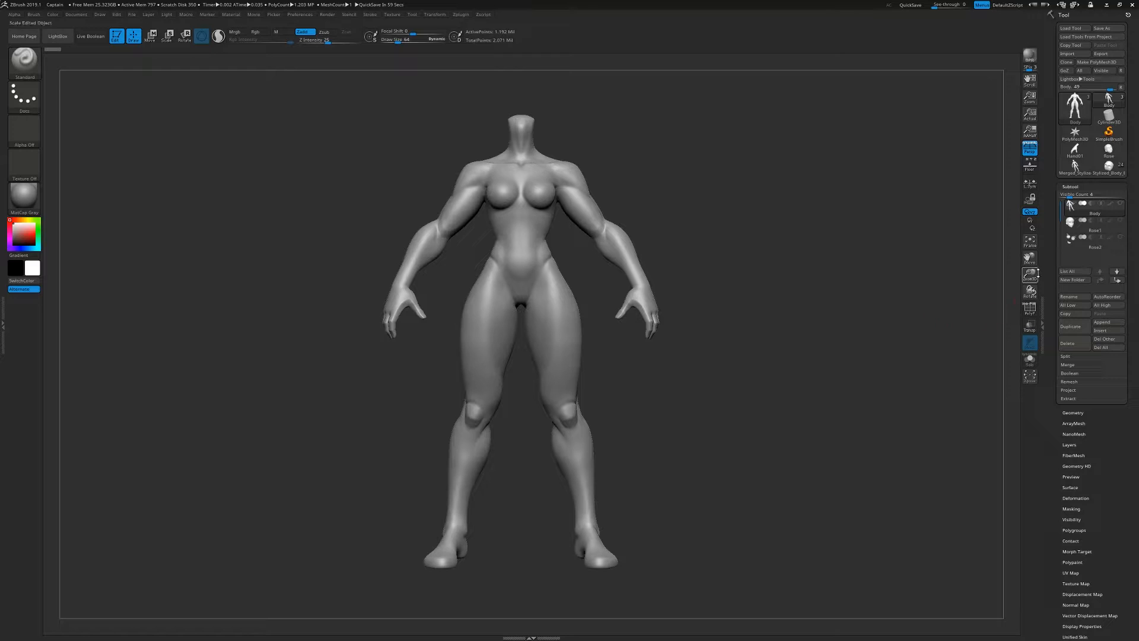
Examine the body's wireframe density from the side and the front
{"action": "left_click_drag", "start_coordinate": [951, 324], "coordinate": [1016, 333]}
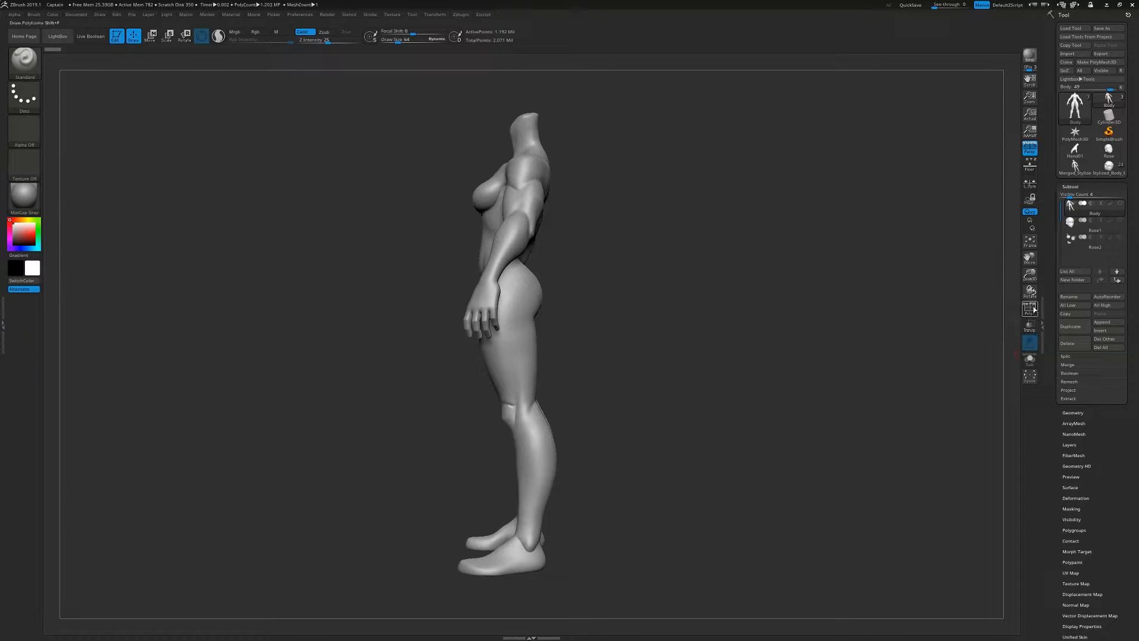
{"action": "left_click", "coordinate": [1031, 307]}
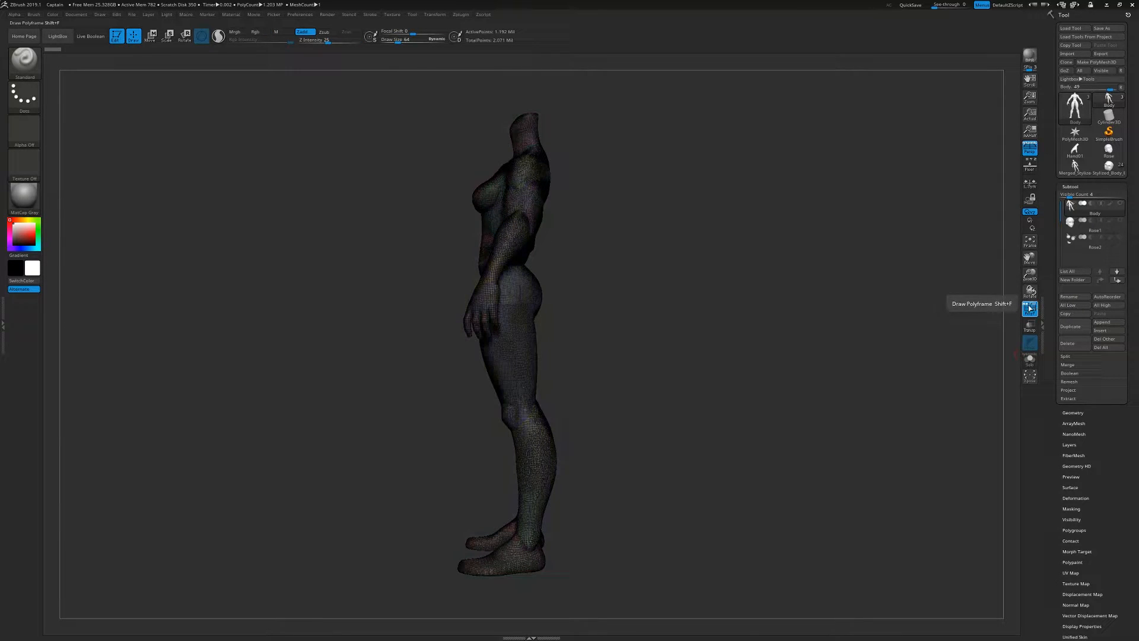
{"action": "left_click_drag", "start_coordinate": [889, 326], "coordinate": [944, 339]}
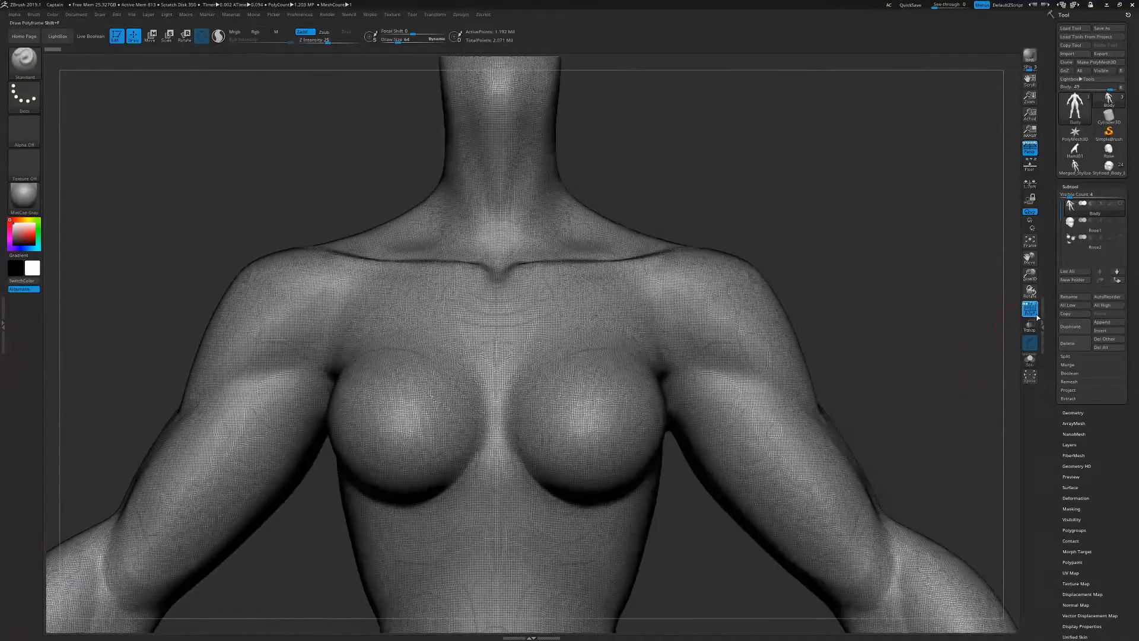
{"action": "left_click", "coordinate": [1033, 309]}
{"action": "left_click", "coordinate": [1030, 240]}
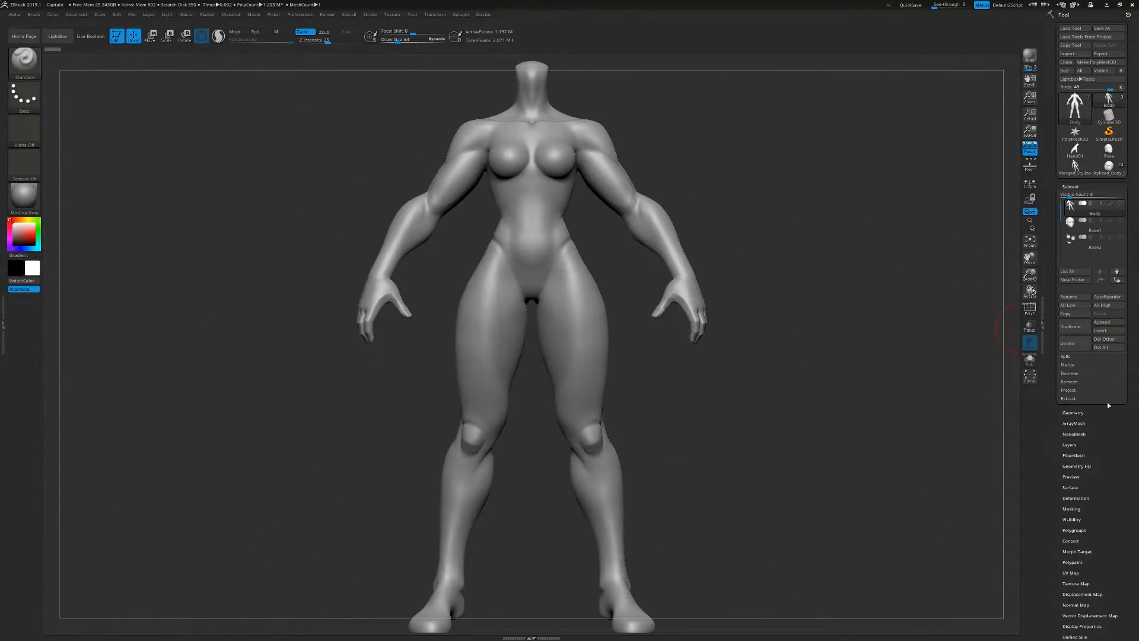
Remesh the body with ZRemesher in the Geometry settings
{"action": "left_click", "coordinate": [1075, 413]}
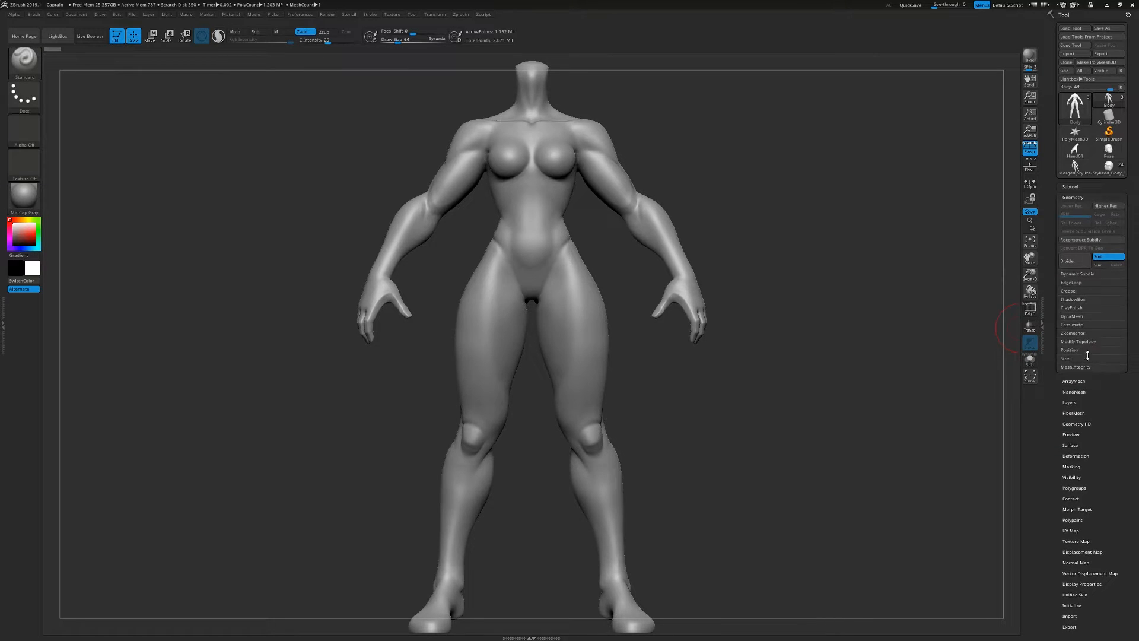
{"action": "left_click", "coordinate": [1075, 333]}
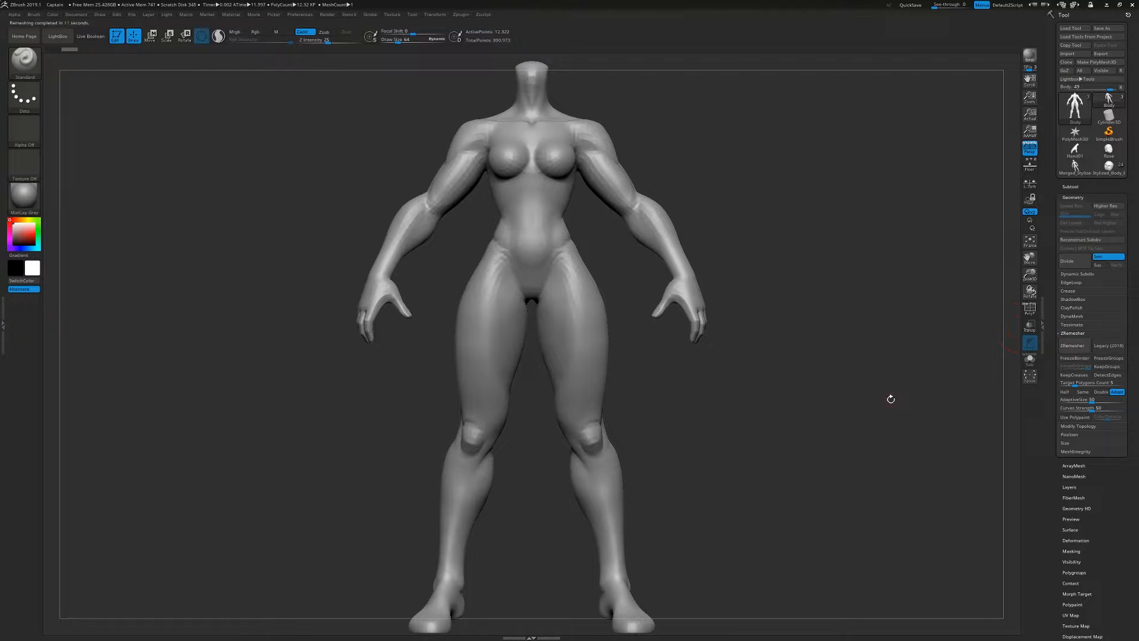
Examine the remeshed body's topology around the back, elbows and front
{"action": "left_click_drag", "start_coordinate": [1030, 291], "coordinate": [1029, 264]}
{"action": "left_click_drag", "start_coordinate": [900, 405], "coordinate": [762, 394]}
{"action": "left_click_drag", "start_coordinate": [1030, 274], "coordinate": [1032, 265]}
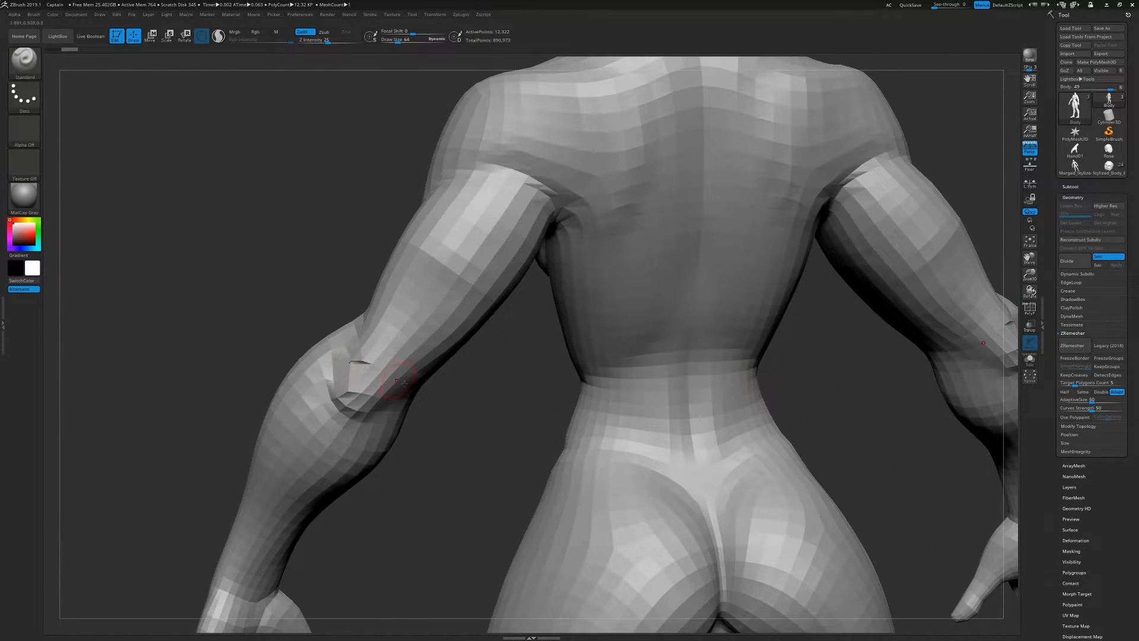
{"action": "left_click_drag", "start_coordinate": [439, 409], "coordinate": [503, 412]}
{"action": "left_click_drag", "start_coordinate": [999, 308], "coordinate": [771, 320]}
{"action": "key", "text": "f"}
{"action": "key", "text": "ctrl+shift"}
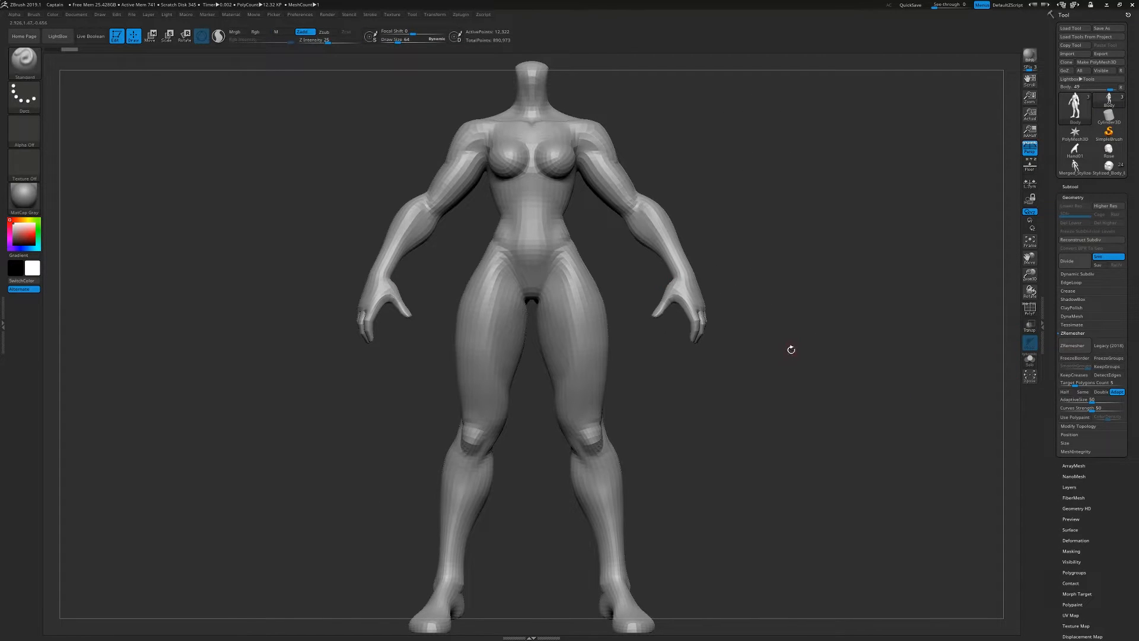
{"action": "mouse_move", "coordinate": [721, 439]}
{"action": "left_mouse_down"}
{"action": "mouse_move", "coordinate": [771, 427]}
{"action": "mouse_move", "coordinate": [757, 237]}
{"action": "mouse_move", "coordinate": [833, 166]}
{"action": "mouse_move", "coordinate": [553, 434]}
{"action": "left_mouse_up"}
{"action": "key", "text": "d"}
{"action": "key", "text": "d"}
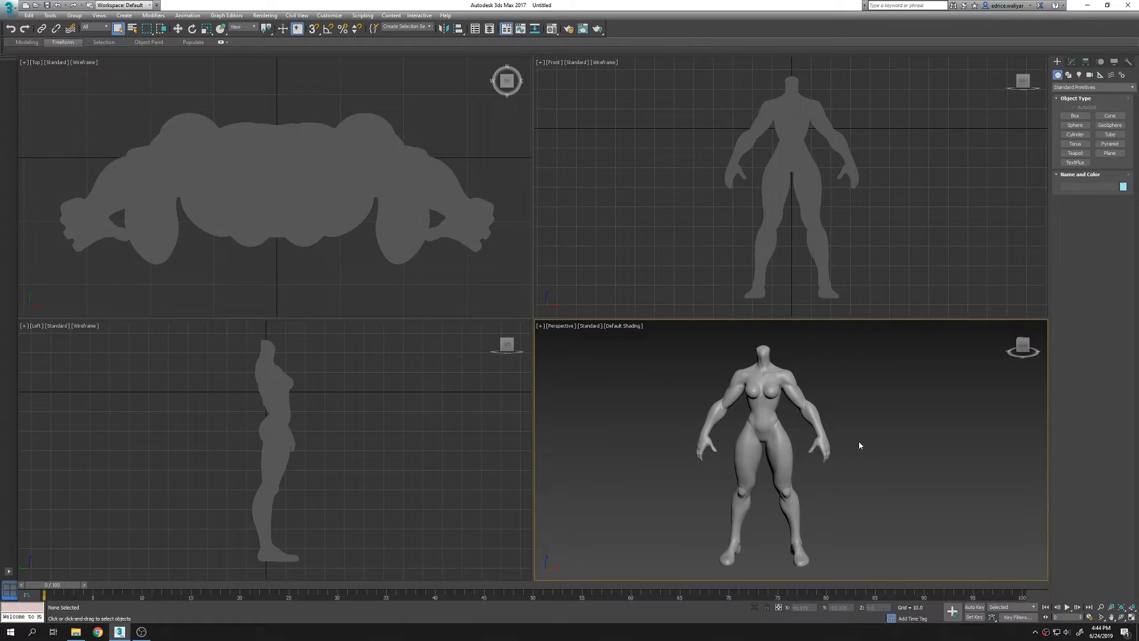
Switch to 3ds Max and examine the imported body's dense wireframe in the Perspective view using edged faces
{"action": "key", "text": "alt+w"}
{"action": "key", "text": "z"}
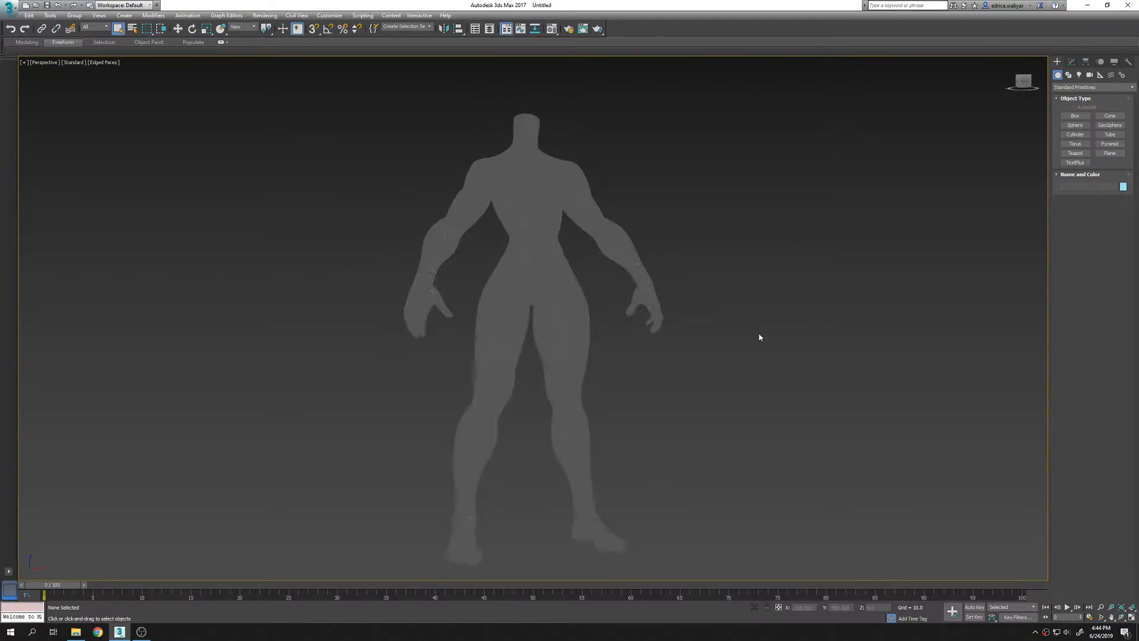
{"action": "key", "text": "F4"}
{"action": "scroll", "coordinate": [653, 333], "scroll_direction": "up", "scroll_amount": 15}
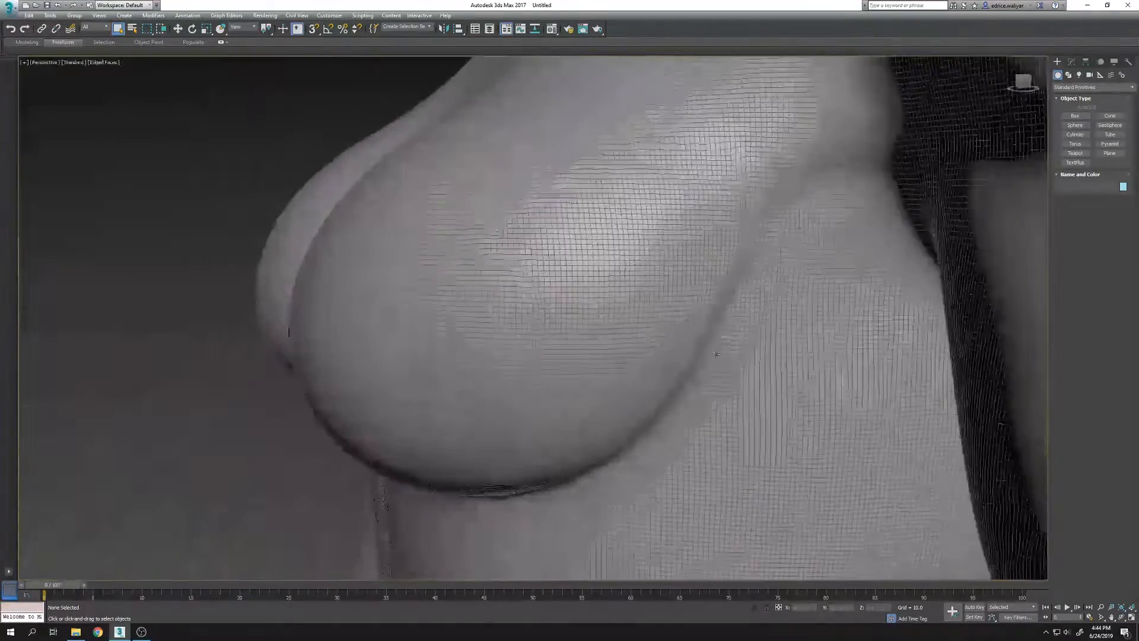
{"action": "key", "text": "F4"}
{"action": "key", "text": "z"}
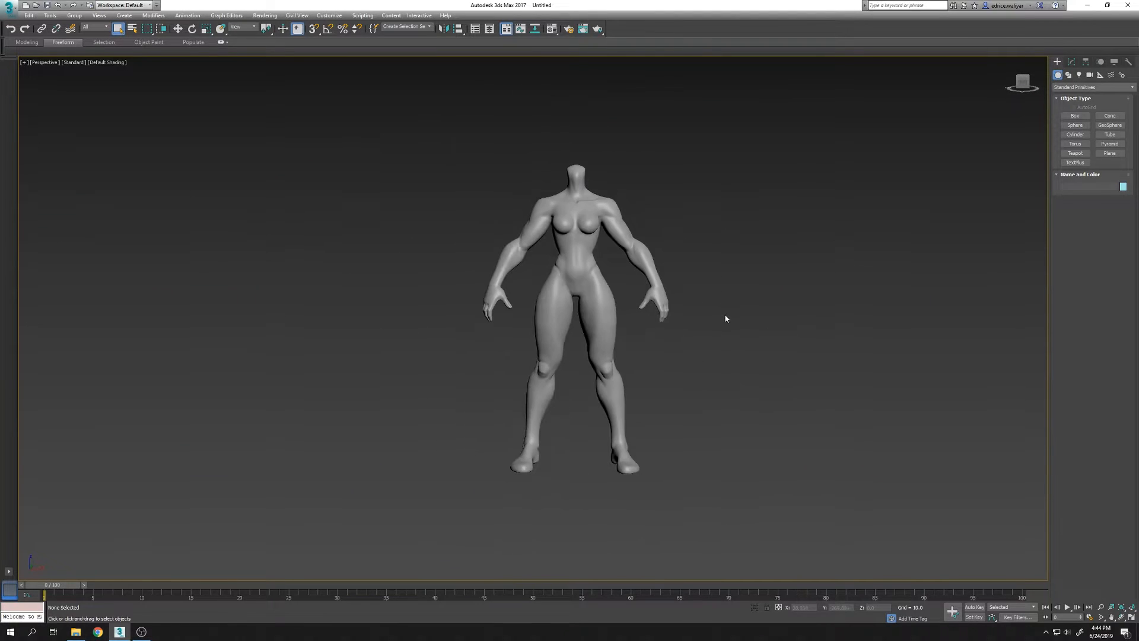
{"action": "key", "text": "alt+w"}
{"action": "key", "text": "z"}
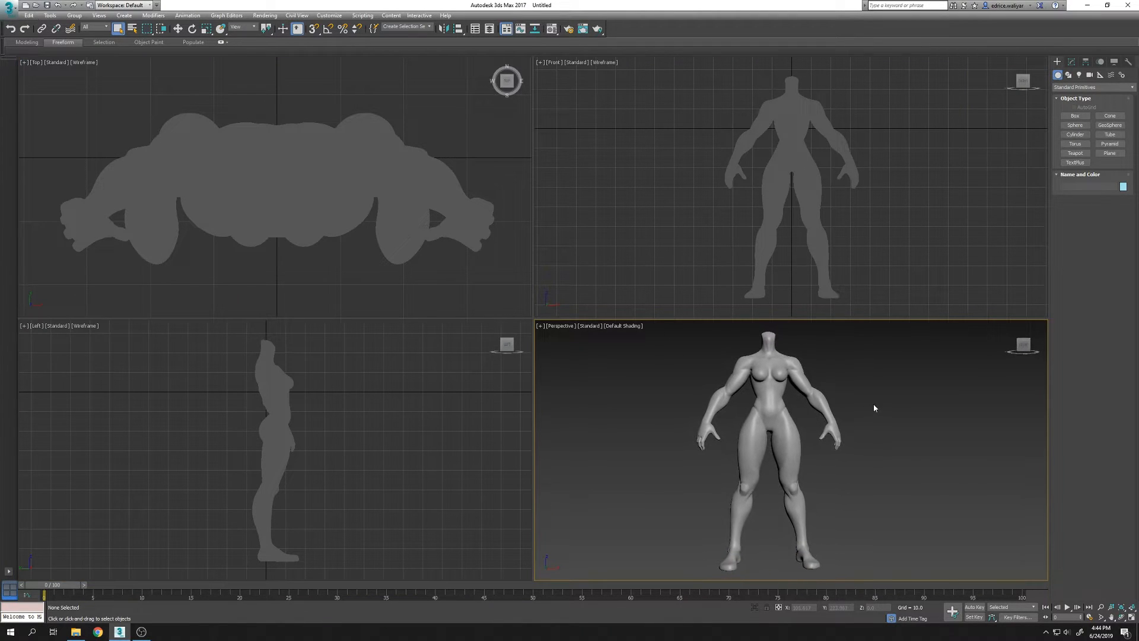
Create a box about 27 by 28 units around the torso in the Top view and reset its position to 0
{"action": "left_click", "coordinate": [1074, 116]}
{"action": "scroll", "coordinate": [341, 201], "scroll_direction": "down", "scroll_amount": 2}
{"action": "left_click_drag", "start_coordinate": [244, 143], "coordinate": [373, 266]}
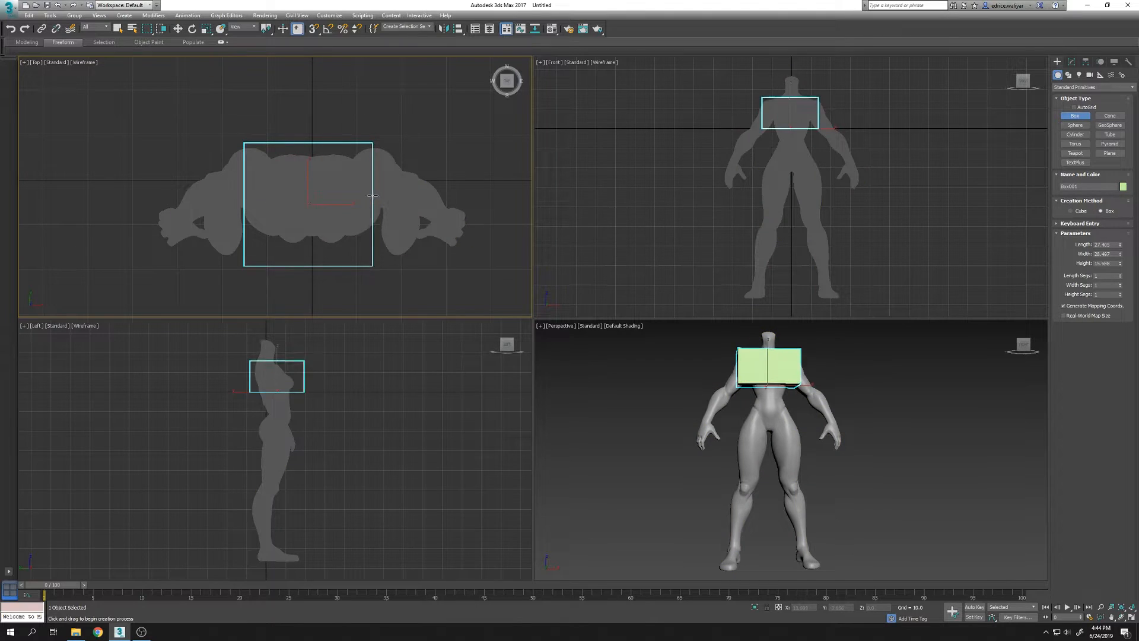
{"action": "left_click", "coordinate": [178, 29]}
{"action": "right_click", "coordinate": [819, 608]}
{"action": "right_click", "coordinate": [858, 608]}
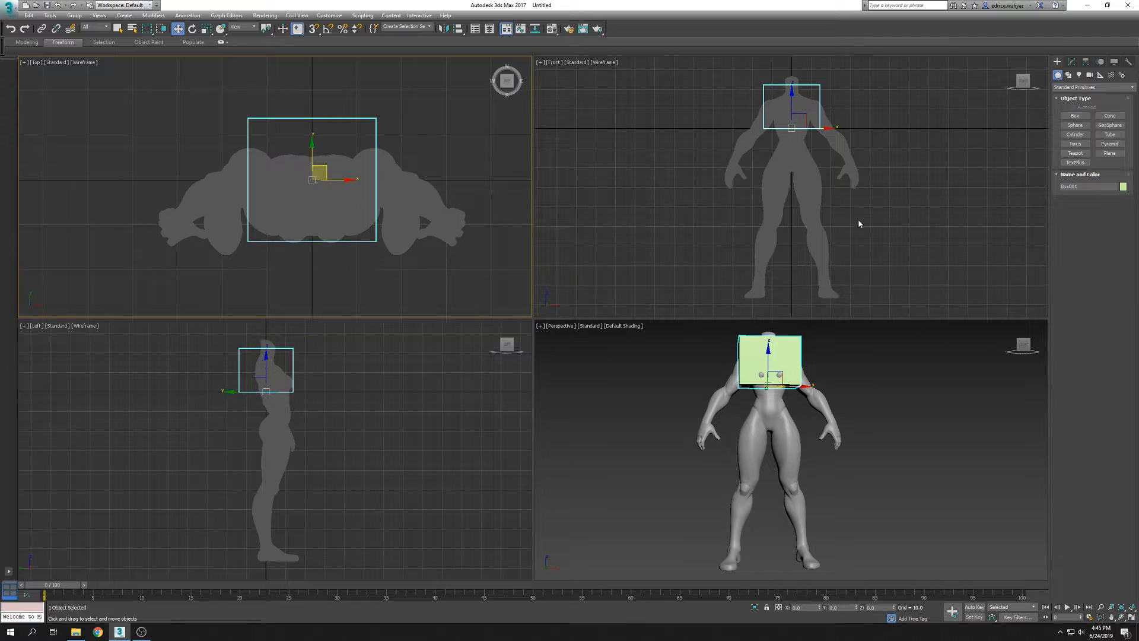
Convert the box to an Editable Poly and shift its vertices to span from shoulders to crotch in the Front view
{"action": "right_click", "coordinate": [878, 261]}
{"action": "key", "text": "alt+w"}
{"action": "left_click", "coordinate": [1071, 62]}
{"action": "right_click", "coordinate": [1093, 109]}
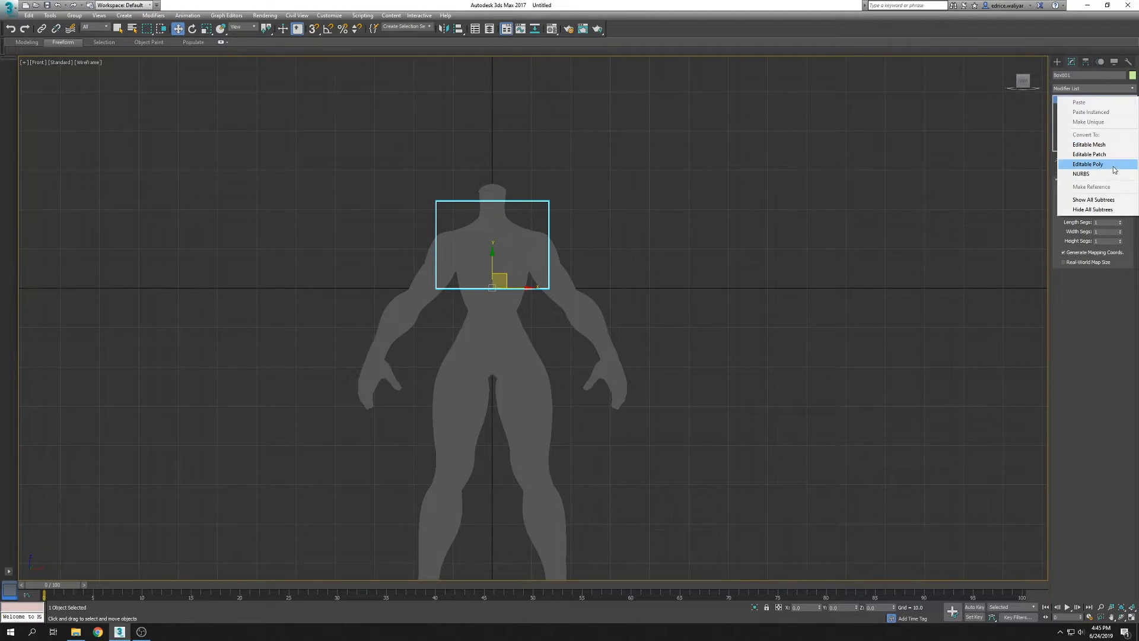
{"action": "left_click", "coordinate": [1085, 157]}
{"action": "scroll", "coordinate": [504, 315], "scroll_direction": "up", "scroll_amount": 4}
{"action": "left_click_drag", "start_coordinate": [481, 250], "coordinate": [495, 424]}
{"action": "middle_click_drag", "start_coordinate": [495, 409], "coordinate": [497, 489]}
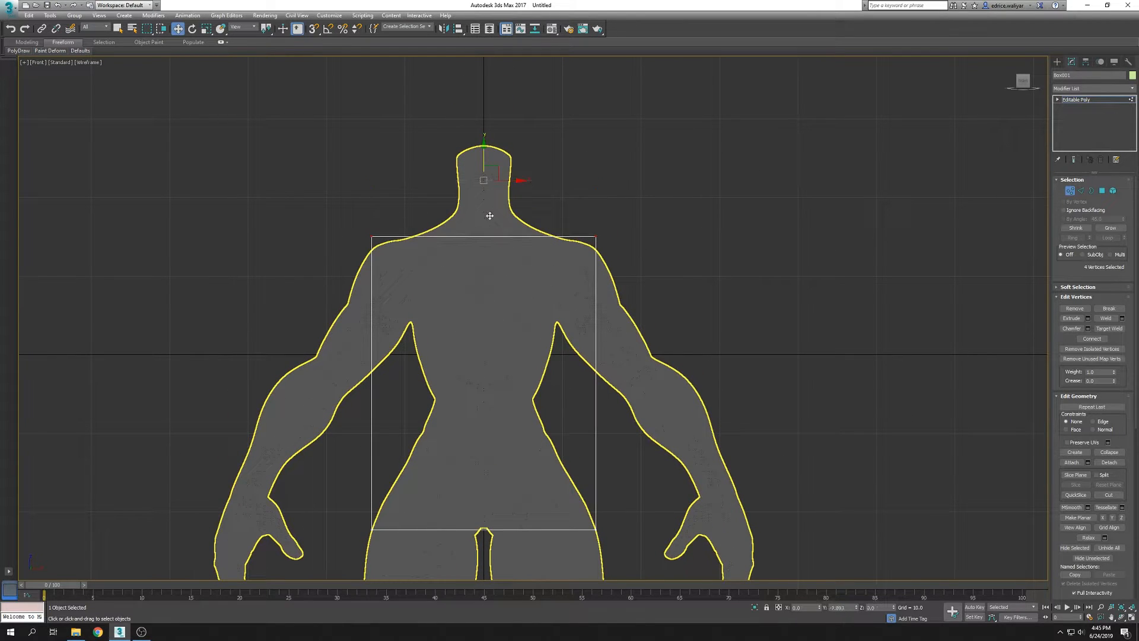
Fit the box's depth to the torso by moving its back and front vertices inward in the Left view
{"action": "key", "text": "alt+w"}
{"action": "right_click", "coordinate": [274, 423]}
{"action": "key", "text": "alt+w"}
{"action": "scroll", "coordinate": [515, 291], "scroll_direction": "up", "scroll_amount": 4}
{"action": "middle_click_drag", "start_coordinate": [516, 290], "coordinate": [469, 449]}
{"action": "left_click_drag", "start_coordinate": [342, 227], "coordinate": [463, 283]}
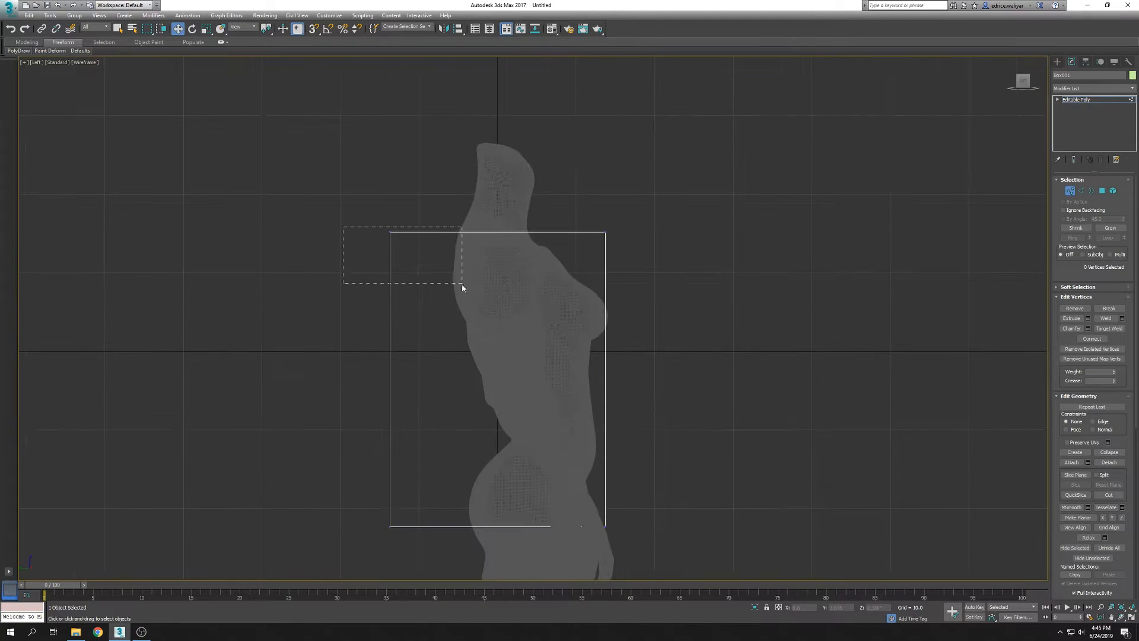
{"action": "left_click_drag", "start_coordinate": [415, 379], "coordinate": [486, 394]}
{"action": "left_click", "coordinate": [626, 429]}
{"action": "left_click_drag", "start_coordinate": [635, 380], "coordinate": [619, 380]}
{"action": "key", "text": "alt+w"}
{"action": "right_click", "coordinate": [905, 468]}
{"action": "key", "text": "alt+w"}
{"action": "middle_click_drag", "start_coordinate": [905, 457], "coordinate": [916, 574]}
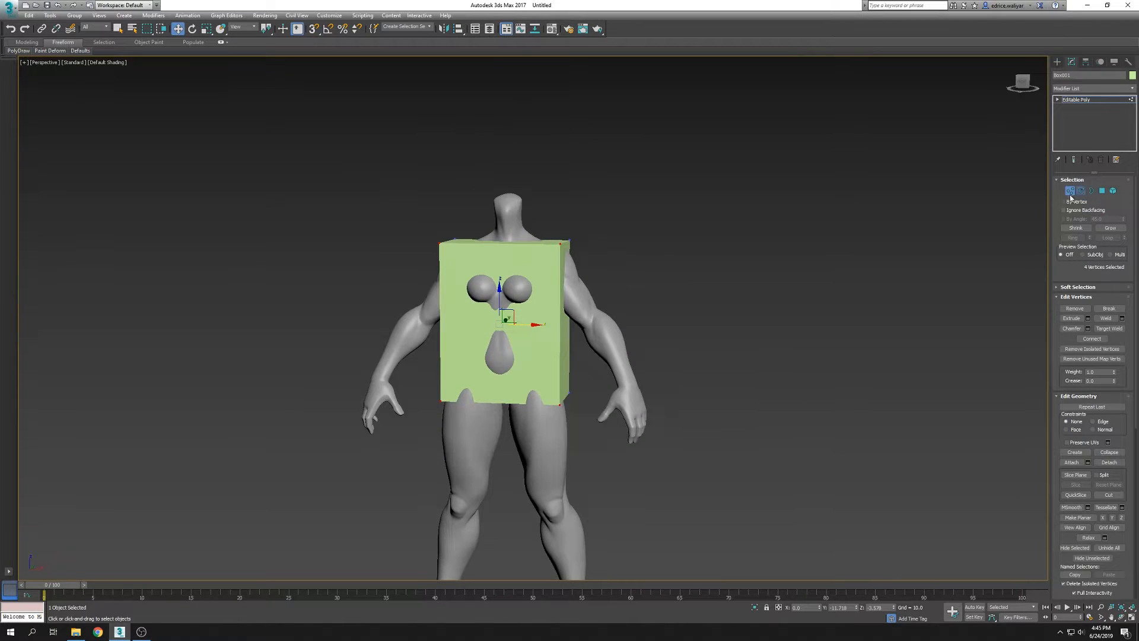
{"action": "left_click", "coordinate": [1081, 191]}
{"action": "middle_click_drag", "start_coordinate": [507, 244], "coordinate": [619, 321], "text": "alt"}
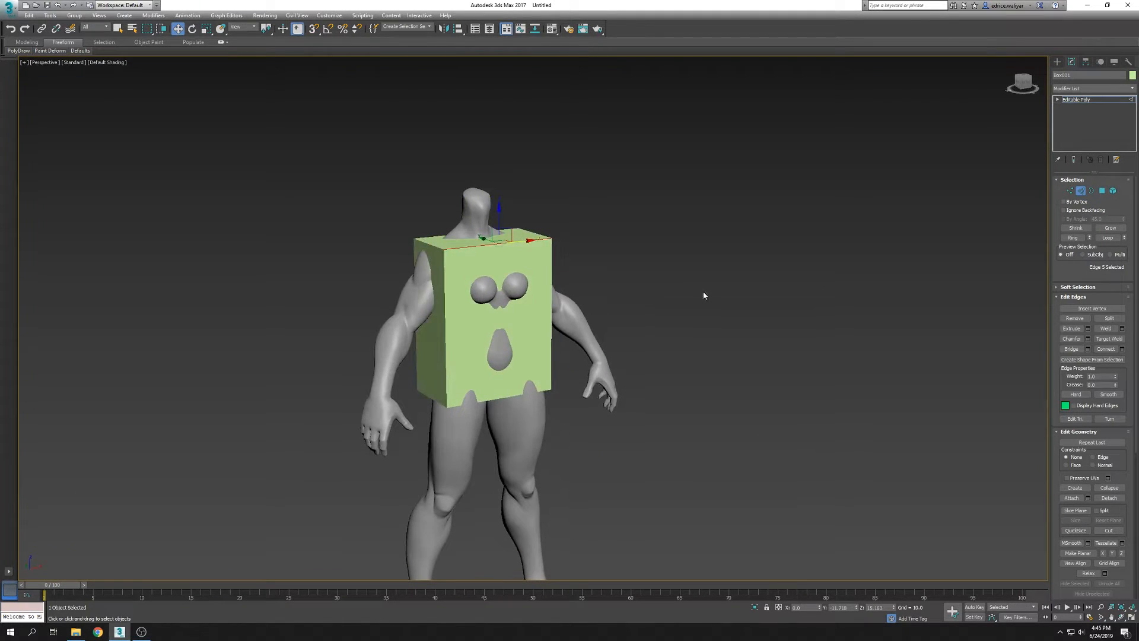
{"action": "middle_click_drag", "start_coordinate": [692, 296], "coordinate": [697, 300], "text": "alt"}
{"action": "scroll", "coordinate": [436, 190], "scroll_direction": "up", "scroll_amount": 3}
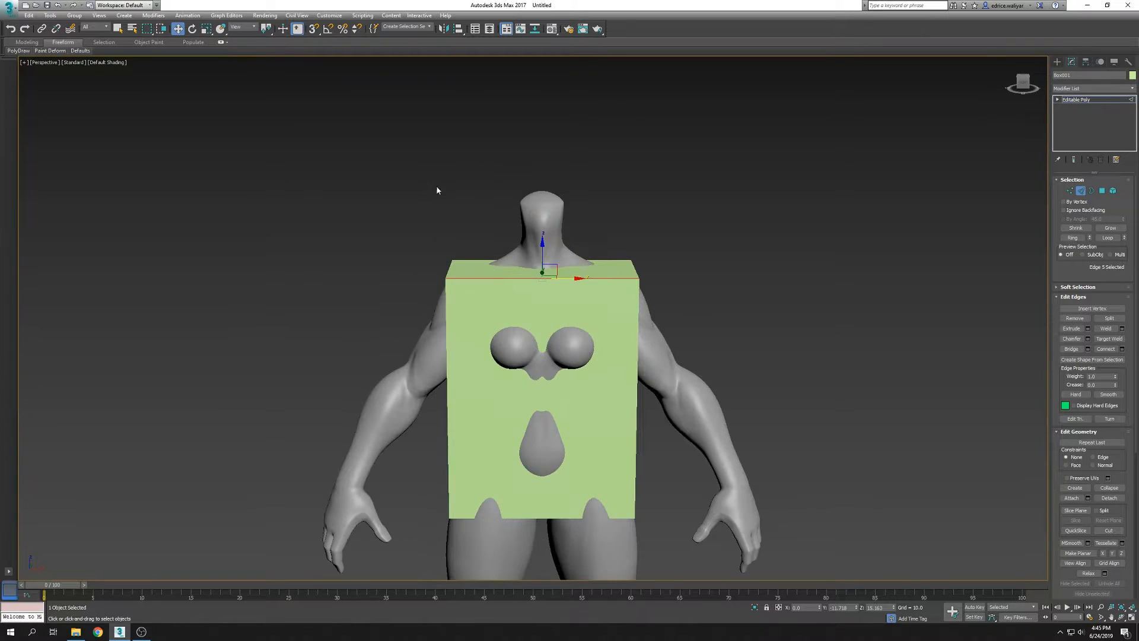
{"action": "left_click", "coordinate": [1086, 195]}
{"action": "left_click", "coordinate": [1085, 194]}
{"action": "left_click", "coordinate": [570, 282]}
{"action": "key", "text": "ctrl+z"}
{"action": "left_click", "coordinate": [813, 399]}
{"action": "middle_click_drag", "start_coordinate": [779, 413], "coordinate": [806, 364]}
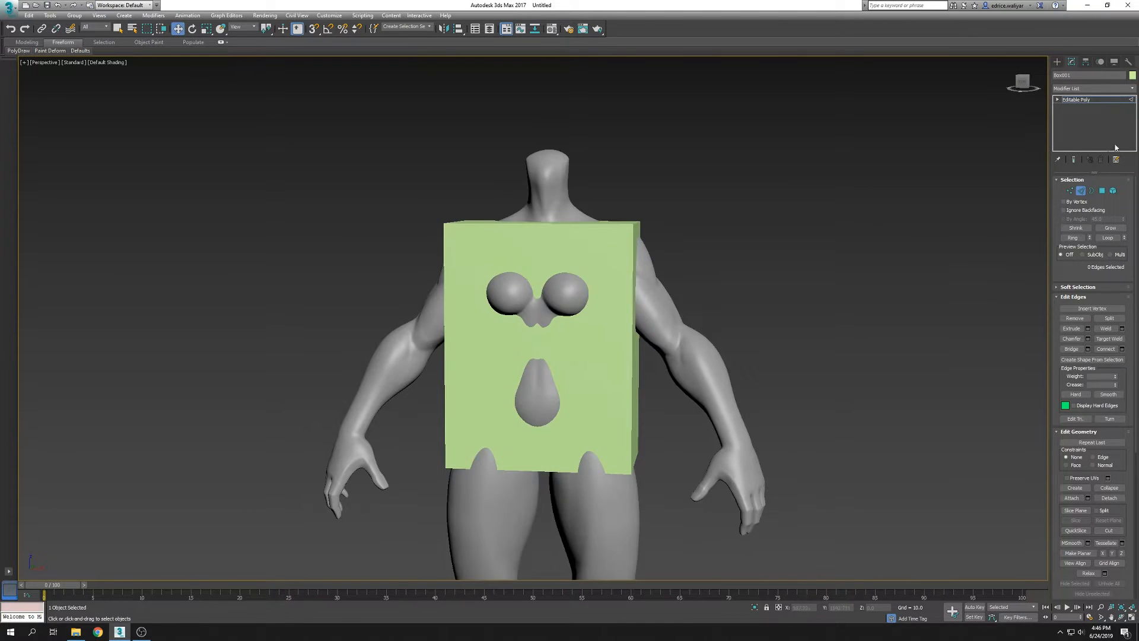
Assign the first material slot to the box and set the box's object color to black
{"action": "left_click", "coordinate": [548, 32]}
{"action": "left_click", "coordinate": [1083, 191]}
{"action": "left_click_drag", "start_coordinate": [145, 97], "coordinate": [596, 284]}
{"action": "left_click", "coordinate": [1132, 75]}
{"action": "left_click", "coordinate": [638, 335]}
{"action": "left_click", "coordinate": [614, 367]}
{"action": "key", "text": "alt+x"}
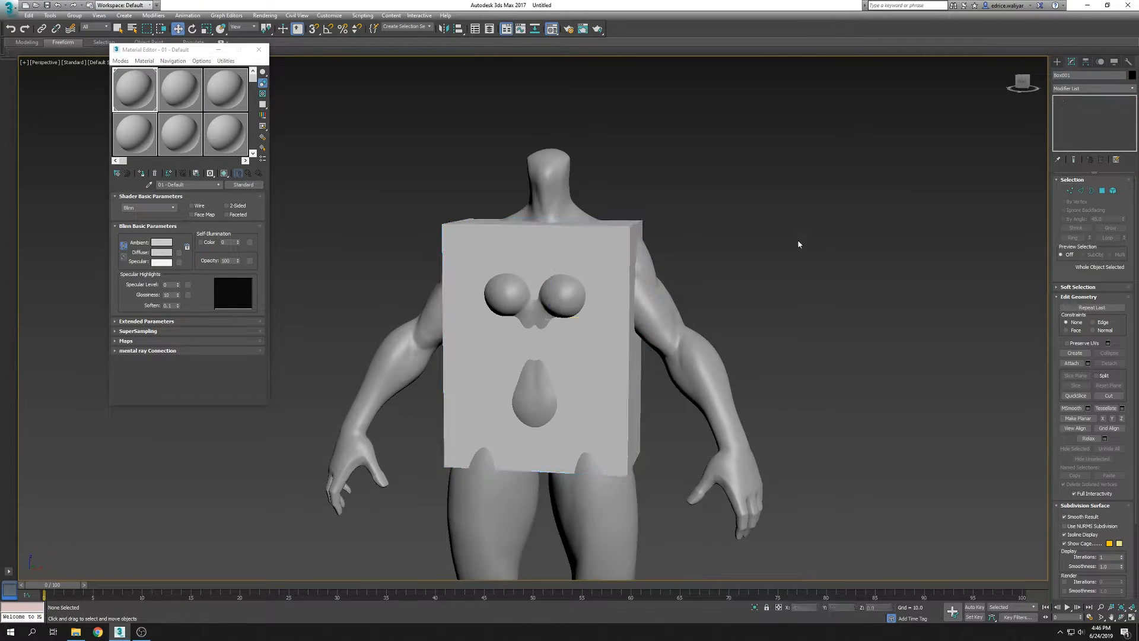
Set the diffuse color of the box's material to blue and close the Material Editor
{"action": "left_click", "coordinate": [813, 237]}
{"action": "left_click", "coordinate": [595, 267]}
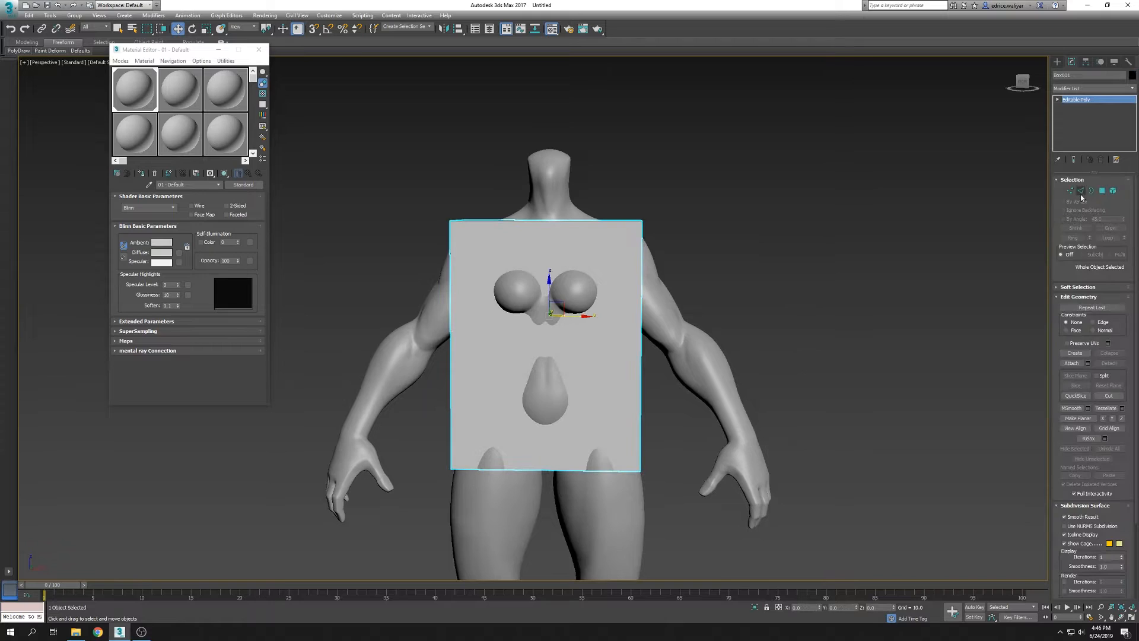
{"action": "left_click", "coordinate": [163, 255]}
{"action": "left_click_drag", "start_coordinate": [265, 99], "coordinate": [268, 70]}
{"action": "left_click_drag", "start_coordinate": [242, 110], "coordinate": [222, 65]}
{"action": "left_click", "coordinate": [329, 136]}
{"action": "left_click", "coordinate": [260, 49]}
{"action": "left_click", "coordinate": [825, 345]}
{"action": "middle_click_drag", "start_coordinate": [825, 345], "coordinate": [791, 332], "text": "alt"}
{"action": "key", "text": "F4"}
{"action": "key", "text": "F4"}
{"action": "left_click", "coordinate": [620, 324]}
{"action": "middle_click_drag", "start_coordinate": [620, 324], "coordinate": [772, 320], "text": "alt"}
{"action": "left_click", "coordinate": [1081, 190]}
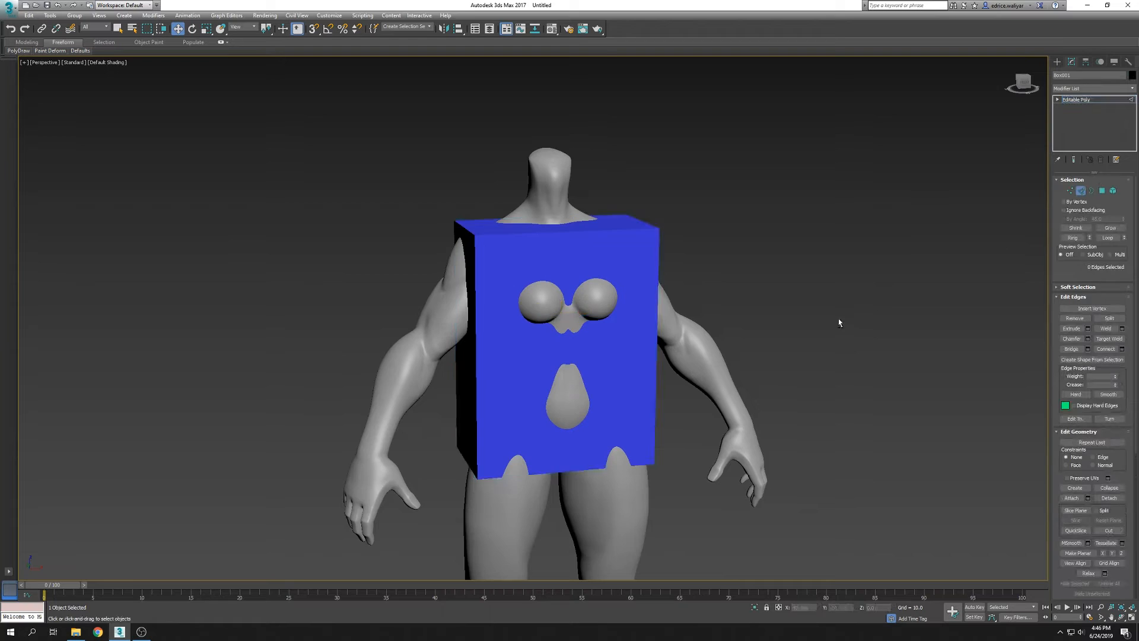
{"action": "middle_click_drag", "start_coordinate": [846, 319], "coordinate": [569, 243], "text": "alt"}
{"action": "left_click", "coordinate": [1108, 237]}
{"action": "middle_click_drag", "start_coordinate": [716, 403], "coordinate": [730, 367], "text": "alt"}
{"action": "left_click", "coordinate": [1080, 190]}
{"action": "mouse_move", "coordinate": [20, 55]}
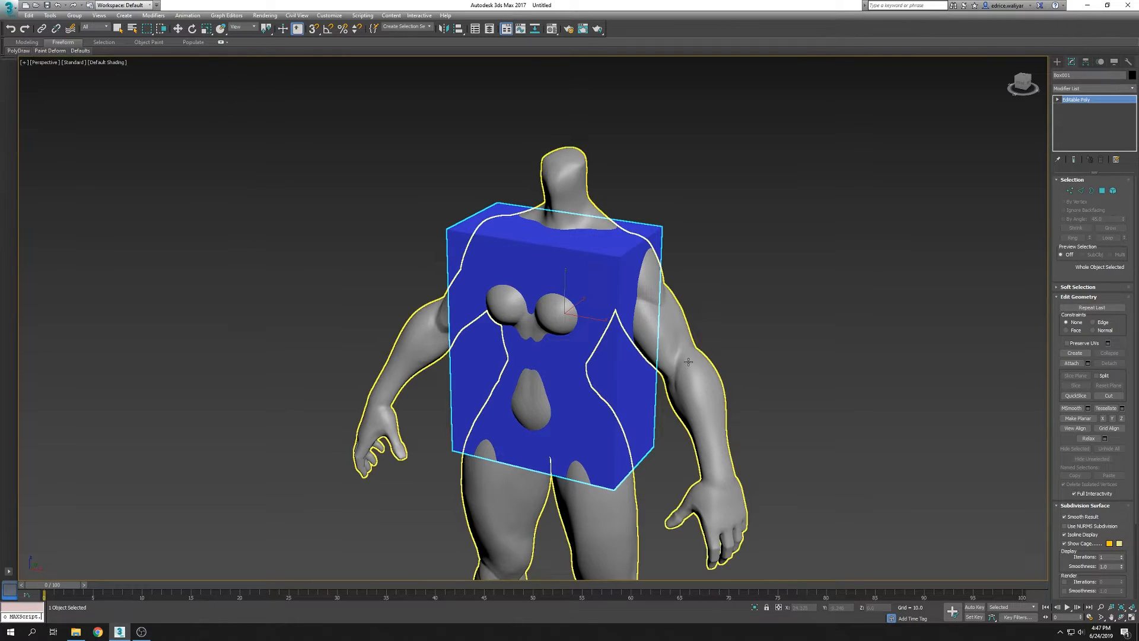
{"action": "middle_click_drag", "start_coordinate": [792, 370], "coordinate": [872, 320], "text": "alt"}
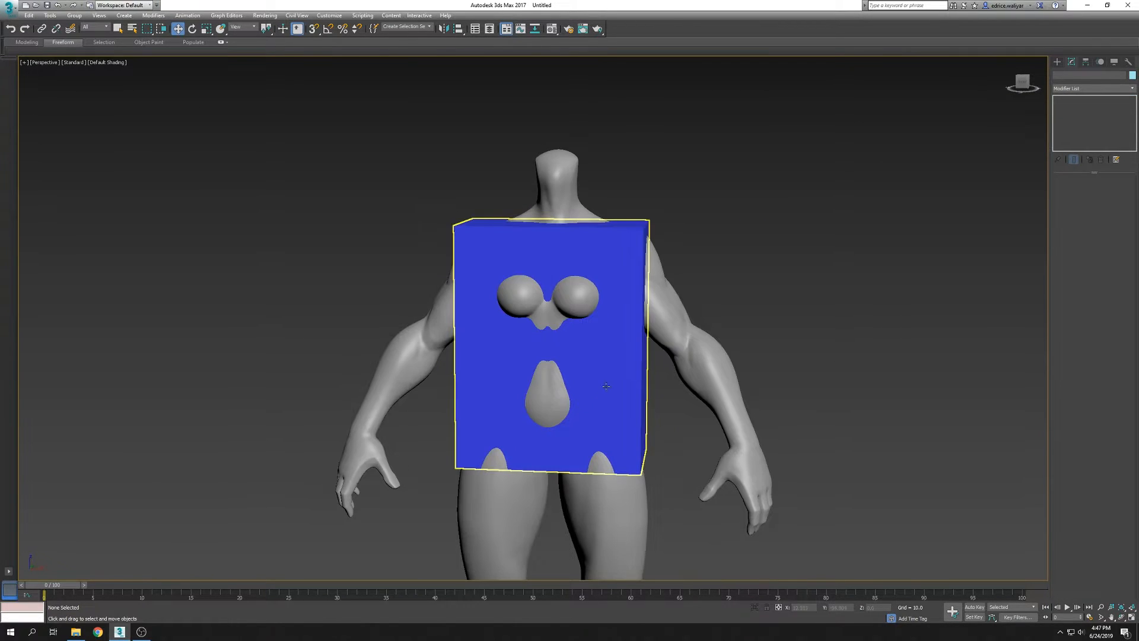
Connect the box's edge rings to add a horizontal loop at mid-height and a vertical loop down the centre
{"action": "left_click", "coordinate": [1081, 190]}
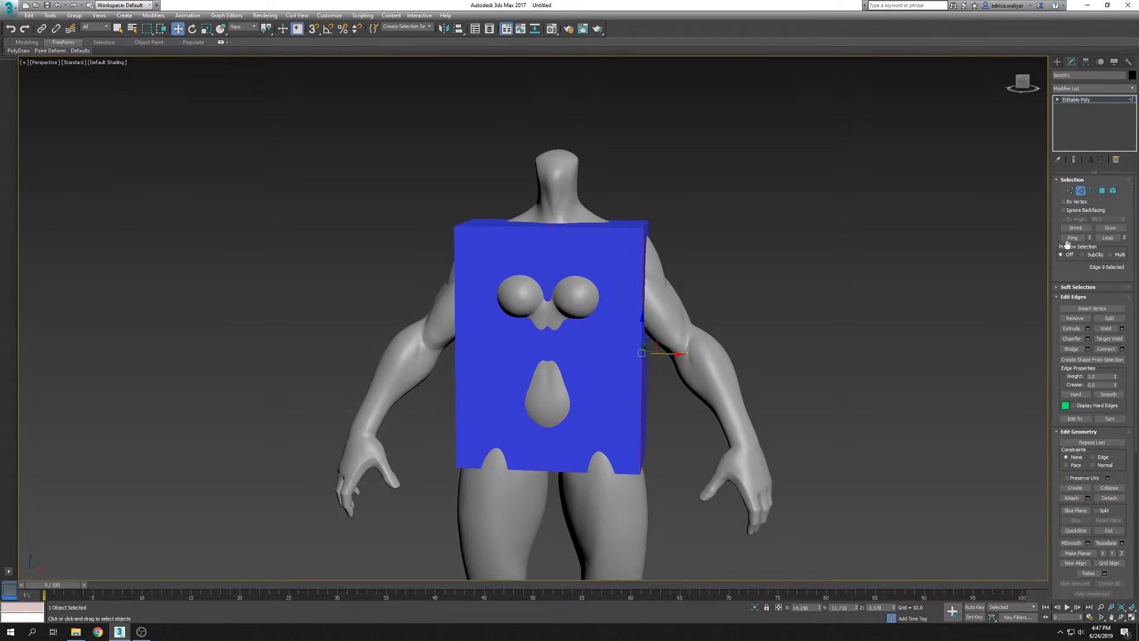
{"action": "key", "text": "1"}
{"action": "key", "text": "alt+w"}
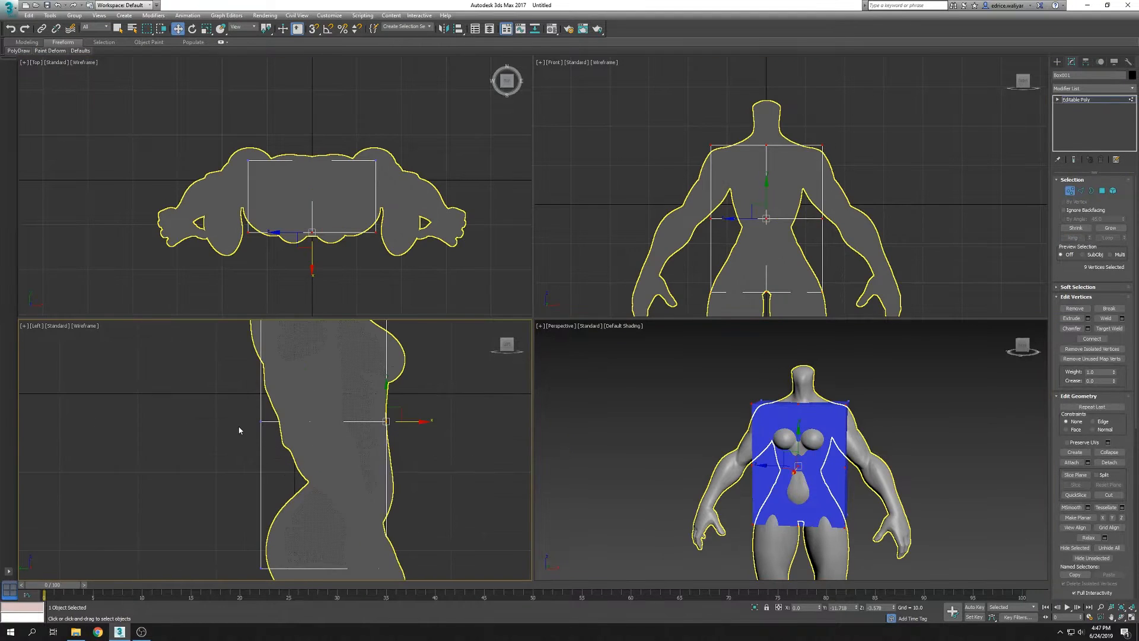
Move the back waist vertices forward and the upper front vertices back to follow the torso's profile in the Left view
{"action": "left_click_drag", "start_coordinate": [322, 427], "coordinate": [315, 427]}
{"action": "middle_click_drag", "start_coordinate": [373, 404], "coordinate": [400, 503]}
{"action": "left_click_drag", "start_coordinate": [396, 357], "coordinate": [373, 376]}
{"action": "middle_click_drag", "start_coordinate": [324, 570], "coordinate": [293, 439]}
{"action": "mouse_move", "coordinate": [801, 492]}
{"action": "middle_mouse_down", "text": "alt"}
{"action": "mouse_move", "coordinate": [819, 514]}
{"action": "mouse_move", "coordinate": [802, 489]}
{"action": "middle_mouse_up", "text": "alt"}
{"action": "scroll", "coordinate": [809, 241], "scroll_direction": "up", "scroll_amount": 2}
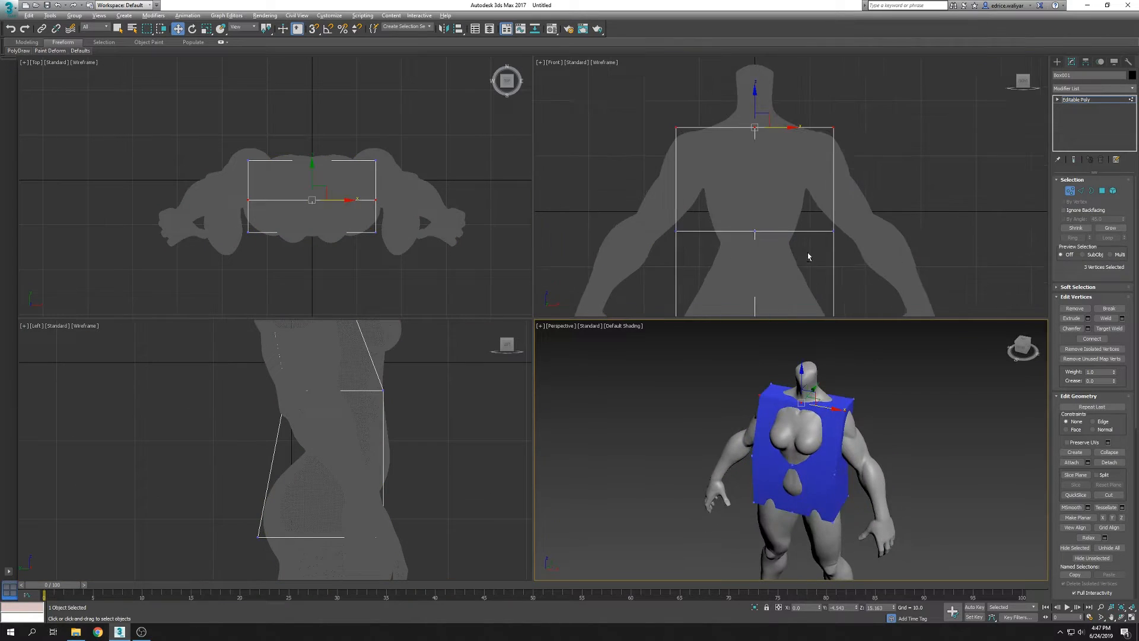
Pull the shoulder, waist and hip vertices on one side of the box inward to the body's outline in the Front view
{"action": "middle_click_drag", "start_coordinate": [809, 241], "coordinate": [844, 202]}
{"action": "key", "text": "alt+w"}
{"action": "scroll", "coordinate": [683, 191], "scroll_direction": "down", "scroll_amount": 2}
{"action": "left_click_drag", "start_coordinate": [697, 375], "coordinate": [698, 373]}
{"action": "left_click_drag", "start_coordinate": [663, 324], "coordinate": [598, 329]}
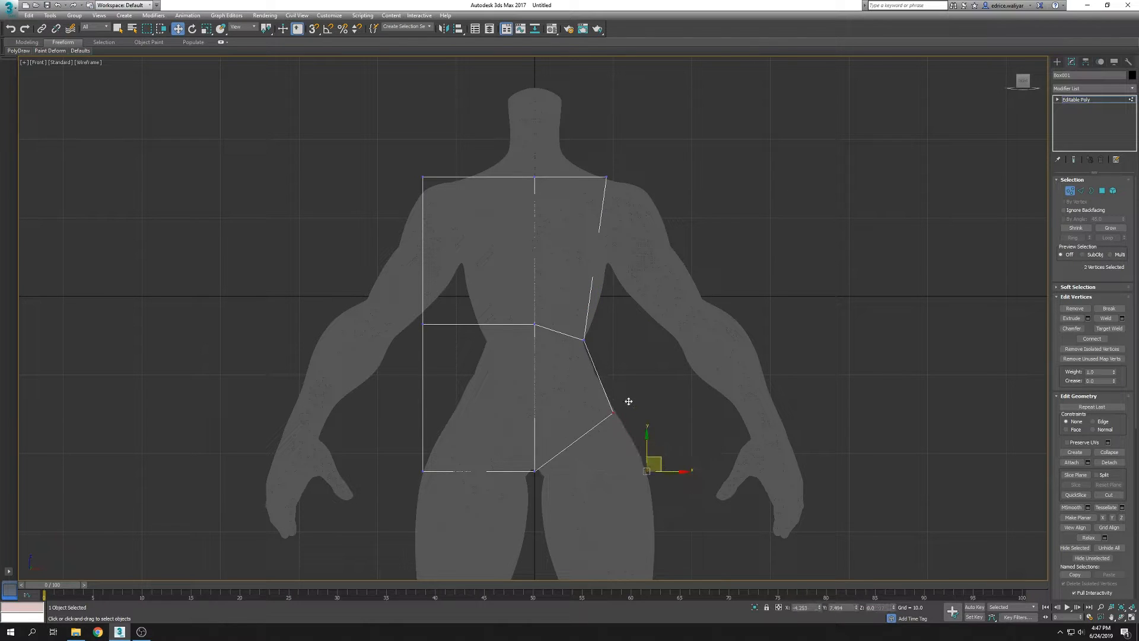
{"action": "key", "text": "F3"}
{"action": "scroll", "coordinate": [636, 406], "scroll_direction": "up", "scroll_amount": 3}
{"action": "left_click_drag", "start_coordinate": [611, 388], "coordinate": [590, 380]}
{"action": "scroll", "coordinate": [664, 436], "scroll_direction": "down", "scroll_amount": 3}
Move the rear side vertices at the hip onto the body's surface in the Perspective view
{"action": "key", "text": "alt+w"}
{"action": "middle_click_drag", "start_coordinate": [819, 439], "coordinate": [699, 469], "text": "alt"}
{"action": "key", "text": "alt+w"}
{"action": "mouse_move", "coordinate": [18, 57]}
{"action": "left_click", "coordinate": [18, 84]}
{"action": "middle_click_drag", "start_coordinate": [460, 370], "coordinate": [601, 356], "text": "alt"}
{"action": "mouse_move", "coordinate": [600, 356]}
{"action": "left_mouse_down"}
{"action": "mouse_move", "coordinate": [604, 372]}
{"action": "mouse_move", "coordinate": [593, 375]}
{"action": "left_mouse_up"}
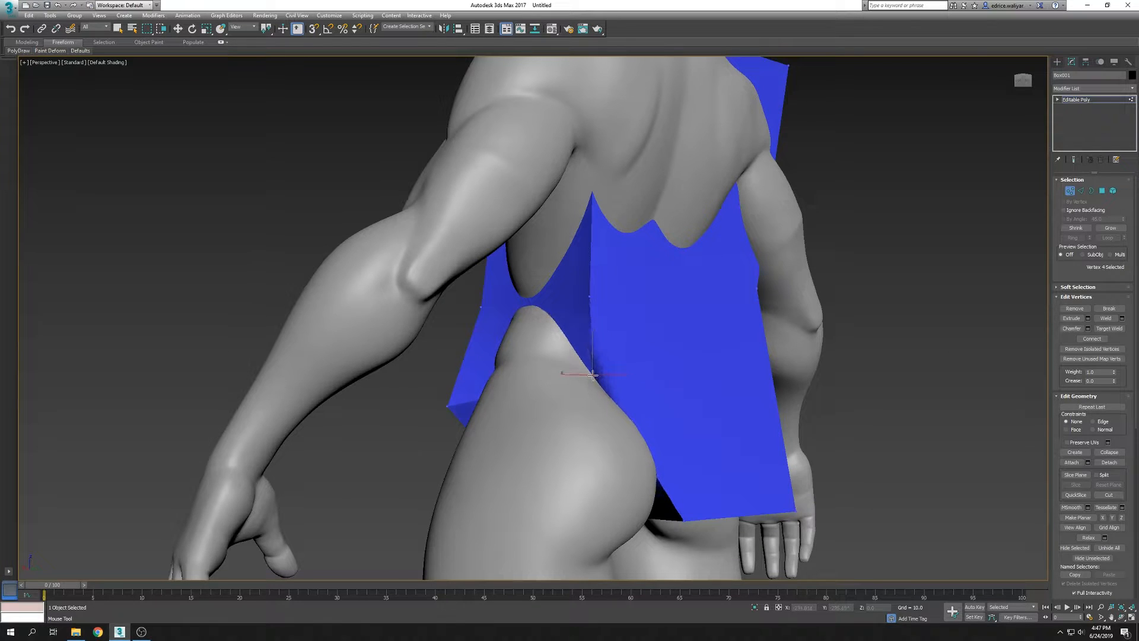
{"action": "middle_click_drag", "start_coordinate": [509, 422], "coordinate": [644, 419], "text": "alt"}
{"action": "mouse_move", "coordinate": [583, 415]}
{"action": "left_mouse_down"}
{"action": "mouse_move", "coordinate": [565, 388]}
{"action": "mouse_move", "coordinate": [579, 429]}
{"action": "left_mouse_up"}
Move the box's lower centre back vertex onto the surface between the buttocks
{"action": "middle_click_drag", "start_coordinate": [739, 454], "coordinate": [593, 456], "text": "alt"}
{"action": "left_click_drag", "start_coordinate": [698, 384], "coordinate": [682, 425]}
{"action": "middle_click_drag", "start_coordinate": [793, 499], "coordinate": [727, 400], "text": "alt"}
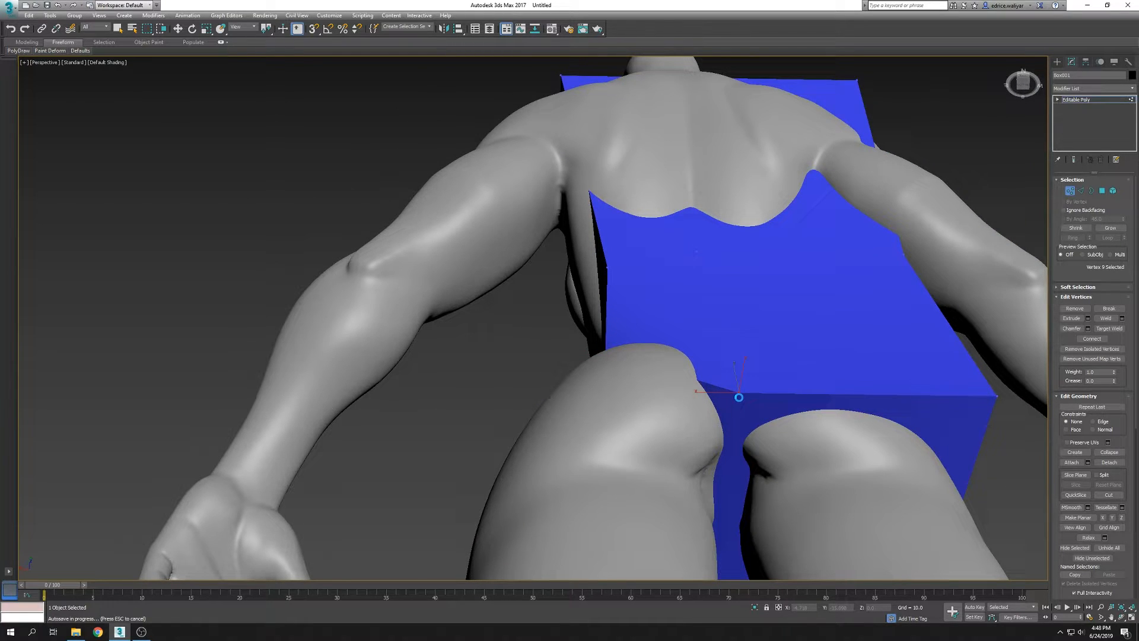
{"action": "left_click_drag", "start_coordinate": [741, 401], "coordinate": [739, 397]}
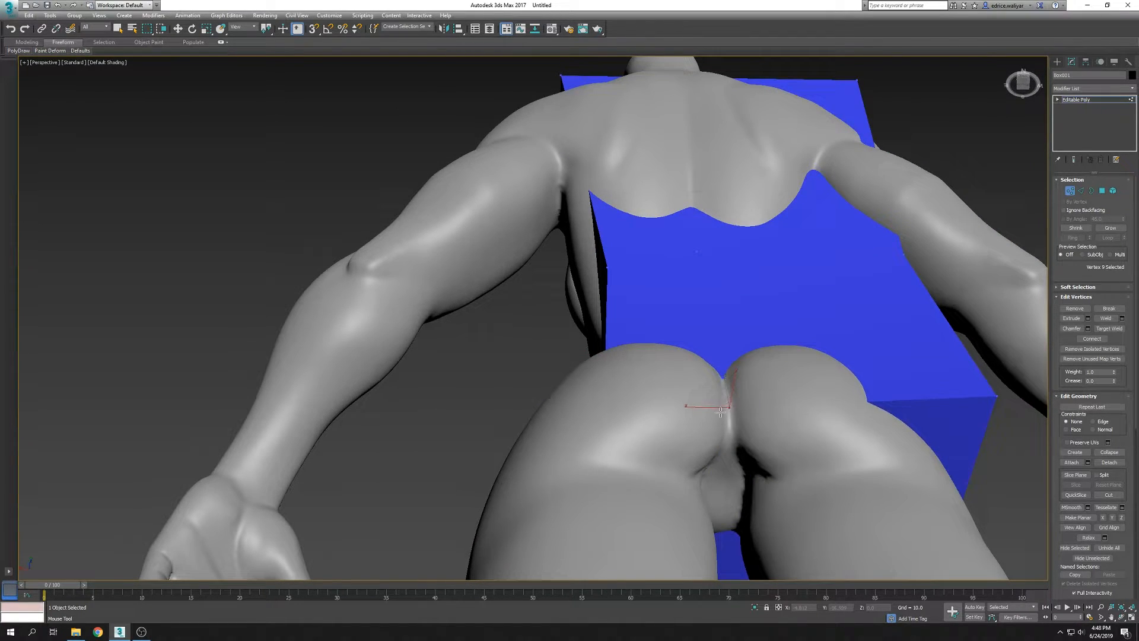
Save the scene as Topo.max
{"action": "key", "text": "ctrl+s"}
{"action": "double_click", "coordinate": [61, 72]}
Reposition the side waist vertices and the front centre waist vertex to sit on the torso's surface
{"action": "left_click", "coordinate": [577, 347]}
{"action": "middle_click_drag", "start_coordinate": [745, 315], "coordinate": [679, 318], "text": "alt"}
{"action": "left_click", "coordinate": [613, 335]}
{"action": "middle_click_drag", "start_coordinate": [614, 336], "coordinate": [641, 375], "text": "alt"}
{"action": "left_click_drag", "start_coordinate": [571, 352], "coordinate": [591, 363]}
{"action": "middle_click_drag", "start_coordinate": [524, 340], "coordinate": [543, 341], "text": "alt"}
{"action": "left_click", "coordinate": [525, 341]}
{"action": "left_click_drag", "start_coordinate": [526, 340], "coordinate": [520, 349]}
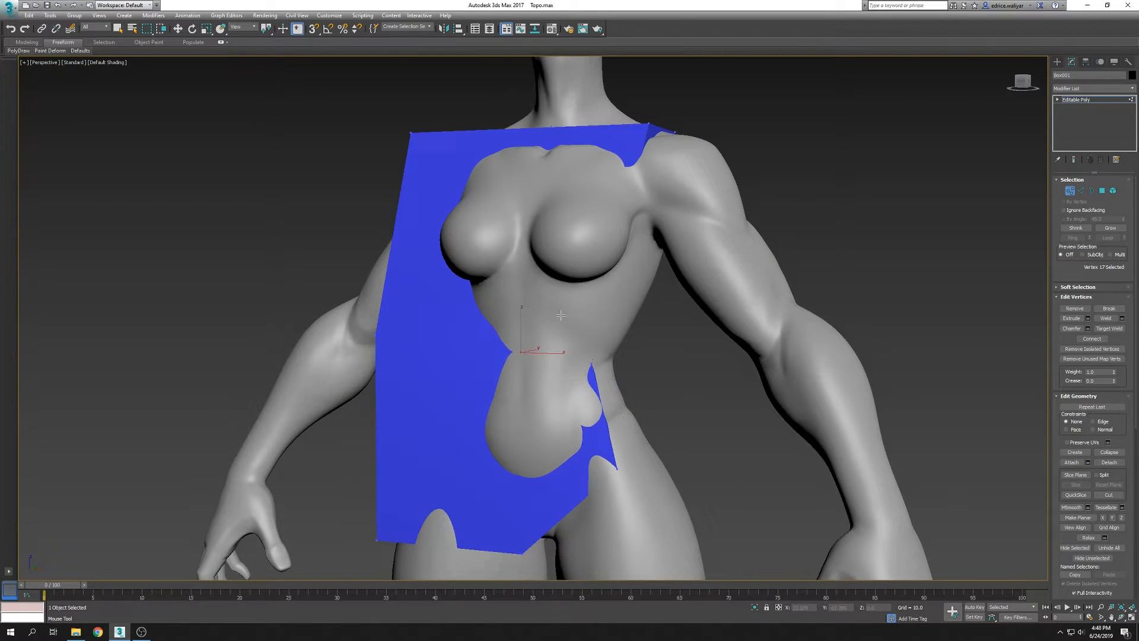
Move the box's top front centre vertex and the front shoulder vertex onto the body's surface
{"action": "middle_click_drag", "start_coordinate": [557, 316], "coordinate": [560, 430]}
{"action": "middle_click_drag", "start_coordinate": [561, 431], "coordinate": [573, 451], "text": "alt"}
{"action": "left_click_drag", "start_coordinate": [543, 262], "coordinate": [547, 260]}
{"action": "middle_click_drag", "start_coordinate": [677, 276], "coordinate": [627, 301], "text": "alt"}
{"action": "left_click_drag", "start_coordinate": [626, 304], "coordinate": [616, 313]}
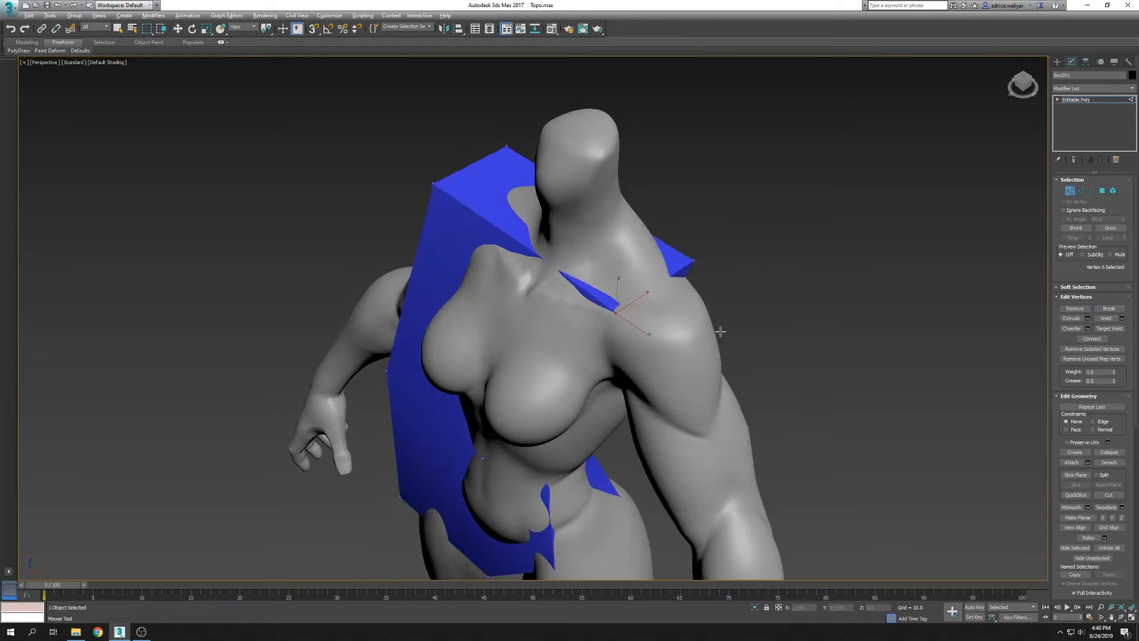
Move the rear shoulder vertex and the back centre waist vertex onto the body's surface
{"action": "middle_click_drag", "start_coordinate": [723, 330], "coordinate": [648, 328], "text": "alt"}
{"action": "left_click", "coordinate": [704, 342]}
{"action": "middle_click_drag", "start_coordinate": [733, 409], "coordinate": [682, 392], "text": "alt"}
{"action": "middle_click_drag", "start_coordinate": [676, 498], "coordinate": [636, 308]}
{"action": "left_click", "coordinate": [610, 265]}
{"action": "mouse_move", "coordinate": [605, 398]}
{"action": "middle_mouse_down", "text": "alt"}
{"action": "mouse_move", "coordinate": [648, 407]}
{"action": "mouse_move", "coordinate": [595, 426]}
{"action": "mouse_move", "coordinate": [687, 404]}
{"action": "middle_mouse_up", "text": "alt"}
Move the box's lower front centre vertex onto the crotch surface, checking its place in wireframe
{"action": "key", "text": "F3"}
{"action": "key", "text": "F3"}
{"action": "key", "text": "F3"}
{"action": "scroll", "coordinate": [687, 403], "scroll_direction": "down", "scroll_amount": 3}
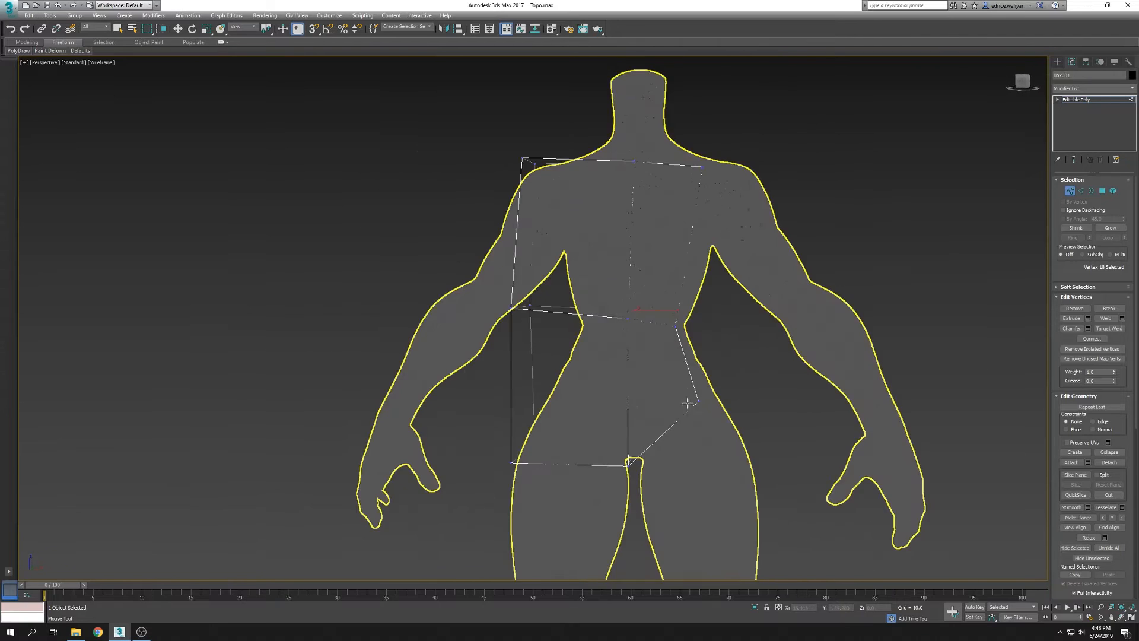
{"action": "middle_click_drag", "start_coordinate": [652, 439], "coordinate": [649, 407], "text": "alt"}
{"action": "key", "text": "F3"}
{"action": "scroll", "coordinate": [648, 359], "scroll_direction": "up", "scroll_amount": 3}
{"action": "left_click_drag", "start_coordinate": [648, 359], "coordinate": [646, 356]}
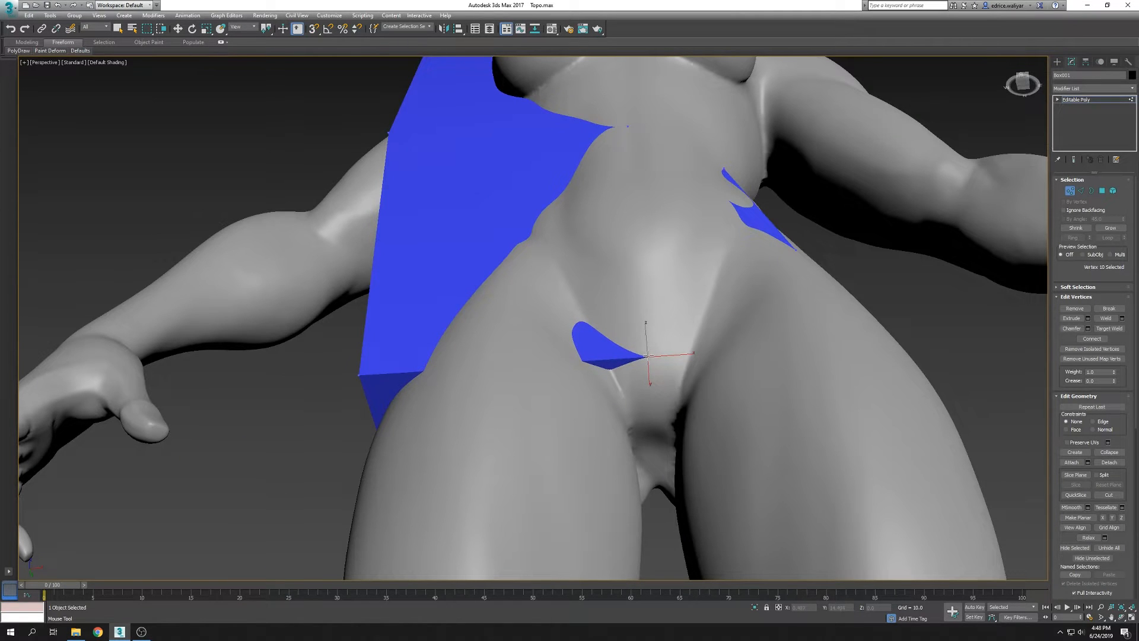
Isolate the low-poly mesh with edged faces shown and select its central vertical edge loop
{"action": "right_click", "coordinate": [681, 333]}
{"action": "left_click", "coordinate": [724, 318]}
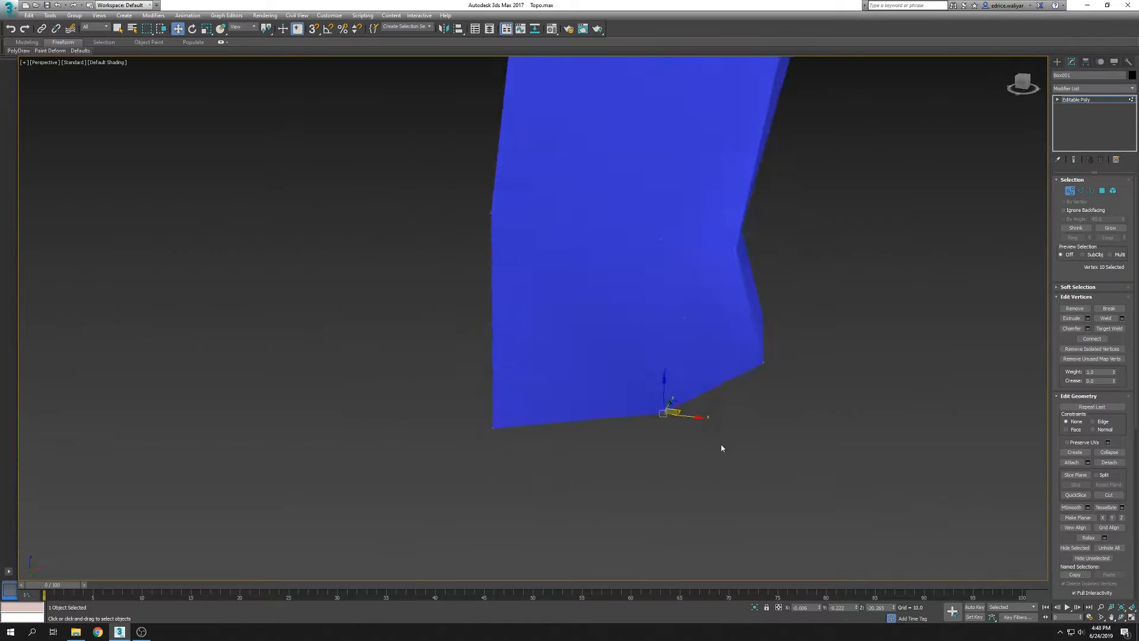
{"action": "key", "text": "F4"}
{"action": "key", "text": "2"}
{"action": "left_click", "coordinate": [691, 263]}
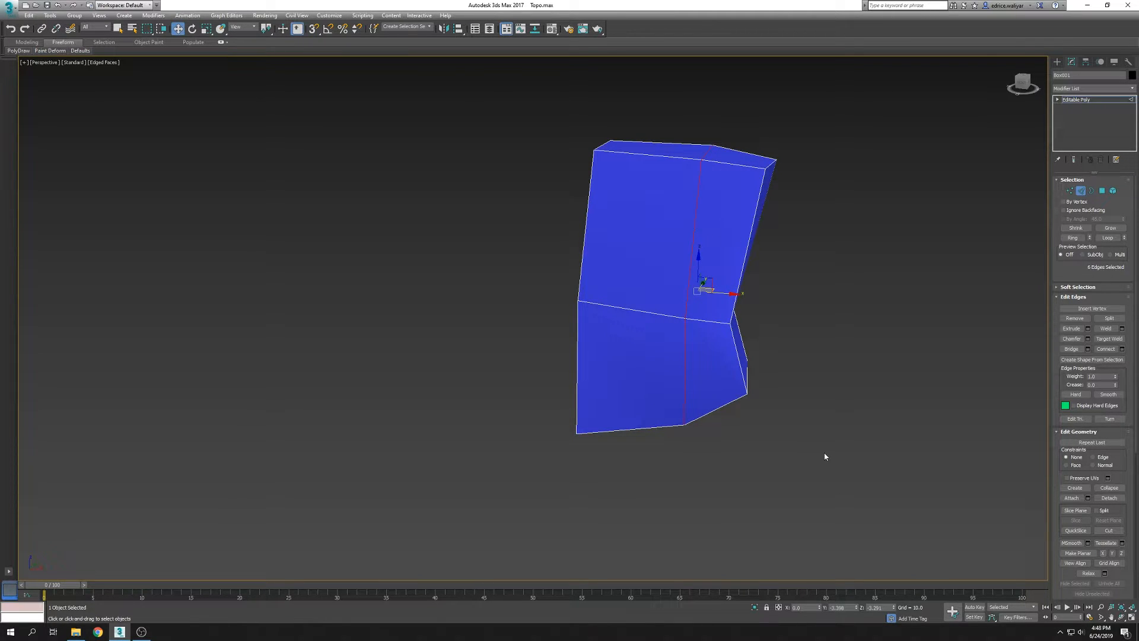
Mirror the shaped half of the box with a Symmetry modifier and collapse it into the editable poly
{"action": "middle_click_drag", "start_coordinate": [938, 387], "coordinate": [865, 366], "text": "alt"}
{"action": "left_click", "coordinate": [1081, 191]}
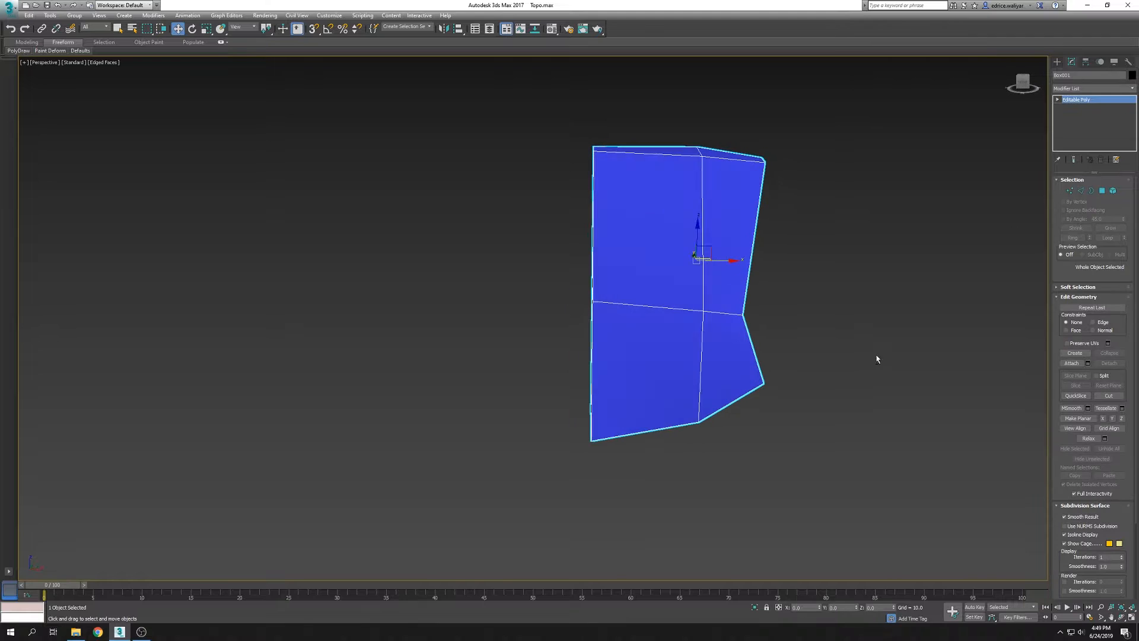
{"action": "left_click", "coordinate": [1130, 88]}
{"action": "left_click", "coordinate": [1101, 472]}
{"action": "right_click", "coordinate": [1085, 99]}
{"action": "left_click", "coordinate": [1046, 181]}
Chamfer the central vertical edge loop by 1.0 with one segment
{"action": "key", "text": "2"}
{"action": "middle_click_drag", "start_coordinate": [844, 260], "coordinate": [697, 290], "text": "alt"}
{"action": "left_click", "coordinate": [1087, 339]}
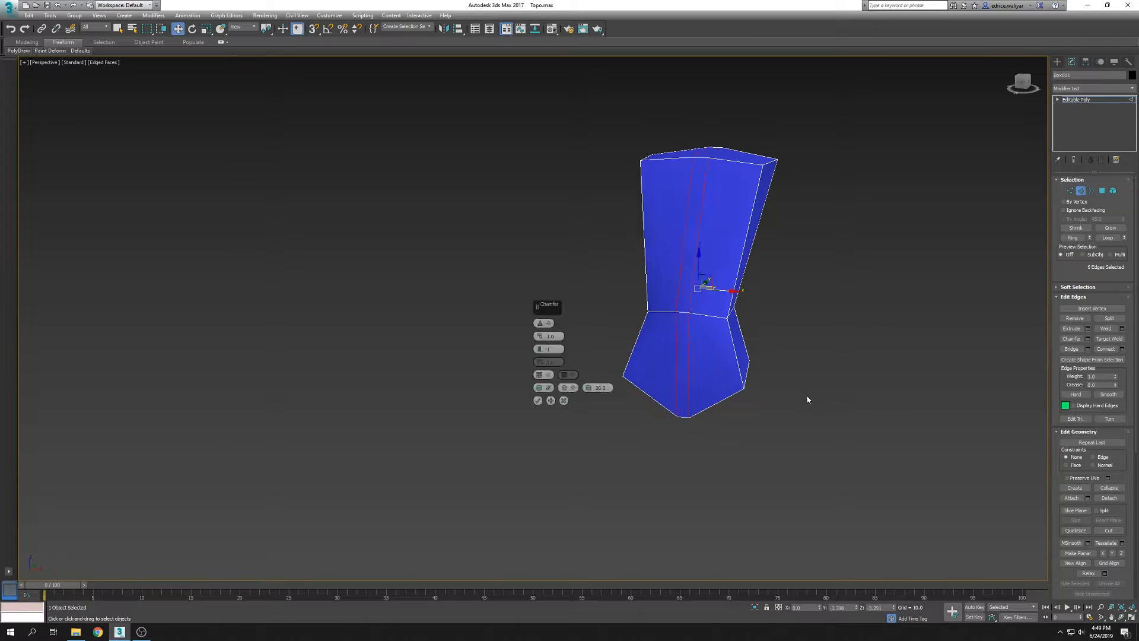
{"action": "middle_click_drag", "start_coordinate": [816, 397], "coordinate": [849, 340], "text": "alt"}
{"action": "left_click", "coordinate": [538, 401]}
Bring the body back into view and use the PolyDraw Drag tool to place the crotch vertices on its surface
{"action": "right_click", "coordinate": [790, 322]}
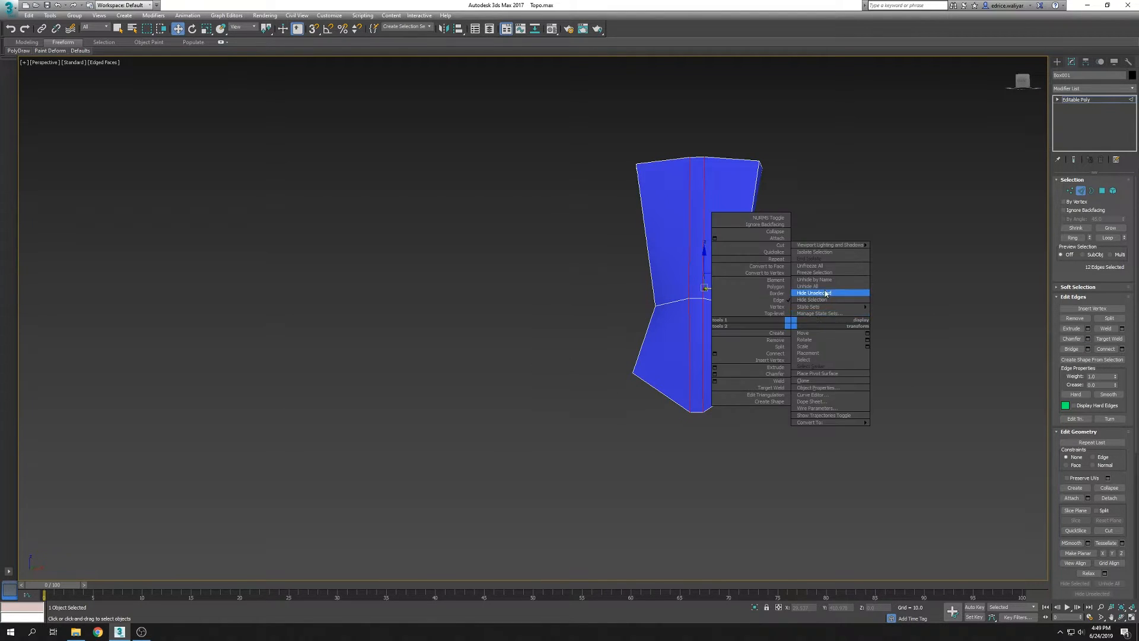
{"action": "left_click", "coordinate": [819, 293]}
{"action": "middle_click_drag", "start_coordinate": [824, 303], "coordinate": [839, 337], "text": "alt"}
{"action": "key", "text": "1"}
{"action": "scroll", "coordinate": [847, 369], "scroll_direction": "up", "scroll_amount": 4}
{"action": "mouse_move", "coordinate": [18, 51]}
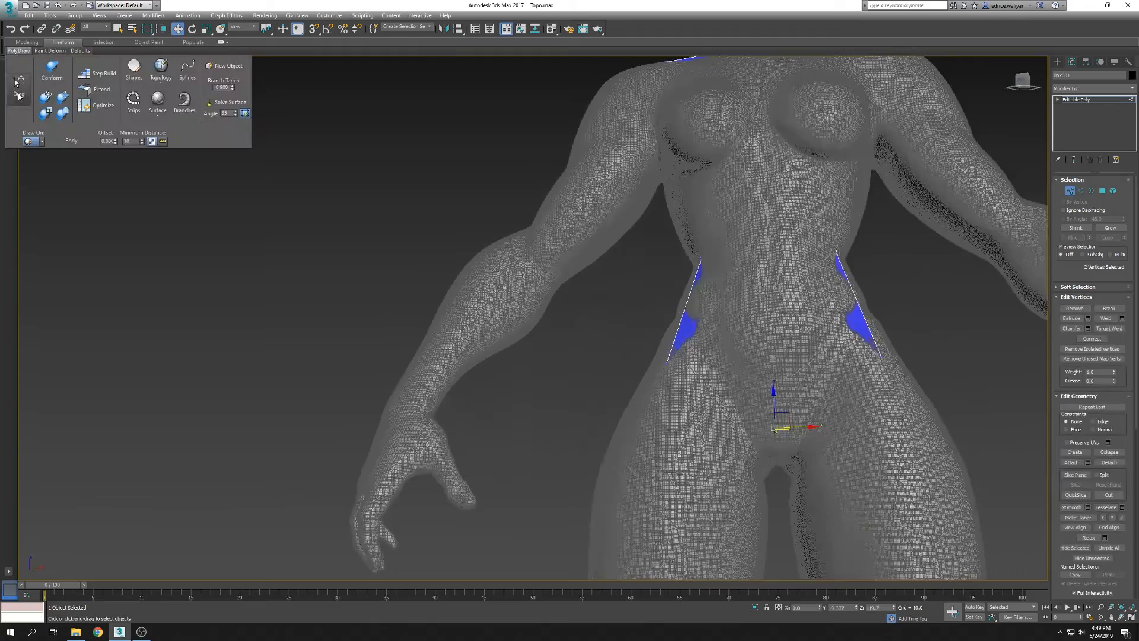
{"action": "left_click", "coordinate": [19, 89]}
{"action": "scroll", "coordinate": [732, 377], "scroll_direction": "up", "scroll_amount": 6}
{"action": "middle_click_drag", "start_coordinate": [732, 377], "coordinate": [724, 353], "text": "alt"}
{"action": "mouse_move", "coordinate": [726, 381]}
{"action": "left_mouse_down"}
{"action": "mouse_move", "coordinate": [707, 394]}
{"action": "mouse_move", "coordinate": [662, 384]}
{"action": "mouse_move", "coordinate": [738, 384]}
{"action": "left_mouse_up"}
Drag the side waist vertex onto the torso's surface
{"action": "middle_click_drag", "start_coordinate": [818, 346], "coordinate": [752, 449], "text": "alt"}
{"action": "scroll", "coordinate": [771, 401], "scroll_direction": "down", "scroll_amount": 5}
{"action": "middle_click_drag", "start_coordinate": [789, 403], "coordinate": [771, 386], "text": "alt"}
{"action": "left_click_drag", "start_coordinate": [801, 413], "coordinate": [805, 418]}
{"action": "scroll", "coordinate": [789, 409], "scroll_direction": "down", "scroll_amount": 3}
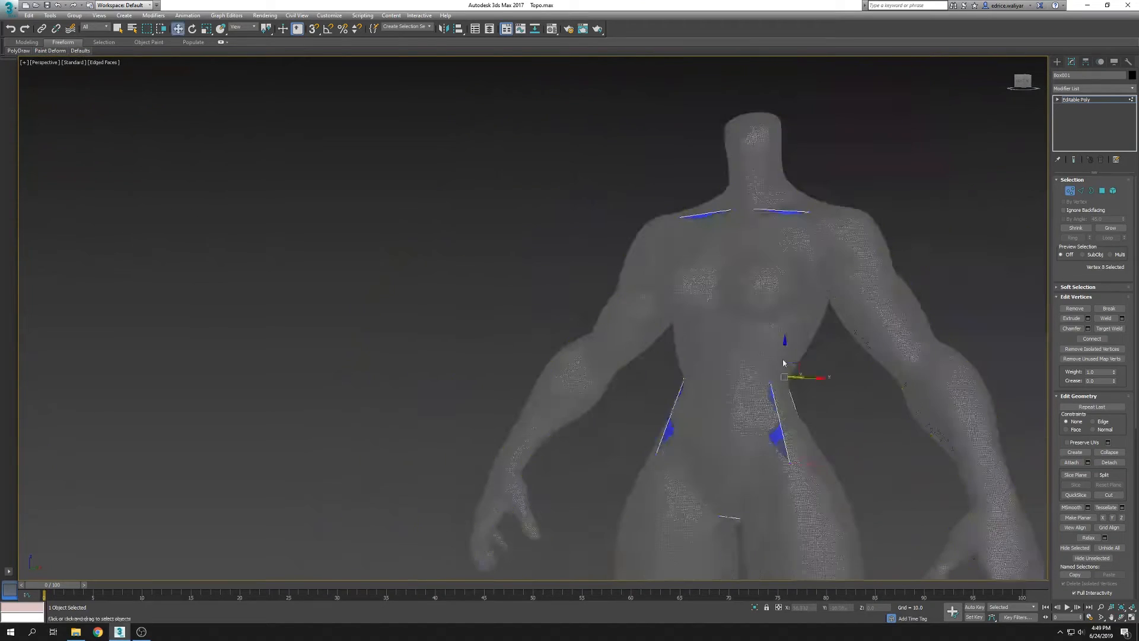
Isolate the mesh and connect the ring of vertical upper-torso edges with a horizontal loop at chest height
{"action": "key", "text": "w"}
{"action": "left_click", "coordinate": [784, 376]}
{"action": "key", "text": "alt+q"}
{"action": "middle_click_drag", "start_coordinate": [908, 409], "coordinate": [961, 416], "text": "alt"}
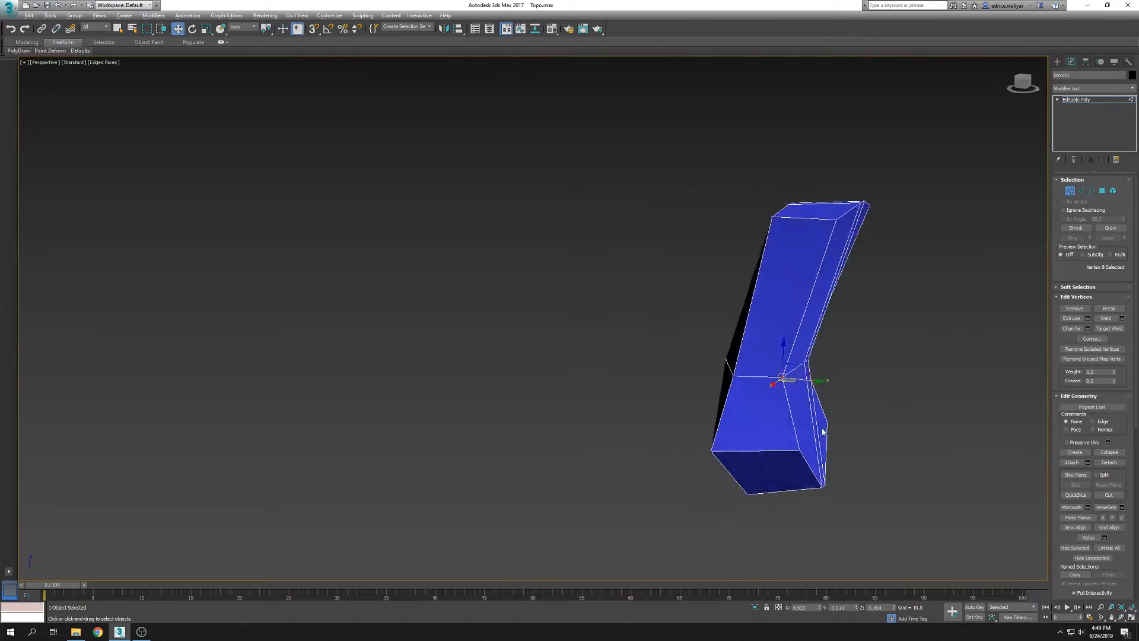
{"action": "left_click", "coordinate": [1079, 192]}
{"action": "middle_click_drag", "start_coordinate": [893, 381], "coordinate": [784, 355], "text": "alt"}
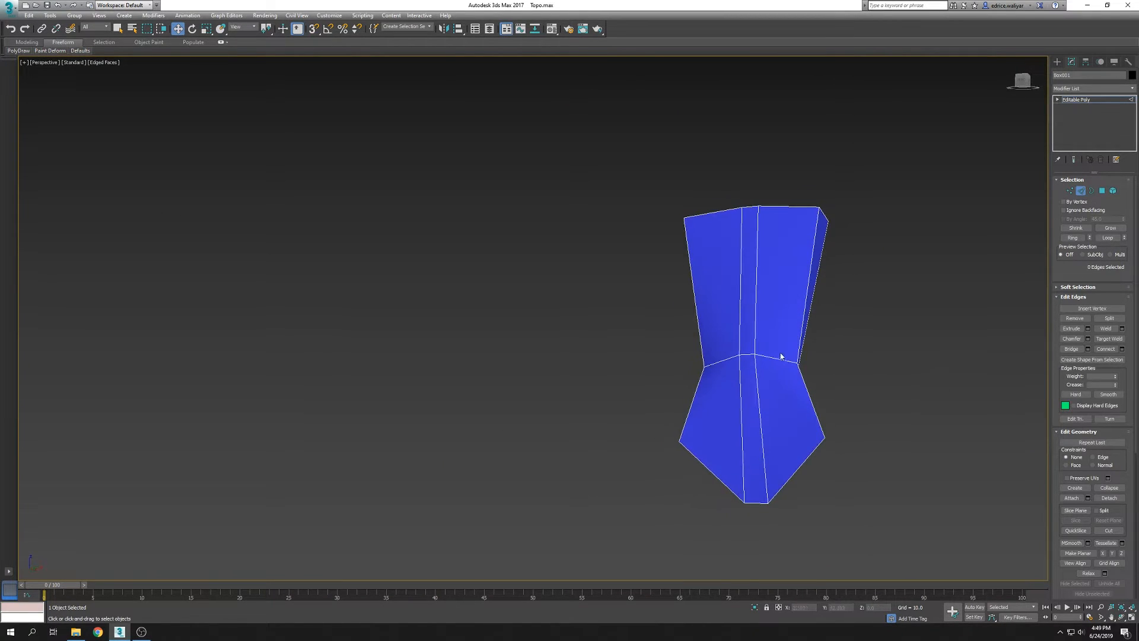
{"action": "left_click", "coordinate": [1072, 238]}
{"action": "middle_click_drag", "start_coordinate": [809, 247], "coordinate": [741, 300], "text": "alt"}
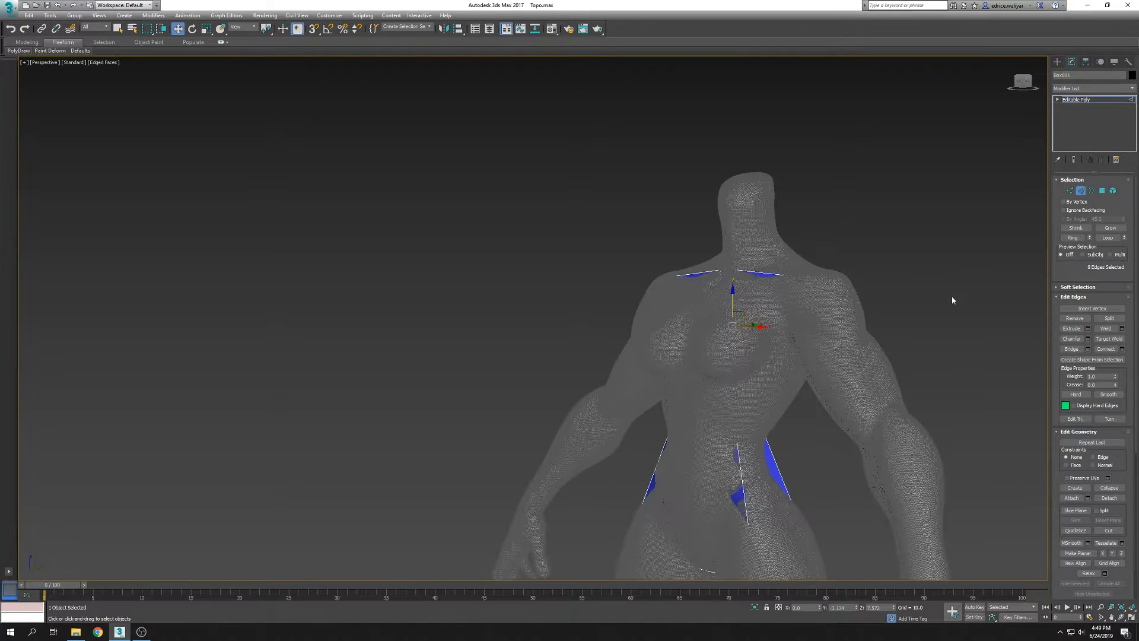
Drag the new loop's front side vertex onto the body's surface at the front of the armpit
{"action": "key", "text": "1"}
{"action": "left_click", "coordinate": [18, 51]}
{"action": "left_click", "coordinate": [15, 81]}
{"action": "scroll", "coordinate": [795, 319], "scroll_direction": "up", "scroll_amount": 6}
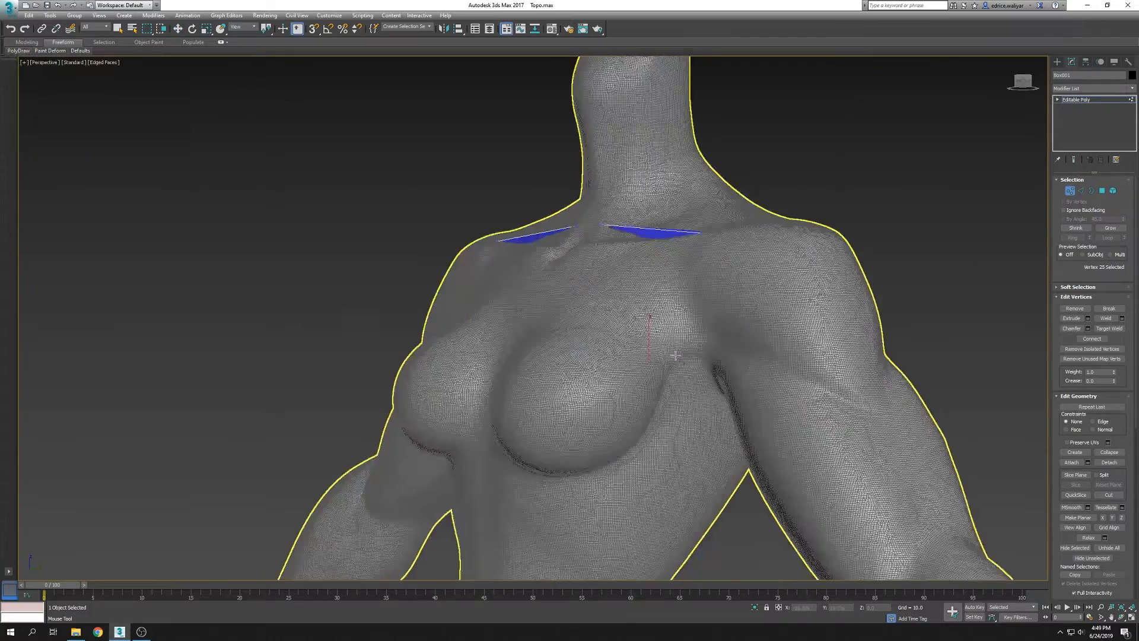
{"action": "scroll", "coordinate": [766, 385], "scroll_direction": "down", "scroll_amount": 5}
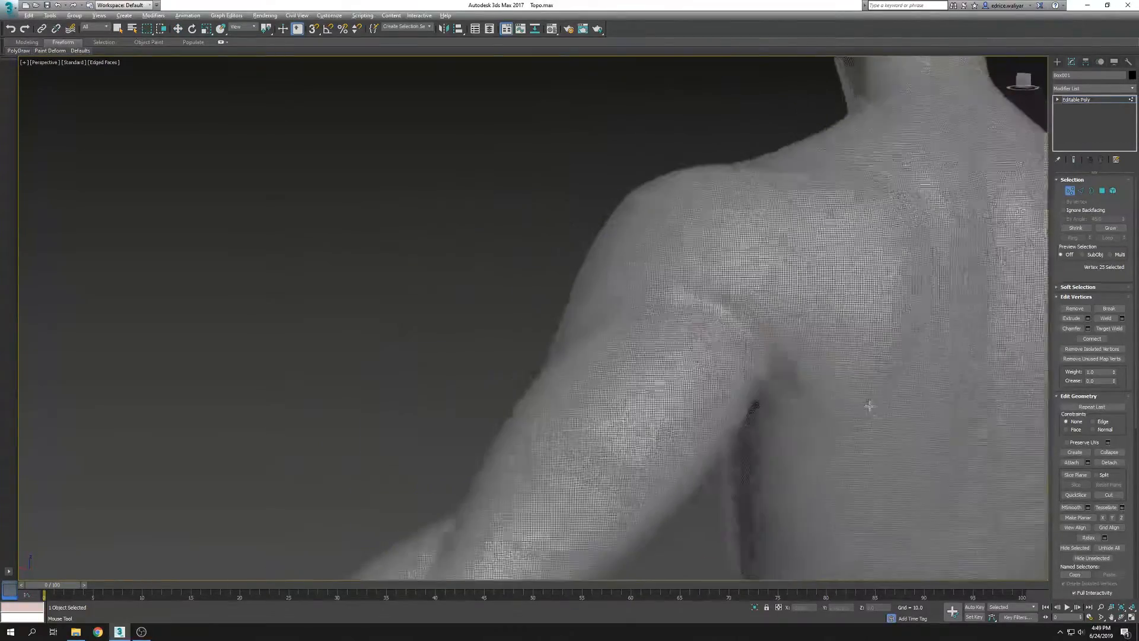
Drag the new loop's rear side vertex onto the body's surface behind the armpit
{"action": "key", "text": "F3"}
{"action": "scroll", "coordinate": [780, 380], "scroll_direction": "up", "scroll_amount": 5}
{"action": "key", "text": "F3"}
{"action": "scroll", "coordinate": [780, 381], "scroll_direction": "down", "scroll_amount": 5}
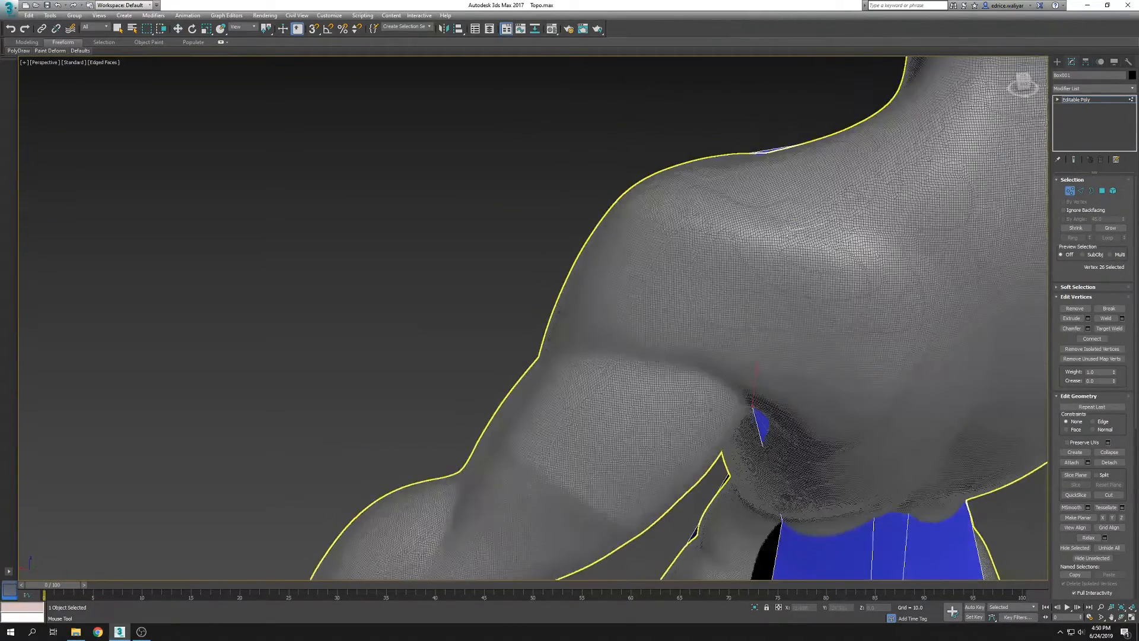
{"action": "middle_click_drag", "start_coordinate": [781, 381], "coordinate": [872, 271], "text": "alt"}
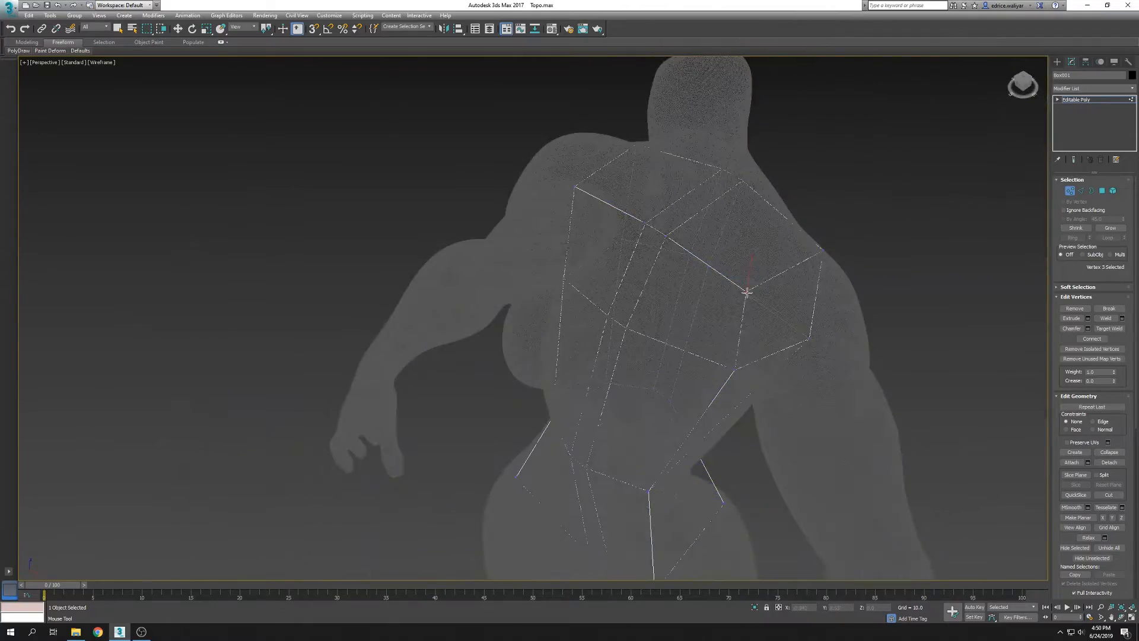
Place the shoulder corner vertex and the central upper-torso vertices on the body's surface
{"action": "key", "text": "F3"}
{"action": "middle_click_drag", "start_coordinate": [749, 295], "coordinate": [653, 279], "text": "alt"}
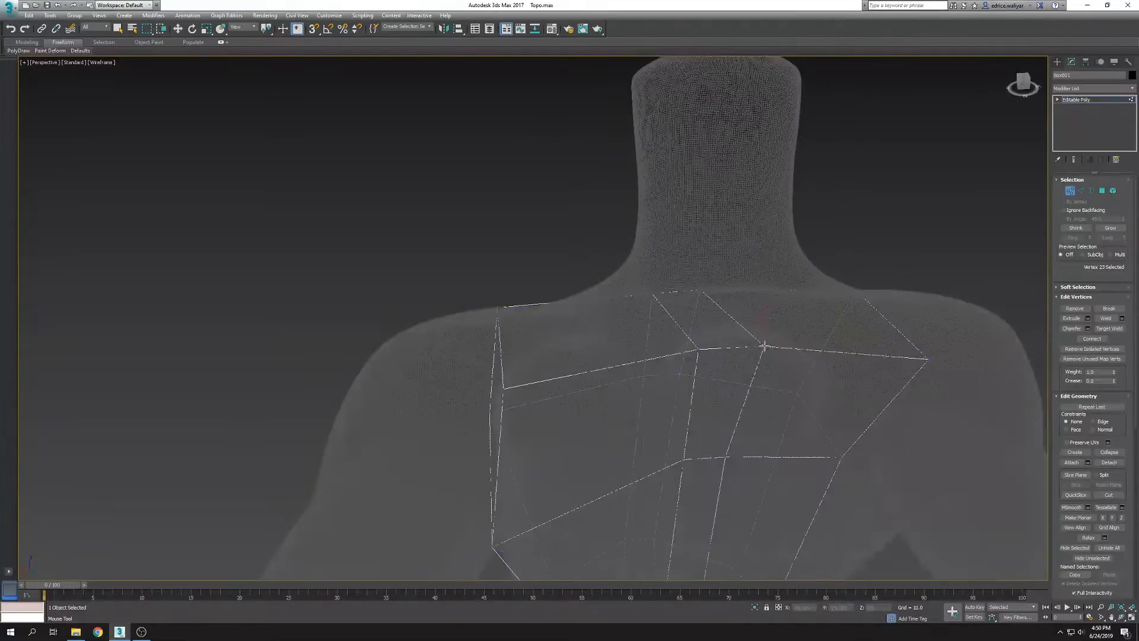
{"action": "left_click", "coordinate": [686, 457]}
{"action": "scroll", "coordinate": [688, 466], "scroll_direction": "down", "scroll_amount": 5}
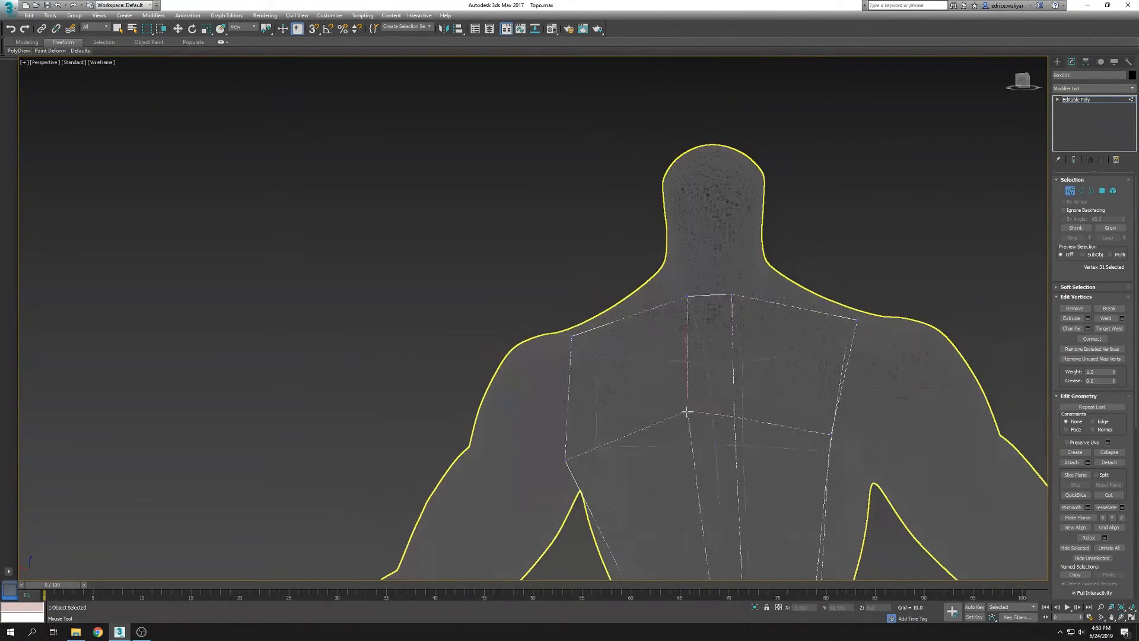
{"action": "mouse_move", "coordinate": [688, 432]}
{"action": "middle_mouse_down"}
{"action": "mouse_move", "coordinate": [707, 363]}
{"action": "mouse_move", "coordinate": [702, 401]}
{"action": "mouse_move", "coordinate": [636, 419]}
{"action": "mouse_move", "coordinate": [768, 379]}
{"action": "middle_mouse_up"}
{"action": "key", "text": "F3"}
{"action": "left_click", "coordinate": [636, 419]}
Isolate the torso mesh, mirror it about X with a Symmetry modifier and collapse the result to an editable poly
{"action": "key", "text": "alt+q"}
{"action": "key", "text": "w"}
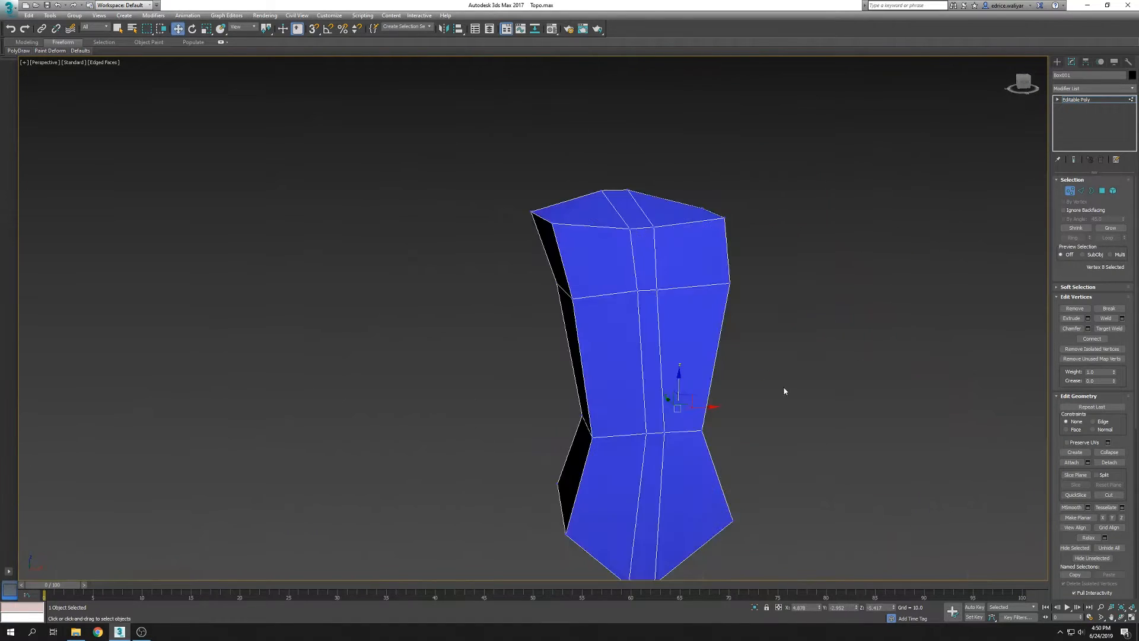
{"action": "left_click", "coordinate": [1122, 99]}
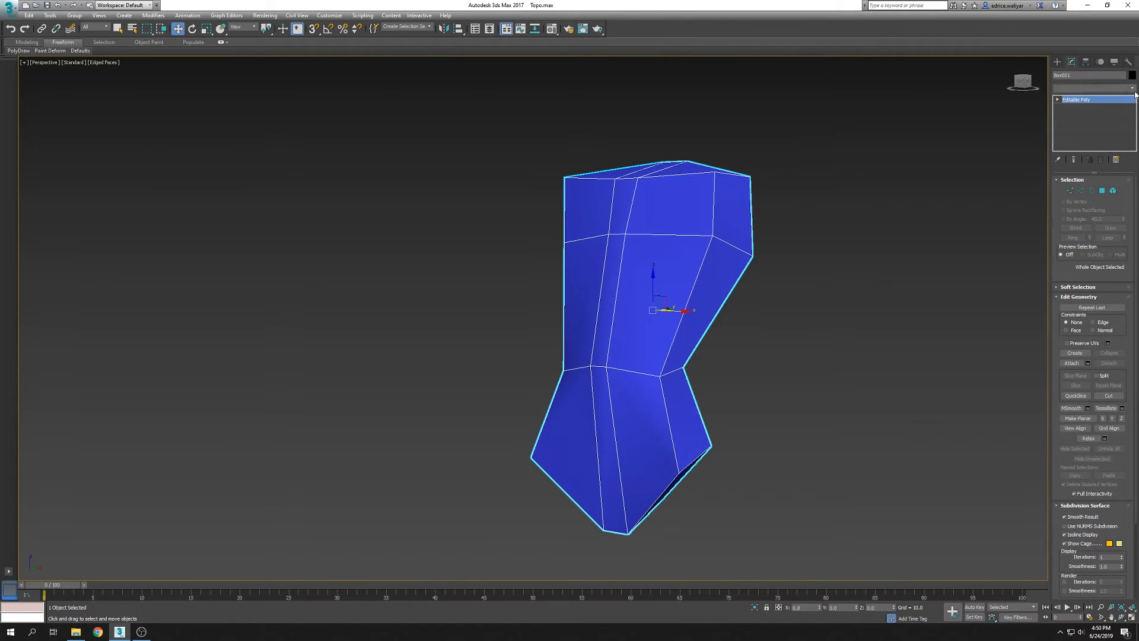
{"action": "left_click", "coordinate": [1133, 89]}
{"action": "left_click", "coordinate": [1091, 477]}
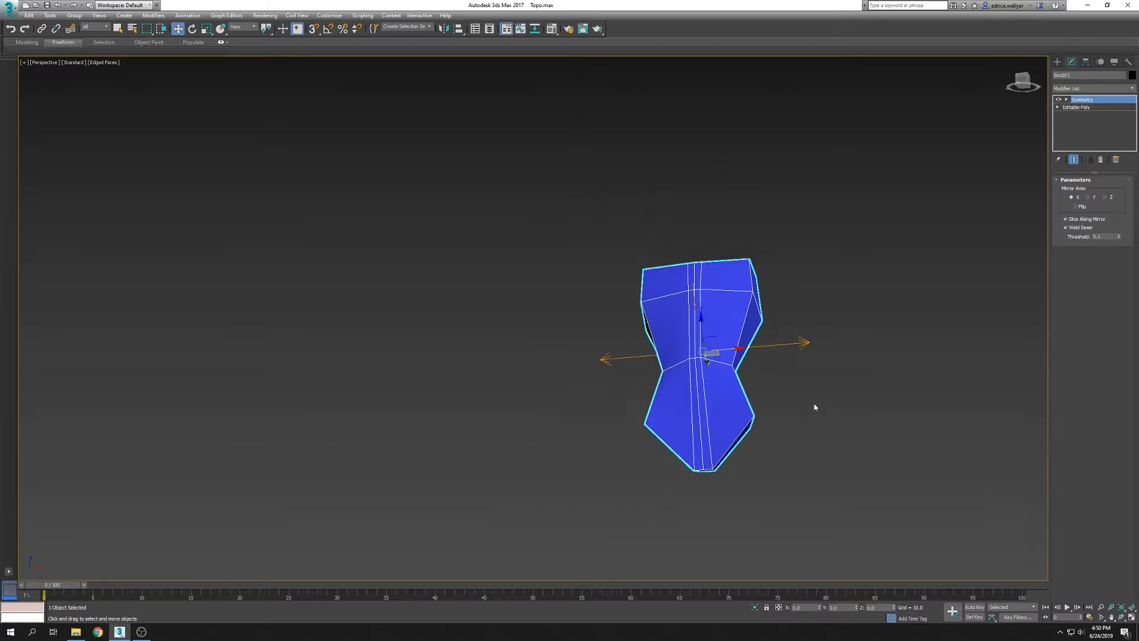
{"action": "left_click", "coordinate": [633, 361]}
{"action": "key", "text": "ctrl+z"}
{"action": "middle_click_drag", "start_coordinate": [633, 359], "coordinate": [793, 349], "text": "alt"}
Unhide the body and extrude the upper side polygon at the shoulder by 10.0 to start the arm
{"action": "key", "text": "4"}
{"action": "left_click", "coordinate": [757, 243]}
{"action": "right_click", "coordinate": [865, 338]}
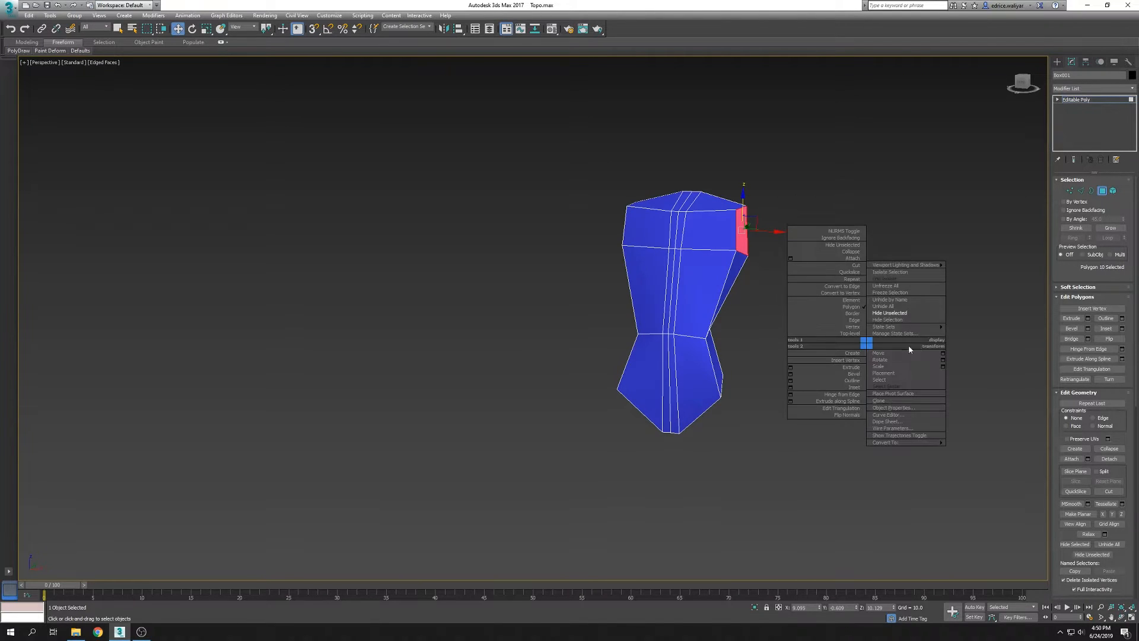
{"action": "left_click", "coordinate": [887, 332]}
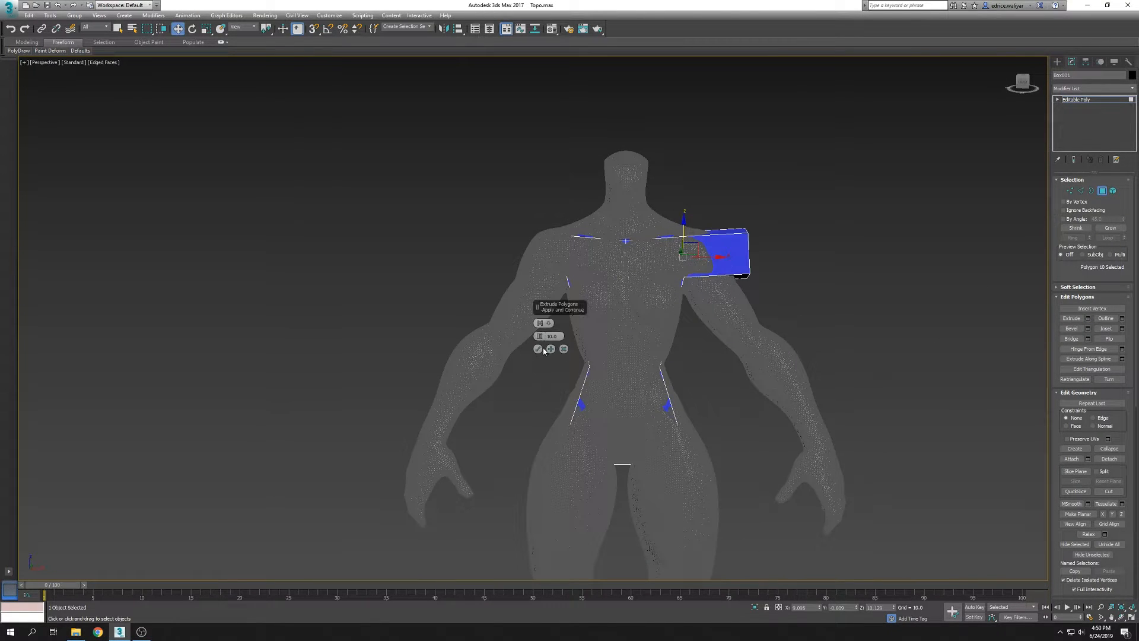
Move the extruded arm polygon to the elbow in the Front view and rotate it to match the arm's direction
{"action": "key", "text": "alt+w"}
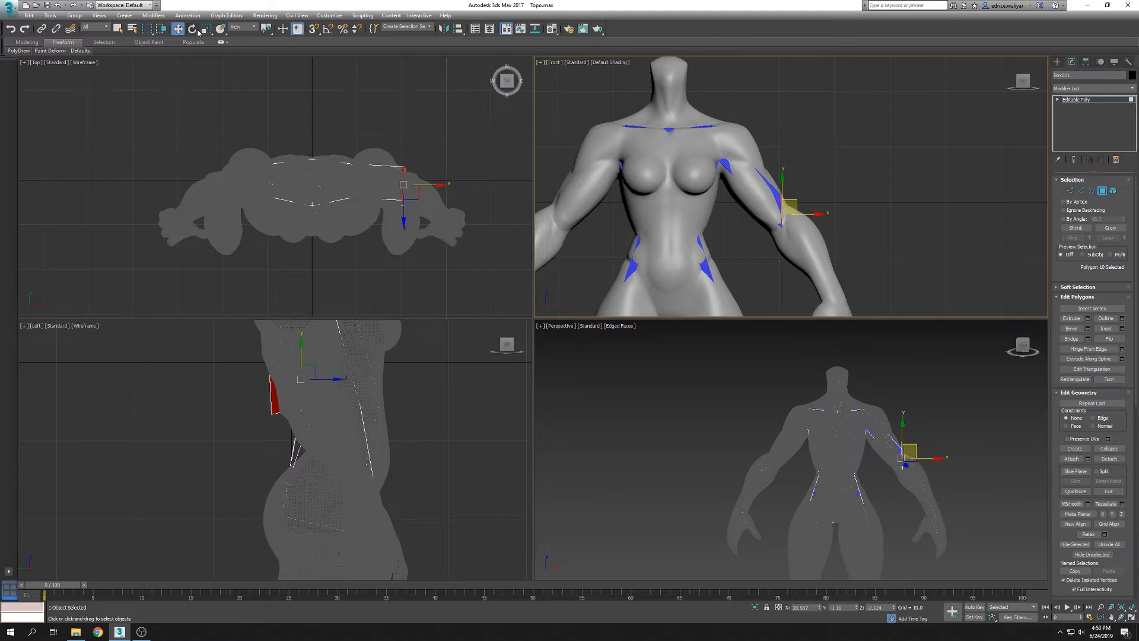
{"action": "left_click", "coordinate": [193, 30]}
{"action": "scroll", "coordinate": [809, 200], "scroll_direction": "up", "scroll_amount": 2}
{"action": "left_click", "coordinate": [177, 28]}
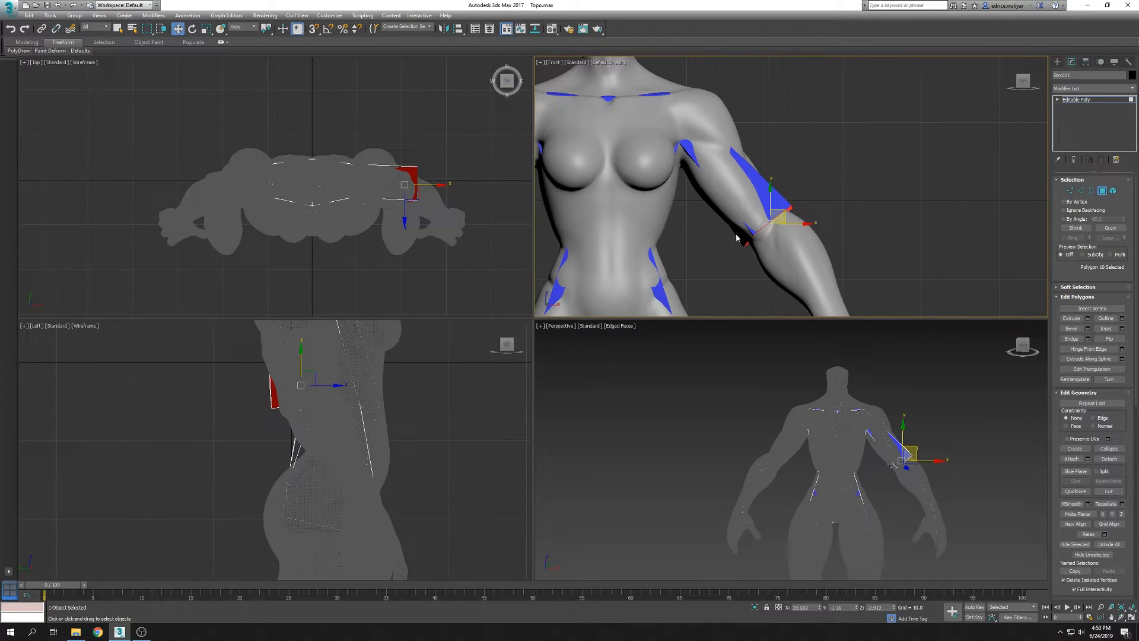
Move the upper front elbow vertex onto the arm's surface in the Front view
{"action": "left_click", "coordinate": [1071, 191]}
{"action": "scroll", "coordinate": [822, 203], "scroll_direction": "up", "scroll_amount": 3}
{"action": "left_click_drag", "start_coordinate": [811, 182], "coordinate": [785, 196]}
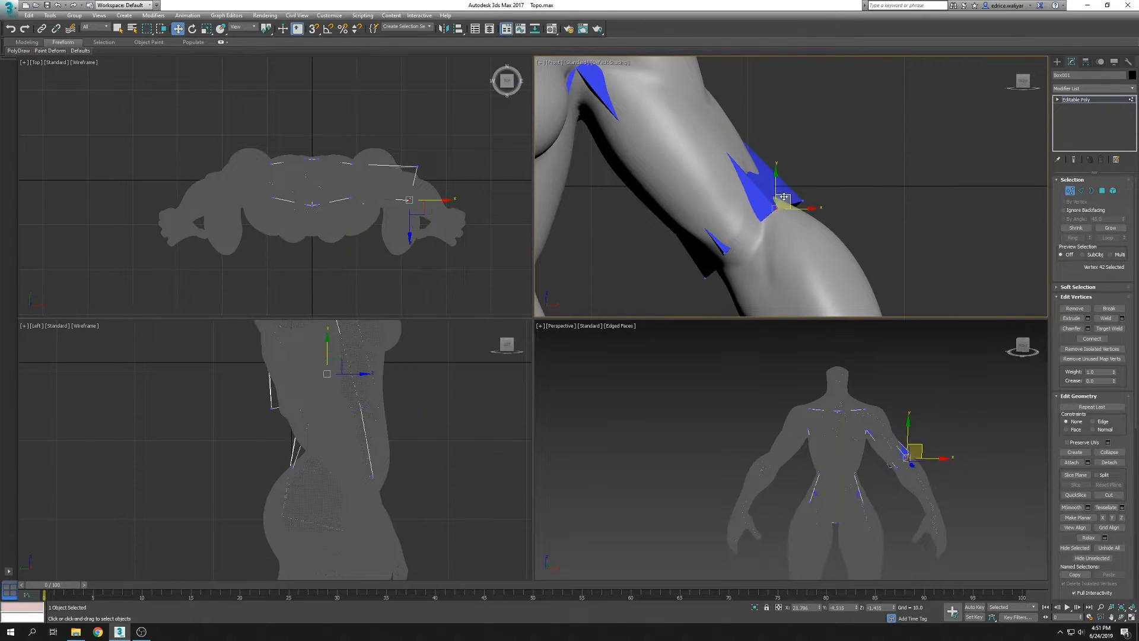
{"action": "left_click", "coordinate": [787, 205]}
Shift the two rear elbow vertices along the Y axis to fit the arm's depth in the Perspective view
{"action": "middle_click_drag", "start_coordinate": [919, 451], "coordinate": [902, 466], "text": "alt"}
{"action": "key", "text": "4"}
{"action": "middle_click_drag", "start_coordinate": [949, 505], "coordinate": [1004, 509], "text": "alt"}
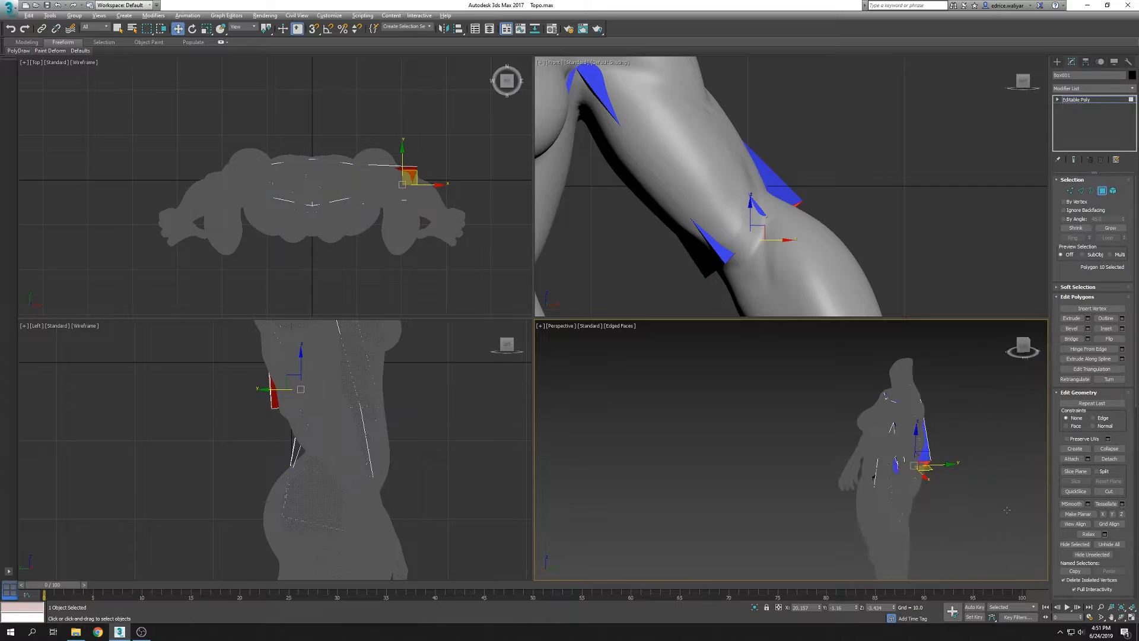
{"action": "key", "text": "1"}
{"action": "middle_click_drag", "start_coordinate": [1005, 420], "coordinate": [946, 465], "text": "alt"}
{"action": "key", "text": "alt+w"}
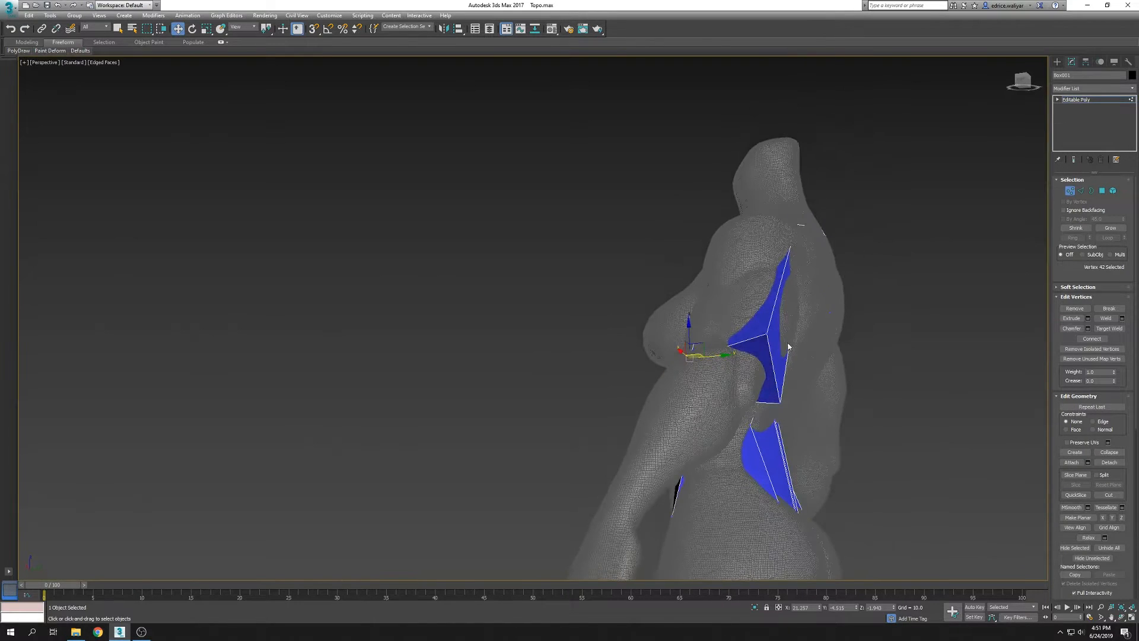
{"action": "left_click", "coordinate": [782, 403], "text": "ctrl"}
{"action": "left_click_drag", "start_coordinate": [775, 369], "coordinate": [785, 370]}
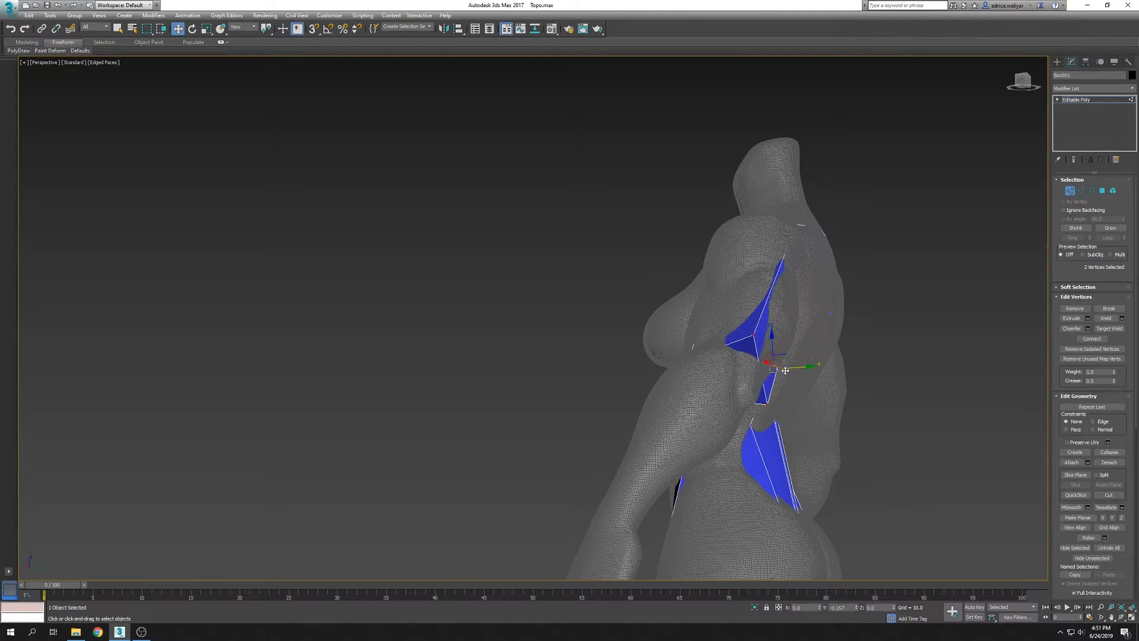
Extrude the arm's end polygon from the elbow to the wrist and position it using the Screen coordinate system
{"action": "left_click", "coordinate": [1103, 192]}
{"action": "middle_click_drag", "start_coordinate": [569, 309], "coordinate": [617, 415], "text": "alt"}
{"action": "left_click", "coordinate": [244, 26]}
{"action": "left_click", "coordinate": [240, 46]}
{"action": "scroll", "coordinate": [630, 451], "scroll_direction": "up", "scroll_amount": 4}
Drag the four end vertices of the forearm extrusion onto the wrist's surface
{"action": "key", "text": "1"}
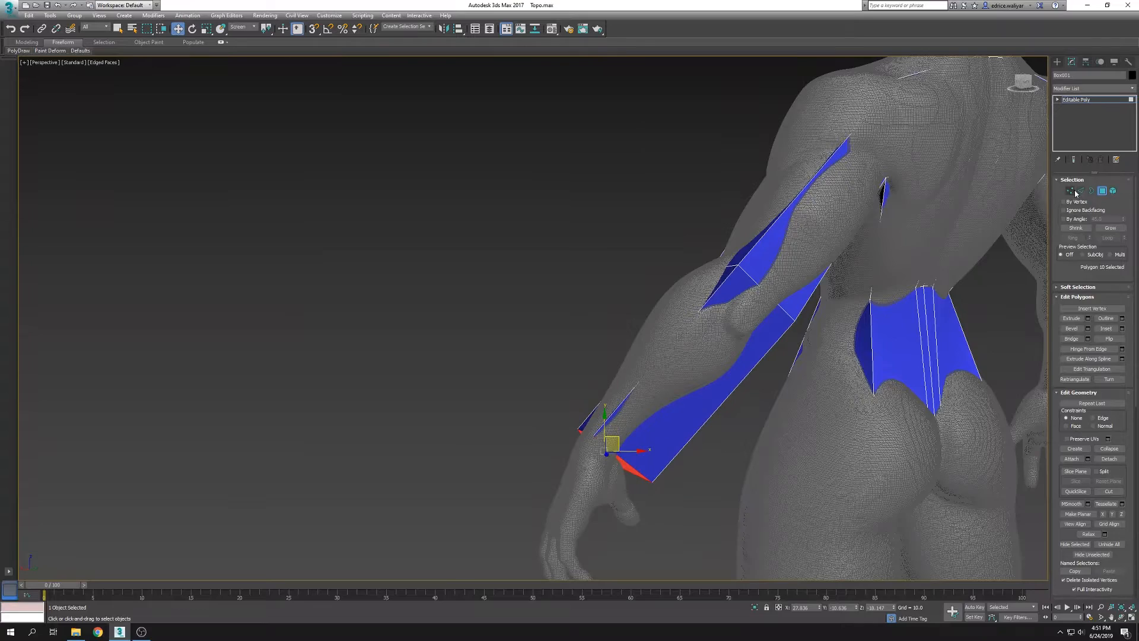
{"action": "left_click", "coordinate": [18, 51]}
{"action": "scroll", "coordinate": [515, 393], "scroll_direction": "up", "scroll_amount": 5}
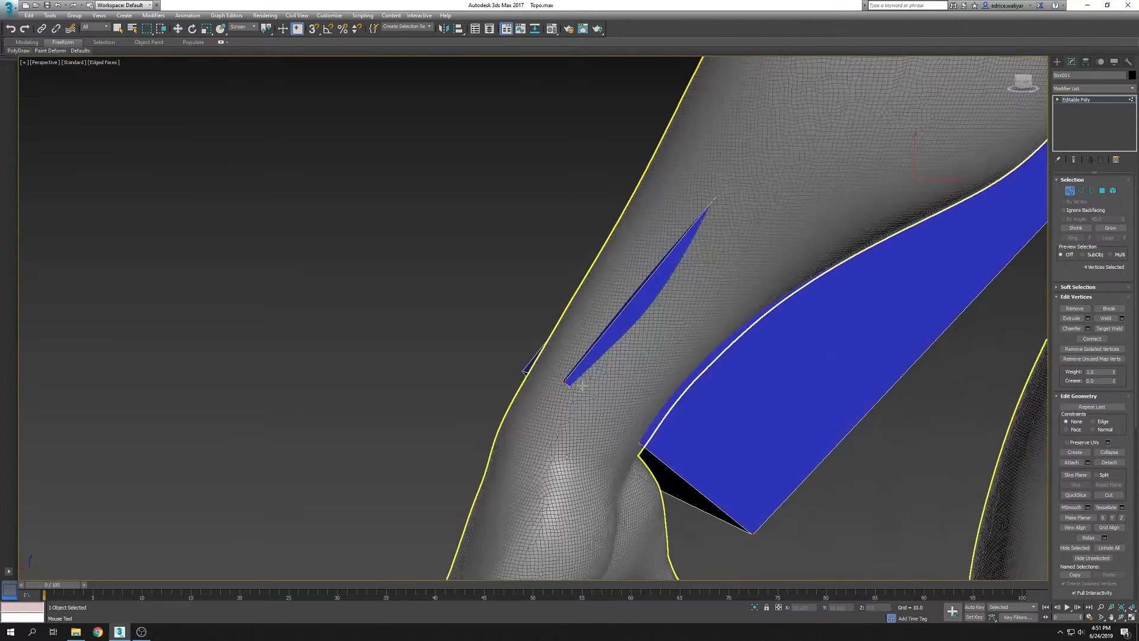
{"action": "left_click", "coordinate": [522, 422]}
{"action": "mouse_move", "coordinate": [522, 422]}
{"action": "middle_mouse_down", "text": "alt"}
{"action": "mouse_move", "coordinate": [682, 546]}
{"action": "mouse_move", "coordinate": [760, 535]}
{"action": "mouse_move", "coordinate": [745, 501]}
{"action": "mouse_move", "coordinate": [862, 506]}
{"action": "mouse_move", "coordinate": [530, 471]}
{"action": "mouse_move", "coordinate": [545, 420]}
{"action": "mouse_move", "coordinate": [522, 442]}
{"action": "middle_mouse_up", "text": "alt"}
{"action": "scroll", "coordinate": [530, 471], "scroll_direction": "down", "scroll_amount": 5}
{"action": "scroll", "coordinate": [547, 421], "scroll_direction": "down", "scroll_amount": 4}
{"action": "left_click", "coordinate": [590, 287]}
{"action": "scroll", "coordinate": [591, 282], "scroll_direction": "up", "scroll_amount": 5}
{"action": "middle_click_drag", "start_coordinate": [552, 305], "coordinate": [589, 297], "text": "alt"}
{"action": "left_click_drag", "start_coordinate": [590, 310], "coordinate": [564, 333]}
{"action": "middle_click_drag", "start_coordinate": [564, 332], "coordinate": [513, 297], "text": "alt"}
{"action": "left_click_drag", "start_coordinate": [534, 241], "coordinate": [547, 248]}
Drag the front and rear elbow vertices onto the arm's surface
{"action": "middle_click_drag", "start_coordinate": [548, 248], "coordinate": [650, 350], "text": "alt"}
{"action": "left_click", "coordinate": [650, 350]}
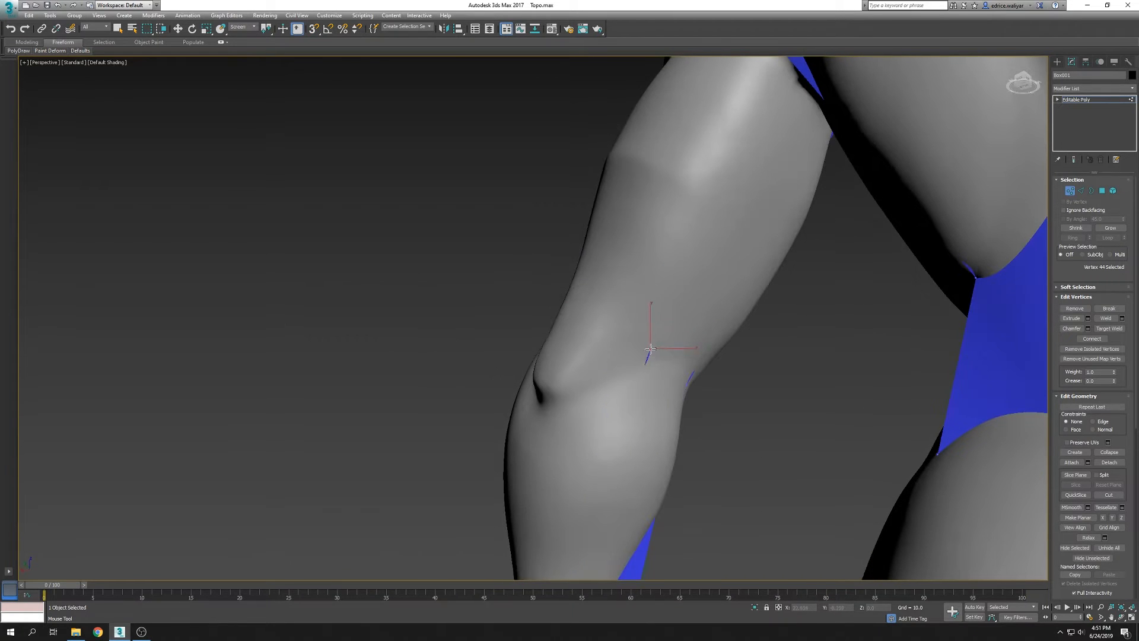
{"action": "middle_click_drag", "start_coordinate": [694, 396], "coordinate": [626, 336], "text": "alt"}
{"action": "left_click", "coordinate": [634, 375]}
{"action": "middle_click_drag", "start_coordinate": [542, 366], "coordinate": [561, 332], "text": "alt"}
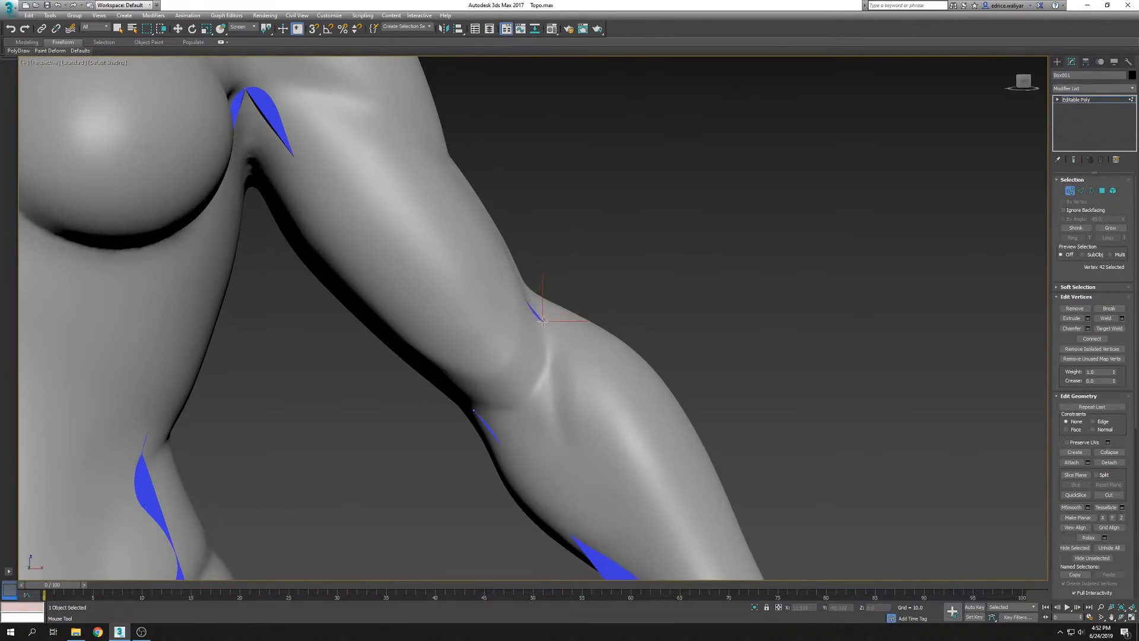
Isolate the low-poly torso and arm mesh and turn on its edged faces
{"action": "scroll", "coordinate": [623, 397], "scroll_direction": "down", "scroll_amount": 7}
{"action": "middle_click_drag", "start_coordinate": [666, 427], "coordinate": [656, 381]}
{"action": "right_click", "coordinate": [669, 380]}
{"action": "left_click", "coordinate": [707, 354]}
{"action": "key", "text": "F4"}
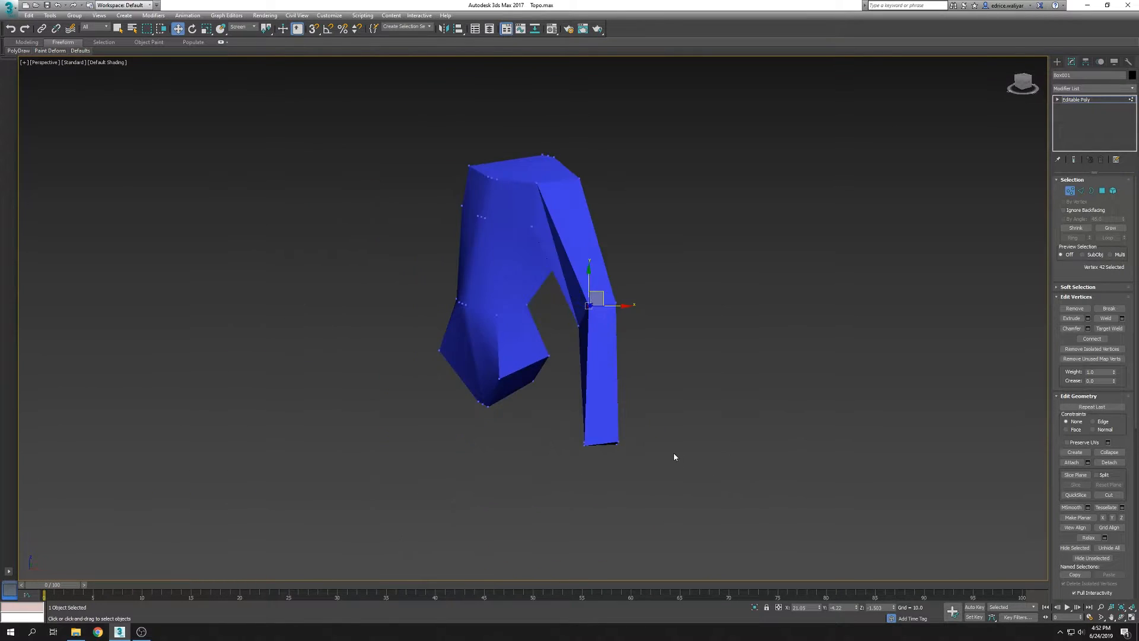
Extrude the slanted bottom polygon of the low-poly hip outward to start the leg
{"action": "scroll", "coordinate": [677, 451], "scroll_direction": "down", "scroll_amount": 3}
{"action": "middle_click_drag", "start_coordinate": [681, 448], "coordinate": [789, 409], "text": "alt"}
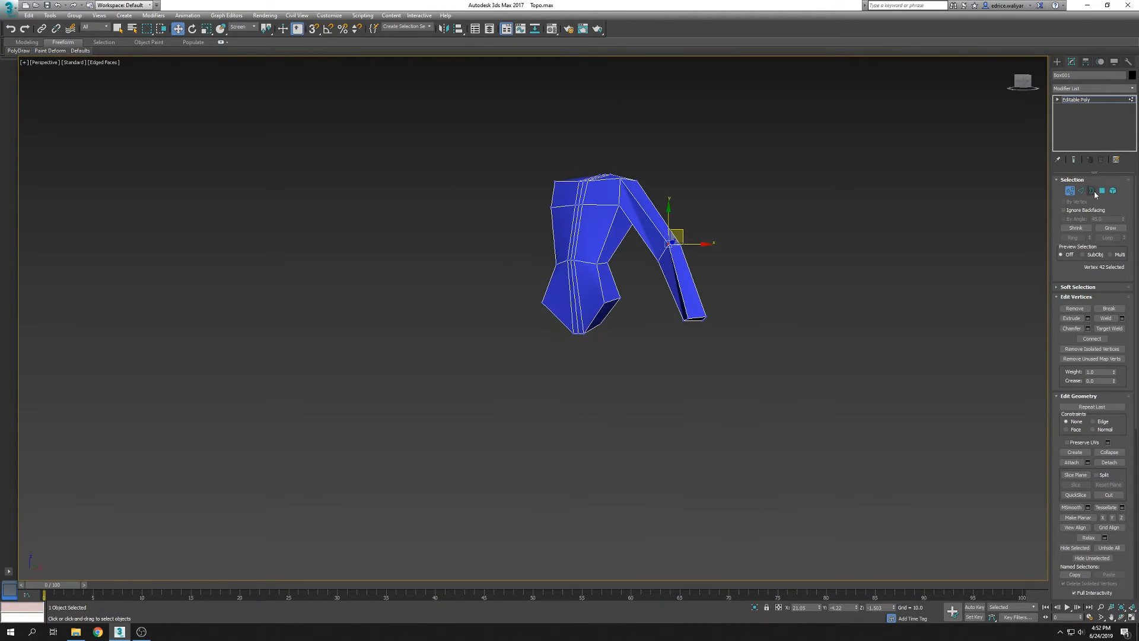
{"action": "left_click", "coordinate": [1101, 190]}
{"action": "left_click", "coordinate": [1088, 318]}
{"action": "left_click", "coordinate": [539, 348]}
Rotate the leg extrusion's end polygon level in the Front view and move it down along the thigh
{"action": "key", "text": "alt+w"}
{"action": "middle_click_drag", "start_coordinate": [795, 237], "coordinate": [730, 195]}
{"action": "key", "text": "alt+w"}
{"action": "middle_click_drag", "start_coordinate": [305, 217], "coordinate": [310, 93]}
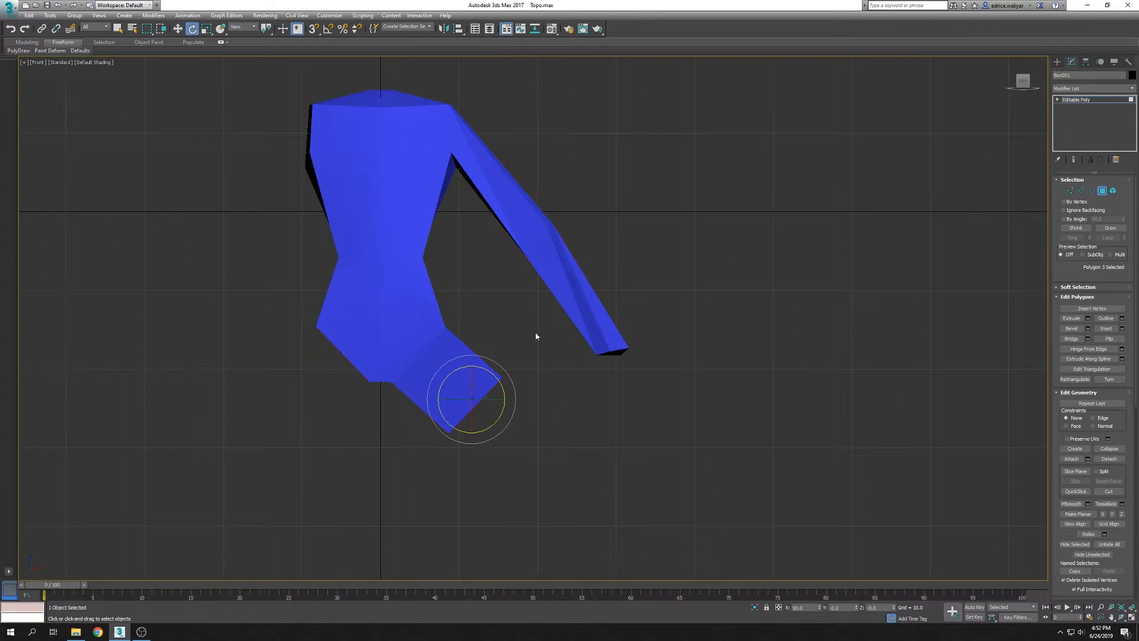
{"action": "middle_click_drag", "start_coordinate": [536, 336], "coordinate": [597, 232]}
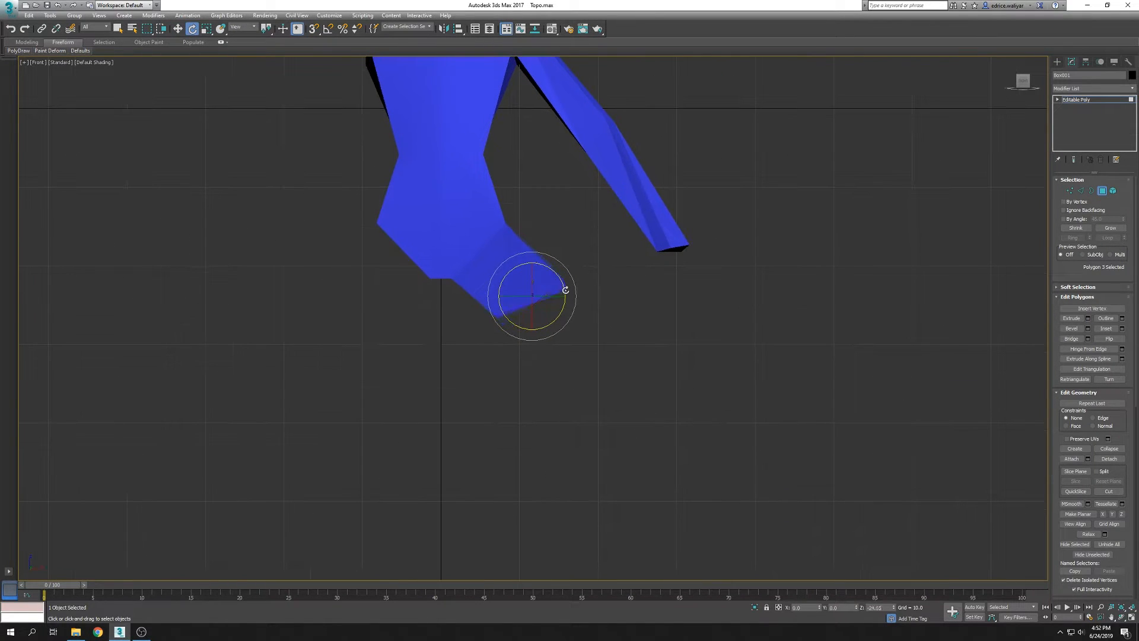
{"action": "left_click", "coordinate": [176, 31]}
{"action": "middle_click_drag", "start_coordinate": [537, 289], "coordinate": [590, 247]}
{"action": "left_click_drag", "start_coordinate": [591, 247], "coordinate": [558, 413]}
Unhide the sculpted body, then move and rotate the end polygon to fit at the knee
{"action": "right_click", "coordinate": [622, 402]}
{"action": "left_click", "coordinate": [678, 373]}
{"action": "middle_click_drag", "start_coordinate": [630, 433], "coordinate": [618, 337]}
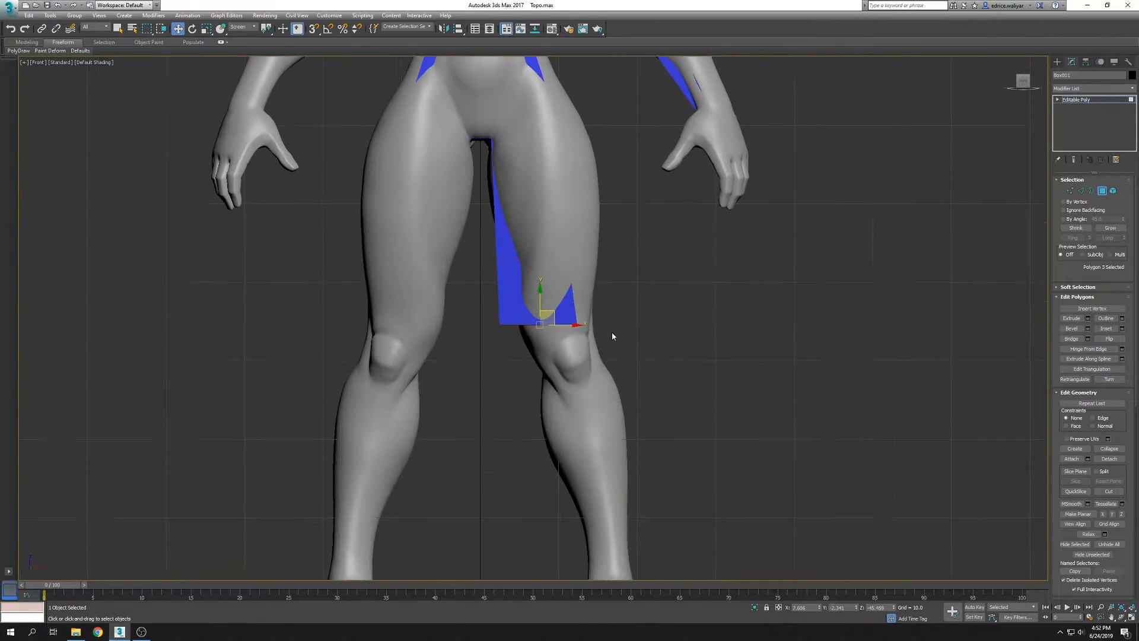
{"action": "left_click_drag", "start_coordinate": [552, 314], "coordinate": [578, 334]}
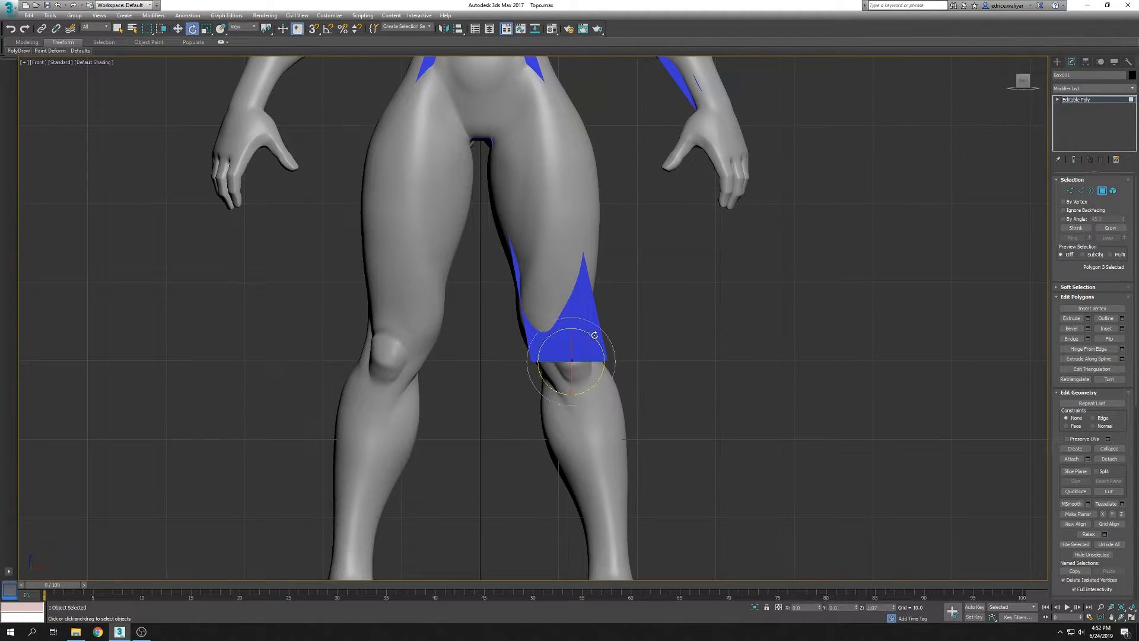
{"action": "key", "text": "alt+w"}
{"action": "scroll", "coordinate": [399, 505], "scroll_direction": "up", "scroll_amount": 3}
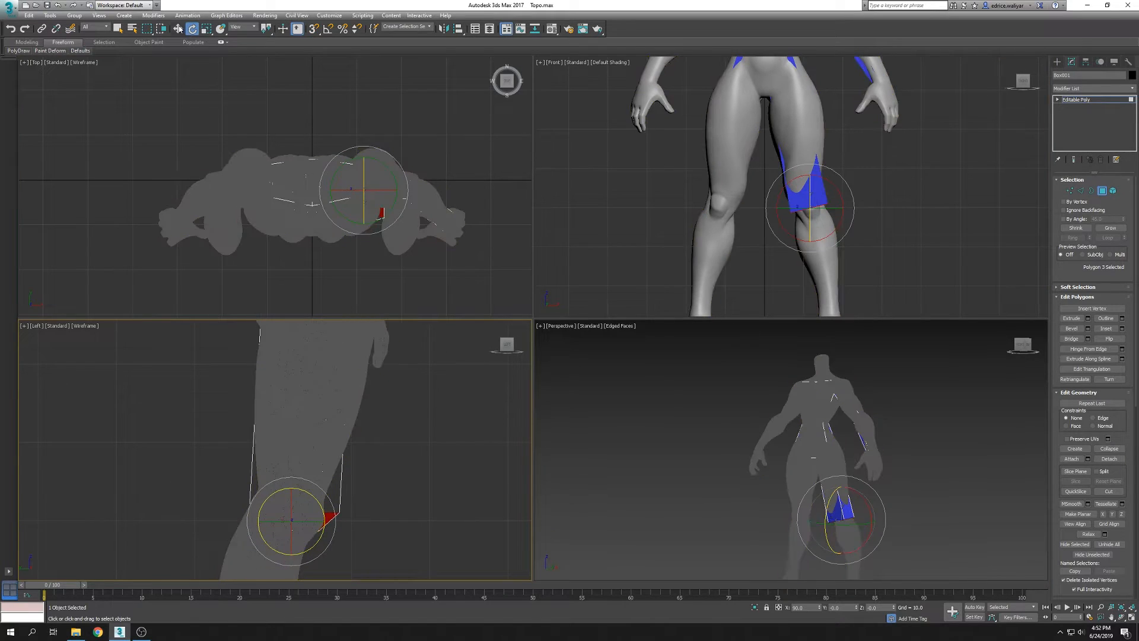
{"action": "key", "text": "w"}
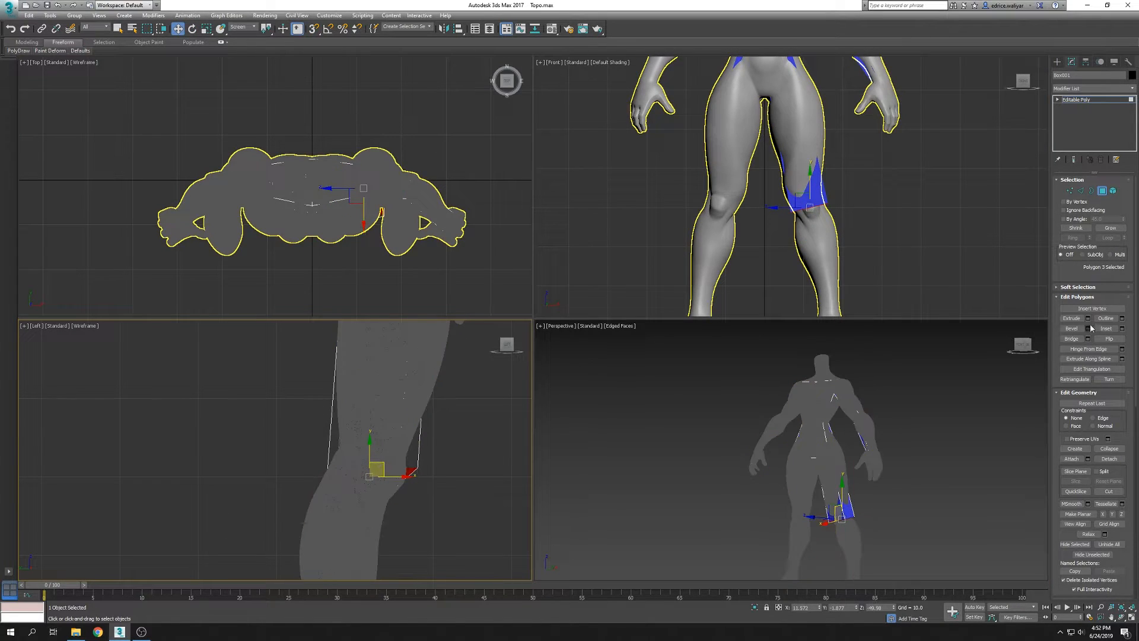
Extrude the end polygon from the knee down to the ankle and scale it narrower to match the ankle's width
{"action": "key", "text": "shift+e"}
{"action": "left_click", "coordinate": [279, 480]}
{"action": "scroll", "coordinate": [796, 200], "scroll_direction": "down", "scroll_amount": 3}
{"action": "key", "text": "alt+w"}
{"action": "left_click_drag", "start_coordinate": [522, 261], "coordinate": [546, 422]}
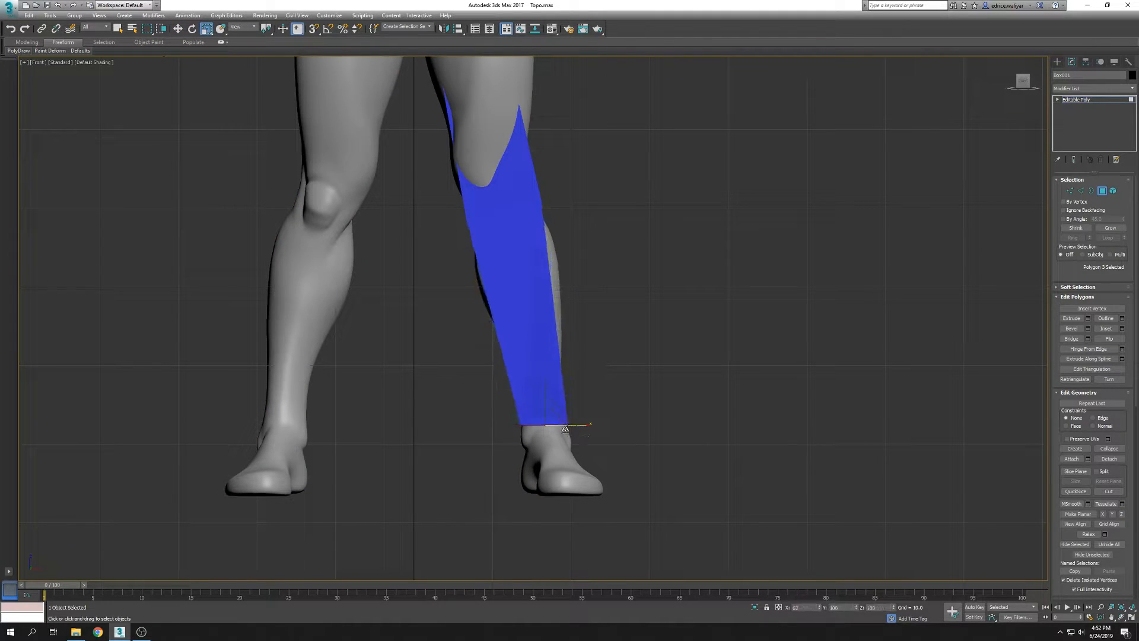
Use the PolyDraw Drag tool to pull the end vertices of the lower-leg extrusion onto the ankle's surface
{"action": "key", "text": "alt+w"}
{"action": "scroll", "coordinate": [795, 462], "scroll_direction": "up", "scroll_amount": 5}
{"action": "key", "text": "1"}
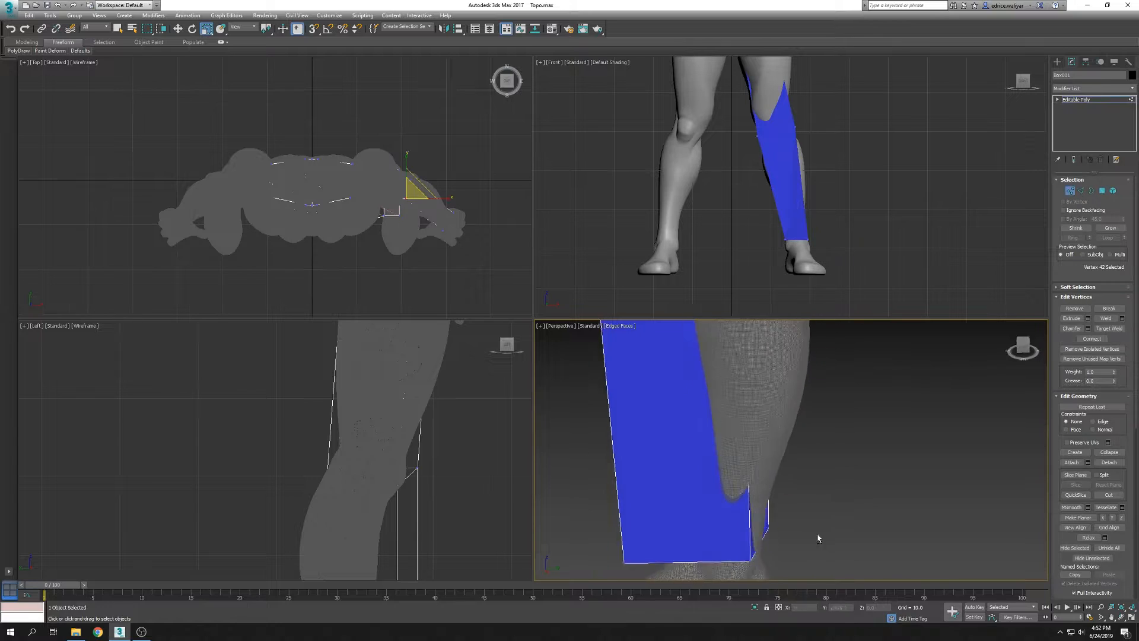
{"action": "scroll", "coordinate": [903, 419], "scroll_direction": "down", "scroll_amount": 4}
{"action": "key", "text": "alt+w"}
{"action": "left_click", "coordinate": [28, 52]}
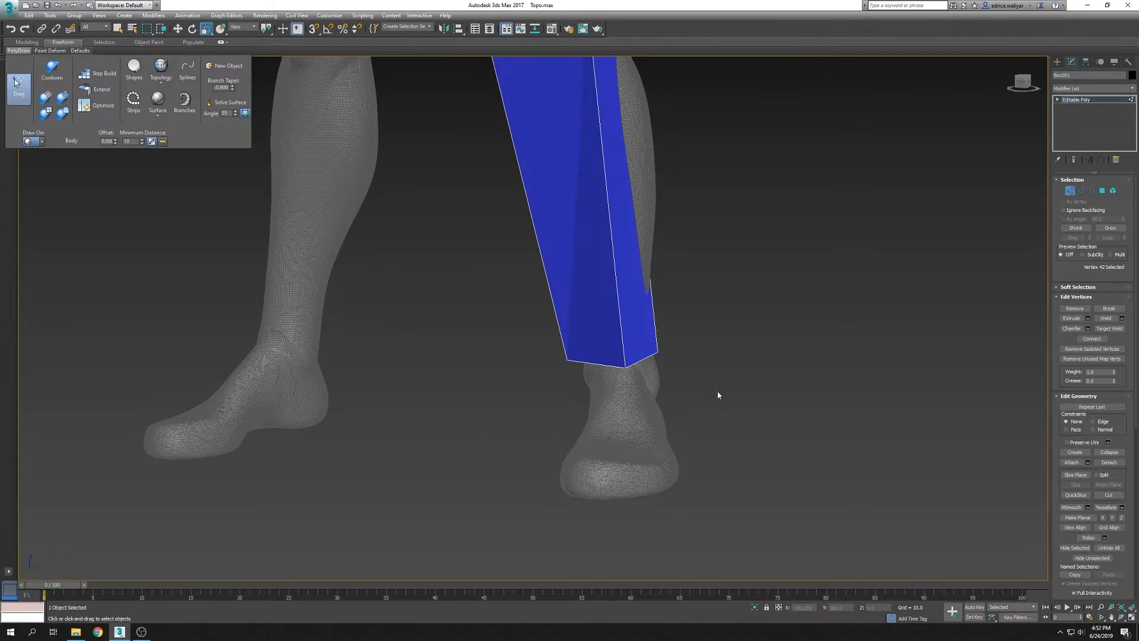
{"action": "key", "text": "F4"}
{"action": "left_click_drag", "start_coordinate": [625, 367], "coordinate": [632, 362]}
{"action": "middle_click_drag", "start_coordinate": [631, 390], "coordinate": [706, 388], "text": "alt"}
{"action": "left_click_drag", "start_coordinate": [630, 369], "coordinate": [617, 375]}
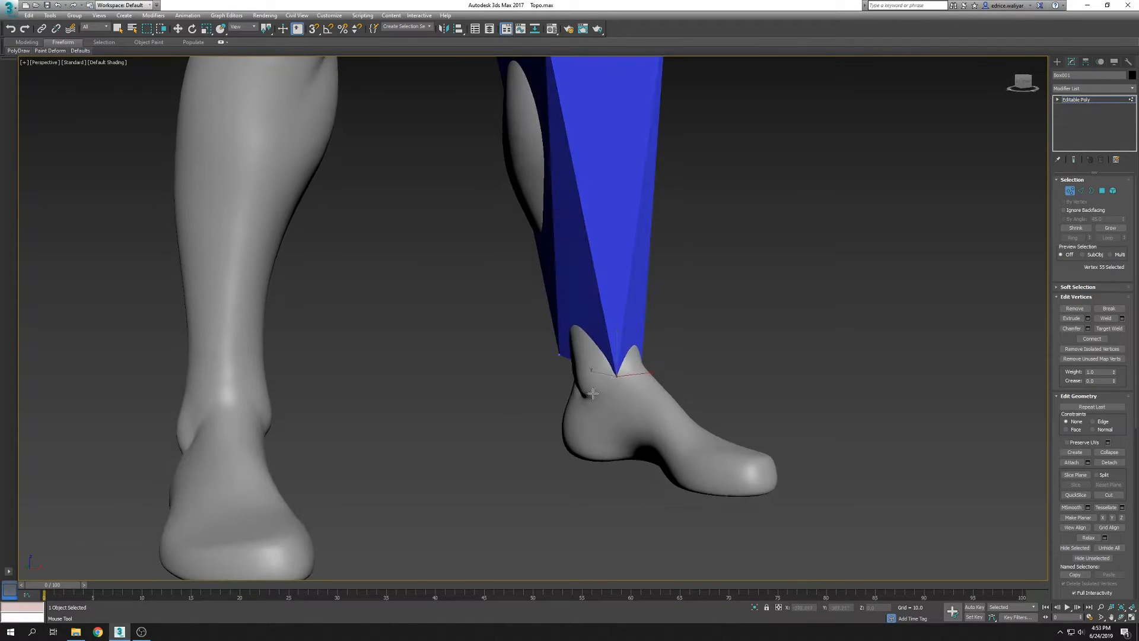
{"action": "middle_click_drag", "start_coordinate": [598, 388], "coordinate": [667, 388], "text": "alt"}
{"action": "left_click_drag", "start_coordinate": [564, 373], "coordinate": [591, 385]}
{"action": "middle_click_drag", "start_coordinate": [584, 400], "coordinate": [631, 407], "text": "alt"}
{"action": "left_click_drag", "start_coordinate": [541, 380], "coordinate": [556, 395]}
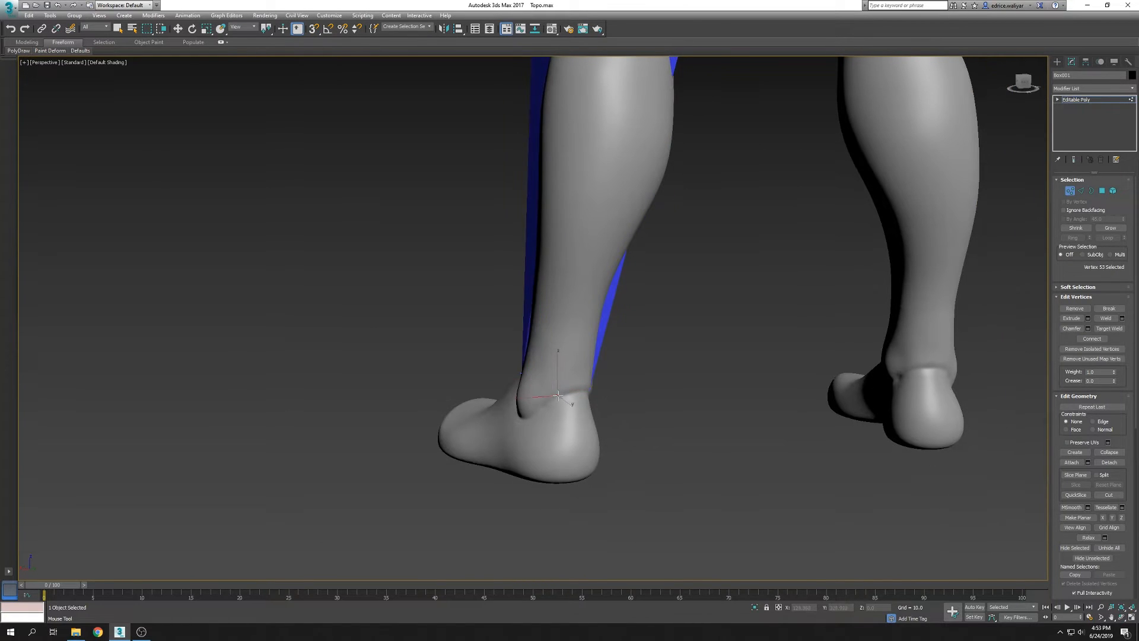
{"action": "middle_click_drag", "start_coordinate": [564, 397], "coordinate": [650, 410], "text": "alt"}
Drag the low-poly vertices around the knee onto the sculpted knee's surface
{"action": "scroll", "coordinate": [650, 409], "scroll_direction": "down", "scroll_amount": 4}
{"action": "middle_click_drag", "start_coordinate": [617, 279], "coordinate": [605, 355]}
{"action": "middle_click_drag", "start_coordinate": [605, 356], "coordinate": [634, 358], "text": "alt"}
{"action": "left_click_drag", "start_coordinate": [601, 249], "coordinate": [612, 254]}
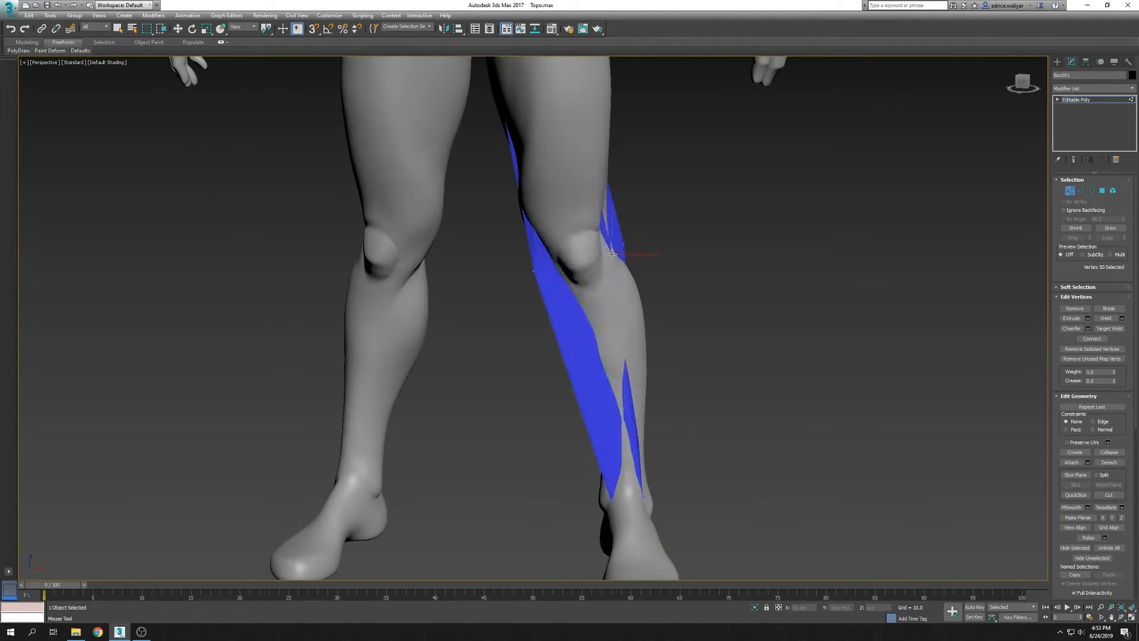
{"action": "mouse_move", "coordinate": [632, 271]}
{"action": "middle_mouse_down", "text": "alt"}
{"action": "mouse_move", "coordinate": [612, 253]}
{"action": "mouse_move", "coordinate": [646, 255]}
{"action": "middle_mouse_up", "text": "alt"}
{"action": "left_click_drag", "start_coordinate": [542, 274], "coordinate": [563, 270]}
{"action": "middle_click_drag", "start_coordinate": [563, 270], "coordinate": [644, 273], "text": "alt"}
{"action": "left_click_drag", "start_coordinate": [562, 266], "coordinate": [537, 260]}
{"action": "middle_click_drag", "start_coordinate": [537, 261], "coordinate": [599, 264], "text": "alt"}
{"action": "left_click_drag", "start_coordinate": [540, 259], "coordinate": [530, 249]}
{"action": "middle_click_drag", "start_coordinate": [569, 267], "coordinate": [679, 323], "text": "alt"}
Isolate the low-poly mesh with edged faces shown and extrude the ankle's end polygon a short distance down
{"action": "scroll", "coordinate": [701, 310], "scroll_direction": "down", "scroll_amount": 3}
{"action": "right_click", "coordinate": [693, 380]}
{"action": "left_click", "coordinate": [725, 341]}
{"action": "middle_click_drag", "start_coordinate": [756, 368], "coordinate": [874, 342], "text": "alt"}
{"action": "key", "text": "F4"}
{"action": "left_click", "coordinate": [1102, 191]}
{"action": "middle_click_drag", "start_coordinate": [692, 497], "coordinate": [703, 414]}
{"action": "scroll", "coordinate": [689, 405], "scroll_direction": "up", "scroll_amount": 3}
{"action": "left_click", "coordinate": [537, 349]}
{"action": "middle_click_drag", "start_coordinate": [615, 396], "coordinate": [623, 398], "text": "alt"}
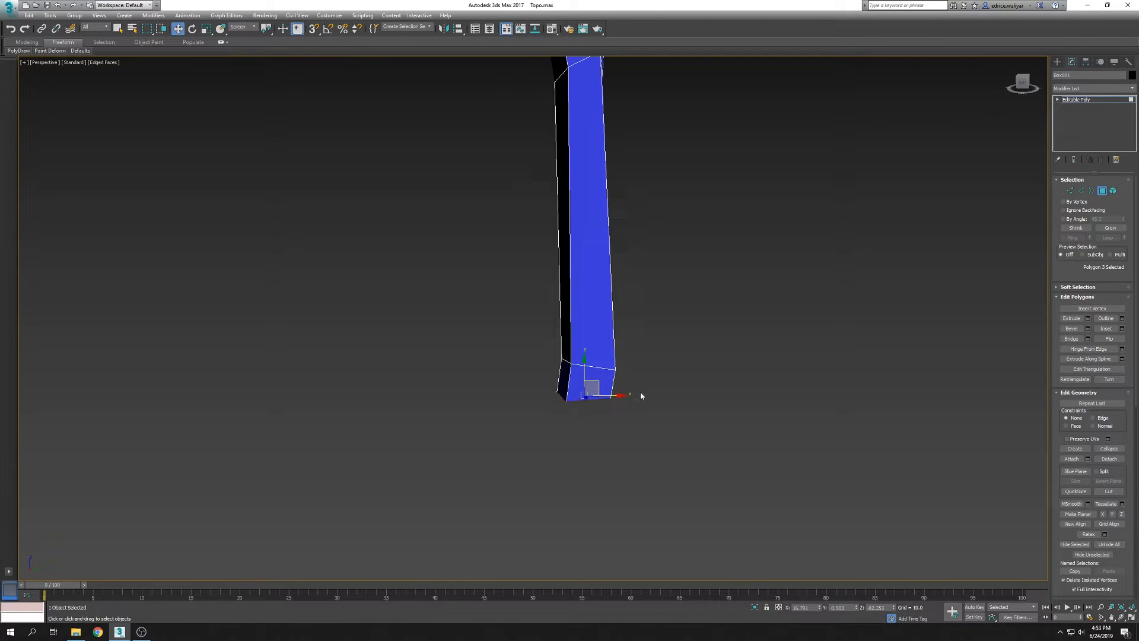
Extrude the ankle block's front polygon forward, unhide the sculpt, and move the polygon toward the toes
{"action": "left_click", "coordinate": [1090, 319]}
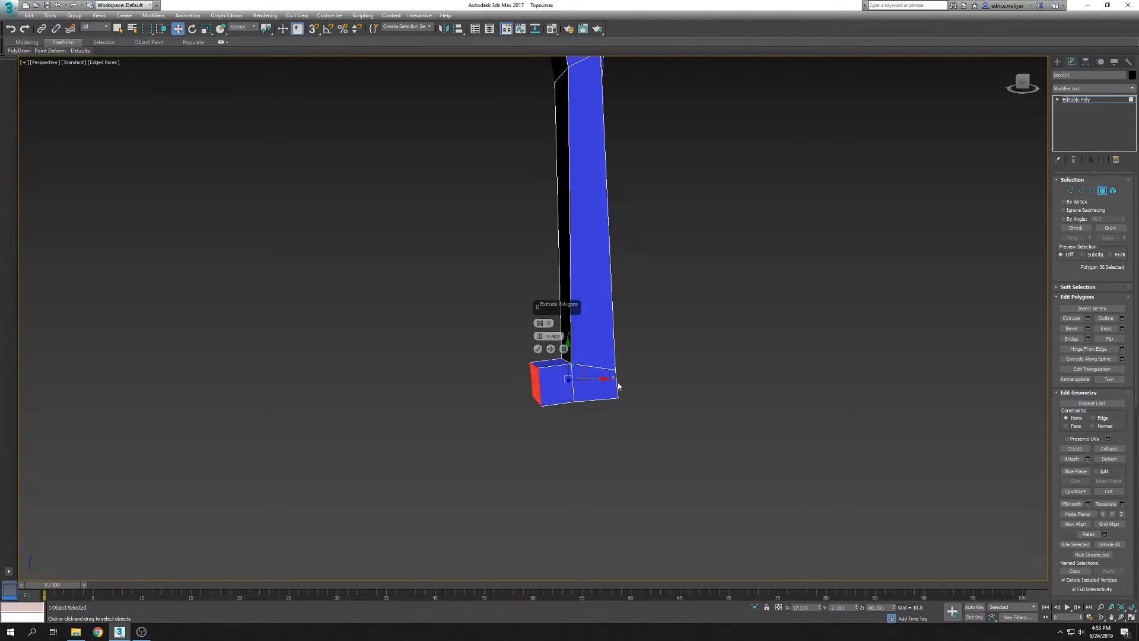
{"action": "key", "text": "alt+w"}
{"action": "middle_click_drag", "start_coordinate": [754, 445], "coordinate": [860, 557], "text": "alt"}
{"action": "key", "text": "alt+w"}
{"action": "right_click", "coordinate": [806, 449]}
{"action": "left_click", "coordinate": [859, 412]}
{"action": "middle_click_drag", "start_coordinate": [830, 415], "coordinate": [783, 429], "text": "alt"}
{"action": "left_click_drag", "start_coordinate": [569, 326], "coordinate": [571, 418]}
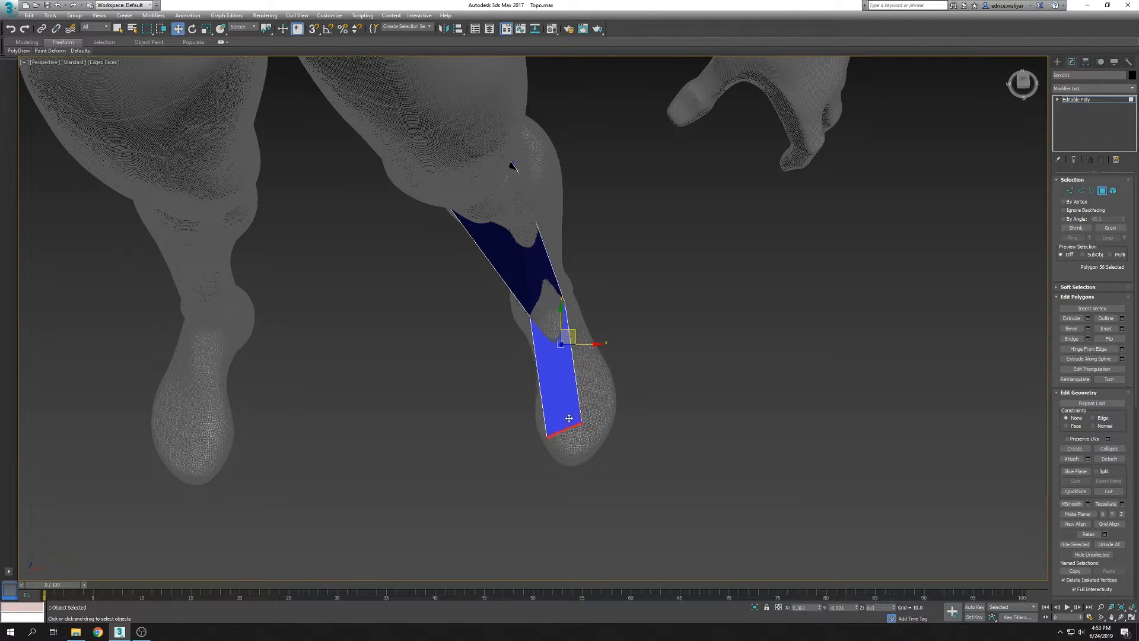
Drag the front vertices of the foot extrusion onto the sculpted foot's surface behind the toes
{"action": "left_click", "coordinate": [1070, 192]}
{"action": "middle_click_drag", "start_coordinate": [754, 433], "coordinate": [617, 350], "text": "alt"}
{"action": "middle_click_drag", "start_coordinate": [593, 504], "coordinate": [547, 389]}
{"action": "scroll", "coordinate": [546, 389], "scroll_direction": "down", "scroll_amount": 2}
{"action": "key", "text": "F3"}
{"action": "left_click", "coordinate": [18, 51]}
{"action": "left_click", "coordinate": [16, 83]}
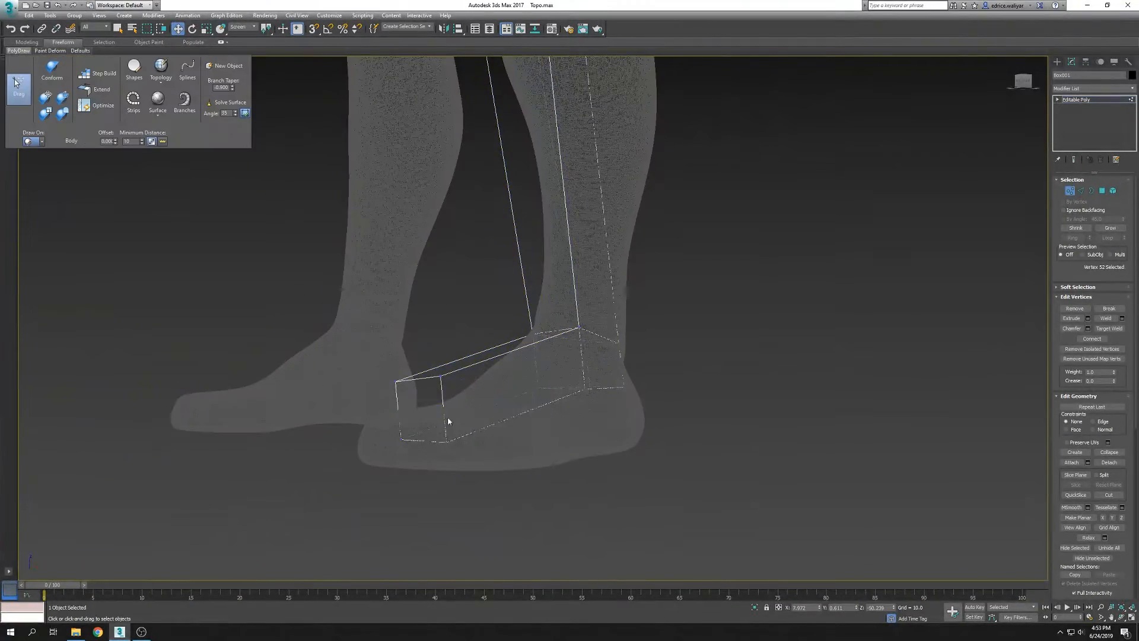
{"action": "left_click_drag", "start_coordinate": [443, 376], "coordinate": [527, 422]}
{"action": "key", "text": "F3"}
{"action": "middle_click_drag", "start_coordinate": [611, 415], "coordinate": [464, 459], "text": "alt"}
{"action": "middle_click_drag", "start_coordinate": [691, 444], "coordinate": [602, 445], "text": "alt"}
{"action": "left_click_drag", "start_coordinate": [658, 424], "coordinate": [661, 483]}
{"action": "middle_click_drag", "start_coordinate": [765, 474], "coordinate": [628, 433], "text": "alt"}
{"action": "left_click_drag", "start_coordinate": [703, 443], "coordinate": [709, 528]}
Fit the remaining front vertices of the foot extrusion to the underside and outer edge of the forefoot
{"action": "mouse_move", "coordinate": [777, 504]}
{"action": "middle_mouse_down", "text": "alt"}
{"action": "mouse_move", "coordinate": [795, 483]}
{"action": "mouse_move", "coordinate": [688, 401]}
{"action": "middle_mouse_up", "text": "alt"}
{"action": "key", "text": "F3"}
{"action": "left_click_drag", "start_coordinate": [759, 452], "coordinate": [748, 470]}
{"action": "left_click_drag", "start_coordinate": [766, 393], "coordinate": [756, 419]}
{"action": "middle_click_drag", "start_coordinate": [756, 419], "coordinate": [686, 458], "text": "alt"}
{"action": "key", "text": "alt+w"}
{"action": "middle_click_drag", "start_coordinate": [858, 525], "coordinate": [796, 485], "text": "alt"}
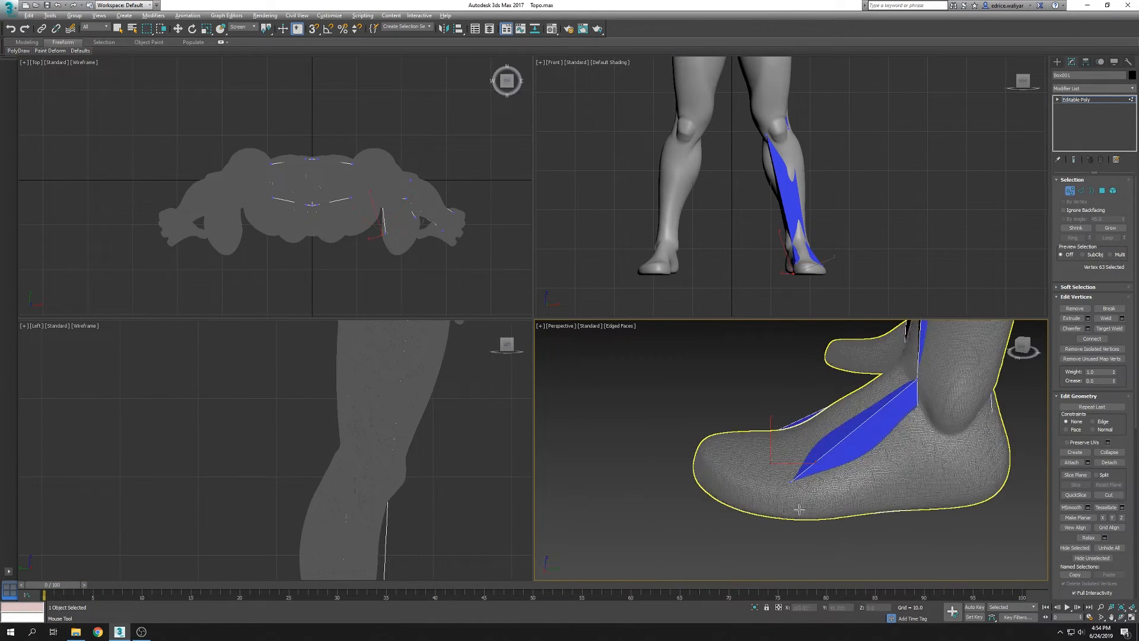
{"action": "key", "text": "F3"}
{"action": "left_click", "coordinate": [796, 486]}
{"action": "key", "text": "F3"}
{"action": "left_click_drag", "start_coordinate": [794, 456], "coordinate": [782, 456]}
{"action": "right_click", "coordinate": [859, 455]}
{"action": "right_click", "coordinate": [859, 455]}
Extrude the front polygon of the low-poly foot toward the toes
{"action": "left_click", "coordinate": [1102, 191]}
{"action": "left_click", "coordinate": [1103, 191]}
{"action": "key", "text": "F3"}
{"action": "left_click", "coordinate": [795, 480]}
{"action": "mouse_move", "coordinate": [795, 482]}
{"action": "middle_mouse_down", "text": "alt"}
{"action": "mouse_move", "coordinate": [830, 544]}
{"action": "mouse_move", "coordinate": [878, 543]}
{"action": "middle_mouse_up", "text": "alt"}
{"action": "key", "text": "F3"}
Drag the vertices of the toe extrusion onto the sculpted toes' surface
{"action": "mouse_move", "coordinate": [18, 51]}
{"action": "left_click", "coordinate": [19, 87]}
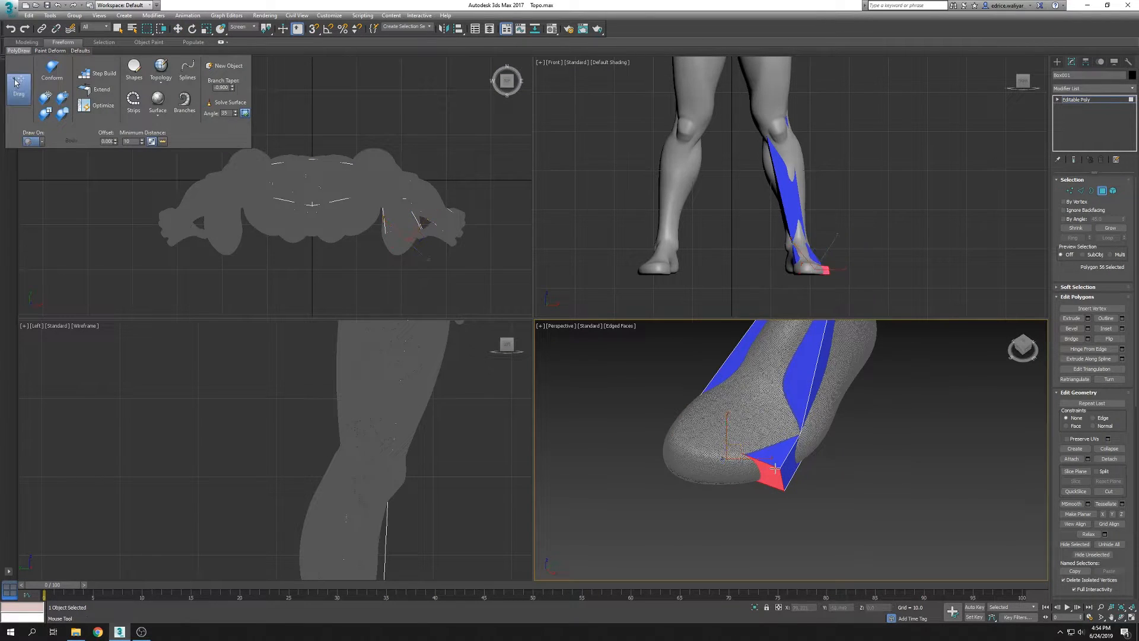
{"action": "middle_click_drag", "start_coordinate": [810, 492], "coordinate": [789, 504], "text": "alt"}
{"action": "left_click", "coordinate": [1070, 191]}
{"action": "key", "text": "alt+w"}
{"action": "middle_click_drag", "start_coordinate": [623, 415], "coordinate": [614, 398], "text": "alt"}
{"action": "left_click_drag", "start_coordinate": [626, 411], "coordinate": [577, 385]}
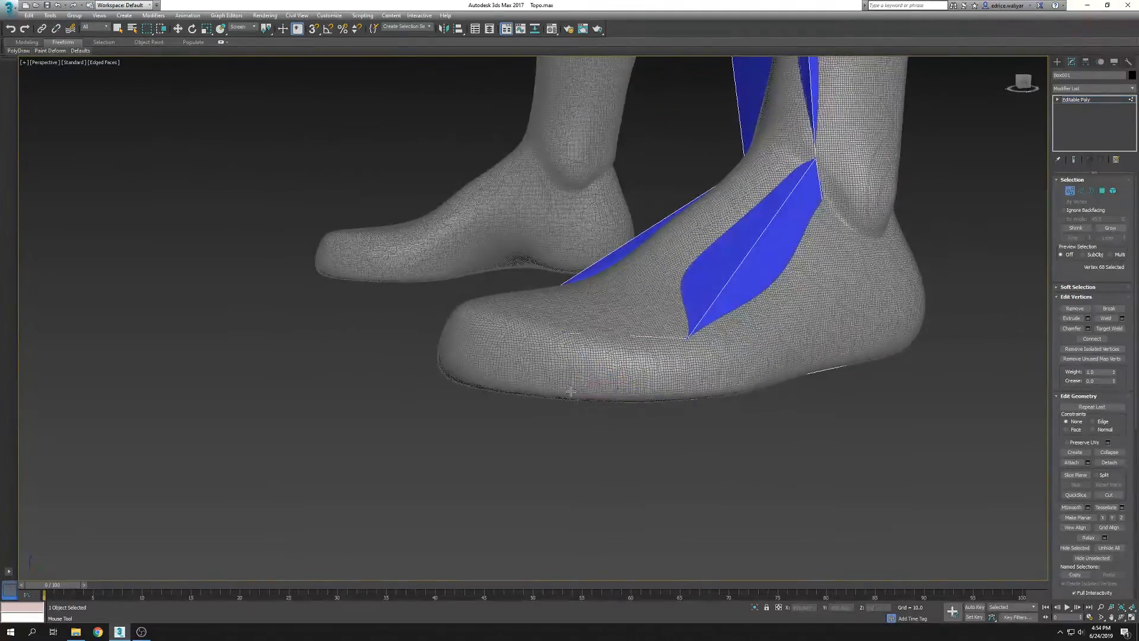
{"action": "mouse_move", "coordinate": [568, 336]}
{"action": "middle_mouse_down", "text": "alt"}
{"action": "mouse_move", "coordinate": [694, 432]}
{"action": "mouse_move", "coordinate": [658, 402]}
{"action": "middle_mouse_up", "text": "alt"}
{"action": "key", "text": "F3"}
{"action": "key", "text": "F3"}
{"action": "key", "text": "F3"}
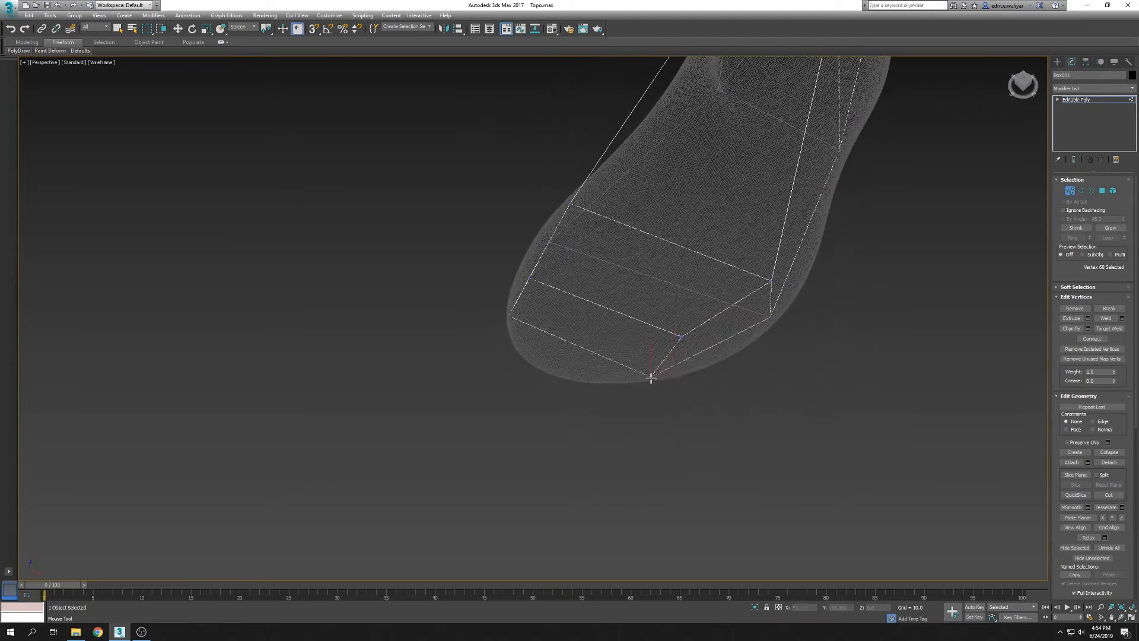
{"action": "key", "text": "F3"}
{"action": "left_click", "coordinate": [661, 345]}
{"action": "key", "text": "F3"}
Extrude the wrist's end polygon about 5.2 down through the hand to the knuckles
{"action": "scroll", "coordinate": [702, 350], "scroll_direction": "down", "scroll_amount": 5}
{"action": "middle_click_drag", "start_coordinate": [702, 350], "coordinate": [717, 504]}
{"action": "middle_click_drag", "start_coordinate": [717, 503], "coordinate": [830, 496], "text": "alt"}
{"action": "middle_click_drag", "start_coordinate": [831, 496], "coordinate": [713, 399]}
{"action": "key", "text": "F3"}
{"action": "middle_click_drag", "start_coordinate": [697, 335], "coordinate": [698, 531]}
{"action": "scroll", "coordinate": [699, 531], "scroll_direction": "down", "scroll_amount": 4}
{"action": "left_click", "coordinate": [678, 454]}
{"action": "scroll", "coordinate": [727, 433], "scroll_direction": "up", "scroll_amount": 4}
{"action": "middle_click_drag", "start_coordinate": [727, 434], "coordinate": [719, 367]}
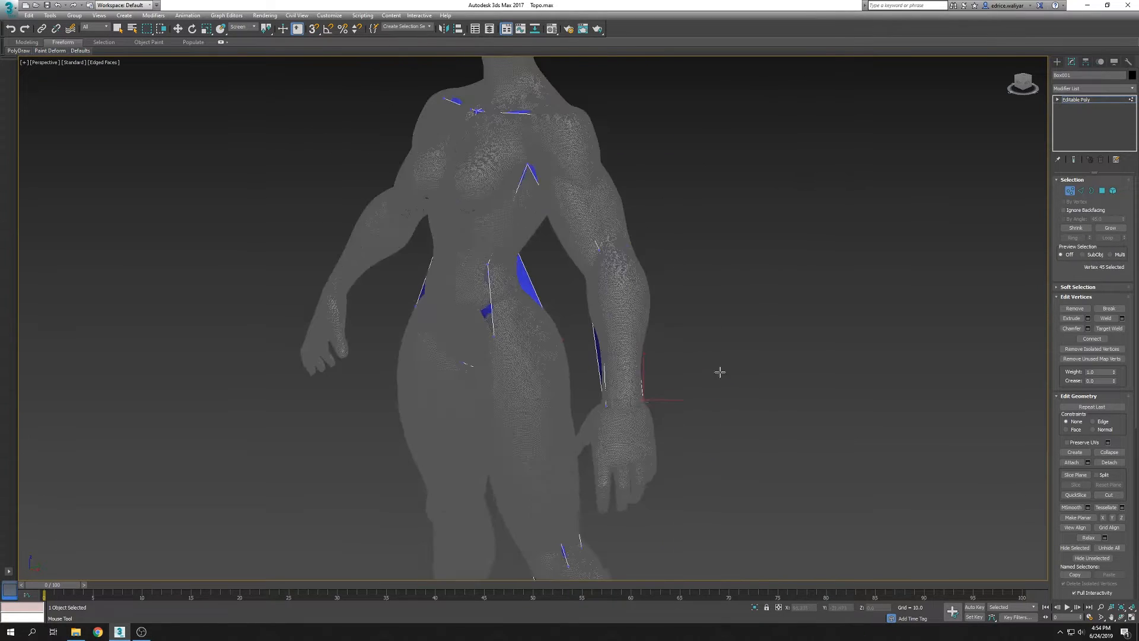
{"action": "key", "text": "4"}
{"action": "scroll", "coordinate": [659, 332], "scroll_direction": "up", "scroll_amount": 4}
{"action": "key", "text": "F3"}
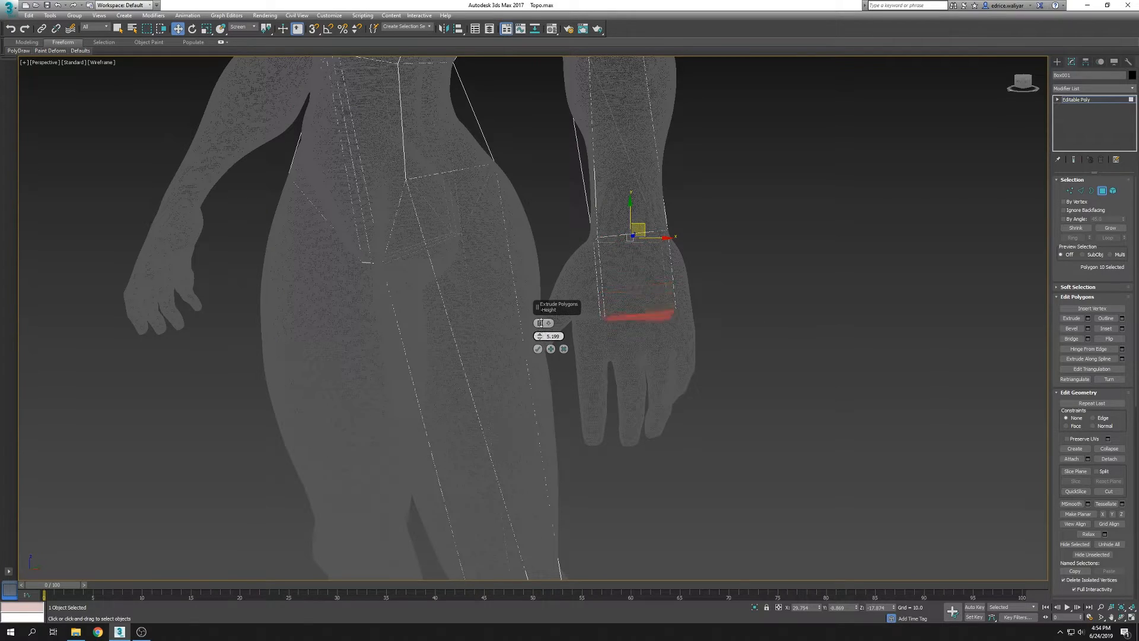
Drag the end vertices of the hand extrusion onto the hand's surface near the knuckles
{"action": "left_click", "coordinate": [1070, 191]}
{"action": "mouse_move", "coordinate": [22, 50]}
{"action": "left_click", "coordinate": [19, 88]}
{"action": "middle_click_drag", "start_coordinate": [600, 268], "coordinate": [694, 360], "text": "alt"}
{"action": "scroll", "coordinate": [662, 357], "scroll_direction": "up", "scroll_amount": 4}
{"action": "key", "text": "F3"}
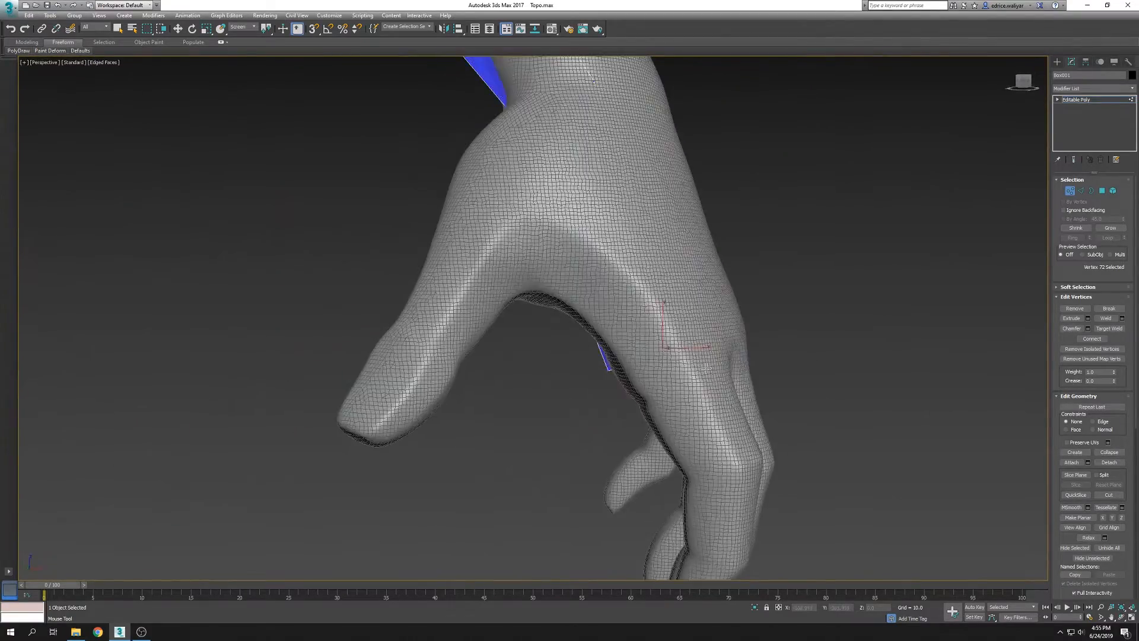
{"action": "scroll", "coordinate": [624, 368], "scroll_direction": "up", "scroll_amount": 3}
{"action": "key", "text": "F3"}
{"action": "key", "text": "F3"}
{"action": "middle_click_drag", "start_coordinate": [605, 386], "coordinate": [536, 400], "text": "alt"}
{"action": "scroll", "coordinate": [590, 385], "scroll_direction": "up", "scroll_amount": 2}
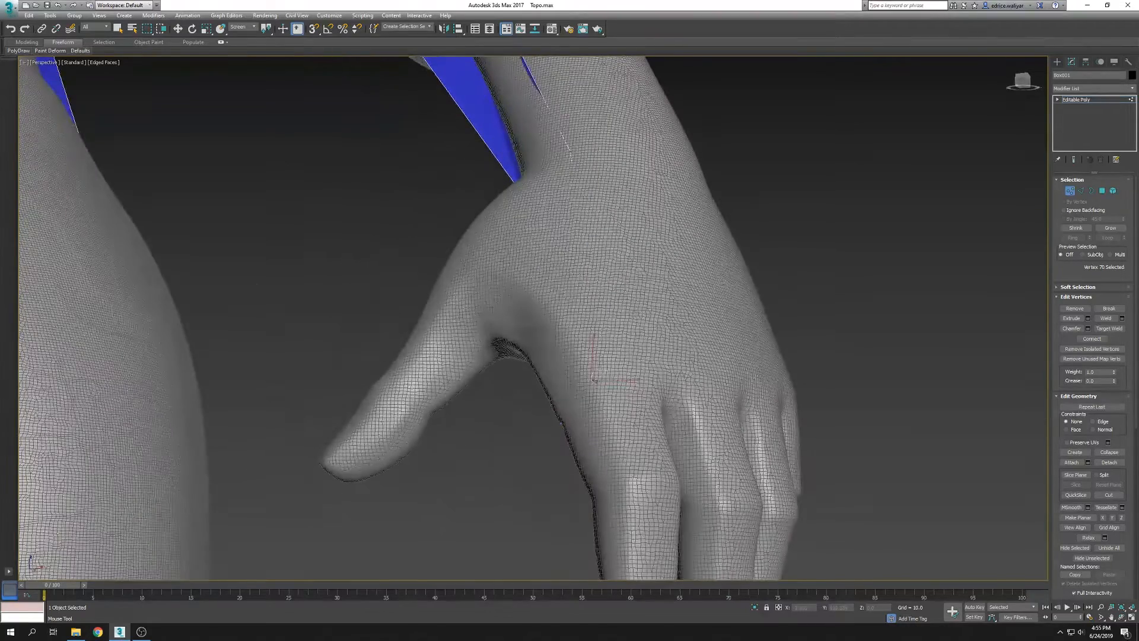
{"action": "scroll", "coordinate": [599, 371], "scroll_direction": "down", "scroll_amount": 3}
Isolate the low-poly mesh and connect the lengthwise edges of the hand with a new edge loop
{"action": "right_click", "coordinate": [639, 332]}
{"action": "left_click", "coordinate": [686, 305]}
{"action": "key", "text": "2"}
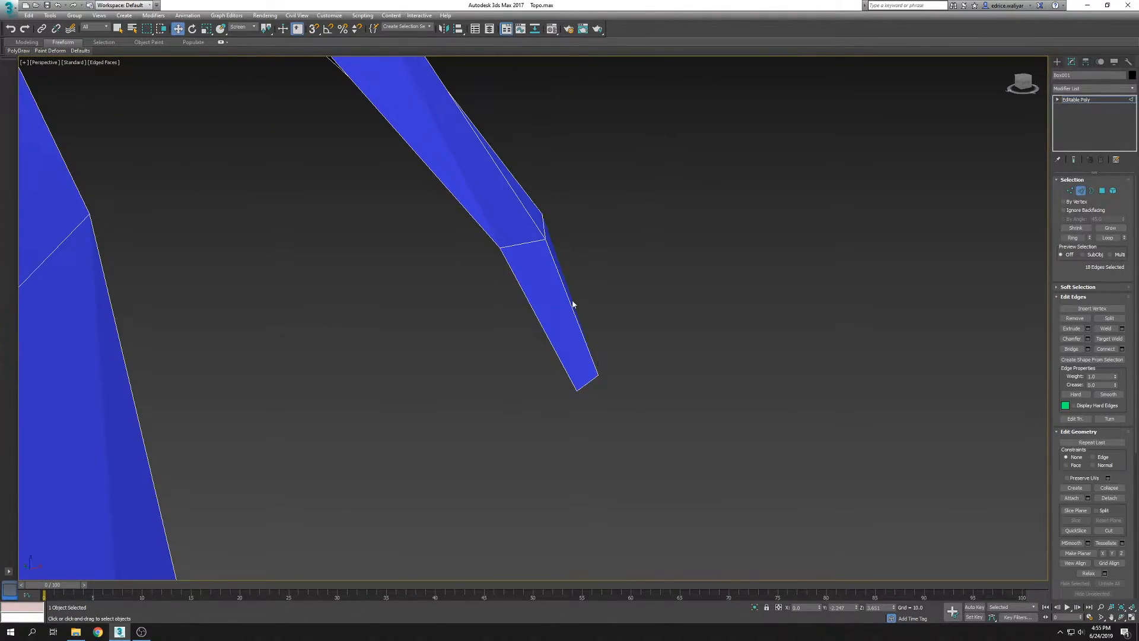
{"action": "left_click", "coordinate": [1110, 353]}
Chamfer the four edges around the low-poly wrist by about 0.14
{"action": "middle_click_drag", "start_coordinate": [748, 334], "coordinate": [681, 321], "text": "alt"}
{"action": "middle_click_drag", "start_coordinate": [562, 225], "coordinate": [665, 321]}
{"action": "left_click", "coordinate": [1087, 338]}
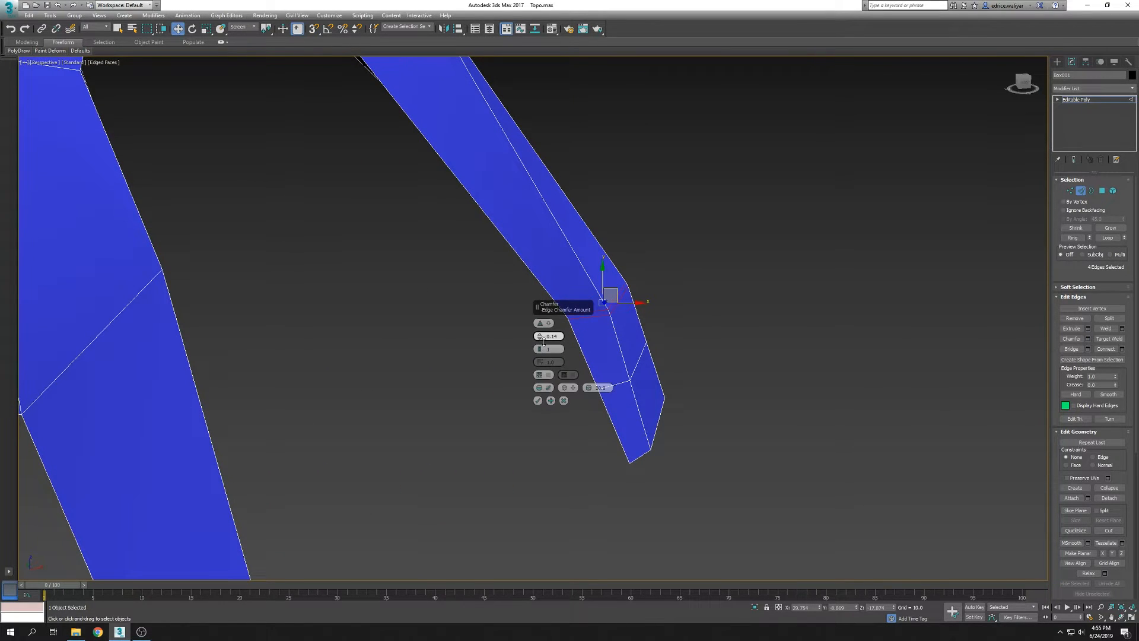
{"action": "left_click", "coordinate": [537, 401]}
Extrude the upper polygon on the thumb side of the hand outward by about 0.47
{"action": "middle_click_drag", "start_coordinate": [542, 392], "coordinate": [668, 383], "text": "alt"}
{"action": "key", "text": "4"}
{"action": "left_click", "coordinate": [652, 424]}
{"action": "left_click", "coordinate": [594, 347]}
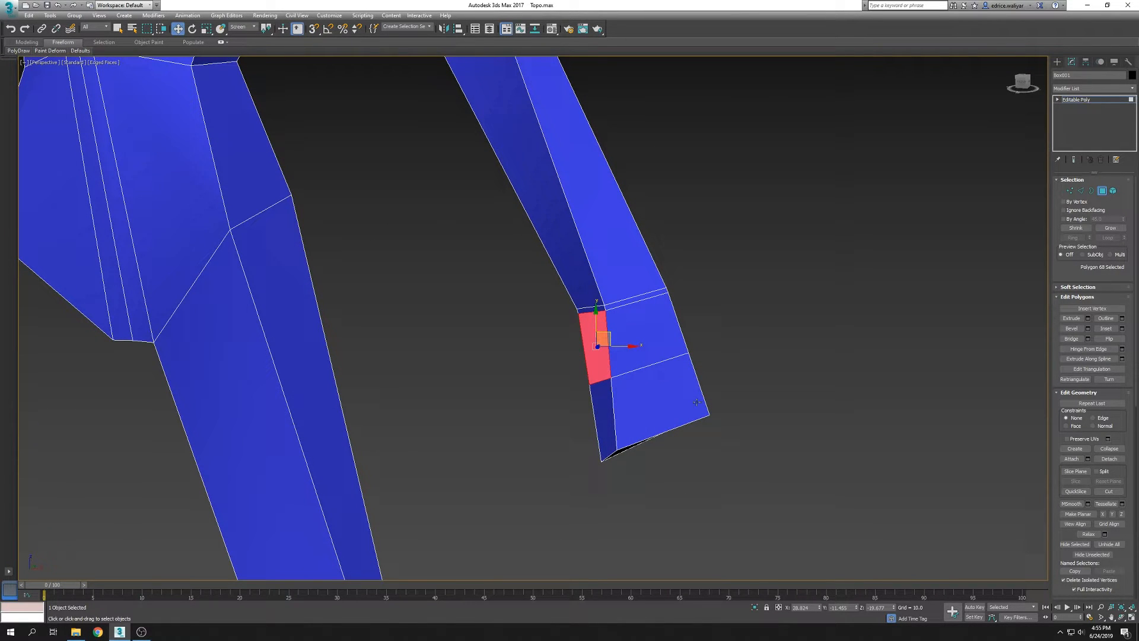
{"action": "left_click", "coordinate": [1088, 319]}
{"action": "left_click_drag", "start_coordinate": [538, 339], "coordinate": [565, 375]}
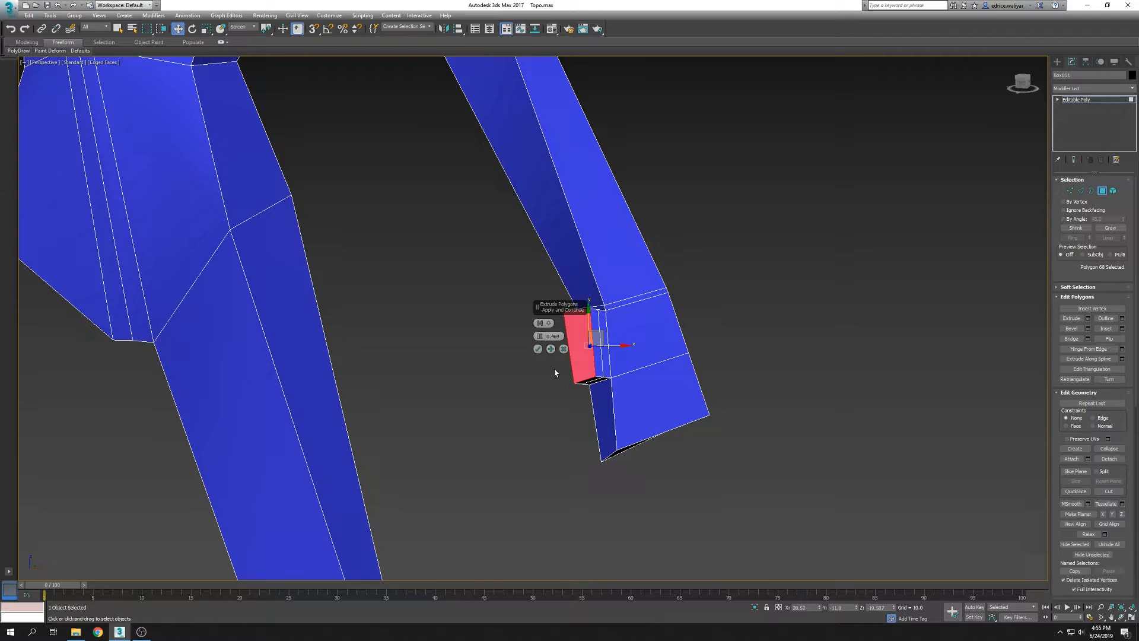
Unhide all objects to bring back the sculpted body around the low-poly mesh
{"action": "middle_click_drag", "start_coordinate": [615, 380], "coordinate": [581, 379], "text": "alt"}
{"action": "right_click", "coordinate": [580, 391]}
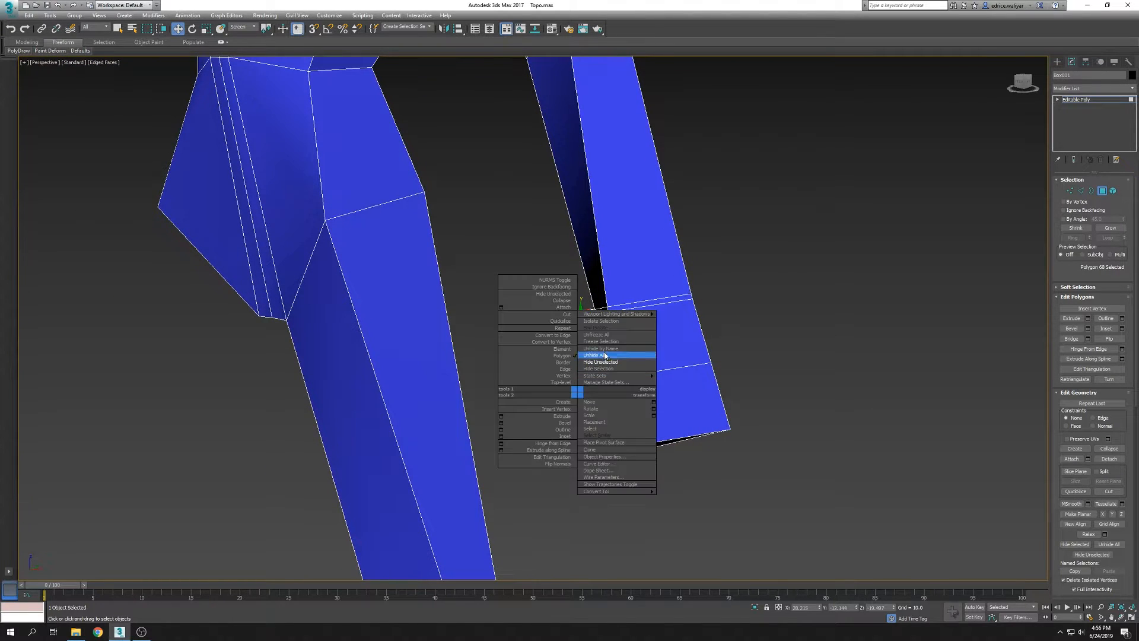
{"action": "left_click", "coordinate": [606, 356]}
Move the end vertices of the thumb extrusion onto the base of the sculpted thumb with the PolyDraw Drag tool
{"action": "left_click", "coordinate": [1071, 192]}
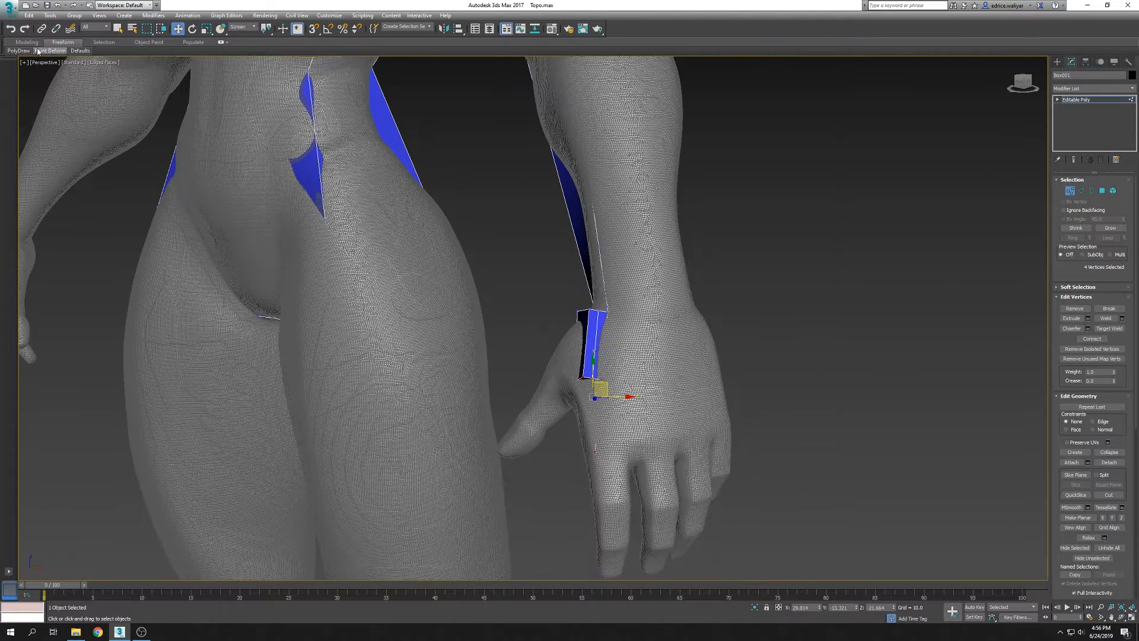
{"action": "mouse_move", "coordinate": [20, 51]}
{"action": "left_click", "coordinate": [20, 89]}
{"action": "middle_click_drag", "start_coordinate": [634, 417], "coordinate": [682, 374], "text": "alt"}
{"action": "scroll", "coordinate": [612, 351], "scroll_direction": "up", "scroll_amount": 4}
{"action": "key", "text": "F3"}
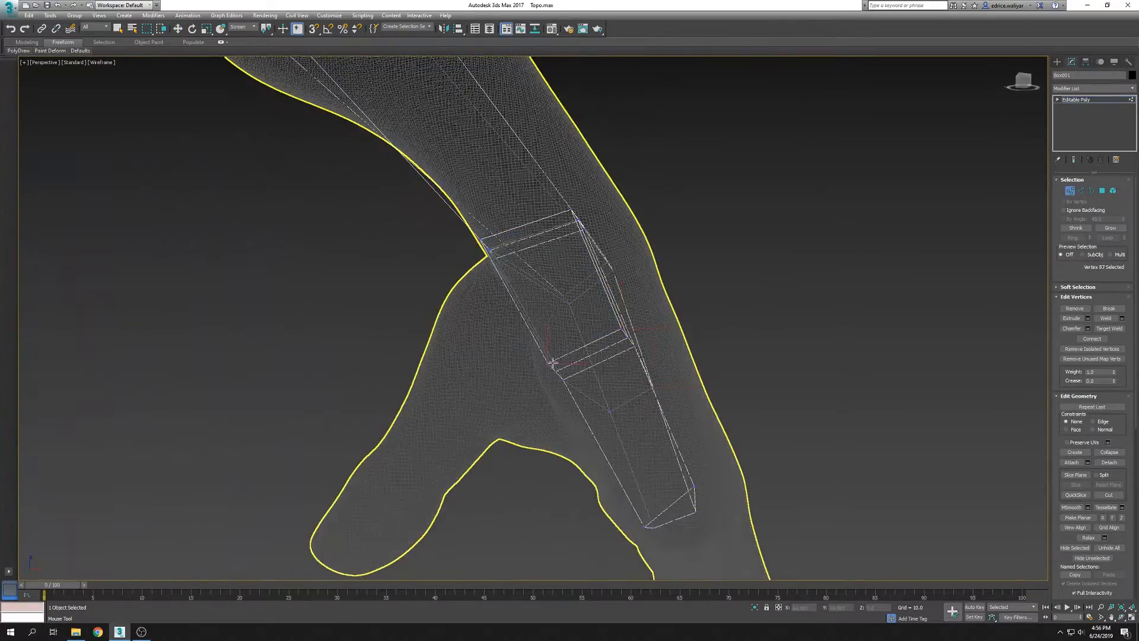
{"action": "left_click_drag", "start_coordinate": [398, 381], "coordinate": [418, 388]}
{"action": "key", "text": "F3"}
{"action": "key", "text": "F3"}
{"action": "left_click_drag", "start_coordinate": [555, 371], "coordinate": [504, 417]}
{"action": "key", "text": "F3"}
{"action": "left_click_drag", "start_coordinate": [628, 337], "coordinate": [580, 358]}
Shift the hand vertex beside the thumb base to follow the back of the sculpted hand
{"action": "middle_click_drag", "start_coordinate": [619, 402], "coordinate": [632, 394], "text": "alt"}
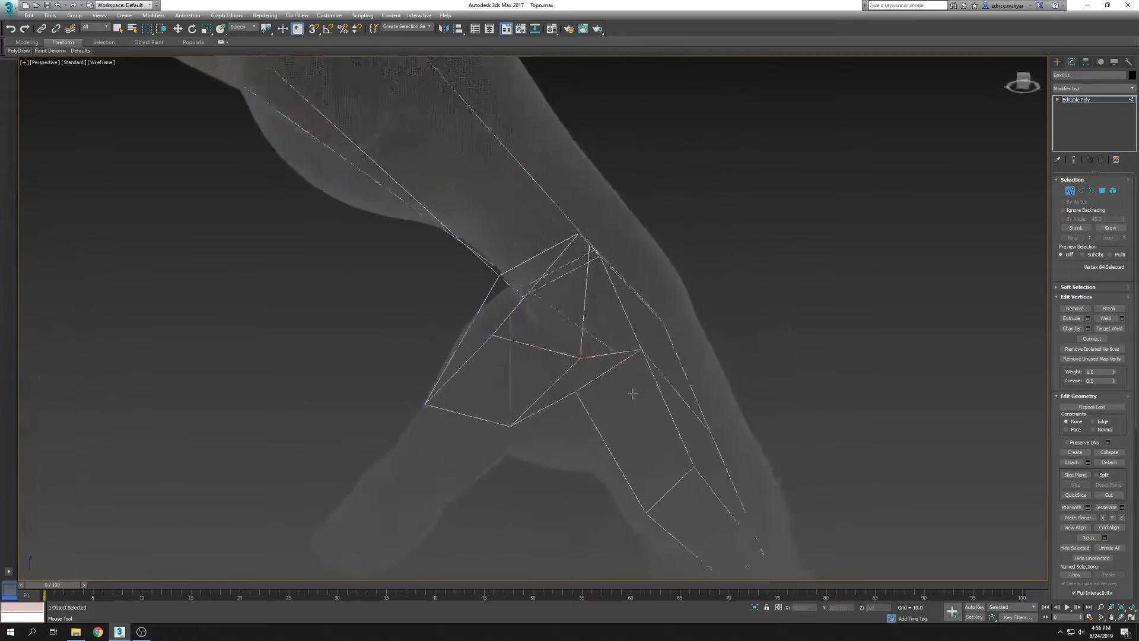
{"action": "key", "text": "F3"}
{"action": "key", "text": "F3"}
{"action": "key", "text": "F3"}
{"action": "key", "text": "F3"}
{"action": "left_click_drag", "start_coordinate": [579, 391], "coordinate": [621, 374]}
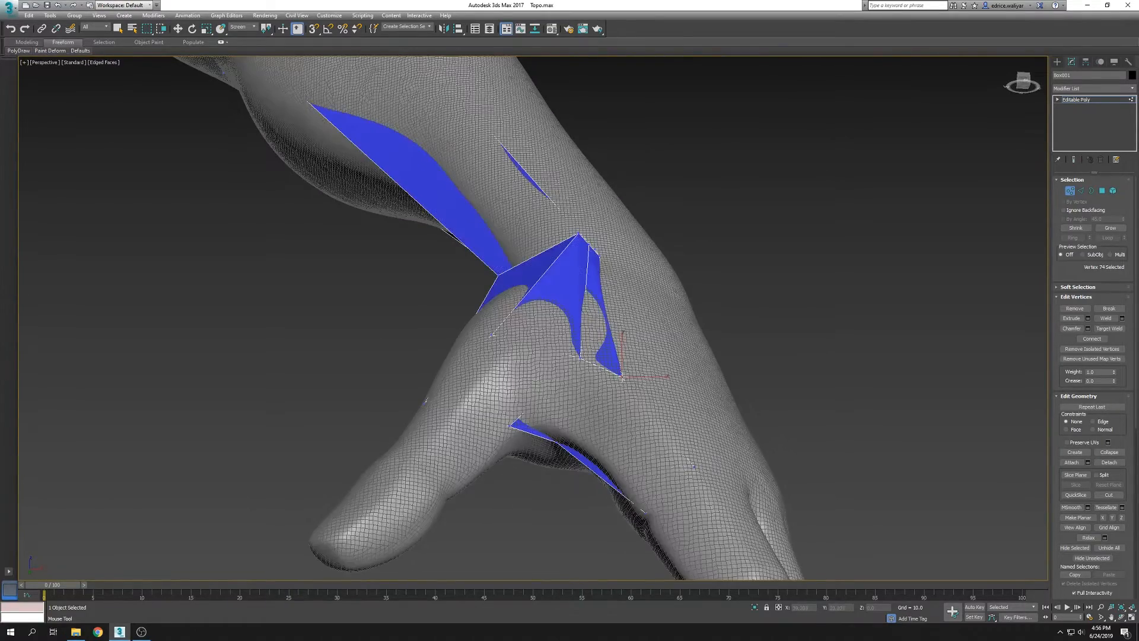
Fit the wrist and upper thumb-base vertices to the thumb side of the sculpt
{"action": "mouse_move", "coordinate": [578, 365]}
{"action": "middle_mouse_down", "text": "alt"}
{"action": "mouse_move", "coordinate": [643, 376]}
{"action": "mouse_move", "coordinate": [694, 344]}
{"action": "mouse_move", "coordinate": [583, 333]}
{"action": "mouse_move", "coordinate": [541, 374]}
{"action": "mouse_move", "coordinate": [538, 467]}
{"action": "middle_mouse_up", "text": "alt"}
{"action": "key", "text": "F3"}
{"action": "key", "text": "F3"}
{"action": "left_click", "coordinate": [541, 373]}
{"action": "key", "text": "F3"}
{"action": "key", "text": "F3"}
{"action": "key", "text": "F3"}
{"action": "key", "text": "F3"}
{"action": "key", "text": "F3"}
{"action": "left_click", "coordinate": [537, 372]}
{"action": "key", "text": "F3"}
{"action": "left_click", "coordinate": [427, 413]}
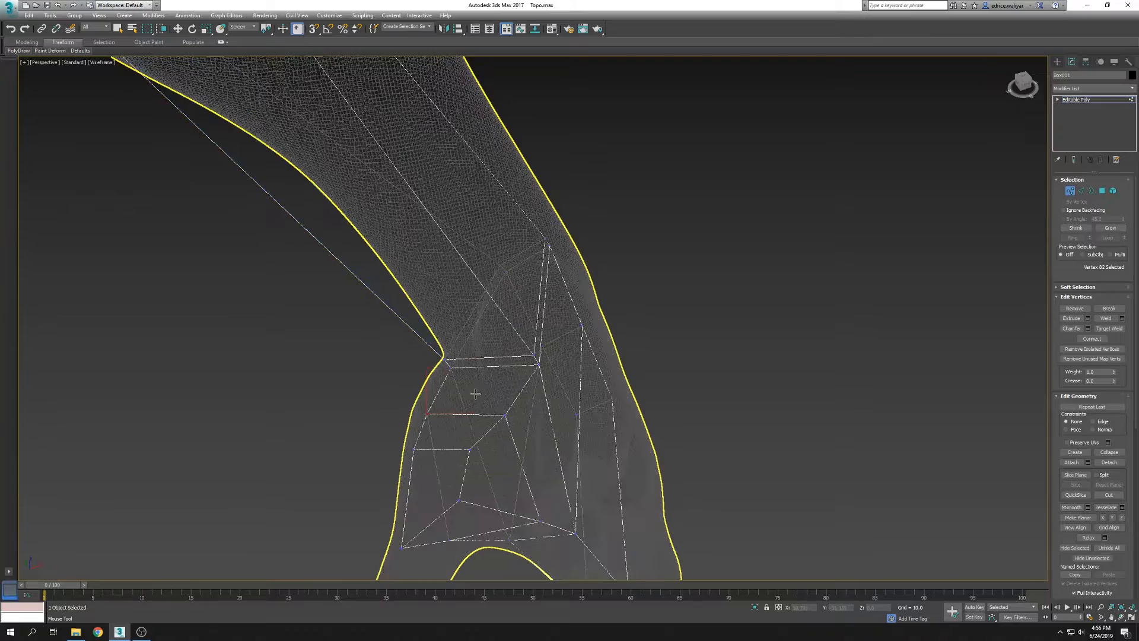
Adjust the vertices around the inner wrist and the underside of the thumb base to the sculpt surface
{"action": "key", "text": "F3"}
{"action": "key", "text": "F3"}
{"action": "scroll", "coordinate": [562, 389], "scroll_direction": "up", "scroll_amount": 4}
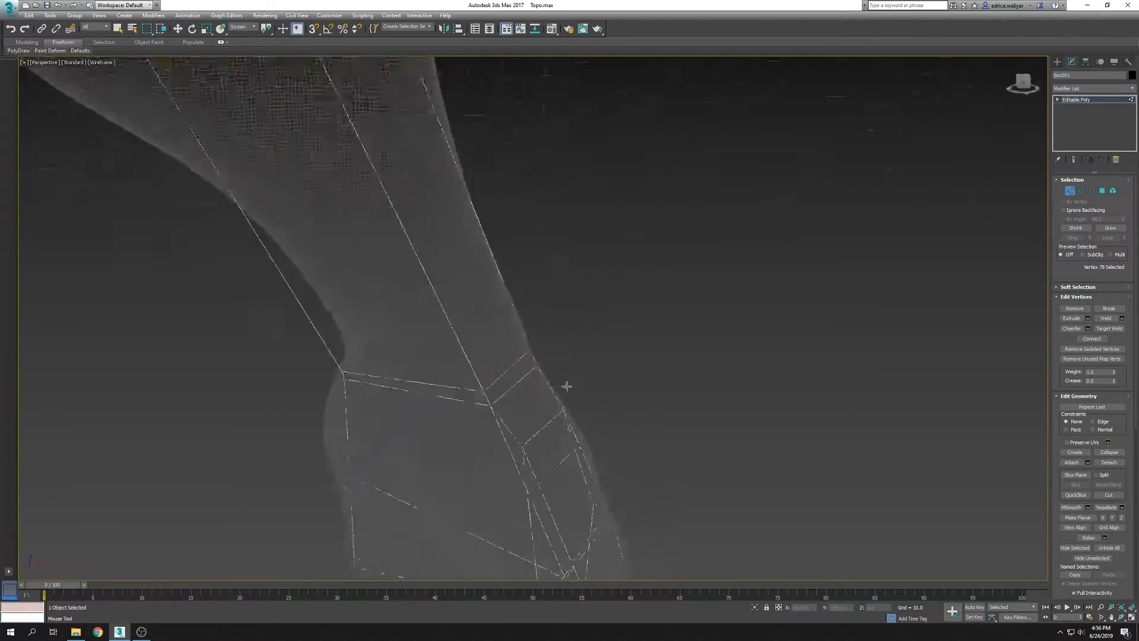
{"action": "scroll", "coordinate": [617, 360], "scroll_direction": "up", "scroll_amount": 3}
{"action": "key", "text": "F3"}
{"action": "scroll", "coordinate": [617, 360], "scroll_direction": "down", "scroll_amount": 4}
{"action": "key", "text": "F3"}
{"action": "scroll", "coordinate": [605, 358], "scroll_direction": "down", "scroll_amount": 2}
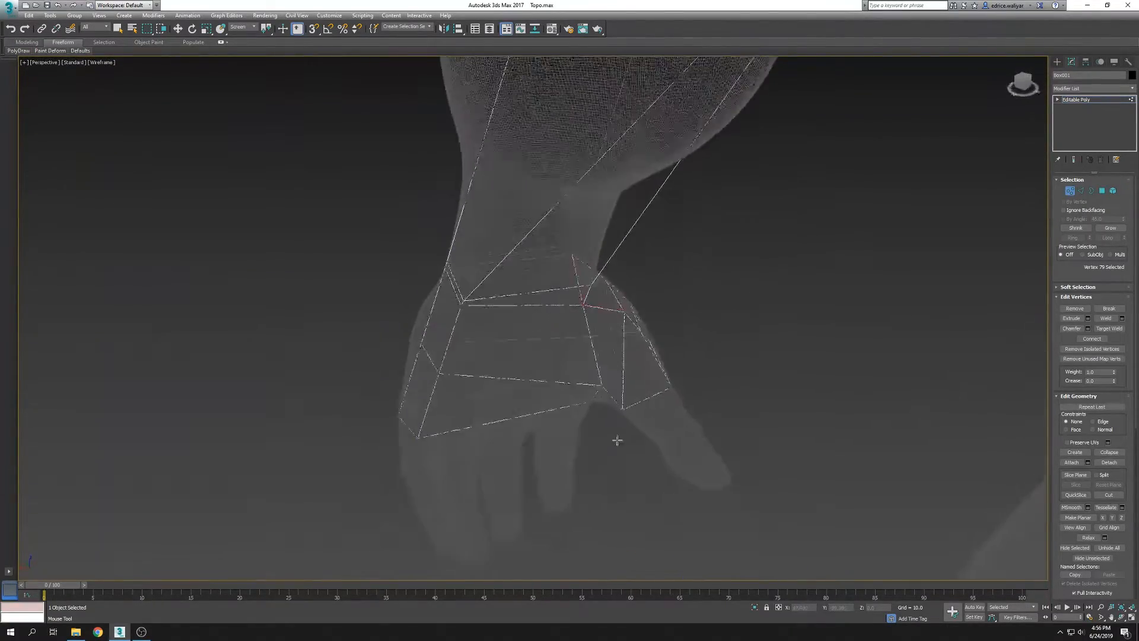
{"action": "left_click", "coordinate": [617, 438]}
{"action": "key", "text": "F3"}
Move the palm-side vertex of the thumb extrusion onto the fleshy base of the thumb
{"action": "scroll", "coordinate": [617, 437], "scroll_direction": "up", "scroll_amount": 3}
{"action": "key", "text": "F3"}
{"action": "scroll", "coordinate": [630, 312], "scroll_direction": "up", "scroll_amount": 3}
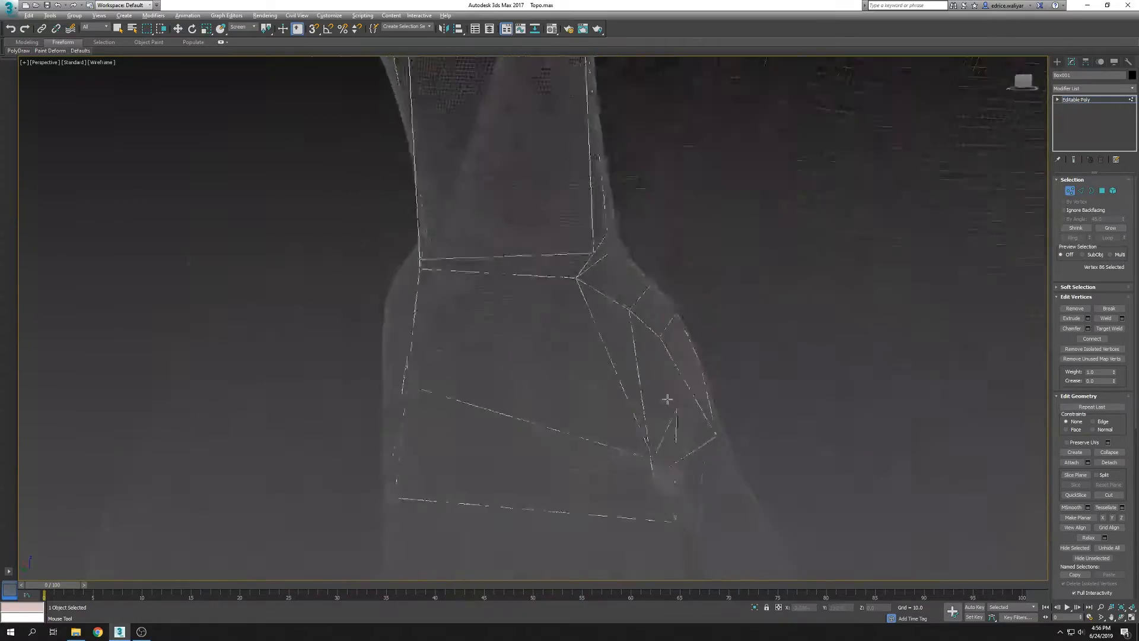
{"action": "left_click", "coordinate": [661, 400]}
{"action": "scroll", "coordinate": [693, 378], "scroll_direction": "up", "scroll_amount": 2}
{"action": "scroll", "coordinate": [693, 378], "scroll_direction": "down", "scroll_amount": 3}
{"action": "key", "text": "F3"}
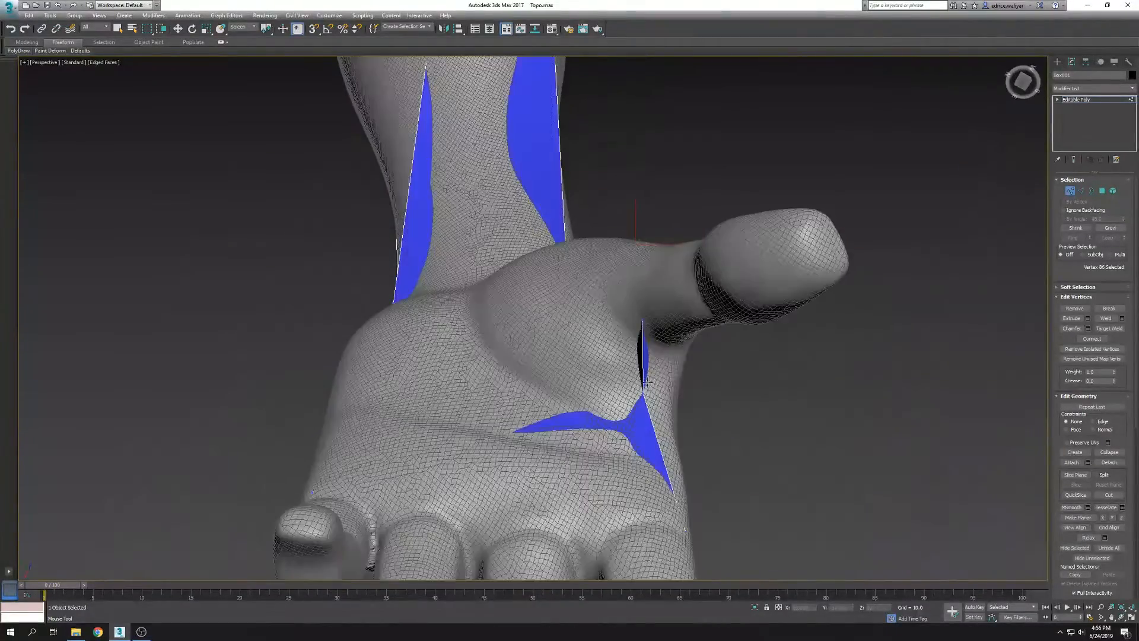
Refine the vertices in the web between the thumb and palm against the sculpt
{"action": "scroll", "coordinate": [663, 392], "scroll_direction": "up", "scroll_amount": 4}
{"action": "scroll", "coordinate": [662, 393], "scroll_direction": "down", "scroll_amount": 4}
{"action": "left_click", "coordinate": [663, 392]}
{"action": "mouse_move", "coordinate": [663, 392]}
{"action": "middle_mouse_down", "text": "alt"}
{"action": "mouse_move", "coordinate": [554, 465]}
{"action": "mouse_move", "coordinate": [554, 356]}
{"action": "mouse_move", "coordinate": [642, 410]}
{"action": "mouse_move", "coordinate": [656, 445]}
{"action": "mouse_move", "coordinate": [641, 516]}
{"action": "mouse_move", "coordinate": [631, 374]}
{"action": "mouse_move", "coordinate": [614, 380]}
{"action": "mouse_move", "coordinate": [623, 396]}
{"action": "middle_mouse_up", "text": "alt"}
{"action": "key", "text": "F3"}
{"action": "key", "text": "F3"}
{"action": "left_click", "coordinate": [632, 373]}
{"action": "key", "text": "F3"}
Extrude the end polygon of the thumb base outward toward the thumb tip
{"action": "left_click", "coordinate": [622, 396]}
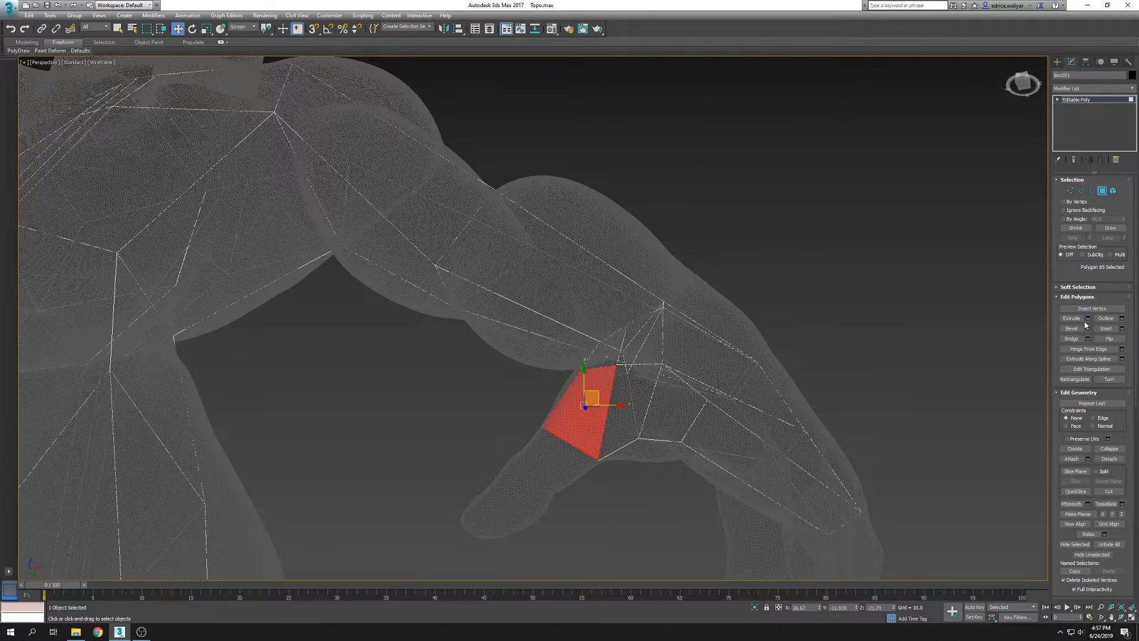
{"action": "left_click", "coordinate": [538, 349]}
{"action": "middle_click_drag", "start_coordinate": [537, 349], "coordinate": [637, 258], "text": "alt"}
Move the end vertices of the new thumb extrusion onto the tip of the sculpted thumb
{"action": "left_click", "coordinate": [1071, 193]}
{"action": "left_click", "coordinate": [19, 51]}
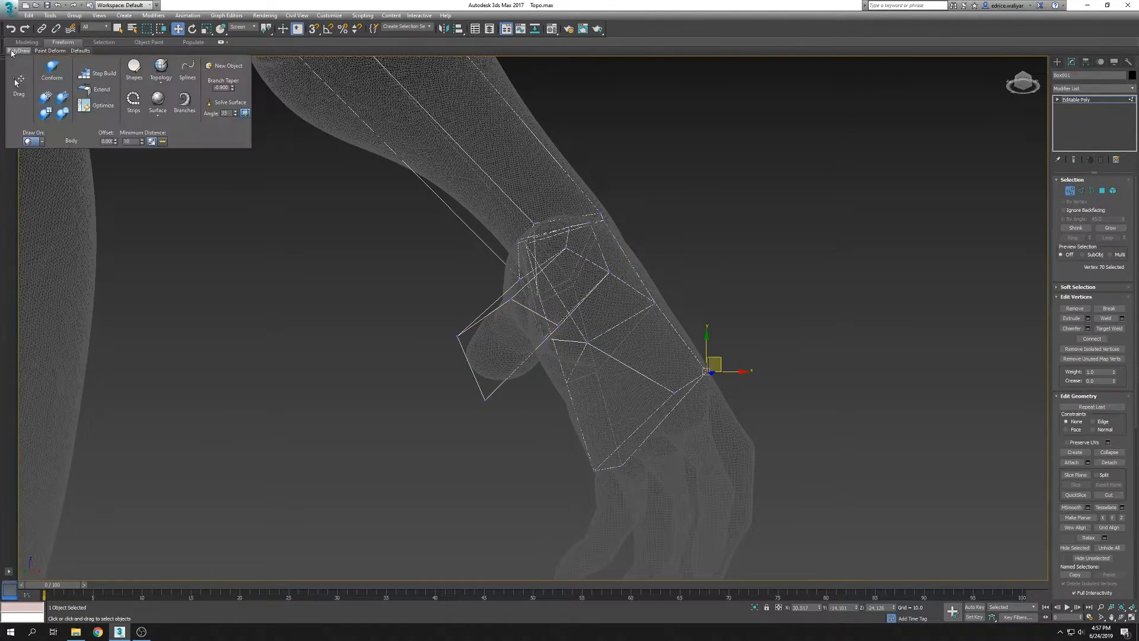
{"action": "key", "text": "F3"}
{"action": "scroll", "coordinate": [475, 374], "scroll_direction": "up", "scroll_amount": 5}
{"action": "middle_click_drag", "start_coordinate": [452, 393], "coordinate": [534, 392], "text": "alt"}
{"action": "scroll", "coordinate": [546, 399], "scroll_direction": "up", "scroll_amount": 5}
{"action": "left_click", "coordinate": [646, 321]}
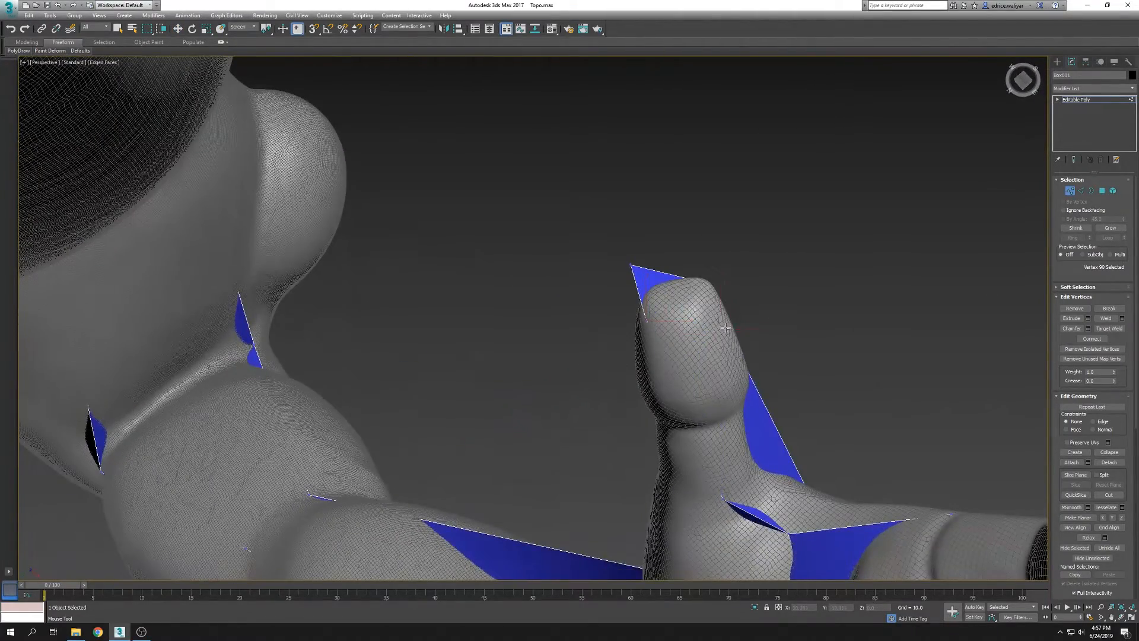
{"action": "middle_click_drag", "start_coordinate": [726, 328], "coordinate": [742, 374], "text": "alt"}
{"action": "scroll", "coordinate": [742, 373], "scroll_direction": "up", "scroll_amount": 3}
{"action": "left_click", "coordinate": [671, 254]}
{"action": "scroll", "coordinate": [654, 264], "scroll_direction": "down", "scroll_amount": 5}
{"action": "middle_click_drag", "start_coordinate": [655, 264], "coordinate": [750, 310], "text": "alt"}
{"action": "scroll", "coordinate": [726, 320], "scroll_direction": "up", "scroll_amount": 4}
{"action": "scroll", "coordinate": [726, 320], "scroll_direction": "down", "scroll_amount": 3}
Reposition the vertices at the thumb base and thumb web to fit the hand's contour
{"action": "middle_click_drag", "start_coordinate": [605, 267], "coordinate": [670, 271], "text": "alt"}
{"action": "left_click", "coordinate": [669, 270]}
{"action": "key", "text": "F3"}
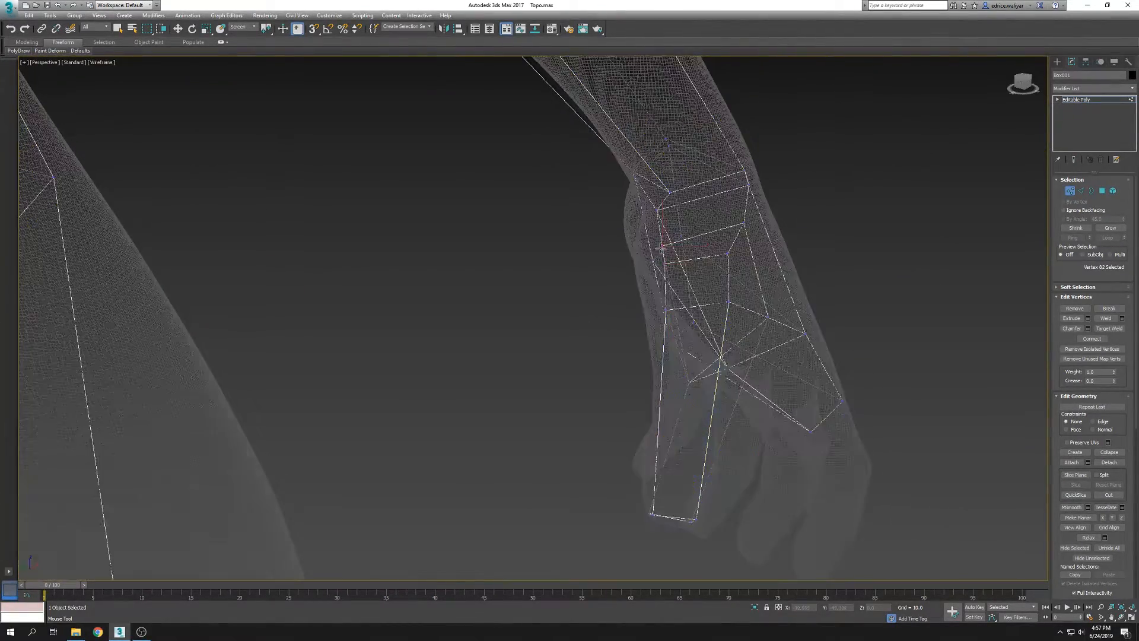
{"action": "middle_click_drag", "start_coordinate": [728, 354], "coordinate": [757, 333], "text": "alt"}
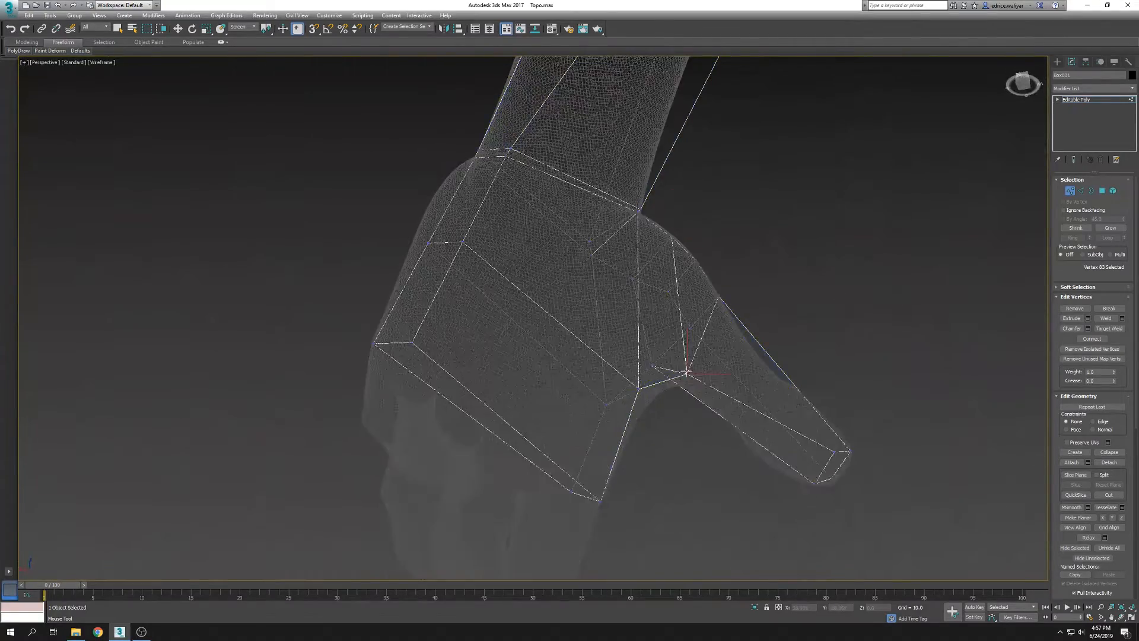
{"action": "left_click", "coordinate": [681, 326], "text": "ctrl"}
{"action": "scroll", "coordinate": [626, 386], "scroll_direction": "up", "scroll_amount": 3}
{"action": "mouse_move", "coordinate": [681, 325]}
{"action": "middle_mouse_down", "text": "alt"}
{"action": "mouse_move", "coordinate": [627, 387]}
{"action": "mouse_move", "coordinate": [693, 328]}
{"action": "middle_mouse_up", "text": "alt"}
{"action": "scroll", "coordinate": [626, 387], "scroll_direction": "down", "scroll_amount": 3}
Place the outer thumb-base vertex on the back of the sculpted thumb
{"action": "key", "text": "F3"}
{"action": "left_click", "coordinate": [686, 235], "text": "ctrl"}
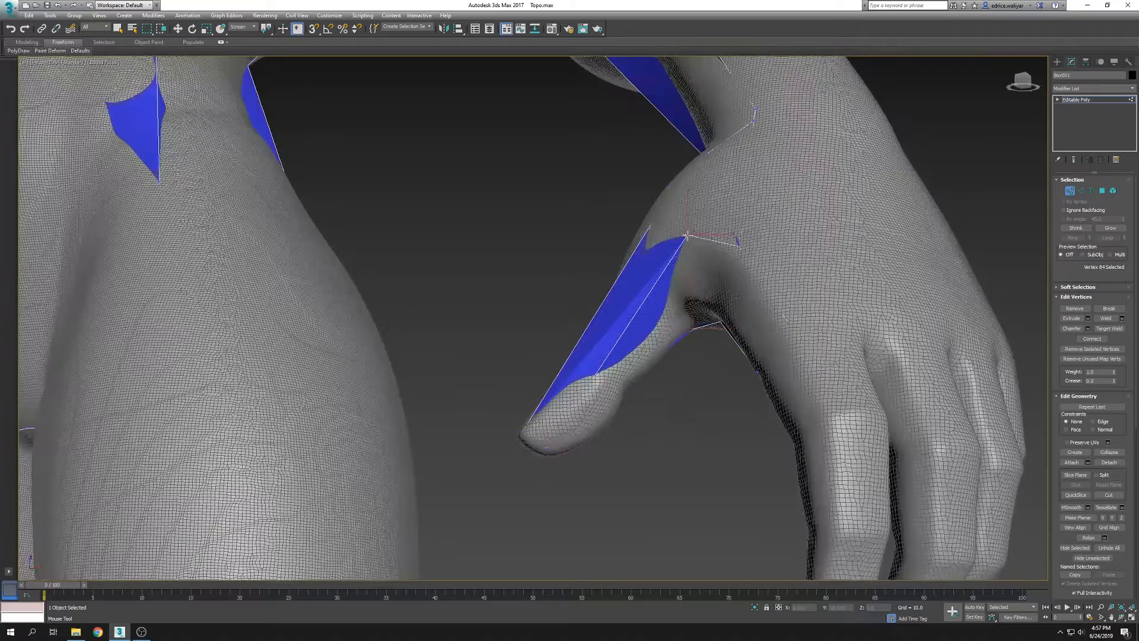
{"action": "key", "text": "F3"}
{"action": "mouse_move", "coordinate": [695, 241]}
{"action": "middle_mouse_down", "text": "alt"}
{"action": "mouse_move", "coordinate": [738, 338]}
{"action": "mouse_move", "coordinate": [706, 296]}
{"action": "mouse_move", "coordinate": [771, 285]}
{"action": "middle_mouse_up", "text": "alt"}
{"action": "key", "text": "F3"}
Hide the sculpted body and clear the selection, leaving the low-poly mesh in view
{"action": "right_click", "coordinate": [860, 279]}
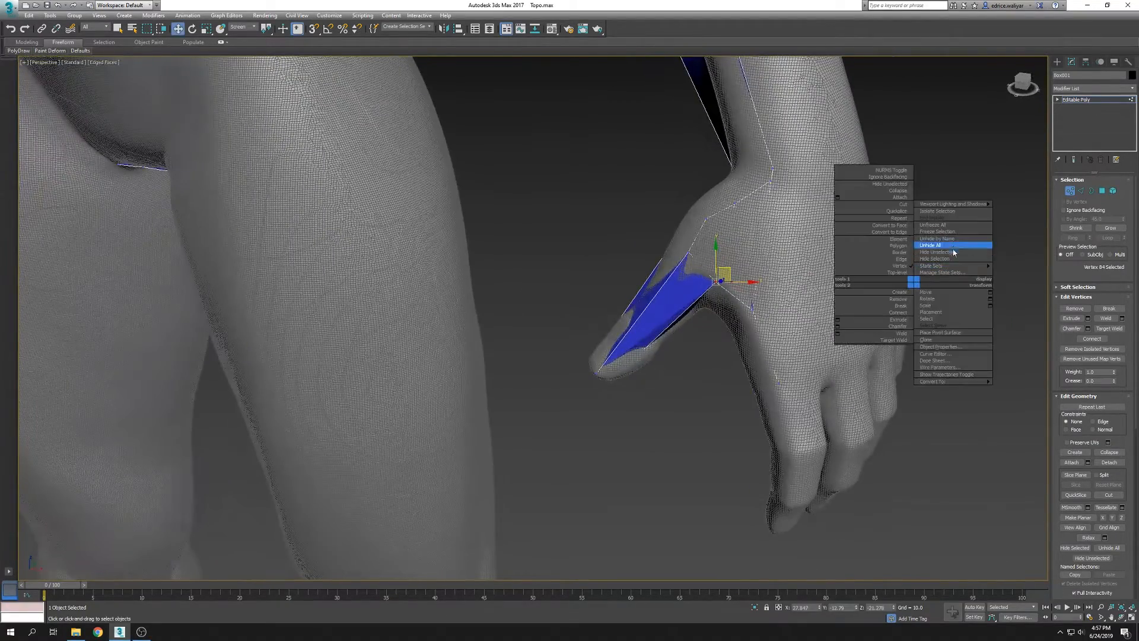
{"action": "left_click", "coordinate": [888, 296]}
{"action": "scroll", "coordinate": [888, 296], "scroll_direction": "down", "scroll_amount": 8}
{"action": "left_click", "coordinate": [966, 399]}
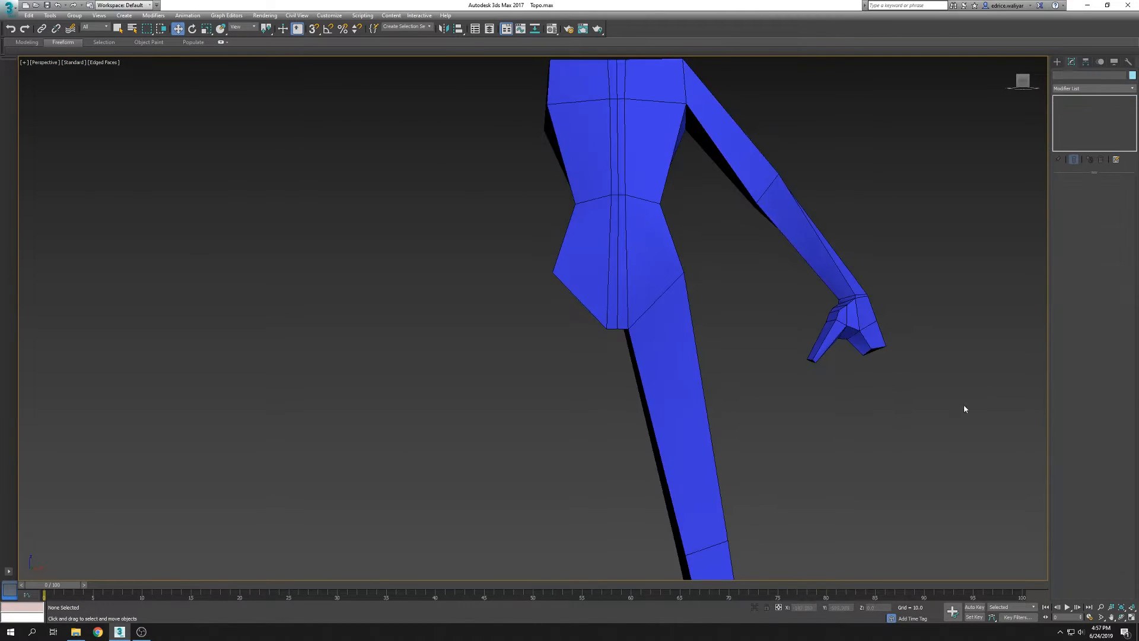
Connect the edge rings across the torso, leg and arm with new lengthwise edge loops
{"action": "scroll", "coordinate": [851, 395], "scroll_direction": "down", "scroll_amount": 2}
{"action": "scroll", "coordinate": [851, 394], "scroll_direction": "down", "scroll_amount": 3}
{"action": "middle_click_drag", "start_coordinate": [852, 394], "coordinate": [656, 221], "text": "alt"}
{"action": "scroll", "coordinate": [655, 221], "scroll_direction": "up", "scroll_amount": 3}
{"action": "left_click", "coordinate": [771, 276]}
{"action": "left_click", "coordinate": [1080, 191]}
{"action": "middle_click_drag", "start_coordinate": [860, 333], "coordinate": [628, 230], "text": "alt"}
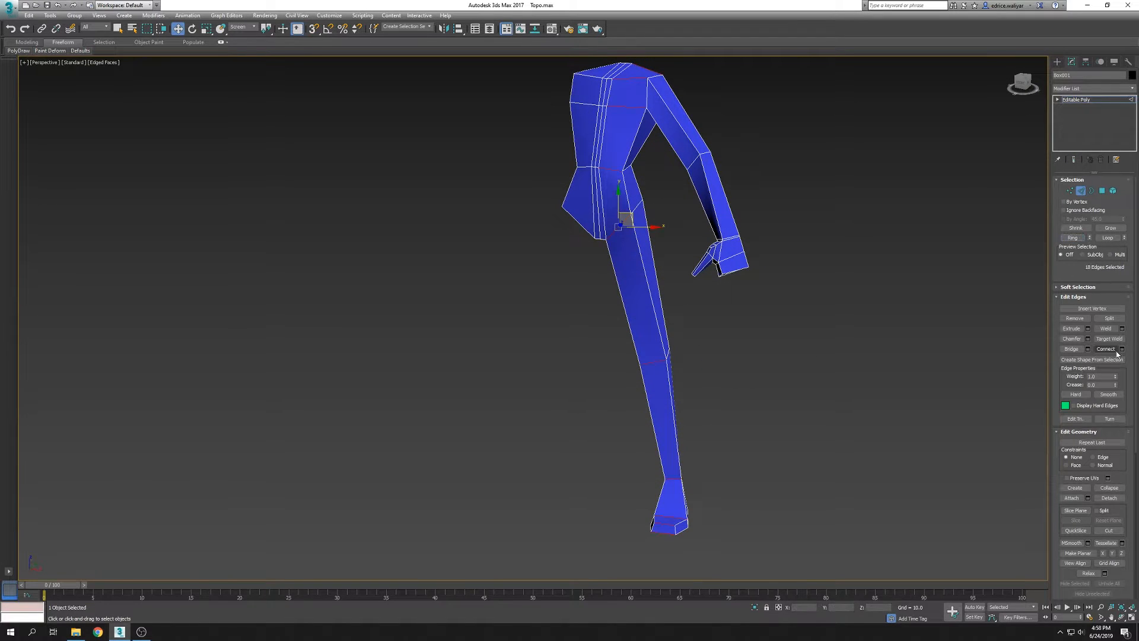
{"action": "middle_click_drag", "start_coordinate": [818, 325], "coordinate": [695, 172], "text": "alt"}
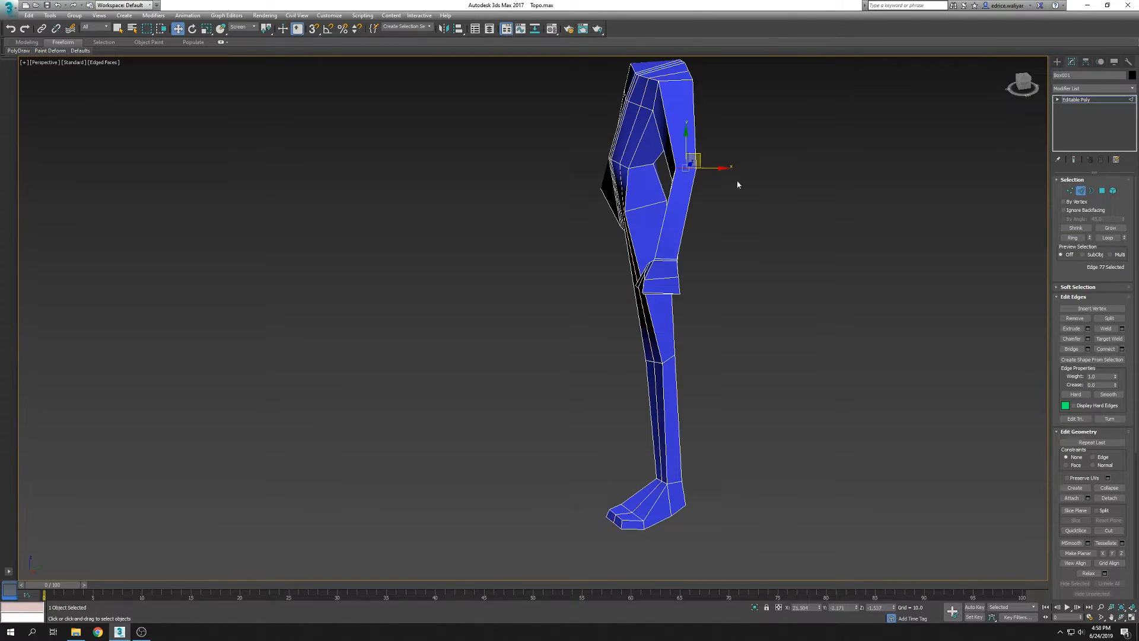
{"action": "middle_click_drag", "start_coordinate": [784, 333], "coordinate": [925, 261], "text": "alt"}
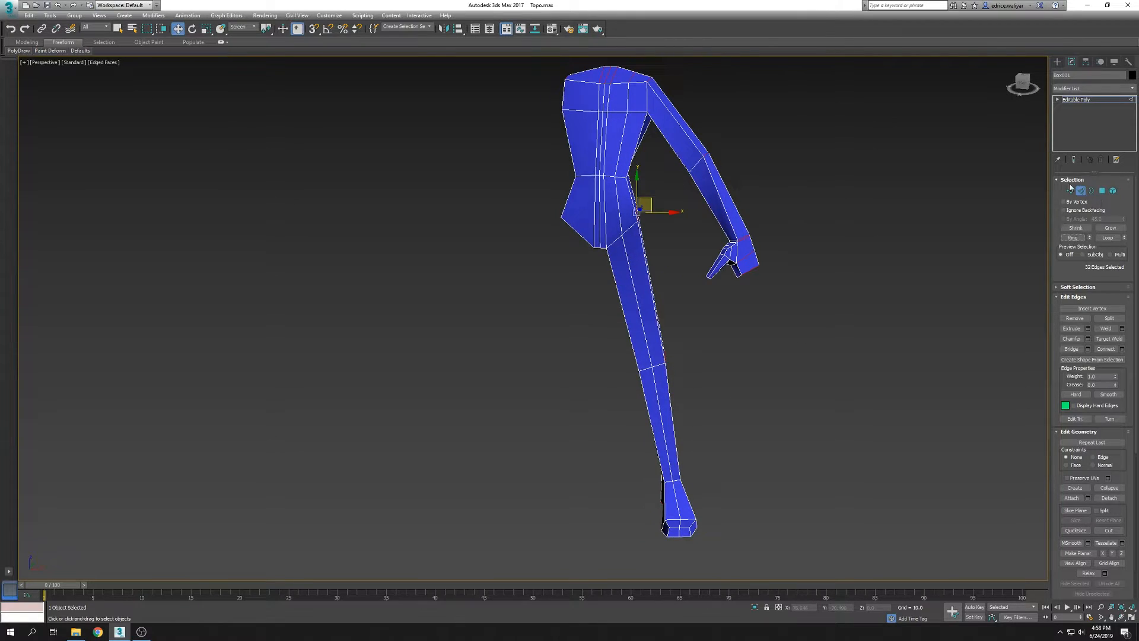
Fit the new front loop's vertices at the hip and knee to the sculpt with the PolyDraw Drag tool
{"action": "mouse_move", "coordinate": [19, 51]}
{"action": "left_click", "coordinate": [19, 87]}
{"action": "scroll", "coordinate": [647, 223], "scroll_direction": "up", "scroll_amount": 3}
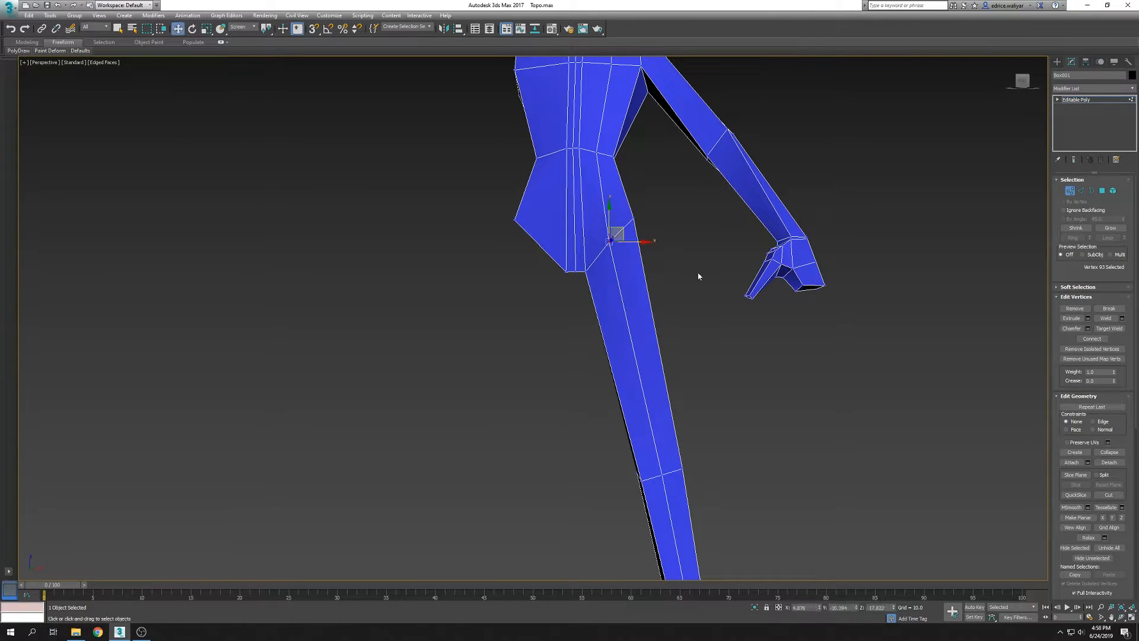
{"action": "scroll", "coordinate": [659, 261], "scroll_direction": "up", "scroll_amount": 3}
{"action": "mouse_move", "coordinate": [18, 51]}
{"action": "left_click", "coordinate": [19, 88]}
{"action": "middle_click_drag", "start_coordinate": [584, 238], "coordinate": [638, 196]}
{"action": "scroll", "coordinate": [660, 314], "scroll_direction": "up", "scroll_amount": 5}
{"action": "scroll", "coordinate": [677, 350], "scroll_direction": "down", "scroll_amount": 5}
{"action": "middle_click_drag", "start_coordinate": [695, 534], "coordinate": [661, 345]}
{"action": "left_click", "coordinate": [688, 416]}
Move the new loop's vertices at the ankle and upper foot onto the sculpt surface
{"action": "middle_click_drag", "start_coordinate": [694, 422], "coordinate": [633, 178]}
{"action": "scroll", "coordinate": [683, 460], "scroll_direction": "up", "scroll_amount": 5}
{"action": "left_click_drag", "start_coordinate": [677, 366], "coordinate": [676, 359]}
{"action": "middle_click_drag", "start_coordinate": [755, 428], "coordinate": [658, 361], "text": "alt"}
{"action": "scroll", "coordinate": [718, 455], "scroll_direction": "down", "scroll_amount": 3}
{"action": "scroll", "coordinate": [688, 379], "scroll_direction": "up", "scroll_amount": 3}
{"action": "left_click_drag", "start_coordinate": [668, 401], "coordinate": [667, 395]}
Adjust the foot's middle vertices at the toes and heel to match the sculpted foot
{"action": "middle_click_drag", "start_coordinate": [700, 522], "coordinate": [785, 493], "text": "alt"}
{"action": "key", "text": "alt+x"}
{"action": "left_click_drag", "start_coordinate": [665, 545], "coordinate": [673, 558]}
{"action": "key", "text": "alt+x"}
{"action": "middle_click_drag", "start_coordinate": [825, 528], "coordinate": [590, 343], "text": "alt"}
{"action": "key", "text": "alt+x"}
{"action": "left_click_drag", "start_coordinate": [549, 457], "coordinate": [503, 483]}
{"action": "key", "text": "alt+x"}
Shift the vertex at the back of the ankle onto the sculpted leg
{"action": "scroll", "coordinate": [504, 482], "scroll_direction": "down", "scroll_amount": 2}
{"action": "middle_click_drag", "start_coordinate": [539, 356], "coordinate": [552, 407]}
{"action": "key", "text": "alt+x"}
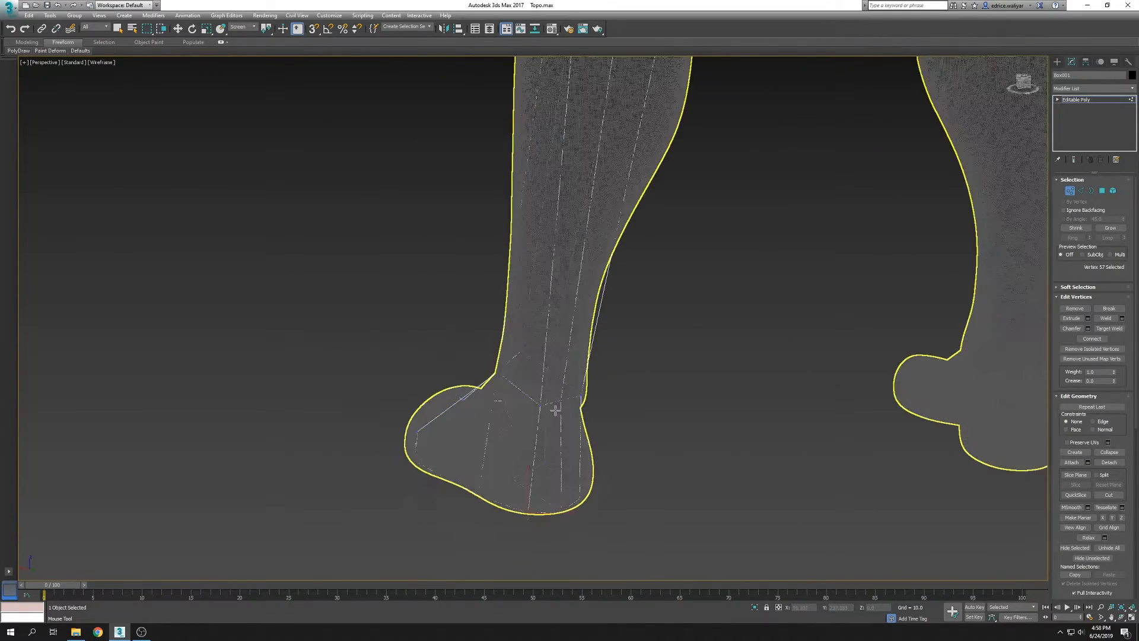
{"action": "left_click_drag", "start_coordinate": [555, 407], "coordinate": [539, 411]}
{"action": "key", "text": "alt+x"}
Move the vertices at the back of the knee into line with the sculpted knee
{"action": "middle_click_drag", "start_coordinate": [589, 311], "coordinate": [565, 390]}
{"action": "middle_click_drag", "start_coordinate": [581, 343], "coordinate": [579, 437]}
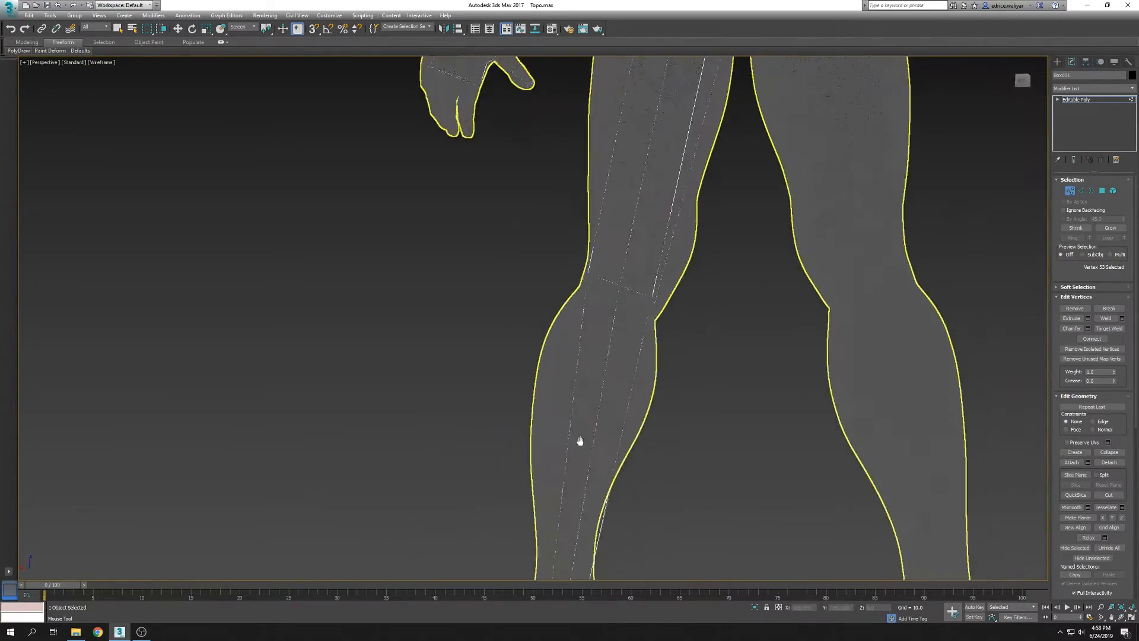
{"action": "scroll", "coordinate": [638, 268], "scroll_direction": "up", "scroll_amount": 2}
{"action": "left_click_drag", "start_coordinate": [635, 265], "coordinate": [615, 267]}
{"action": "middle_click_drag", "start_coordinate": [622, 234], "coordinate": [586, 316]}
{"action": "key", "text": "alt+x"}
{"action": "left_click_drag", "start_coordinate": [650, 373], "coordinate": [635, 379]}
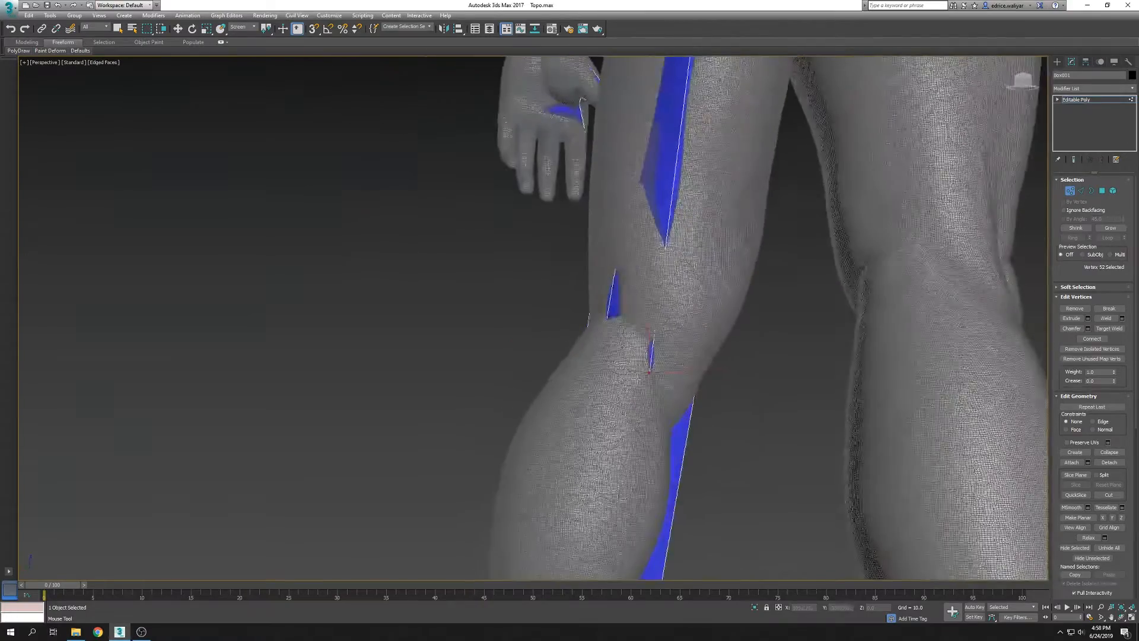
Fit the upper-leg and hip vertices of the low-poly mesh to the sculpt's contour
{"action": "scroll", "coordinate": [659, 299], "scroll_direction": "down", "scroll_amount": 5}
{"action": "middle_click_drag", "start_coordinate": [658, 299], "coordinate": [694, 326], "text": "alt"}
{"action": "scroll", "coordinate": [706, 327], "scroll_direction": "up", "scroll_amount": 3}
{"action": "key", "text": "F3"}
{"action": "key", "text": "F3"}
{"action": "left_click", "coordinate": [749, 267]}
{"action": "key", "text": "F3"}
{"action": "key", "text": "F3"}
{"action": "left_click_drag", "start_coordinate": [752, 239], "coordinate": [751, 231]}
Adjust the low-poly vertices along the waist and side of the torso to the sculpt
{"action": "mouse_move", "coordinate": [751, 231]}
{"action": "middle_mouse_down"}
{"action": "mouse_move", "coordinate": [730, 296]}
{"action": "mouse_move", "coordinate": [704, 321]}
{"action": "middle_mouse_up"}
{"action": "scroll", "coordinate": [704, 320], "scroll_direction": "up", "scroll_amount": 3}
{"action": "key", "text": "F3"}
{"action": "left_click", "coordinate": [734, 350]}
{"action": "key", "text": "F3"}
{"action": "key", "text": "F3"}
{"action": "left_click_drag", "start_coordinate": [667, 375], "coordinate": [664, 357]}
{"action": "key", "text": "F3"}
{"action": "middle_click_drag", "start_coordinate": [680, 420], "coordinate": [826, 447], "text": "alt"}
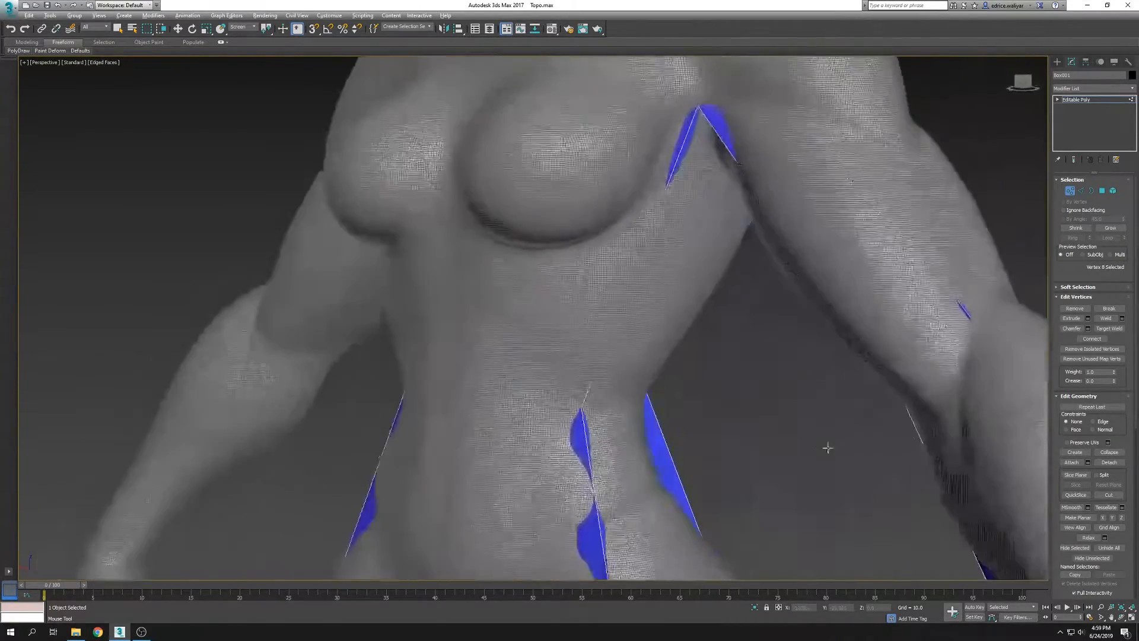
Shift the vertex at the front centre of the low-poly waist onto the sculpt
{"action": "key", "text": "F3"}
{"action": "scroll", "coordinate": [681, 440], "scroll_direction": "down", "scroll_amount": 4}
{"action": "scroll", "coordinate": [629, 404], "scroll_direction": "up", "scroll_amount": 2}
{"action": "key", "text": "F3"}
{"action": "left_click", "coordinate": [634, 392]}
{"action": "key", "text": "F3"}
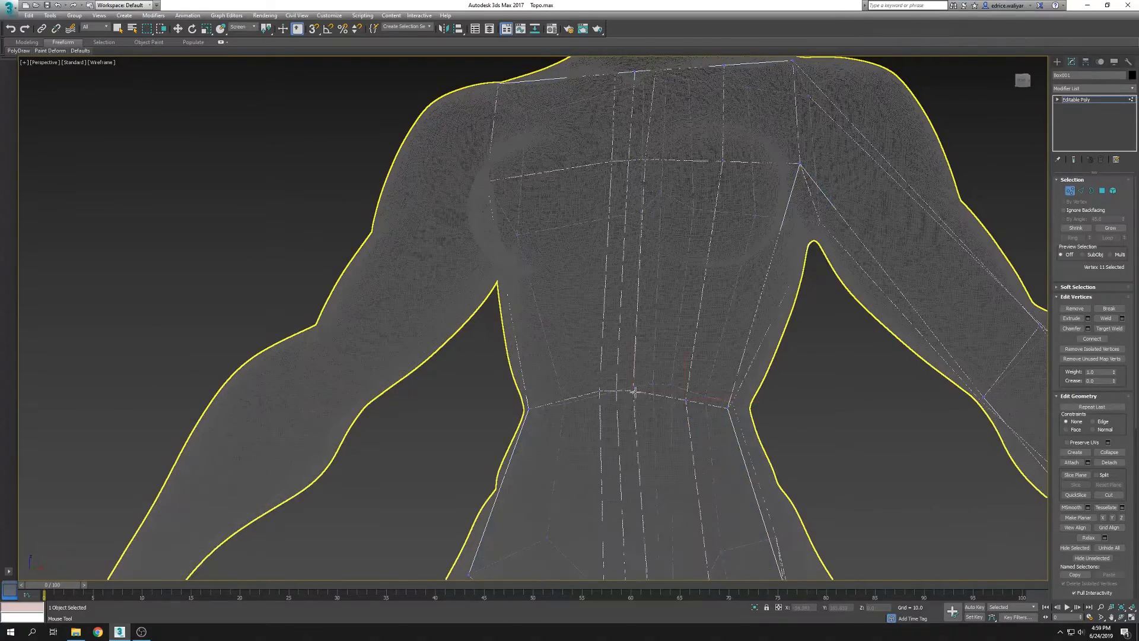
Fit the vertices of the low-poly upper torso and chest to the sculpt's surface
{"action": "key", "text": "F3"}
{"action": "scroll", "coordinate": [659, 376], "scroll_direction": "up", "scroll_amount": 2}
{"action": "key", "text": "F3"}
{"action": "scroll", "coordinate": [686, 356], "scroll_direction": "up", "scroll_amount": 2}
{"action": "key", "text": "F3"}
{"action": "key", "text": "F3"}
{"action": "left_click", "coordinate": [718, 286], "text": "alt"}
{"action": "key", "text": "F3"}
{"action": "key", "text": "F3"}
{"action": "scroll", "coordinate": [771, 347], "scroll_direction": "down", "scroll_amount": 3}
{"action": "key", "text": "F3"}
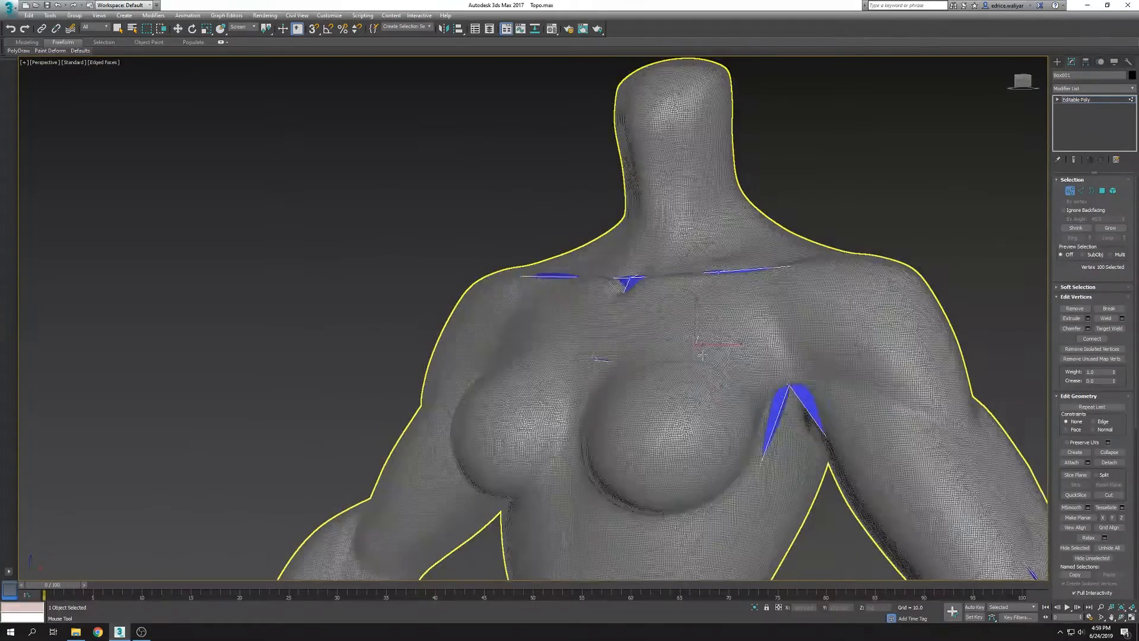
Hide the high-poly sculpt so that only the low-poly body is displayed
{"action": "scroll", "coordinate": [714, 350], "scroll_direction": "up", "scroll_amount": 2}
{"action": "middle_click_drag", "start_coordinate": [771, 350], "coordinate": [750, 266], "text": "alt"}
{"action": "scroll", "coordinate": [730, 344], "scroll_direction": "down", "scroll_amount": 3}
{"action": "right_click", "coordinate": [773, 318]}
{"action": "left_click", "coordinate": [816, 290]}
{"action": "left_click", "coordinate": [725, 309]}
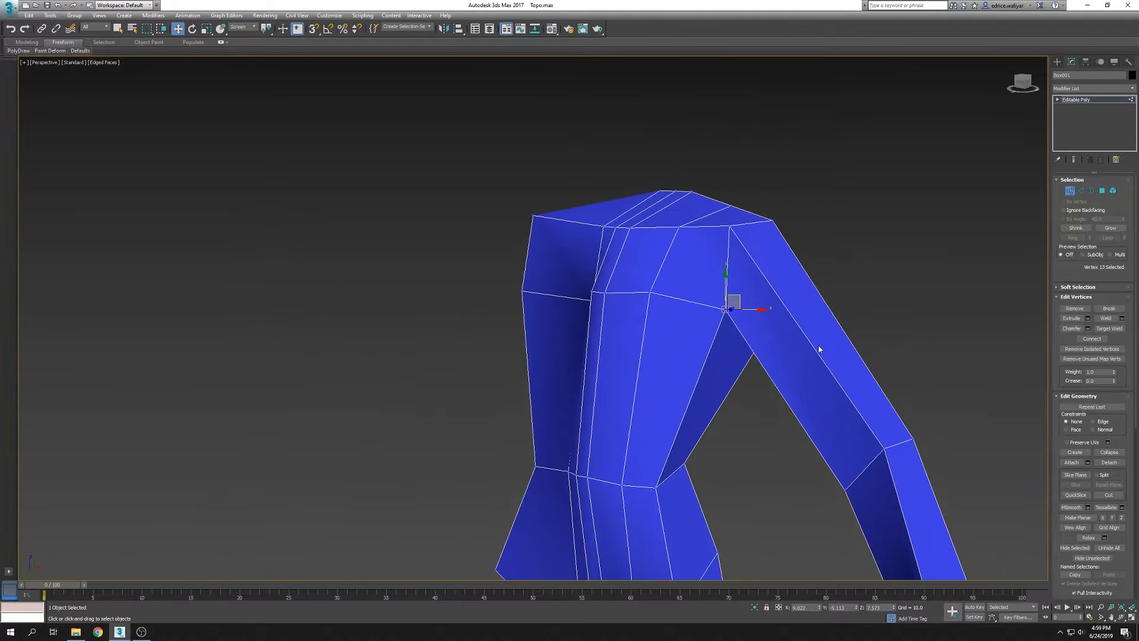
Mirror the low-poly body across its centre with a Symmetry modifier
{"action": "scroll", "coordinate": [815, 349], "scroll_direction": "down", "scroll_amount": 3}
{"action": "left_click", "coordinate": [1080, 190]}
{"action": "middle_click_drag", "start_coordinate": [647, 300], "coordinate": [698, 299], "text": "alt"}
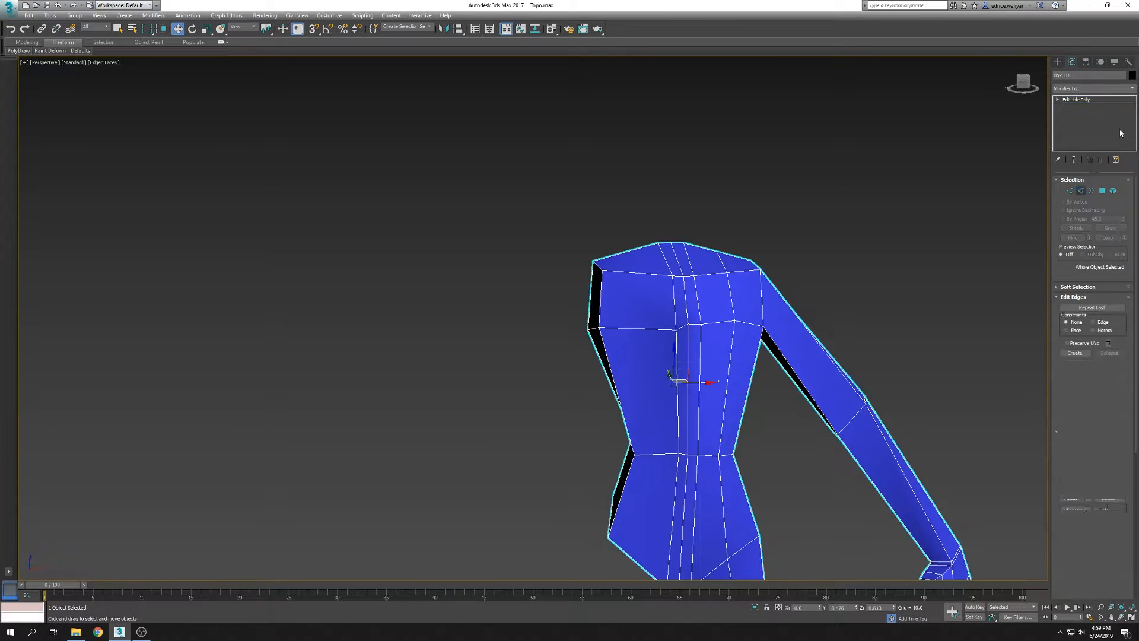
{"action": "left_click", "coordinate": [1095, 89]}
{"action": "scroll", "coordinate": [1088, 356], "scroll_direction": "down", "scroll_amount": 10}
{"action": "left_click", "coordinate": [1071, 454]}
{"action": "scroll", "coordinate": [840, 332], "scroll_direction": "down", "scroll_amount": 3}
{"action": "middle_click_drag", "start_coordinate": [890, 323], "coordinate": [809, 329], "text": "alt"}
{"action": "scroll", "coordinate": [840, 331], "scroll_direction": "down", "scroll_amount": 2}
Collapse the Symmetry modifier into the editable poly and confirm the warning
{"action": "right_click", "coordinate": [1084, 99]}
{"action": "left_click", "coordinate": [1045, 180]}
{"action": "left_click", "coordinate": [617, 352]}
{"action": "scroll", "coordinate": [806, 260], "scroll_direction": "up", "scroll_amount": 4}
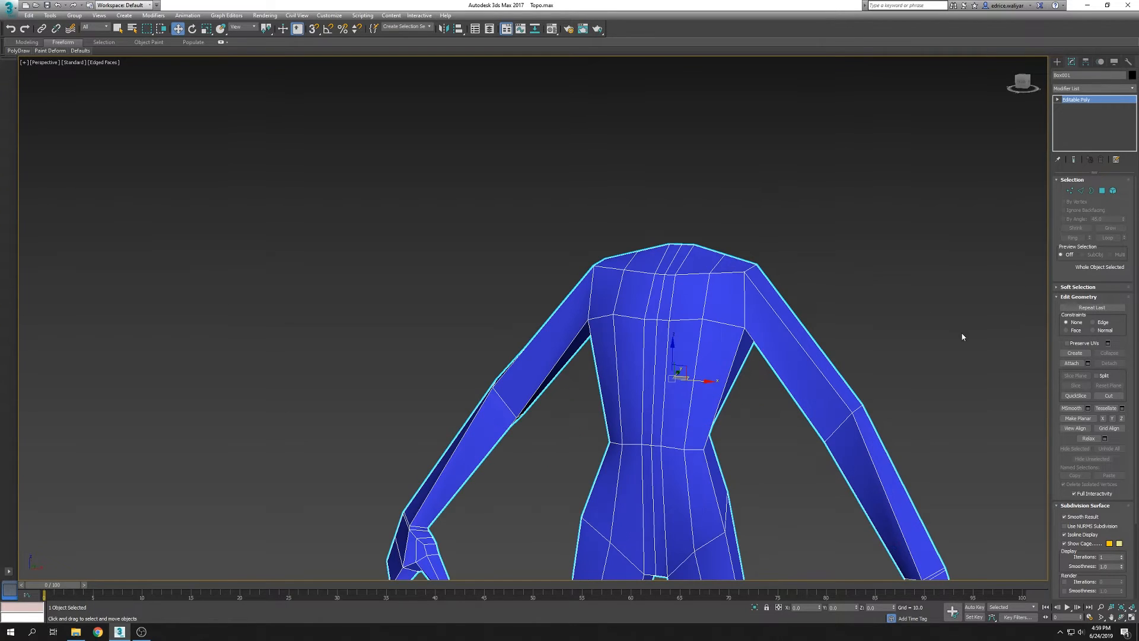
Insert an edge loop around the torso between chest and waist, and unhide the sculpt
{"action": "left_click", "coordinate": [1081, 191]}
{"action": "middle_click_drag", "start_coordinate": [748, 420], "coordinate": [743, 452], "text": "alt"}
{"action": "right_click", "coordinate": [757, 433]}
{"action": "left_click", "coordinate": [795, 401]}
{"action": "scroll", "coordinate": [753, 431], "scroll_direction": "up", "scroll_amount": 2}
{"action": "key", "text": "F3"}
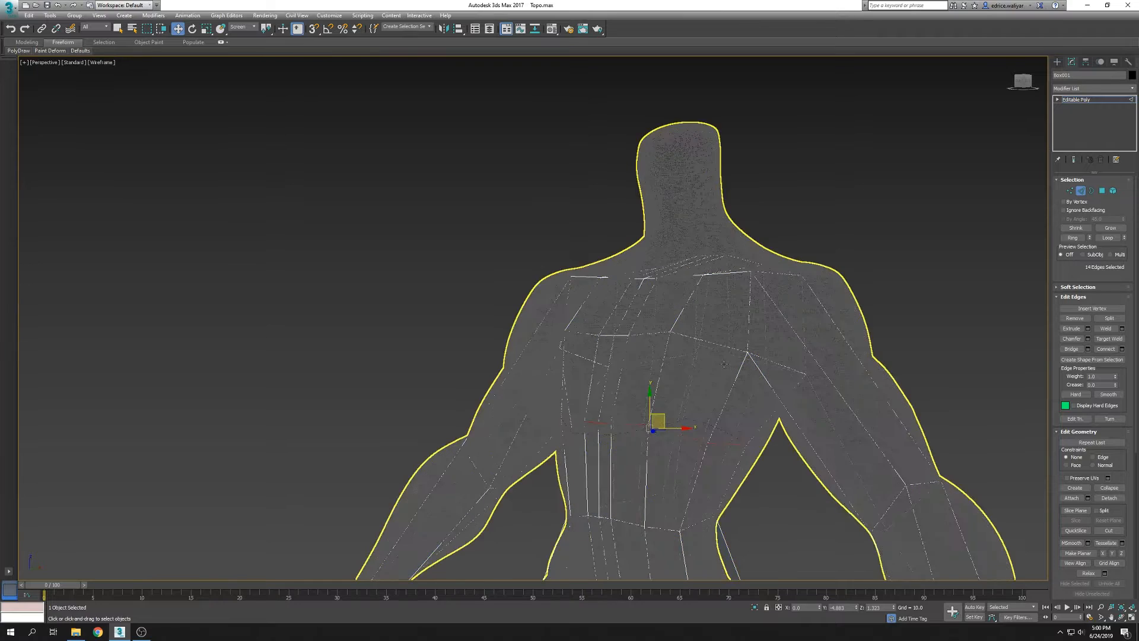
Drag the new loop's vertices beneath the breast onto the sculpt
{"action": "left_click", "coordinate": [638, 386], "text": "ctrl"}
{"action": "middle_click_drag", "start_coordinate": [638, 385], "coordinate": [783, 405], "text": "alt"}
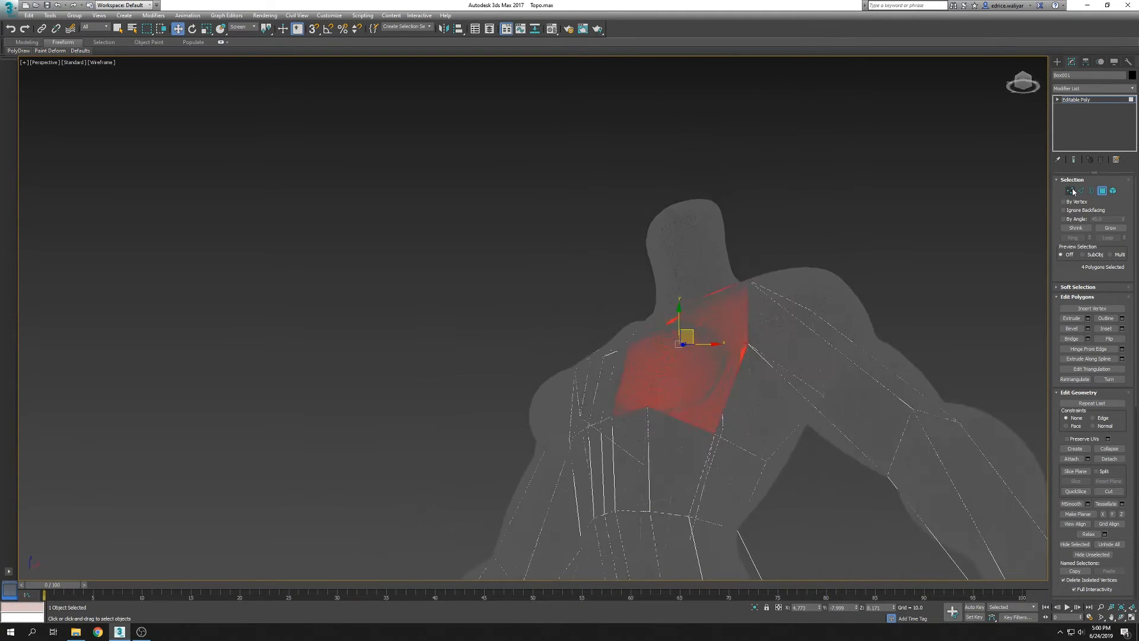
{"action": "mouse_move", "coordinate": [18, 52]}
{"action": "left_click", "coordinate": [21, 89]}
{"action": "scroll", "coordinate": [661, 434], "scroll_direction": "up", "scroll_amount": 3}
{"action": "key", "text": "F3"}
{"action": "key", "text": "F3"}
{"action": "left_click_drag", "start_coordinate": [648, 403], "coordinate": [646, 421]}
{"action": "key", "text": "F3"}
{"action": "left_click_drag", "start_coordinate": [736, 455], "coordinate": [749, 446]}
Continue fitting the new loop's vertices around the side of the torso to the sculpt
{"action": "key", "text": "F3"}
{"action": "key", "text": "F3"}
{"action": "middle_click_drag", "start_coordinate": [818, 502], "coordinate": [552, 479], "text": "alt"}
{"action": "key", "text": "F3"}
{"action": "middle_click_drag", "start_coordinate": [673, 370], "coordinate": [717, 437], "text": "alt"}
{"action": "key", "text": "F3"}
{"action": "left_click_drag", "start_coordinate": [683, 420], "coordinate": [679, 413]}
{"action": "key", "text": "F3"}
{"action": "left_click_drag", "start_coordinate": [609, 419], "coordinate": [616, 437]}
{"action": "key", "text": "F3"}
{"action": "left_click_drag", "start_coordinate": [743, 402], "coordinate": [747, 399]}
{"action": "middle_click_drag", "start_coordinate": [748, 399], "coordinate": [711, 396], "text": "alt"}
{"action": "key", "text": "F3"}
{"action": "key", "text": "F3"}
{"action": "middle_click_drag", "start_coordinate": [649, 320], "coordinate": [709, 348], "text": "alt"}
Add another edge loop around the chest by ring-selecting and connecting the torso edges above the under-breast loop
{"action": "scroll", "coordinate": [710, 349], "scroll_direction": "down", "scroll_amount": 2}
{"action": "mouse_move", "coordinate": [707, 463]}
{"action": "middle_mouse_down"}
{"action": "mouse_move", "coordinate": [710, 340]}
{"action": "mouse_move", "coordinate": [813, 376]}
{"action": "mouse_move", "coordinate": [811, 332]}
{"action": "middle_mouse_up"}
{"action": "key", "text": "F3"}
{"action": "key", "text": "w"}
{"action": "key", "text": "4"}
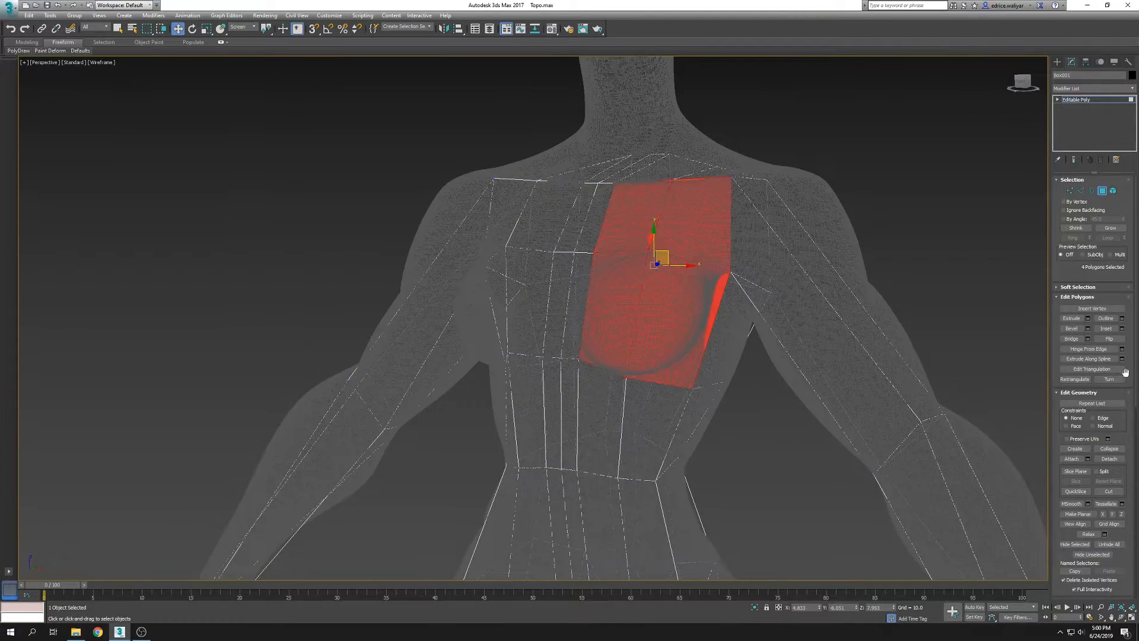
{"action": "middle_click_drag", "start_coordinate": [961, 269], "coordinate": [931, 326], "text": "alt"}
{"action": "left_click", "coordinate": [930, 326]}
{"action": "key", "text": "2"}
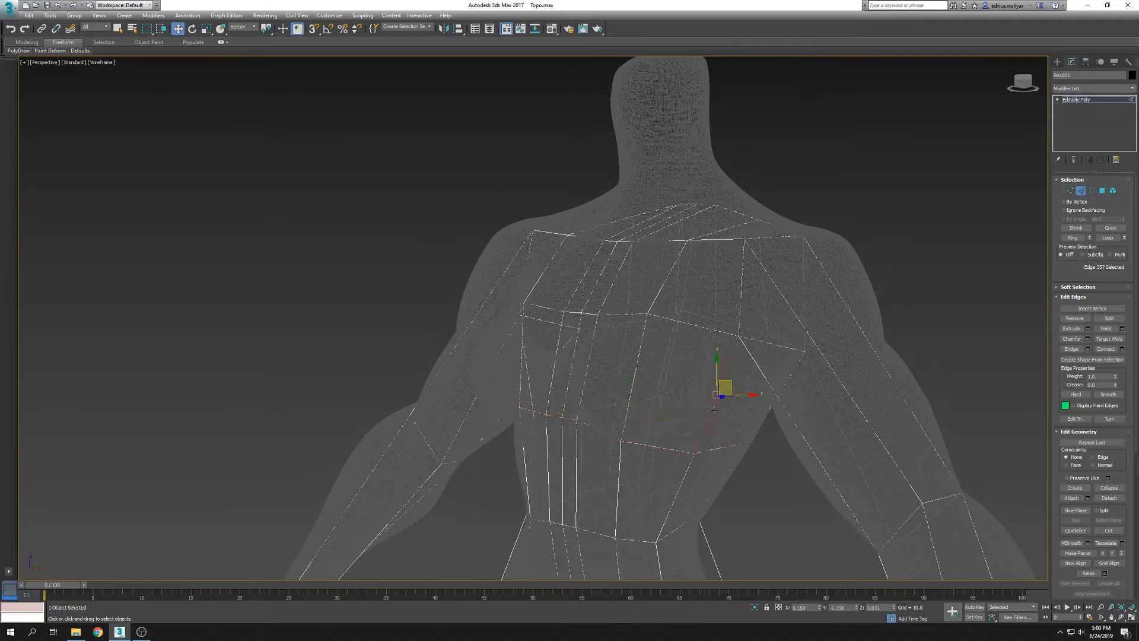
{"action": "key", "text": "alt+r"}
{"action": "key", "text": "ctrl+shift+e"}
Hide the sculpt and display the low-poly body in shaded mode with edged faces
{"action": "middle_click_drag", "start_coordinate": [715, 409], "coordinate": [827, 407], "text": "alt"}
{"action": "right_click", "coordinate": [763, 392]}
{"action": "left_click", "coordinate": [817, 366]}
{"action": "scroll", "coordinate": [818, 366], "scroll_direction": "down", "scroll_amount": 2}
{"action": "key", "text": "F3"}
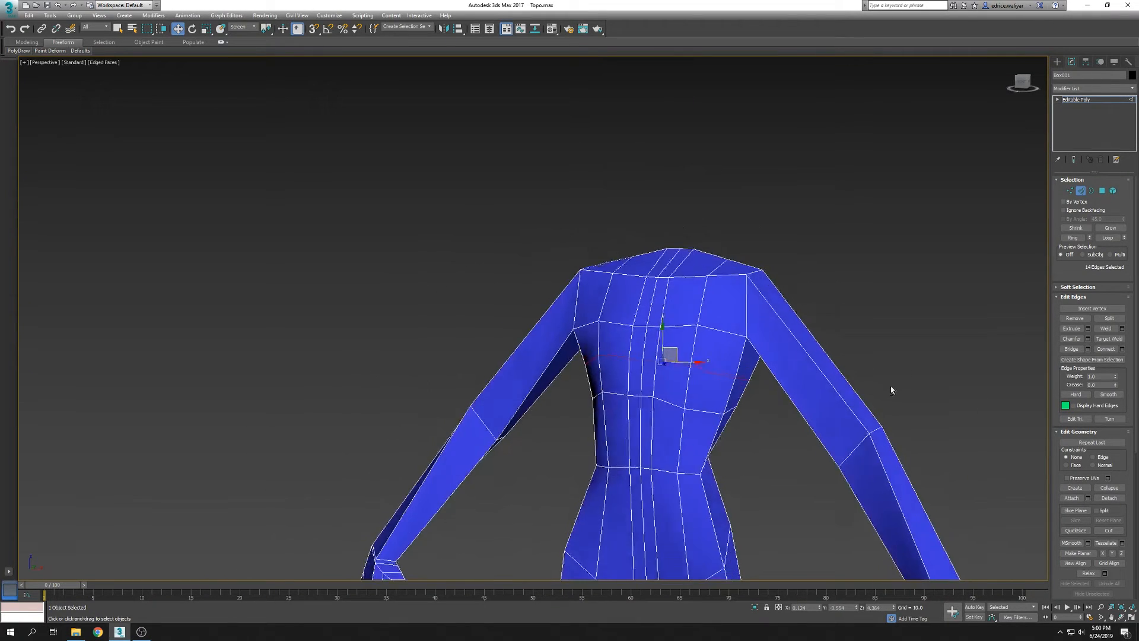
{"action": "middle_click_drag", "start_coordinate": [894, 390], "coordinate": [790, 292], "text": "alt"}
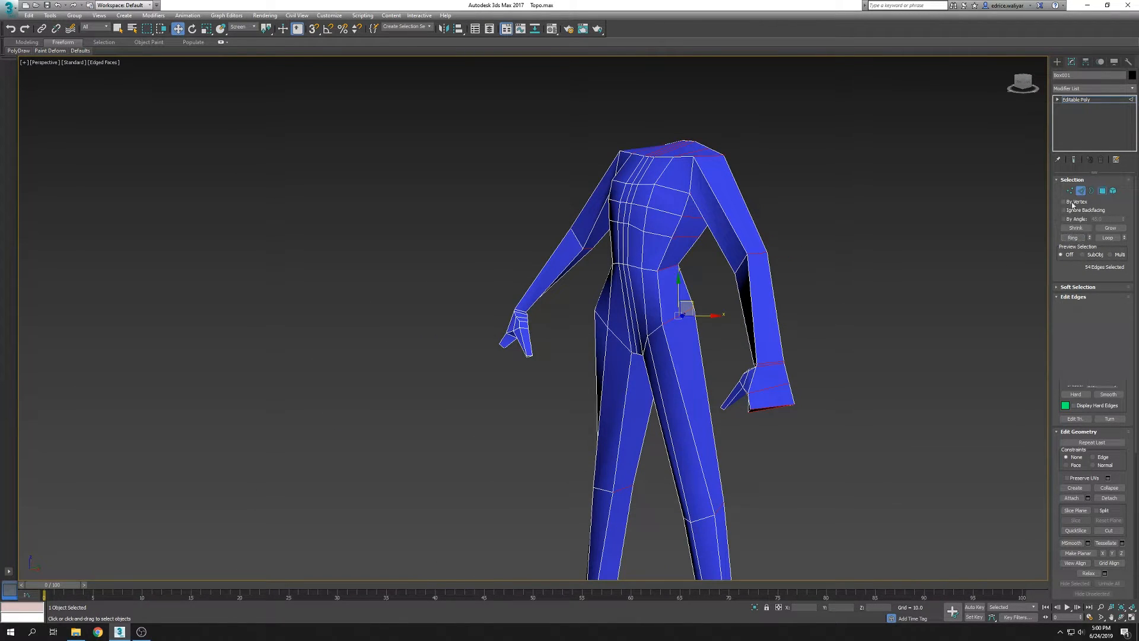
Inset the polygons on top of the torso between the shoulders for the neck base
{"action": "left_click", "coordinate": [1102, 191]}
{"action": "middle_click_drag", "start_coordinate": [706, 249], "coordinate": [765, 297], "text": "alt"}
{"action": "scroll", "coordinate": [704, 250], "scroll_direction": "up", "scroll_amount": 2}
{"action": "left_click", "coordinate": [705, 250]}
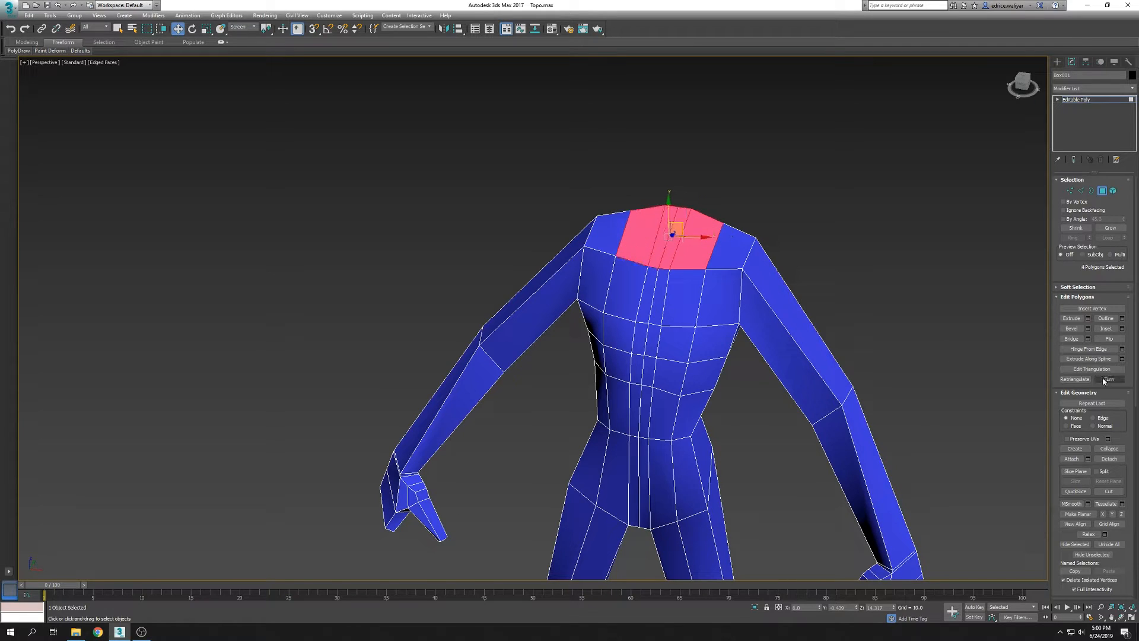
{"action": "left_click", "coordinate": [538, 349]}
{"action": "middle_click_drag", "start_coordinate": [706, 362], "coordinate": [683, 302], "text": "alt"}
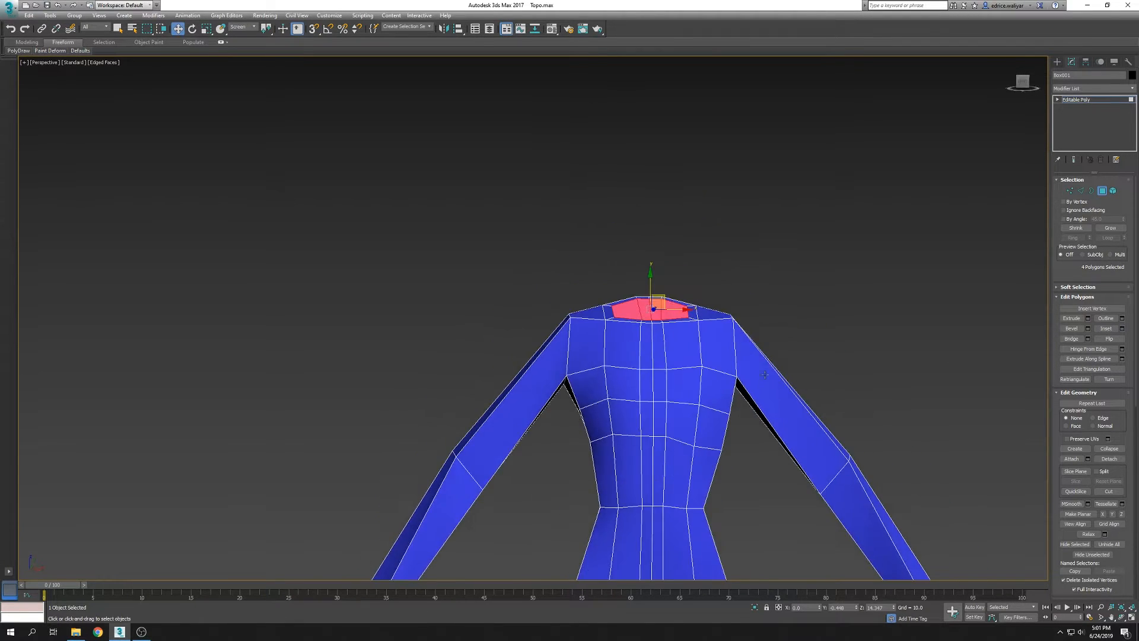
Extrude the inset neck polygons up to near the top of the sculpted neck, with the sculpt unhidden
{"action": "scroll", "coordinate": [888, 323], "scroll_direction": "up", "scroll_amount": 3}
{"action": "left_click", "coordinate": [1088, 318]}
{"action": "right_click", "coordinate": [691, 254]}
{"action": "left_click", "coordinate": [725, 205]}
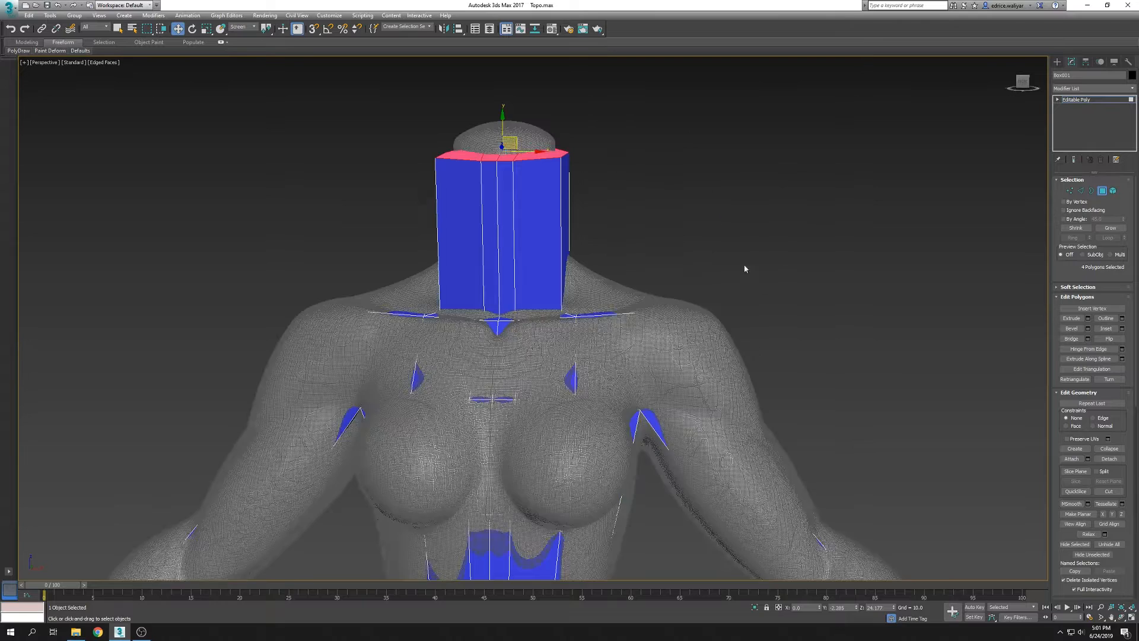
Reposition the front and back vertices of the neck's top in the Left view to follow the sculpt's profile
{"action": "middle_click_drag", "start_coordinate": [801, 245], "coordinate": [752, 248], "text": "alt"}
{"action": "middle_click_drag", "start_coordinate": [753, 248], "coordinate": [763, 436]}
{"action": "key", "text": "1"}
{"action": "key", "text": "alt+w"}
{"action": "middle_click_drag", "start_coordinate": [377, 433], "coordinate": [389, 522]}
{"action": "scroll", "coordinate": [377, 394], "scroll_direction": "up", "scroll_amount": 5}
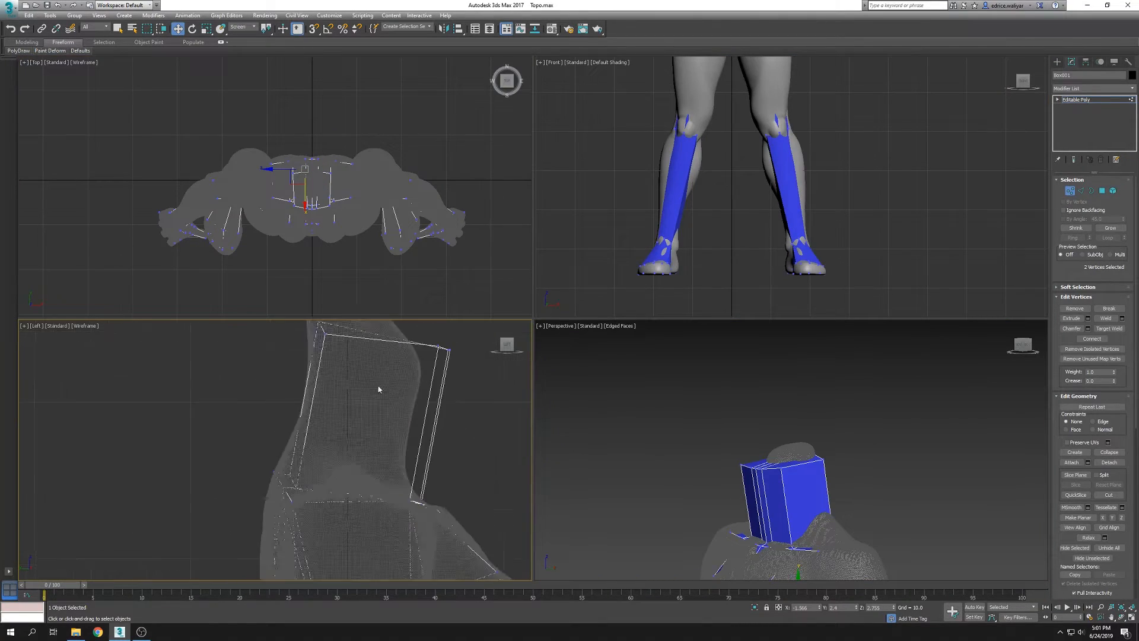
{"action": "key", "text": "alt+w"}
{"action": "middle_click_drag", "start_coordinate": [611, 249], "coordinate": [574, 444]}
{"action": "scroll", "coordinate": [573, 444], "scroll_direction": "down", "scroll_amount": 2}
{"action": "left_click_drag", "start_coordinate": [573, 362], "coordinate": [629, 282]}
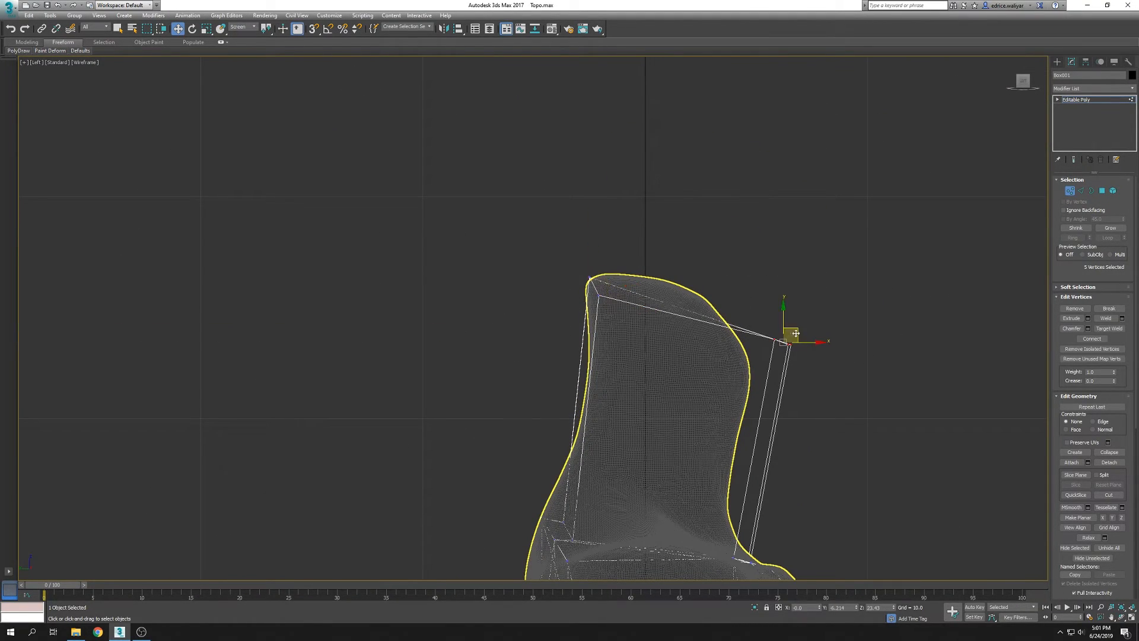
{"action": "key", "text": "alt+w"}
{"action": "key", "text": "alt+w"}
{"action": "middle_click_drag", "start_coordinate": [719, 456], "coordinate": [719, 291]}
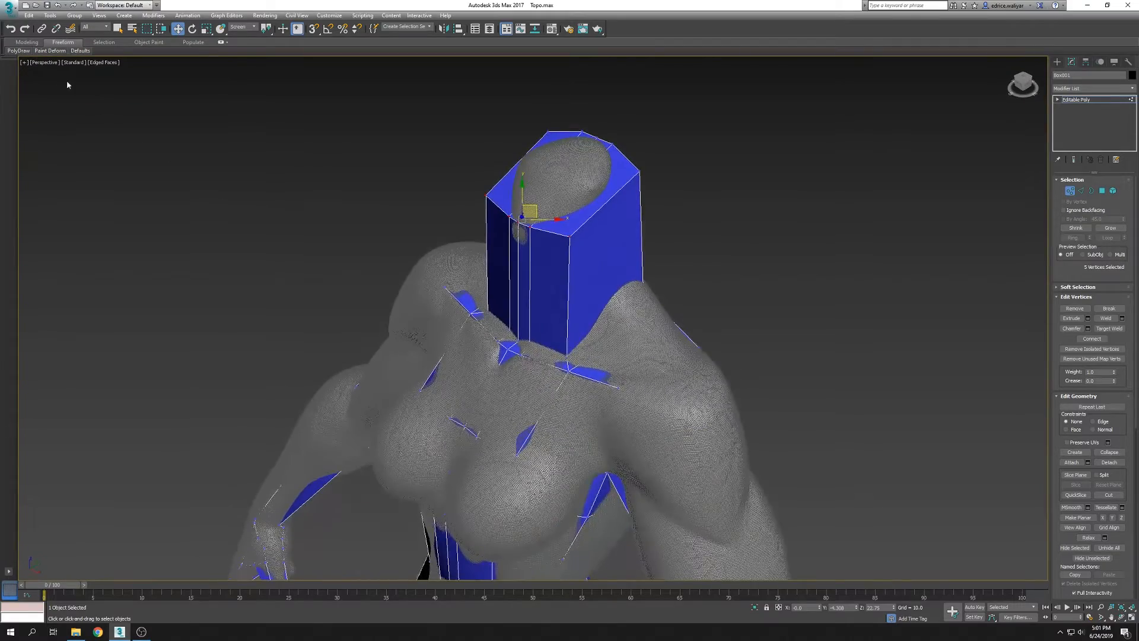
Drag the vertices along the extruded neck's top rim toward the sculpted neck
{"action": "left_click", "coordinate": [19, 51]}
{"action": "left_click", "coordinate": [15, 82]}
{"action": "scroll", "coordinate": [615, 267], "scroll_direction": "up", "scroll_amount": 3}
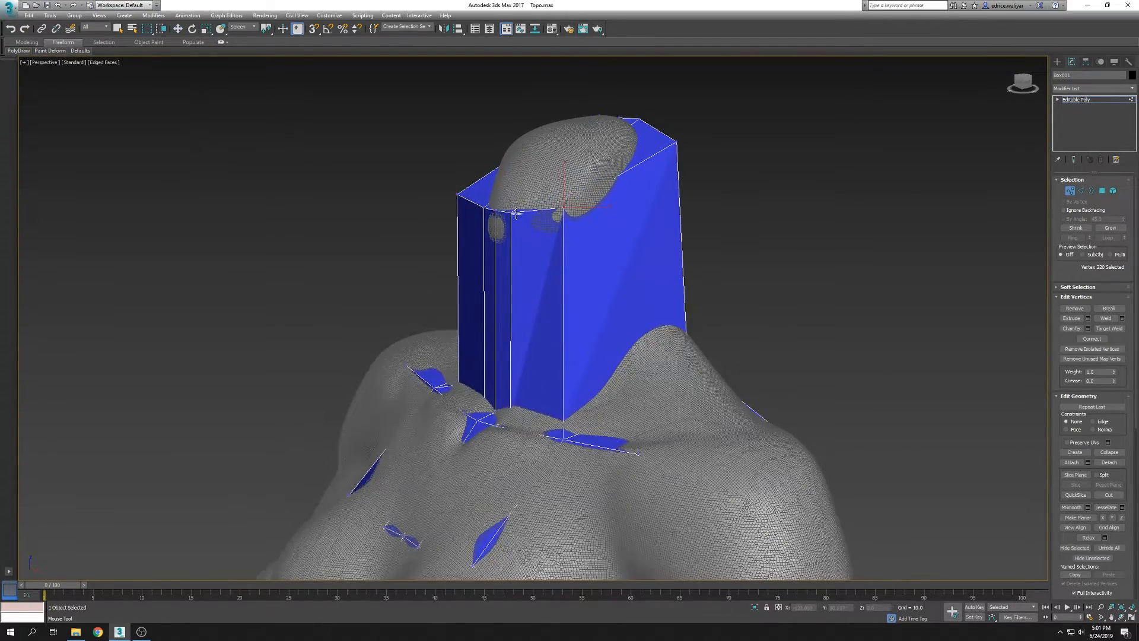
{"action": "middle_click_drag", "start_coordinate": [727, 247], "coordinate": [619, 229], "text": "alt"}
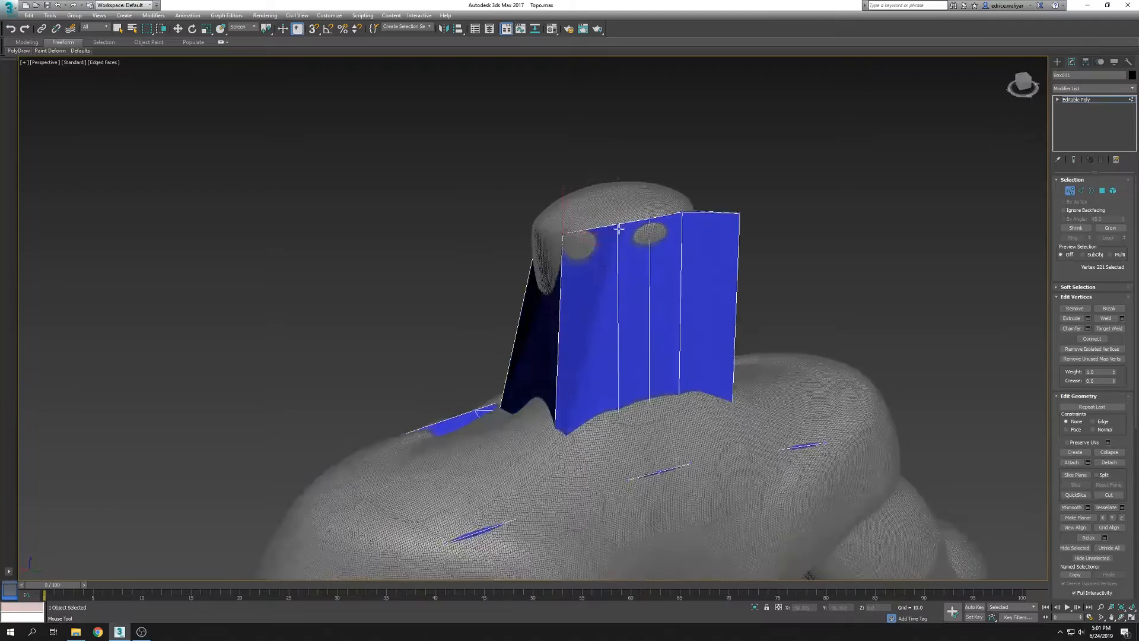
{"action": "scroll", "coordinate": [664, 379], "scroll_direction": "up", "scroll_amount": 6}
{"action": "key", "text": "F3"}
{"action": "key", "text": "F3"}
{"action": "key", "text": "F3"}
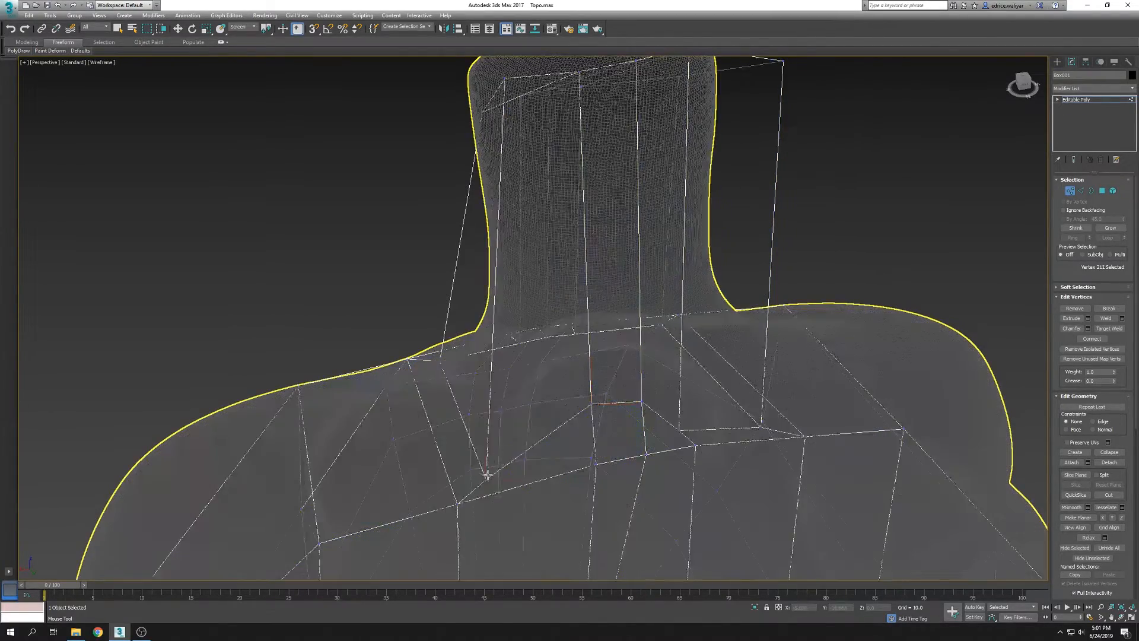
Move the vertices at the front and side of the neck's base onto the sculpt
{"action": "middle_click_drag", "start_coordinate": [536, 447], "coordinate": [702, 417], "text": "alt"}
{"action": "key", "text": "F3"}
{"action": "left_click_drag", "start_coordinate": [611, 415], "coordinate": [610, 440]}
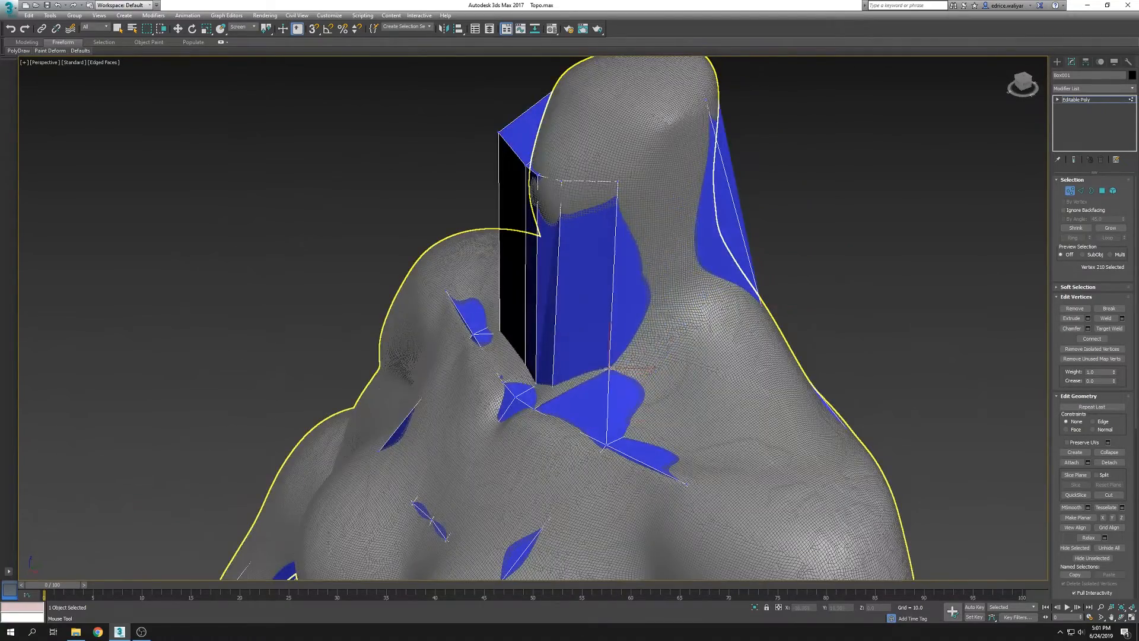
{"action": "middle_click_drag", "start_coordinate": [611, 440], "coordinate": [534, 427], "text": "alt"}
{"action": "key", "text": "F3"}
{"action": "left_click", "coordinate": [545, 421]}
{"action": "key", "text": "F3"}
{"action": "left_click_drag", "start_coordinate": [544, 422], "coordinate": [549, 387]}
Fit the vertices at the back of the neck's base to the sculpt
{"action": "key", "text": "F3"}
{"action": "middle_click_drag", "start_coordinate": [548, 386], "coordinate": [712, 328], "text": "alt"}
{"action": "key", "text": "F3"}
{"action": "left_click", "coordinate": [751, 385]}
{"action": "left_click", "coordinate": [713, 328]}
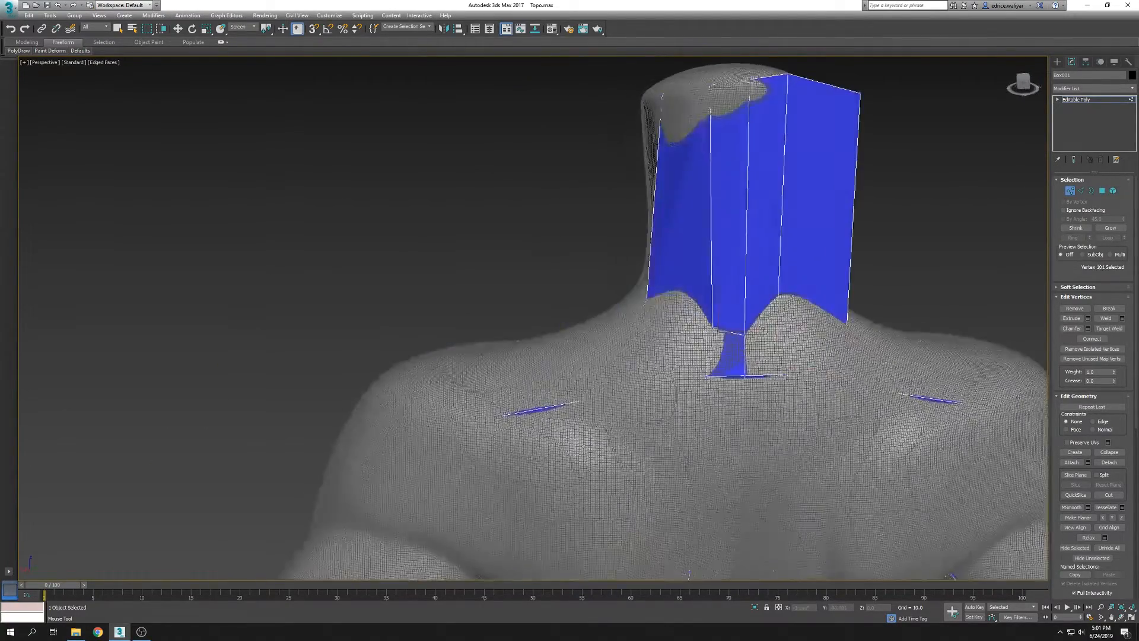
{"action": "left_click_drag", "start_coordinate": [704, 307], "coordinate": [704, 301]}
{"action": "middle_click_drag", "start_coordinate": [704, 301], "coordinate": [842, 381], "text": "alt"}
{"action": "left_click", "coordinate": [662, 469]}
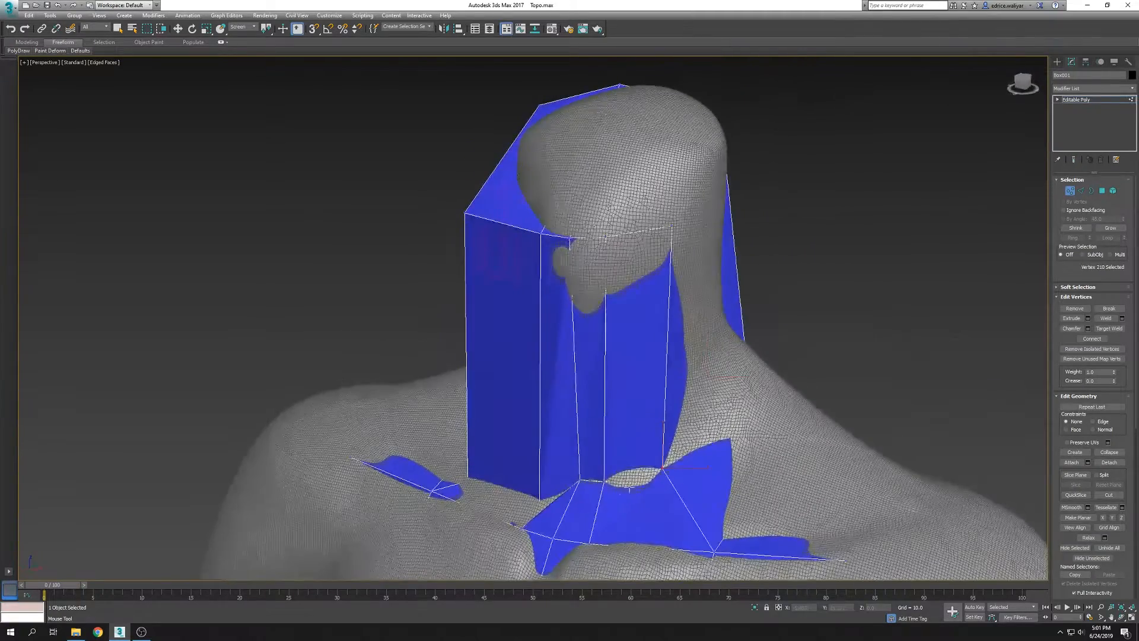
Hide the sculpt to isolate the low-poly body with its new neck
{"action": "middle_click_drag", "start_coordinate": [663, 468], "coordinate": [870, 534], "text": "alt"}
{"action": "right_click", "coordinate": [813, 415]}
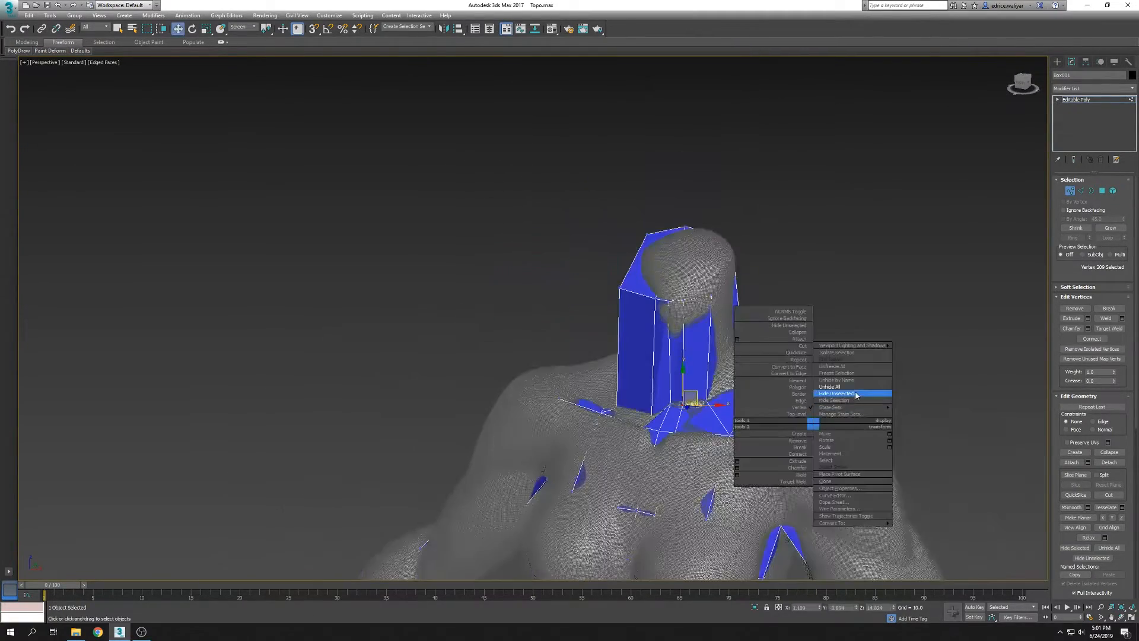
{"action": "left_click", "coordinate": [879, 402]}
Select the vertical centre edge loop of the torso and neck and align it at X 0.0
{"action": "left_click", "coordinate": [1081, 191]}
{"action": "double_click", "coordinate": [668, 283]}
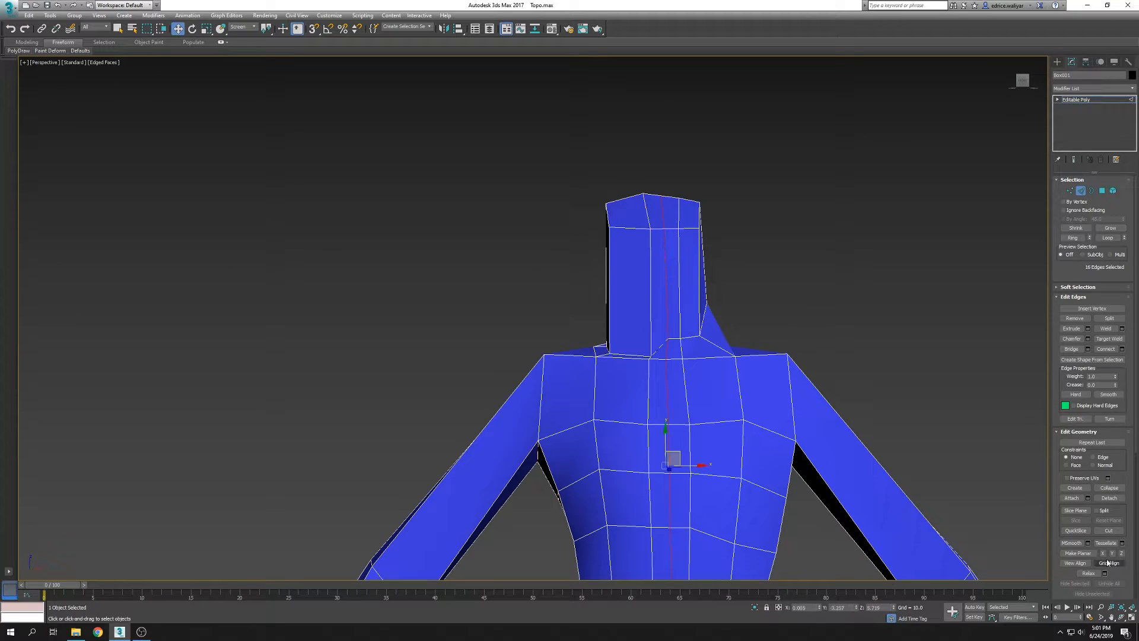
{"action": "scroll", "coordinate": [818, 406], "scroll_direction": "down", "scroll_amount": 3}
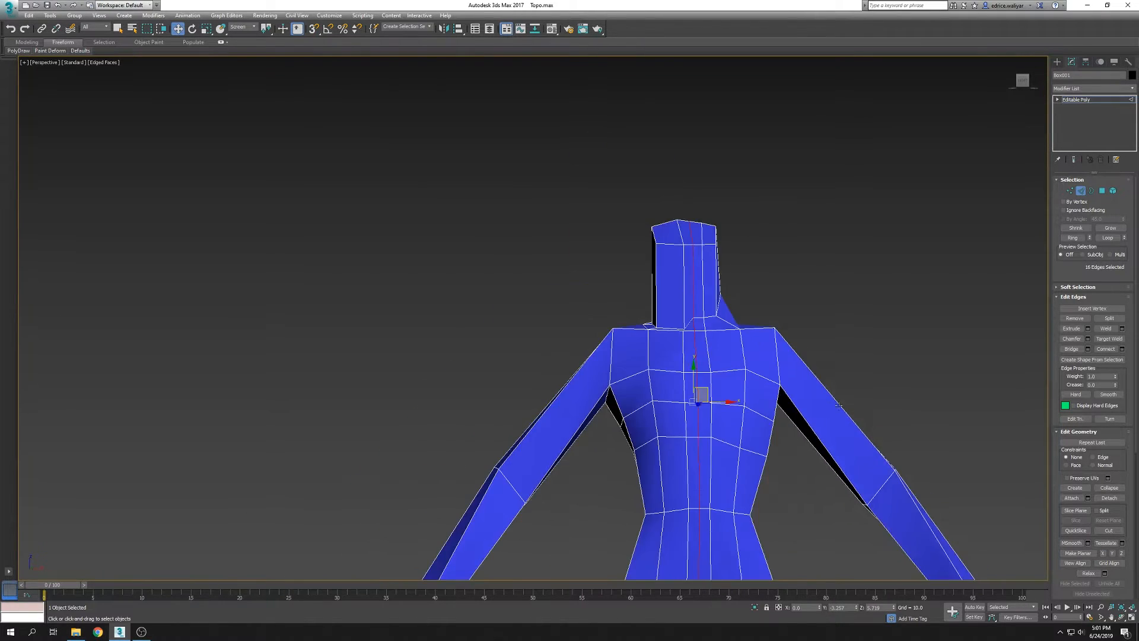
Apply a Symmetry modifier to mirror the adjusted neck and torso onto the other half
{"action": "middle_click_drag", "start_coordinate": [819, 406], "coordinate": [771, 433], "text": "alt"}
{"action": "left_click", "coordinate": [1078, 101]}
{"action": "left_click", "coordinate": [1131, 88]}
{"action": "left_click_drag", "start_coordinate": [1132, 121], "coordinate": [1132, 159]}
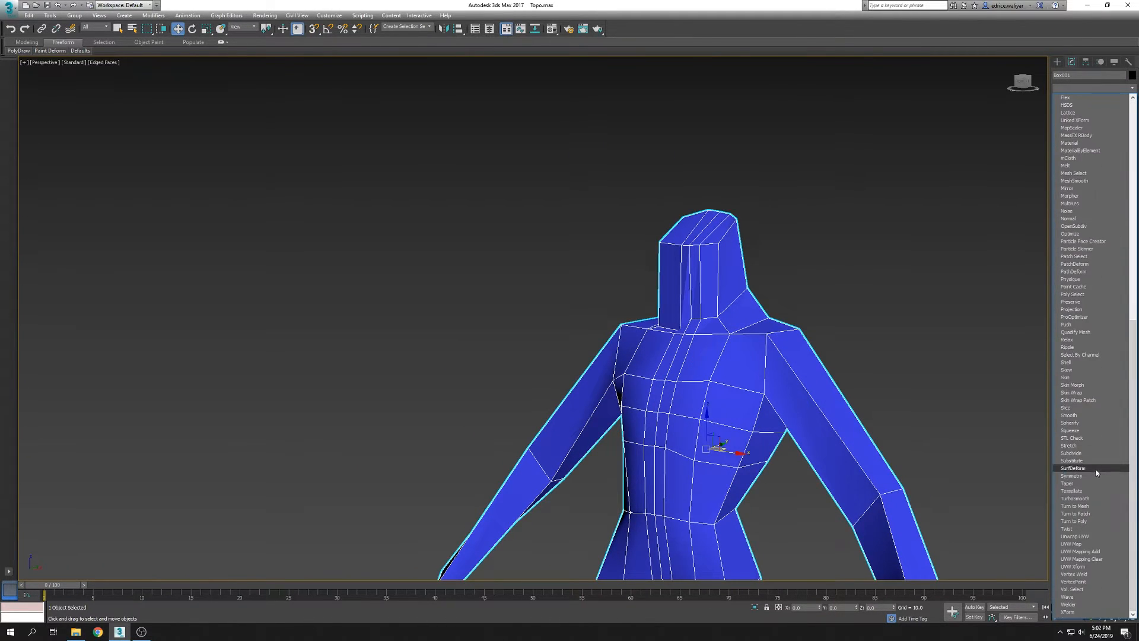
{"action": "left_click", "coordinate": [1097, 475]}
{"action": "scroll", "coordinate": [872, 465], "scroll_direction": "down", "scroll_amount": 2}
{"action": "middle_click_drag", "start_coordinate": [872, 465], "coordinate": [842, 414], "text": "alt"}
Collapse the modifier stack of the mirrored body to an editable poly, accepting the warning
{"action": "right_click", "coordinate": [1086, 104]}
{"action": "left_click", "coordinate": [1050, 184]}
{"action": "left_click", "coordinate": [611, 352]}
{"action": "key", "text": "2"}
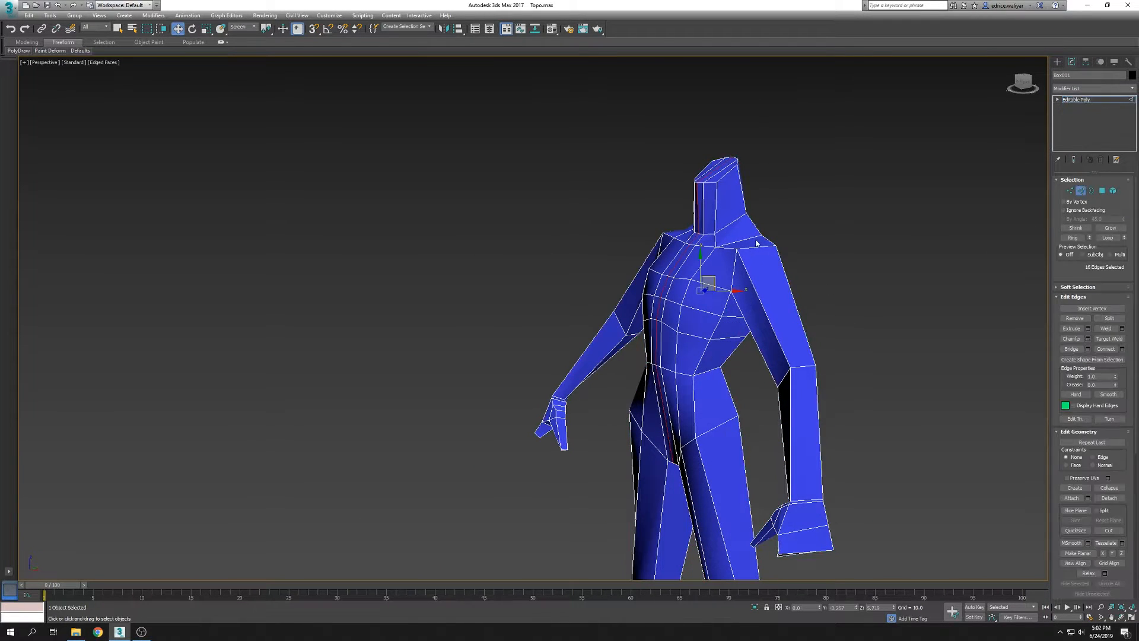
{"action": "mouse_move", "coordinate": [937, 415]}
{"action": "middle_mouse_down", "text": "alt"}
{"action": "mouse_move", "coordinate": [974, 412]}
{"action": "mouse_move", "coordinate": [919, 414]}
{"action": "middle_mouse_up", "text": "alt"}
Unhide the sculpt and activate the PolyDraw Drag tool for the low-poly body's vertices
{"action": "left_click", "coordinate": [1068, 191]}
{"action": "right_click", "coordinate": [826, 322]}
{"action": "left_click", "coordinate": [857, 280]}
{"action": "middle_click_drag", "start_coordinate": [864, 362], "coordinate": [860, 415], "text": "alt"}
{"action": "mouse_move", "coordinate": [17, 51]}
{"action": "left_click", "coordinate": [18, 88]}
{"action": "scroll", "coordinate": [757, 314], "scroll_direction": "up", "scroll_amount": 5}
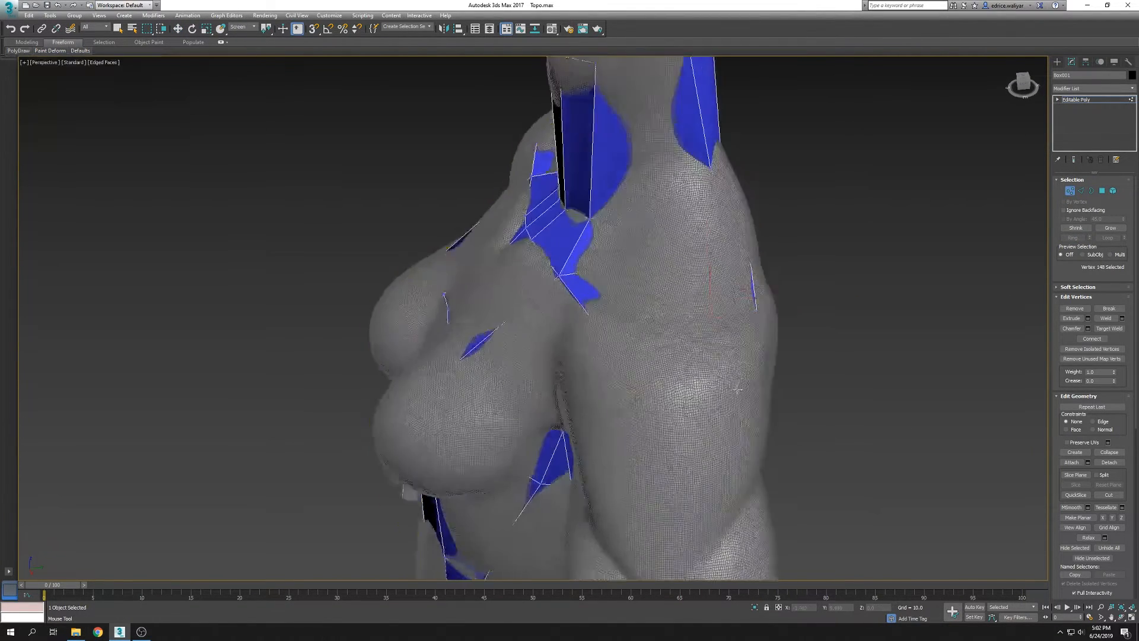
Drag the front shoulder vertices of the low-poly body to fit the sculpt
{"action": "middle_click_drag", "start_coordinate": [738, 386], "coordinate": [668, 371], "text": "alt"}
{"action": "key", "text": "F3"}
{"action": "key", "text": "F3"}
{"action": "key", "text": "F3"}
{"action": "left_click", "coordinate": [651, 268]}
{"action": "key", "text": "F3"}
{"action": "left_click_drag", "start_coordinate": [636, 198], "coordinate": [642, 198]}
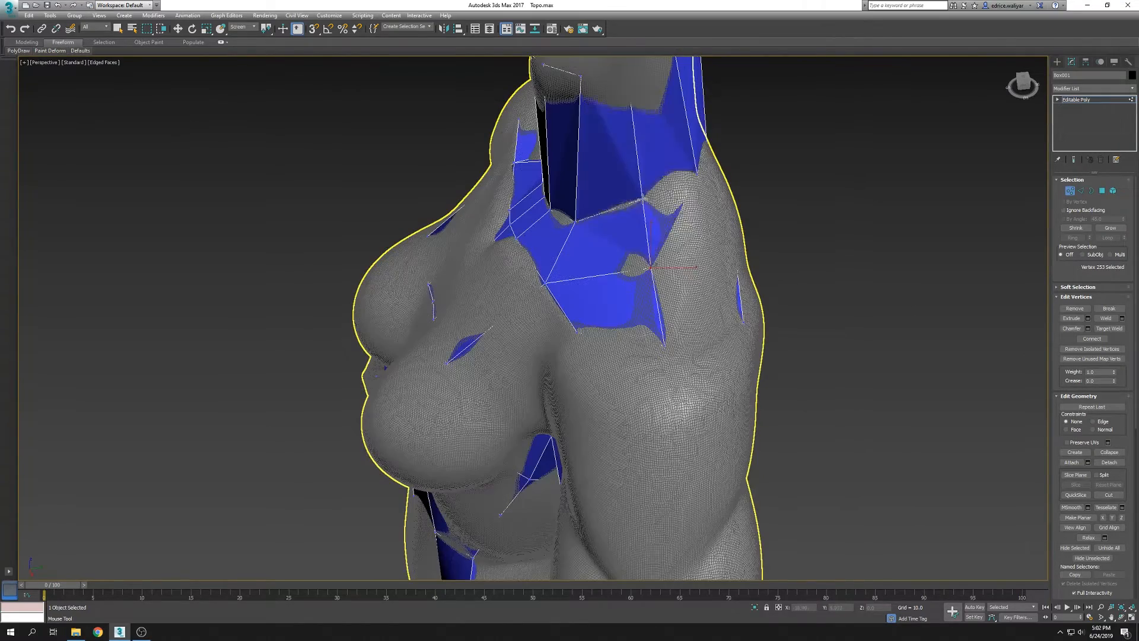
Drag the elbow vertices at the front and back of the arm to fit the sculpt
{"action": "middle_click_drag", "start_coordinate": [729, 520], "coordinate": [712, 350]}
{"action": "scroll", "coordinate": [712, 350], "scroll_direction": "down", "scroll_amount": 3}
{"action": "key", "text": "F3"}
{"action": "key", "text": "F3"}
{"action": "left_click_drag", "start_coordinate": [670, 503], "coordinate": [670, 492]}
{"action": "middle_click_drag", "start_coordinate": [670, 491], "coordinate": [569, 474], "text": "alt"}
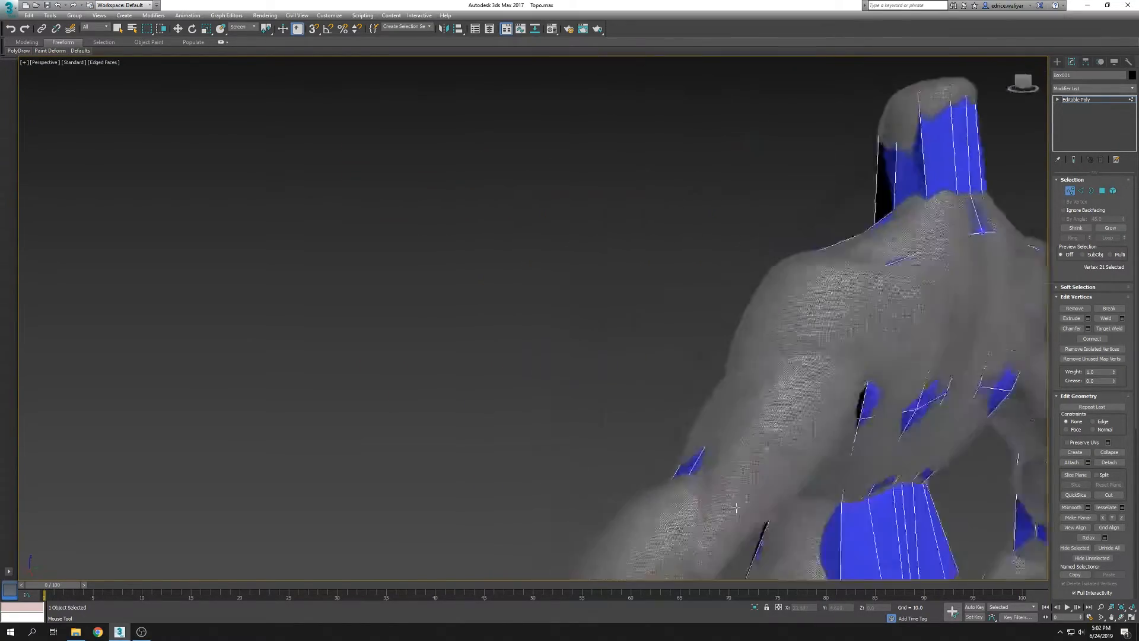
{"action": "scroll", "coordinate": [671, 416], "scroll_direction": "up", "scroll_amount": 4}
{"action": "middle_click_drag", "start_coordinate": [674, 546], "coordinate": [697, 410]}
{"action": "key", "text": "F3"}
{"action": "left_click_drag", "start_coordinate": [699, 408], "coordinate": [715, 422]}
{"action": "key", "text": "F3"}
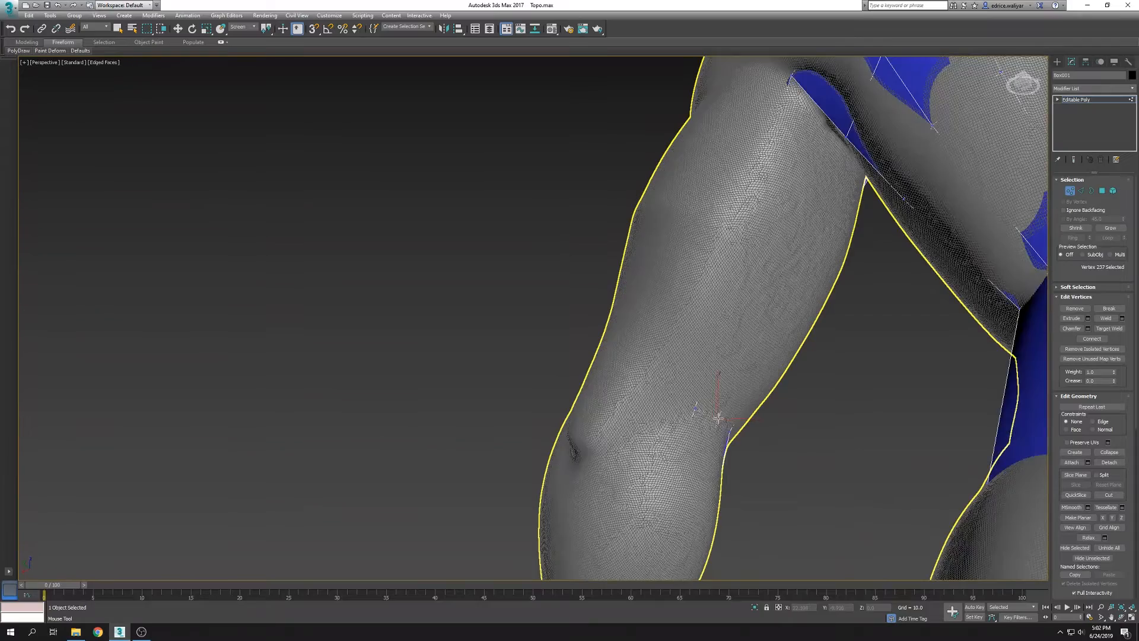
{"action": "key", "text": "F3"}
{"action": "left_click", "coordinate": [693, 408]}
{"action": "middle_click_drag", "start_coordinate": [692, 408], "coordinate": [818, 541], "text": "alt"}
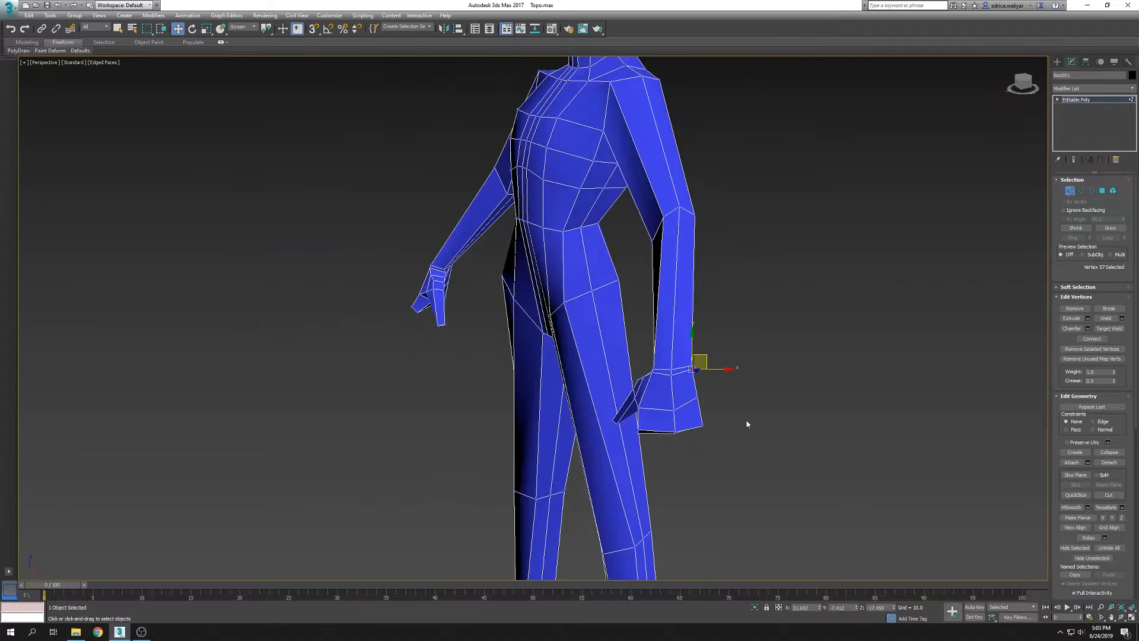
Brush the low-poly torso, arms, legs and feet with the PolyDraw Conform tool to pull them onto the sculpt
{"action": "left_click", "coordinate": [22, 52]}
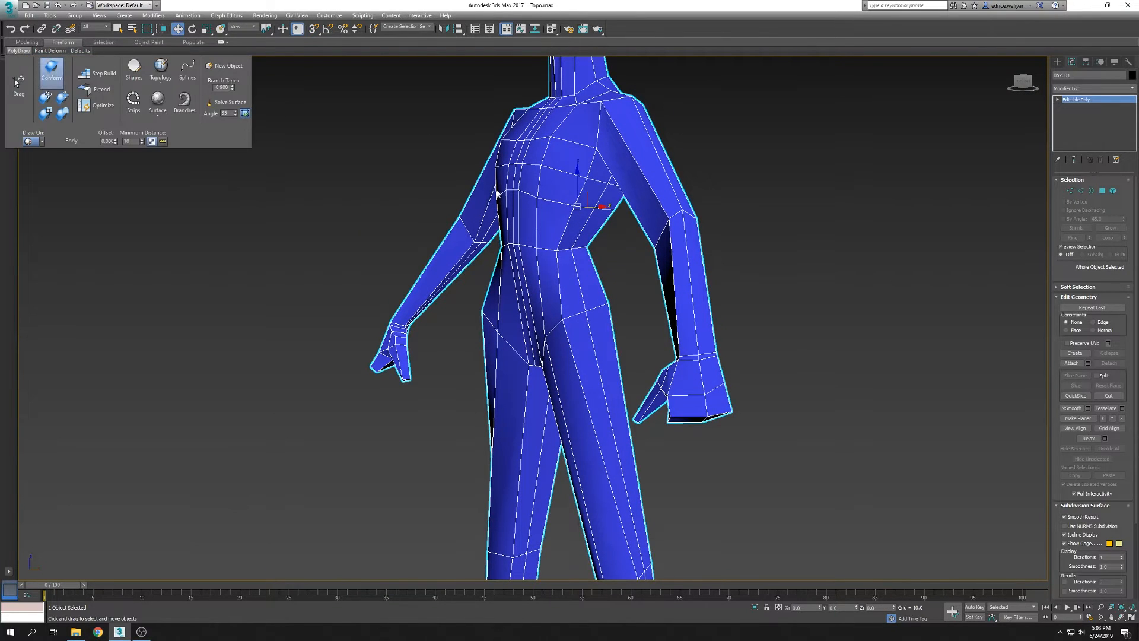
{"action": "left_click", "coordinate": [51, 77]}
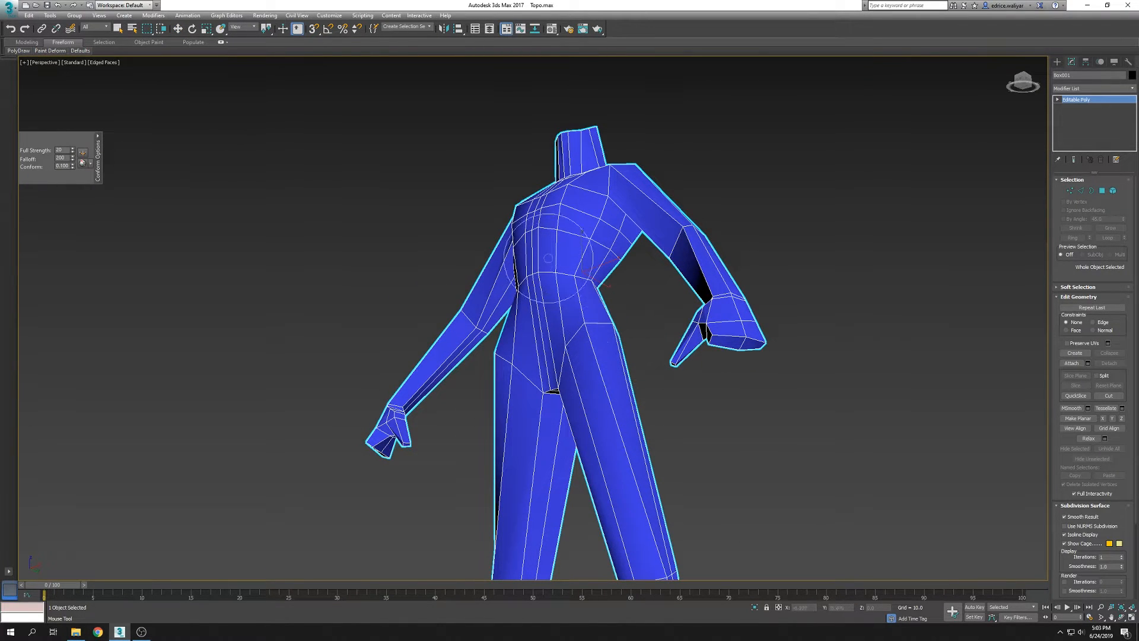
{"action": "middle_click_drag", "start_coordinate": [548, 262], "coordinate": [598, 354], "text": "alt"}
{"action": "middle_click_drag", "start_coordinate": [603, 148], "coordinate": [537, 224], "text": "alt"}
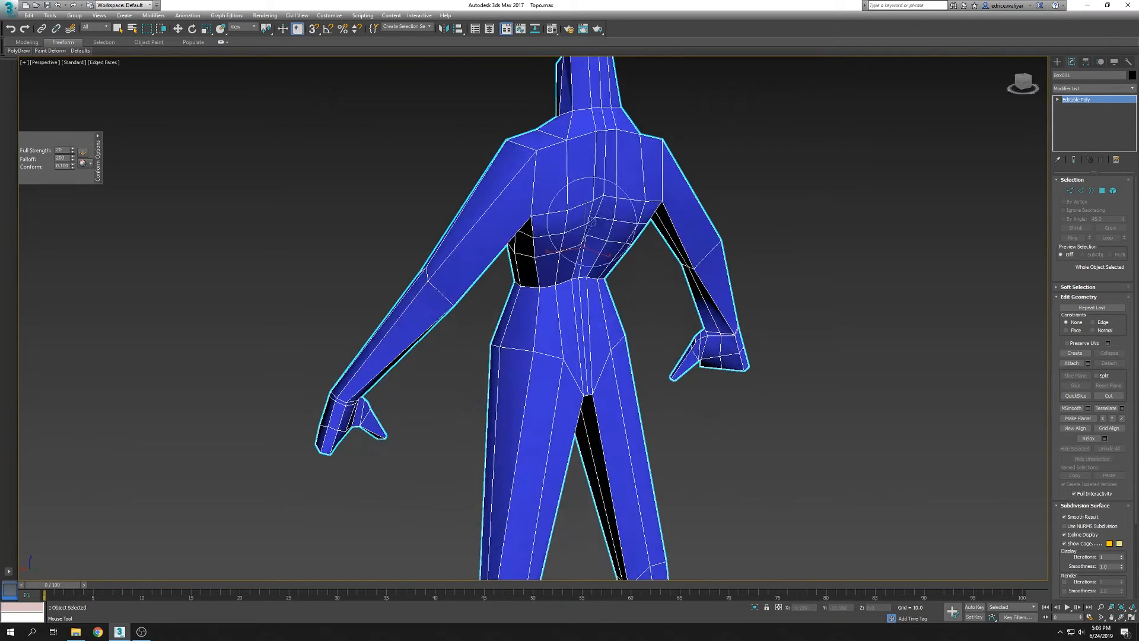
{"action": "middle_click_drag", "start_coordinate": [526, 417], "coordinate": [336, 278], "text": "alt"}
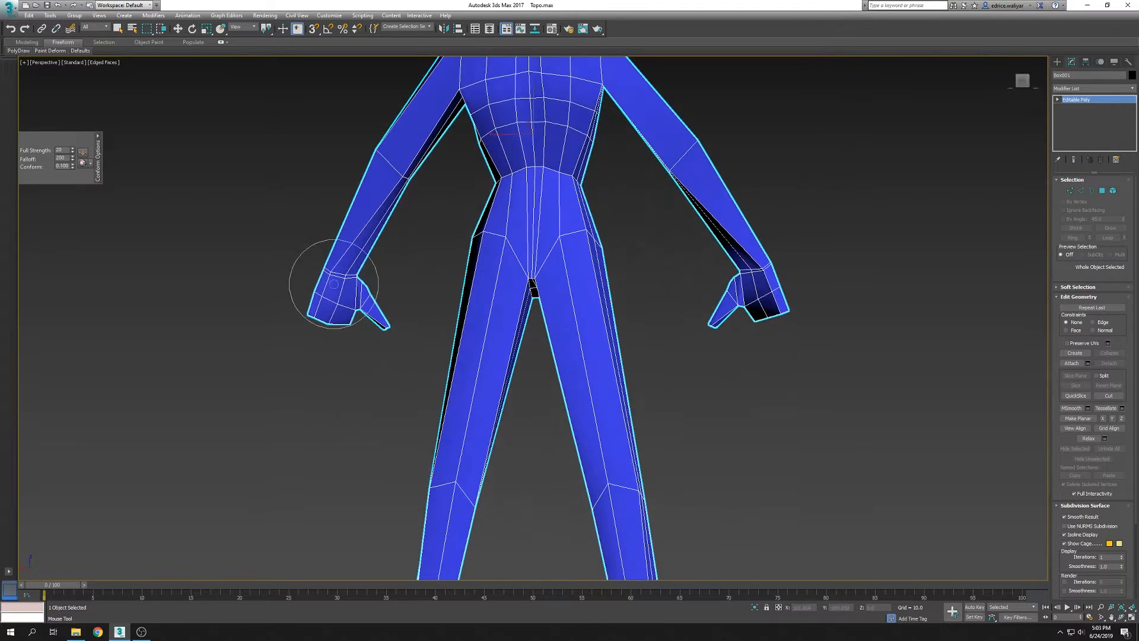
{"action": "middle_click_drag", "start_coordinate": [473, 515], "coordinate": [428, 398], "text": "alt"}
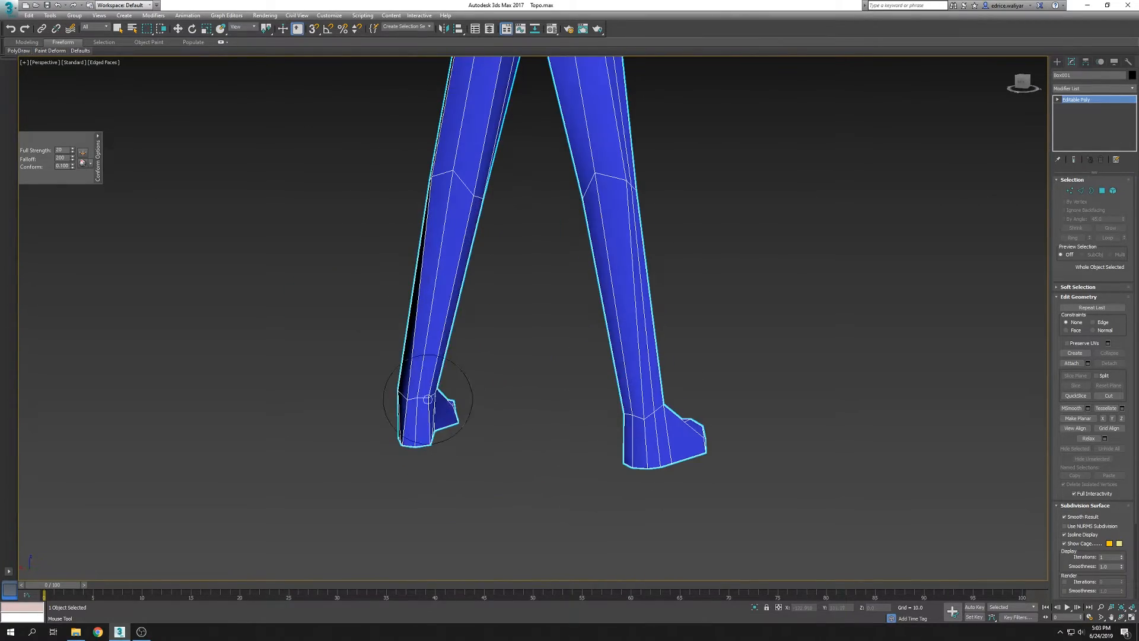
{"action": "middle_click_drag", "start_coordinate": [480, 190], "coordinate": [724, 332], "text": "alt"}
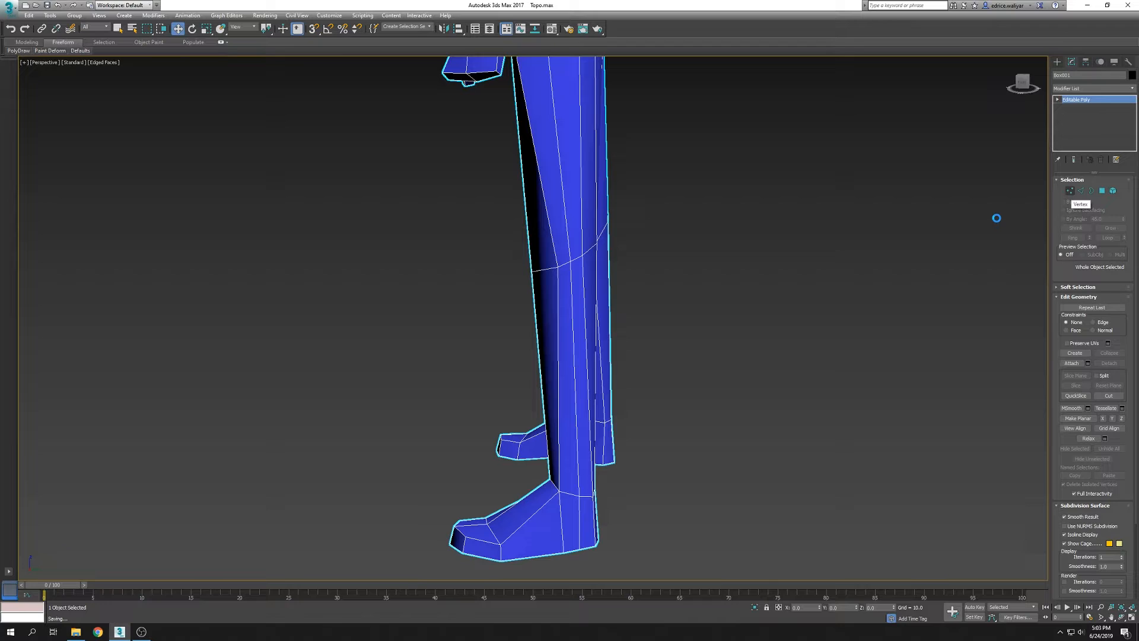
Drag the vertices around the knee into place on the sculpt's surface
{"action": "left_click", "coordinate": [1069, 190]}
{"action": "mouse_move", "coordinate": [19, 51]}
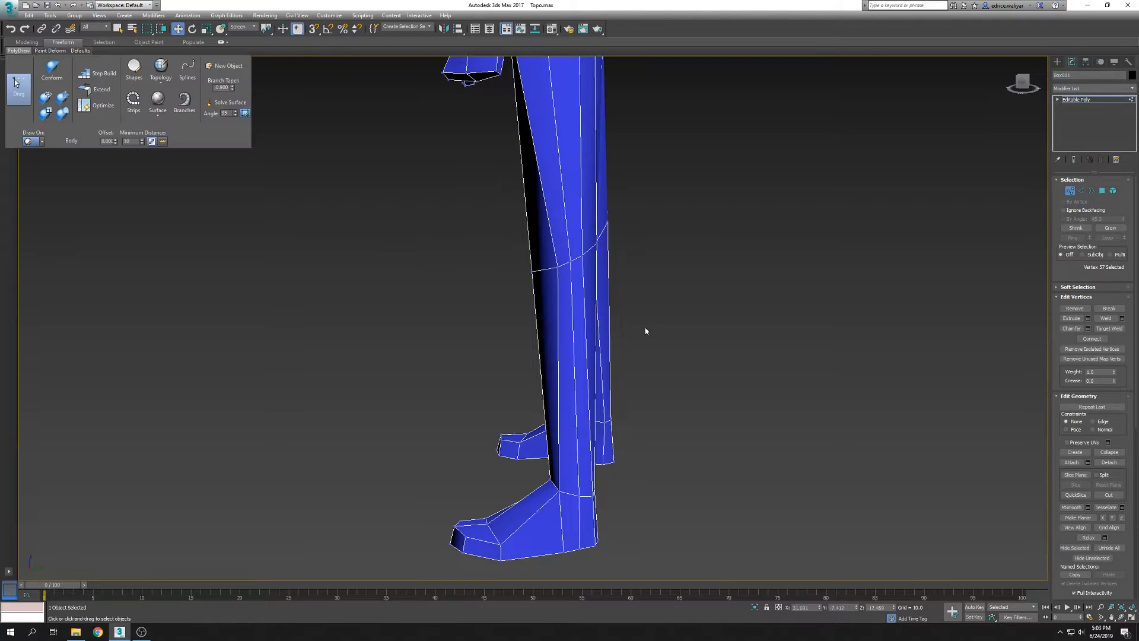
{"action": "middle_click_drag", "start_coordinate": [629, 332], "coordinate": [539, 298], "text": "alt"}
{"action": "scroll", "coordinate": [539, 297], "scroll_direction": "up", "scroll_amount": 5}
{"action": "left_click", "coordinate": [501, 315]}
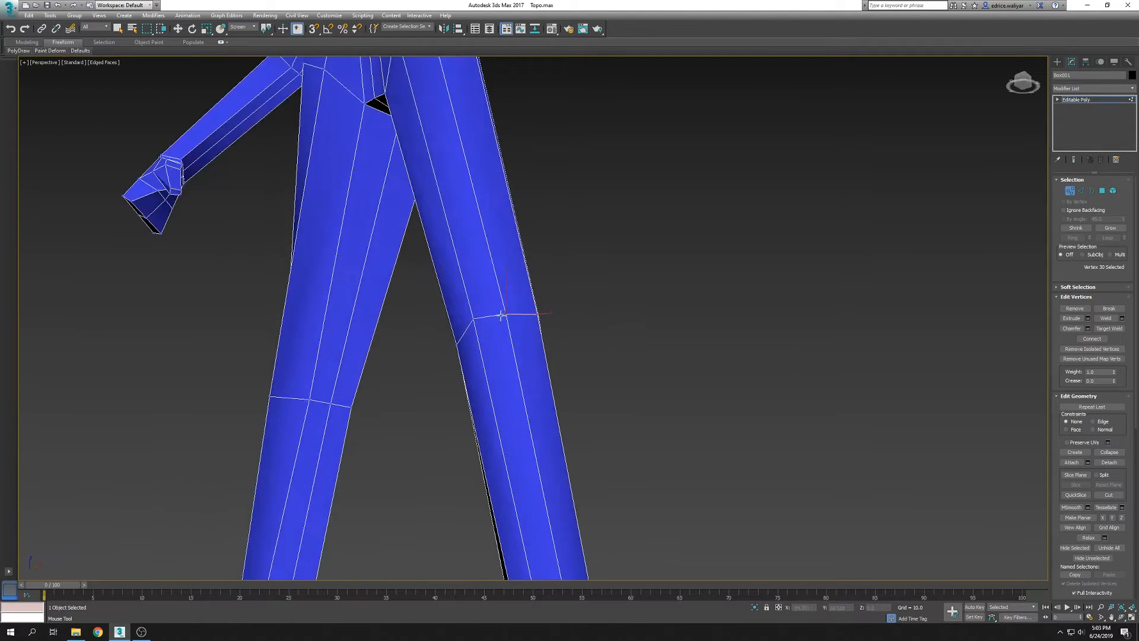
{"action": "middle_click_drag", "start_coordinate": [495, 333], "coordinate": [441, 319], "text": "alt"}
{"action": "left_click", "coordinate": [441, 319]}
{"action": "middle_click_drag", "start_coordinate": [546, 302], "coordinate": [796, 391], "text": "alt"}
{"action": "left_click", "coordinate": [459, 274]}
{"action": "scroll", "coordinate": [457, 297], "scroll_direction": "down", "scroll_amount": 4}
{"action": "scroll", "coordinate": [722, 439], "scroll_direction": "down", "scroll_amount": 3}
{"action": "scroll", "coordinate": [717, 415], "scroll_direction": "up", "scroll_amount": 3}
{"action": "scroll", "coordinate": [769, 370], "scroll_direction": "down", "scroll_amount": 3}
{"action": "scroll", "coordinate": [494, 253], "scroll_direction": "up", "scroll_amount": 3}
{"action": "scroll", "coordinate": [593, 332], "scroll_direction": "up", "scroll_amount": 3}
{"action": "middle_click_drag", "start_coordinate": [894, 406], "coordinate": [767, 454], "text": "alt"}
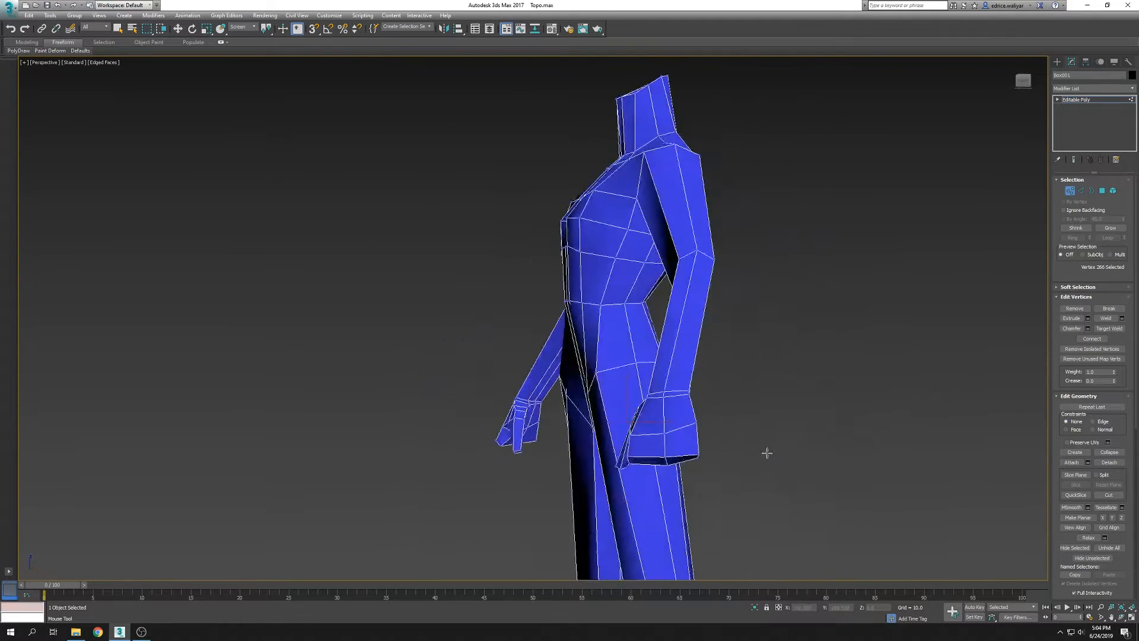
Connect the edge ring running across the arm, torso and leg to add a new vertical edge loop
{"action": "left_click", "coordinate": [1080, 191]}
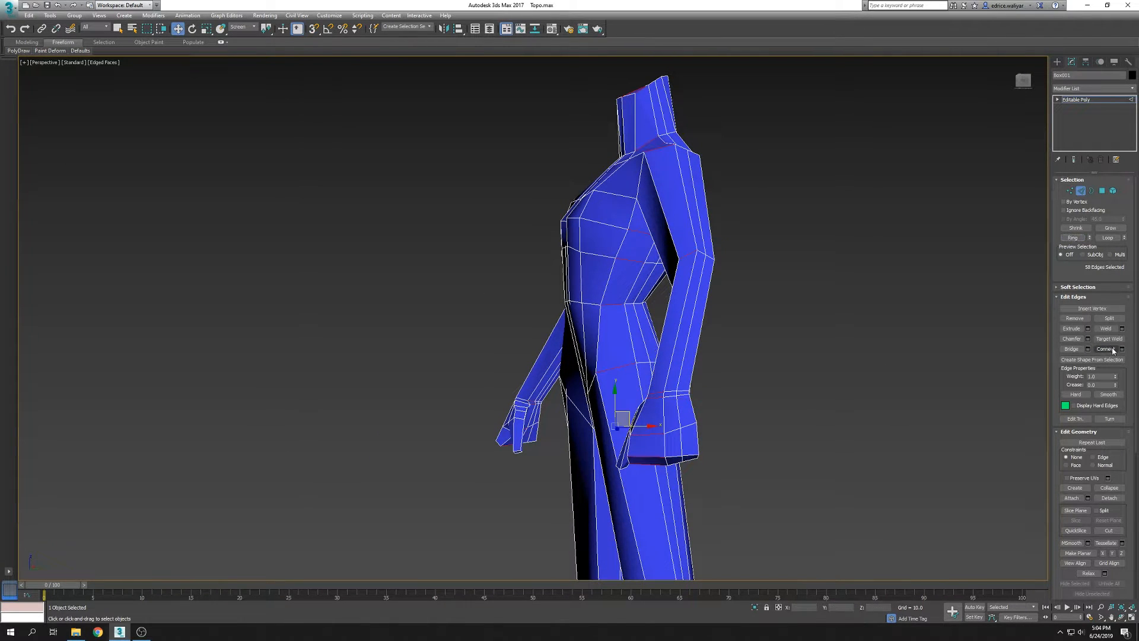
{"action": "middle_click_drag", "start_coordinate": [763, 363], "coordinate": [955, 236], "text": "alt"}
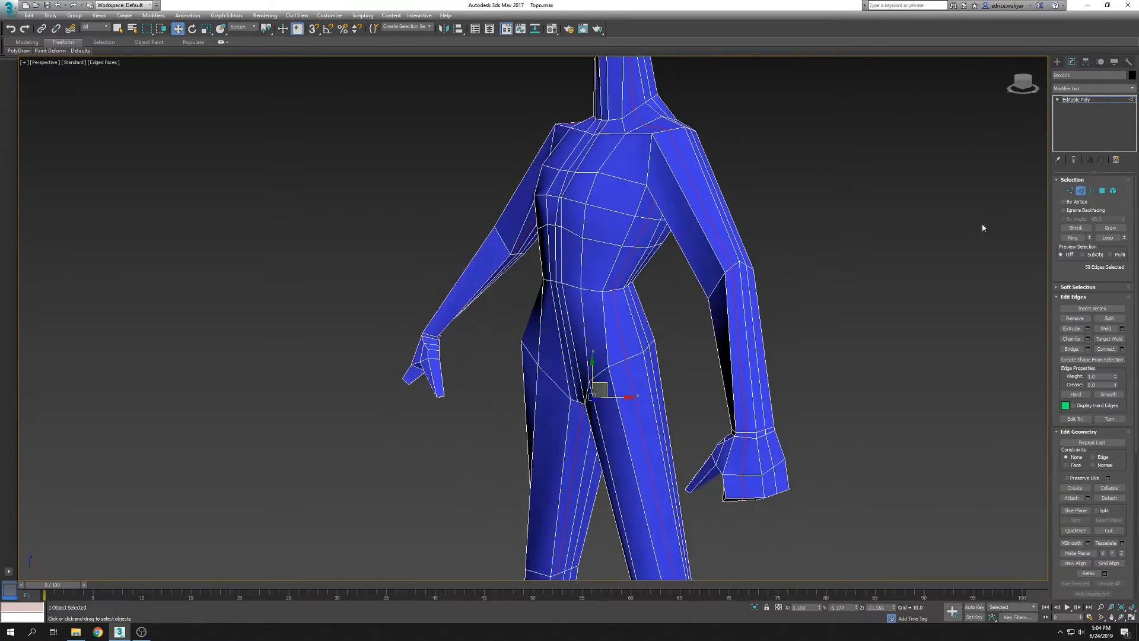
{"action": "key", "text": "2"}
Conform the body with its new edge loop to the sculpt by brushing over the neck, torso, arms and legs
{"action": "mouse_move", "coordinate": [20, 52]}
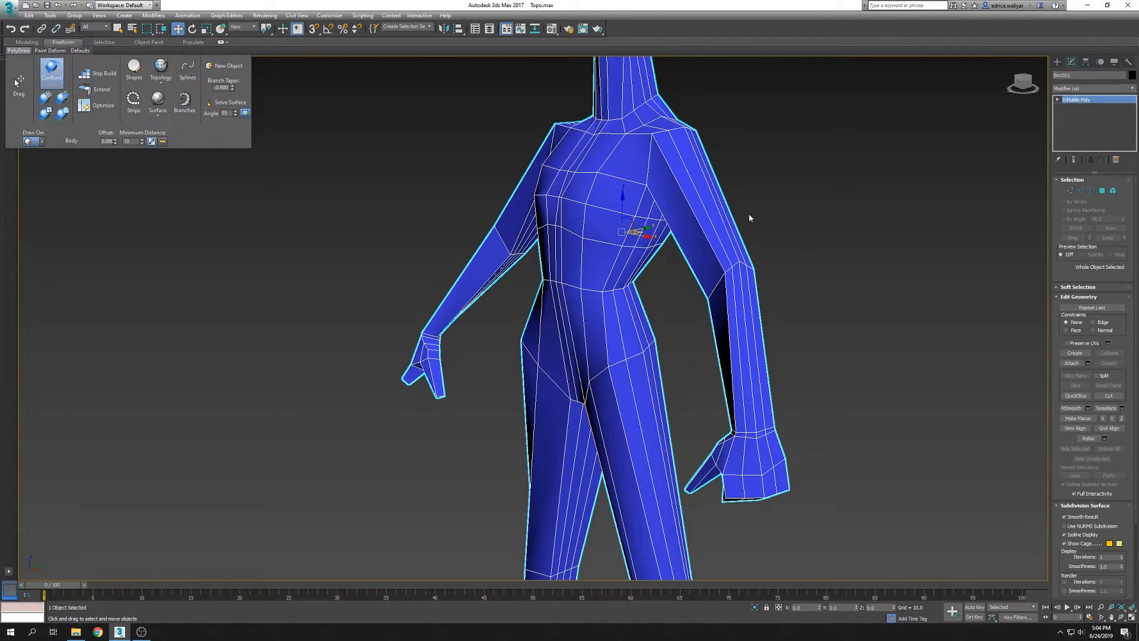
{"action": "middle_click_drag", "start_coordinate": [751, 218], "coordinate": [699, 320]}
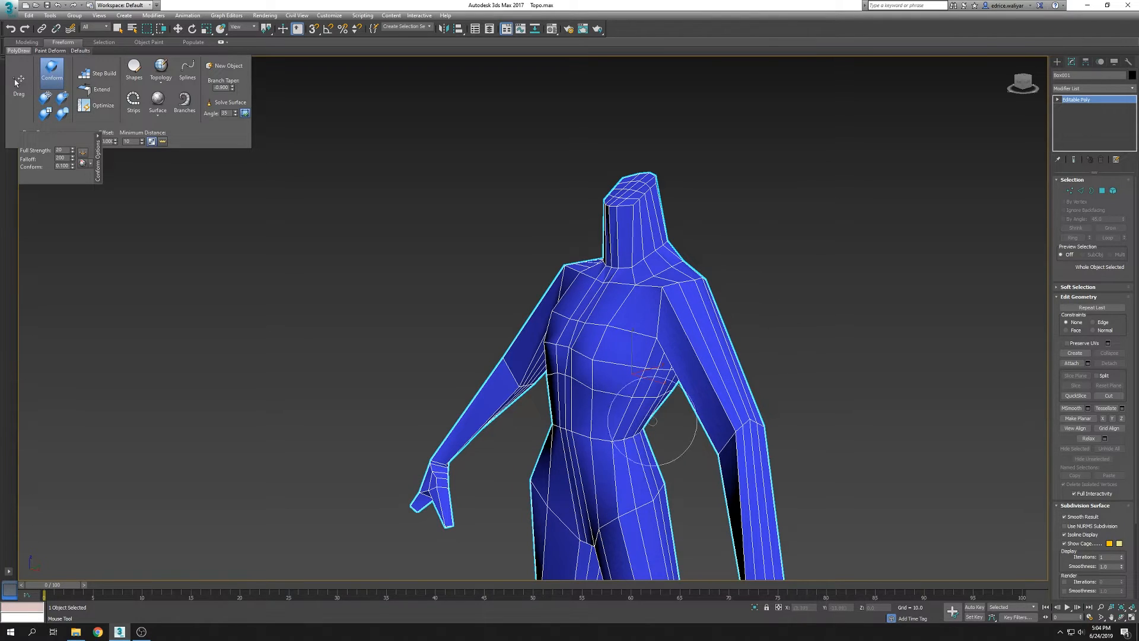
{"action": "middle_click_drag", "start_coordinate": [751, 433], "coordinate": [629, 246], "text": "alt"}
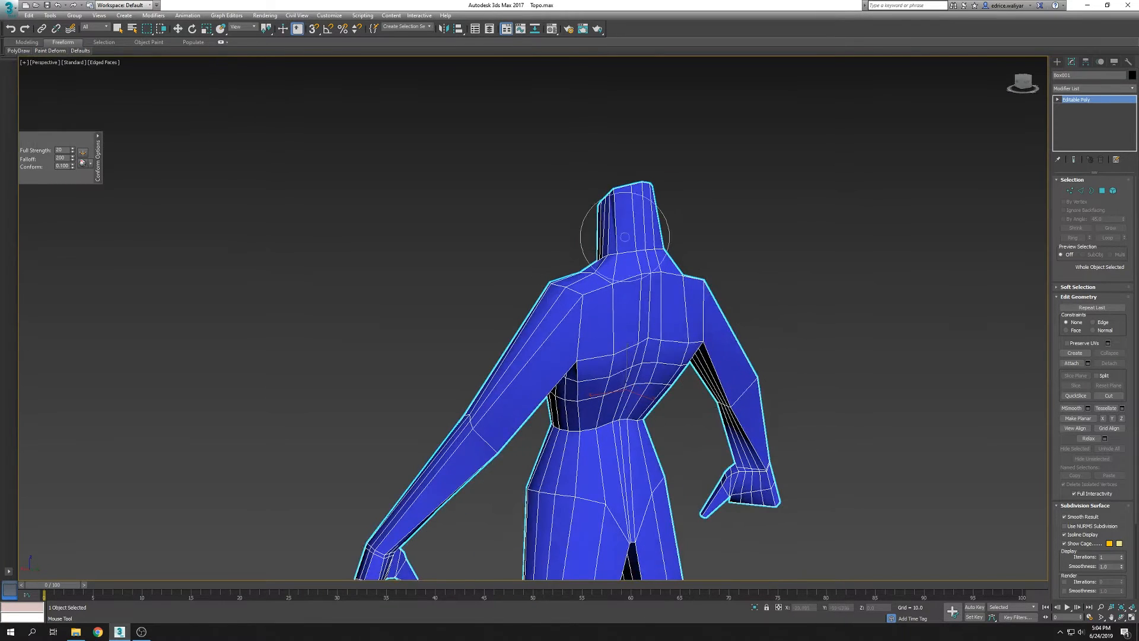
{"action": "middle_click_drag", "start_coordinate": [448, 487], "coordinate": [571, 358], "text": "alt"}
{"action": "middle_click_drag", "start_coordinate": [492, 455], "coordinate": [540, 261], "text": "alt"}
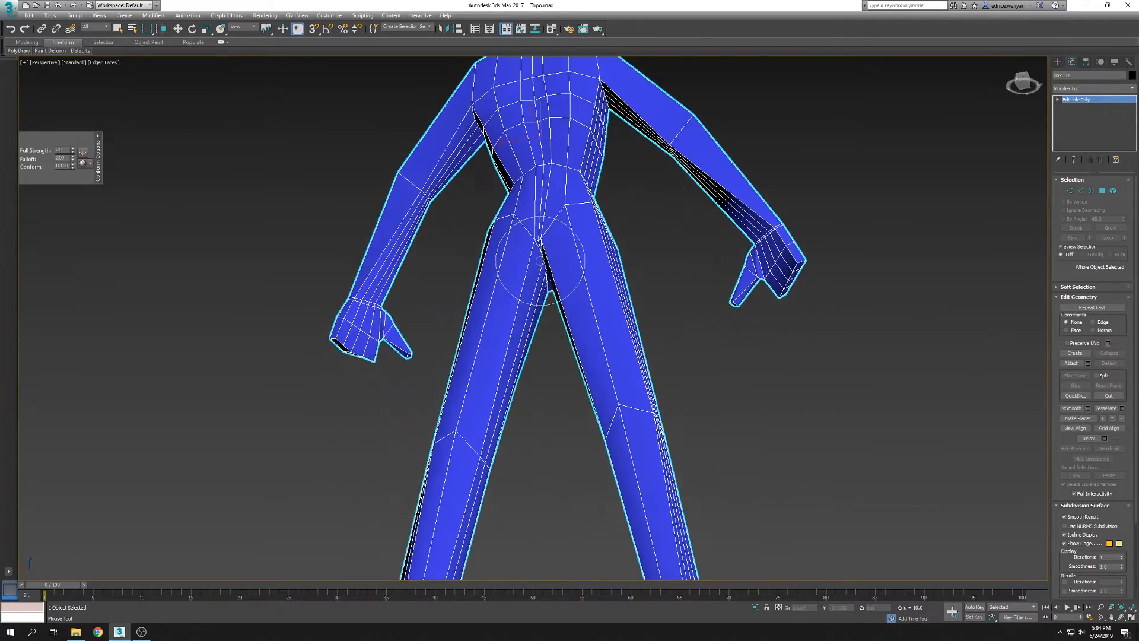
{"action": "middle_click_drag", "start_coordinate": [494, 439], "coordinate": [574, 373], "text": "alt"}
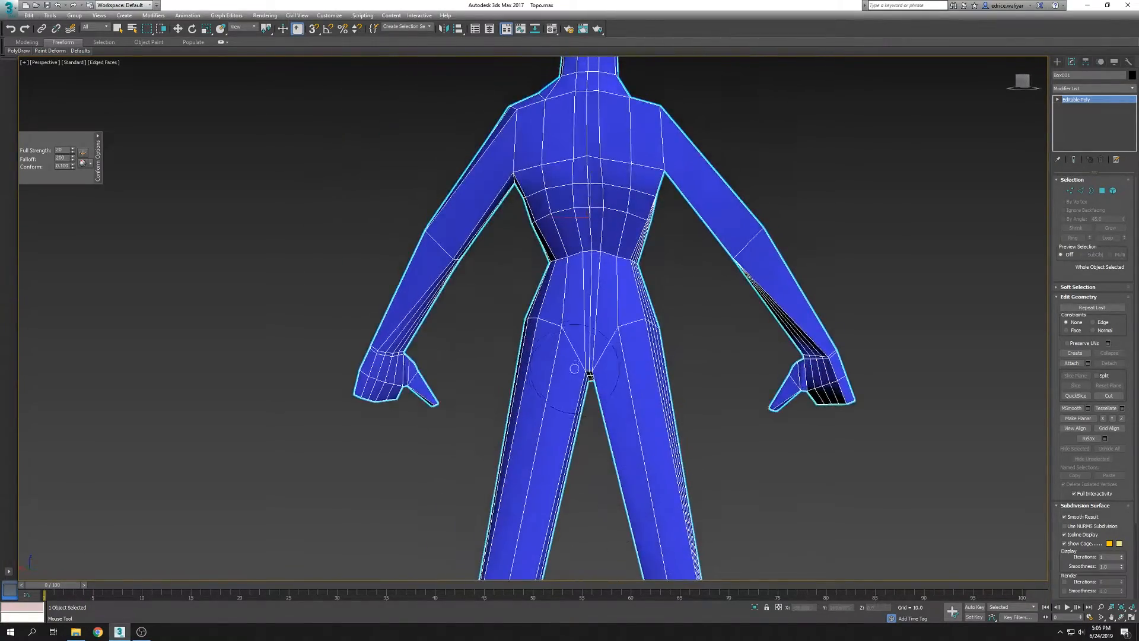
{"action": "middle_click_drag", "start_coordinate": [632, 423], "coordinate": [688, 356], "text": "alt"}
Show the sculpt again and set up vertex dragging for the crotch strip
{"action": "scroll", "coordinate": [688, 356], "scroll_direction": "up", "scroll_amount": 3}
{"action": "key", "text": "w"}
{"action": "left_click", "coordinate": [1070, 191]}
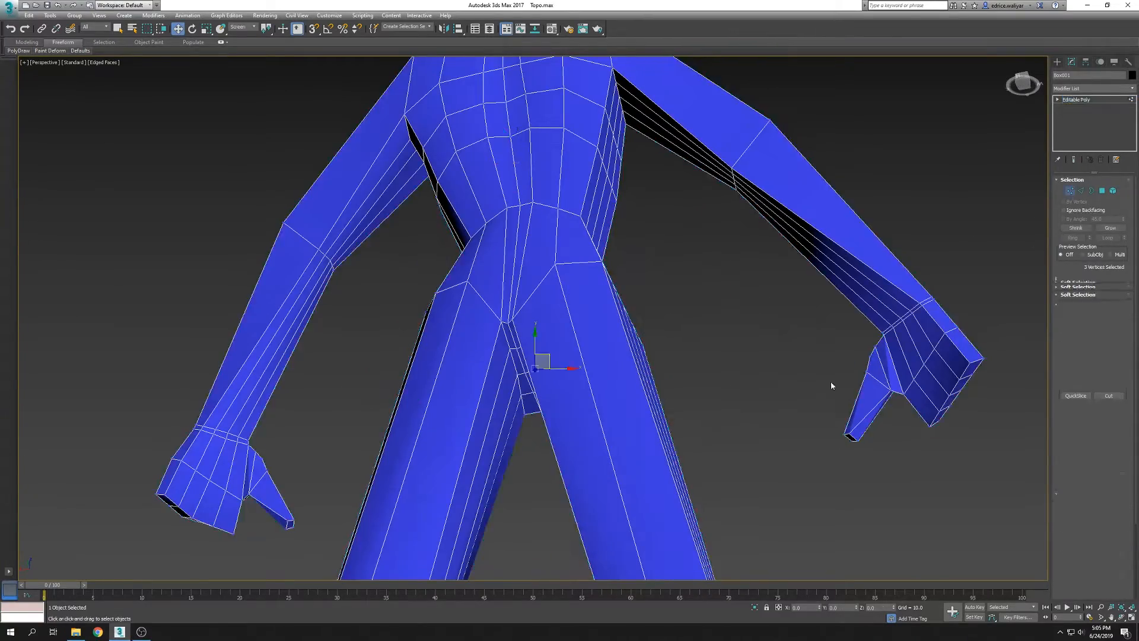
{"action": "middle_click_drag", "start_coordinate": [860, 377], "coordinate": [720, 379], "text": "alt"}
{"action": "scroll", "coordinate": [505, 310], "scroll_direction": "up", "scroll_amount": 3}
{"action": "mouse_move", "coordinate": [18, 51]}
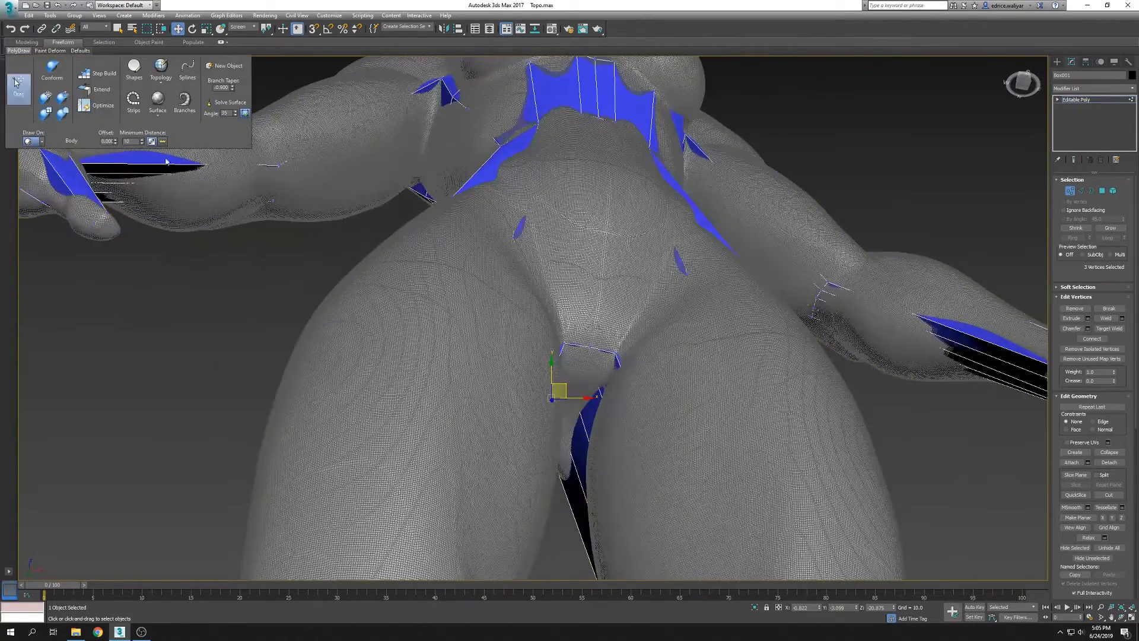
{"action": "left_click", "coordinate": [18, 87]}
Drag the crotch strip's vertices onto the sculpt's surface between the legs
{"action": "scroll", "coordinate": [618, 354], "scroll_direction": "up", "scroll_amount": 3}
{"action": "left_click_drag", "start_coordinate": [618, 354], "coordinate": [621, 359]}
{"action": "scroll", "coordinate": [610, 396], "scroll_direction": "up", "scroll_amount": 4}
{"action": "key", "text": "F3"}
{"action": "key", "text": "F3"}
{"action": "left_click_drag", "start_coordinate": [566, 383], "coordinate": [592, 407]}
{"action": "key", "text": "F3"}
{"action": "key", "text": "F3"}
{"action": "left_click_drag", "start_coordinate": [518, 456], "coordinate": [553, 502]}
{"action": "middle_click_drag", "start_coordinate": [575, 501], "coordinate": [578, 351]}
{"action": "key", "text": "F3"}
{"action": "left_click_drag", "start_coordinate": [481, 398], "coordinate": [481, 399]}
{"action": "key", "text": "F3"}
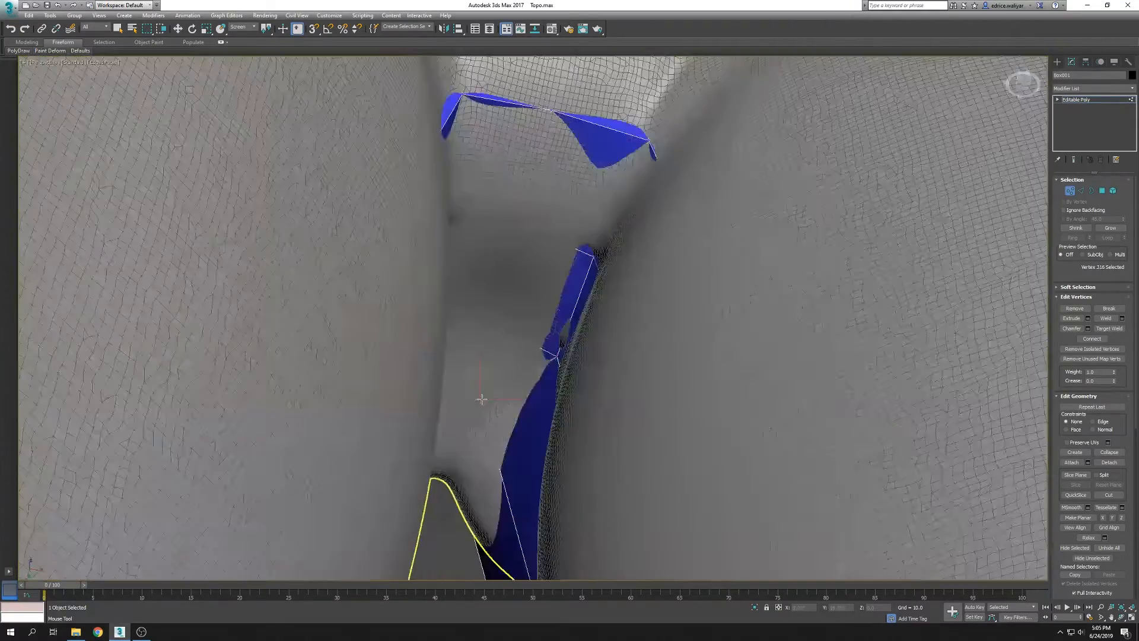
Refine the front crotch vertices against the sculpt, checking the hips in wireframe
{"action": "scroll", "coordinate": [605, 299], "scroll_direction": "down", "scroll_amount": 6}
{"action": "scroll", "coordinate": [700, 285], "scroll_direction": "down", "scroll_amount": 2}
{"action": "key", "text": "F3"}
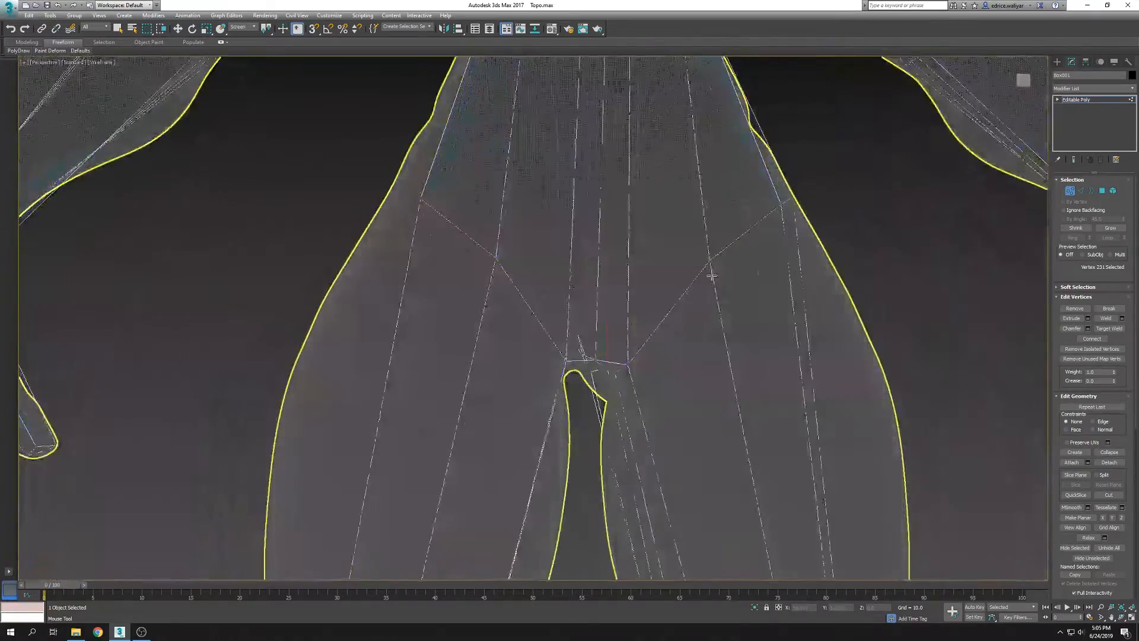
{"action": "middle_click_drag", "start_coordinate": [712, 273], "coordinate": [751, 342], "text": "alt"}
{"action": "scroll", "coordinate": [751, 341], "scroll_direction": "down", "scroll_amount": 2}
{"action": "mouse_move", "coordinate": [755, 193]}
{"action": "middle_mouse_down"}
{"action": "mouse_move", "coordinate": [706, 333]}
{"action": "mouse_move", "coordinate": [724, 337]}
{"action": "mouse_move", "coordinate": [689, 389]}
{"action": "mouse_move", "coordinate": [747, 415]}
{"action": "mouse_move", "coordinate": [754, 255]}
{"action": "middle_mouse_up"}
{"action": "key", "text": "F3"}
{"action": "key", "text": "F3"}
{"action": "scroll", "coordinate": [755, 438], "scroll_direction": "down", "scroll_amount": 3}
{"action": "scroll", "coordinate": [755, 460], "scroll_direction": "up", "scroll_amount": 3}
Fit the knuckle vertices at the end of the low-poly hand to the gaps between the sculpt's fingers
{"action": "left_click", "coordinate": [755, 460]}
{"action": "key", "text": "F3"}
{"action": "middle_click_drag", "start_coordinate": [755, 461], "coordinate": [691, 302], "text": "alt"}
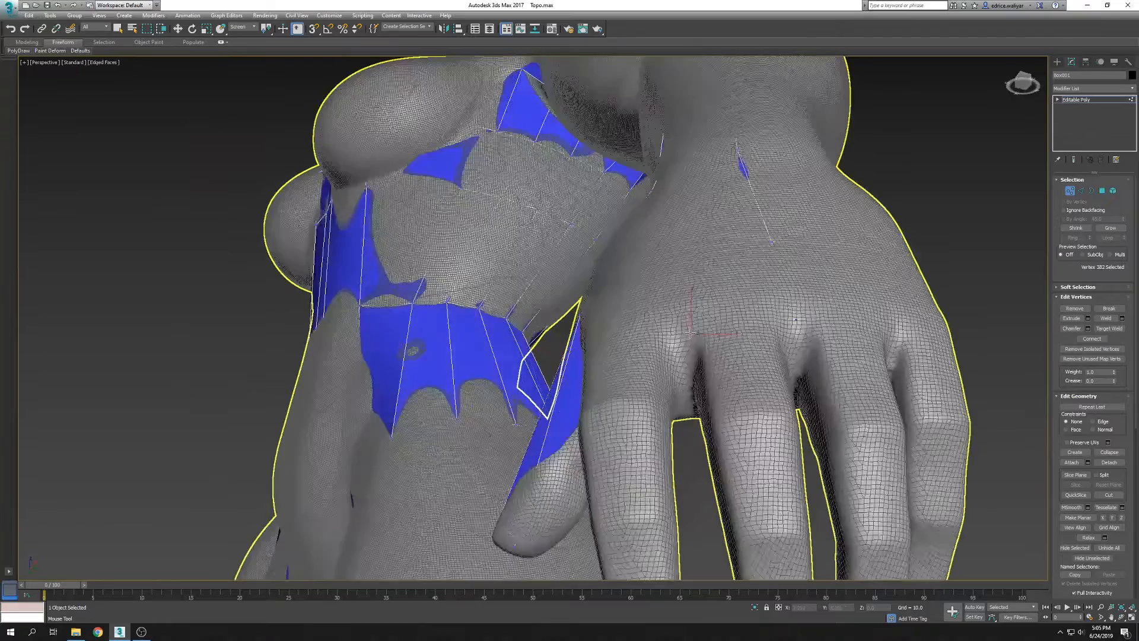
{"action": "key", "text": "F3"}
{"action": "mouse_move", "coordinate": [681, 263]}
{"action": "middle_mouse_down", "text": "alt"}
{"action": "mouse_move", "coordinate": [732, 445]}
{"action": "mouse_move", "coordinate": [701, 345]}
{"action": "mouse_move", "coordinate": [724, 357]}
{"action": "mouse_move", "coordinate": [826, 348]}
{"action": "mouse_move", "coordinate": [752, 349]}
{"action": "mouse_move", "coordinate": [936, 415]}
{"action": "mouse_move", "coordinate": [945, 381]}
{"action": "mouse_move", "coordinate": [971, 372]}
{"action": "middle_mouse_up", "text": "alt"}
{"action": "key", "text": "F3"}
{"action": "key", "text": "F3"}
{"action": "key", "text": "F3"}
{"action": "key", "text": "F3"}
{"action": "key", "text": "F3"}
{"action": "scroll", "coordinate": [753, 349], "scroll_direction": "down", "scroll_amount": 5}
Hide the sculpt and extrude the hand's index and ring finger polygons by 2.117
{"action": "right_click", "coordinate": [946, 381]}
{"action": "right_click", "coordinate": [945, 381]}
{"action": "left_click", "coordinate": [972, 350]}
{"action": "key", "text": "4"}
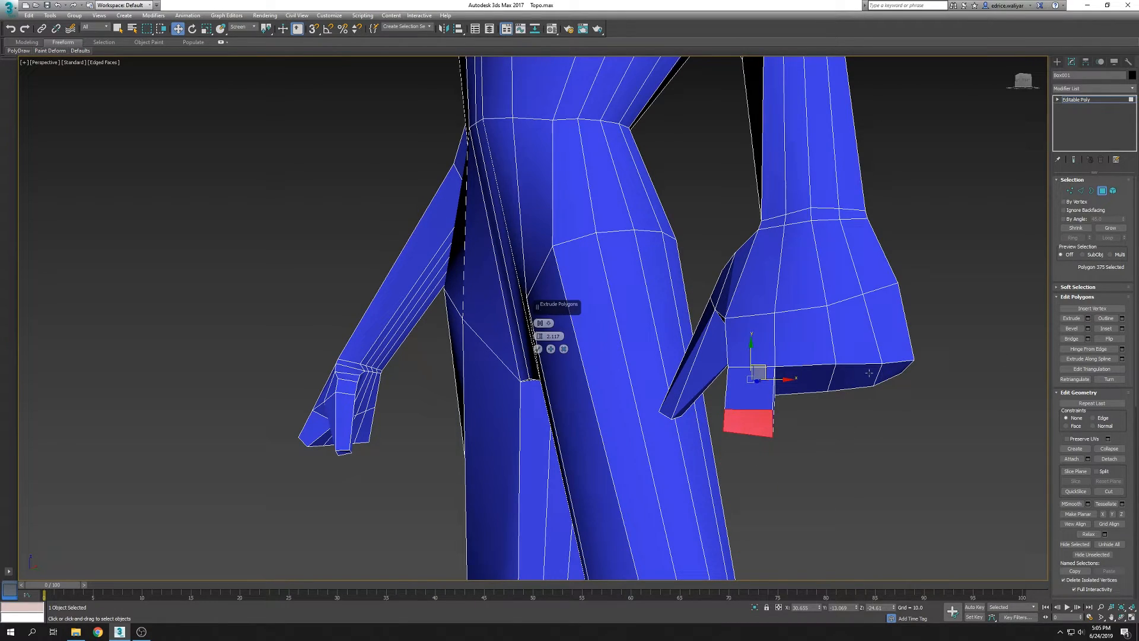
Unhide the sculpt and drag the extruded index finger's vertices to fit it
{"action": "right_click", "coordinate": [943, 440]}
{"action": "left_click", "coordinate": [973, 401]}
{"action": "middle_click_drag", "start_coordinate": [980, 468], "coordinate": [949, 386], "text": "alt"}
{"action": "left_click", "coordinate": [1070, 191]}
{"action": "scroll", "coordinate": [716, 342], "scroll_direction": "up", "scroll_amount": 5}
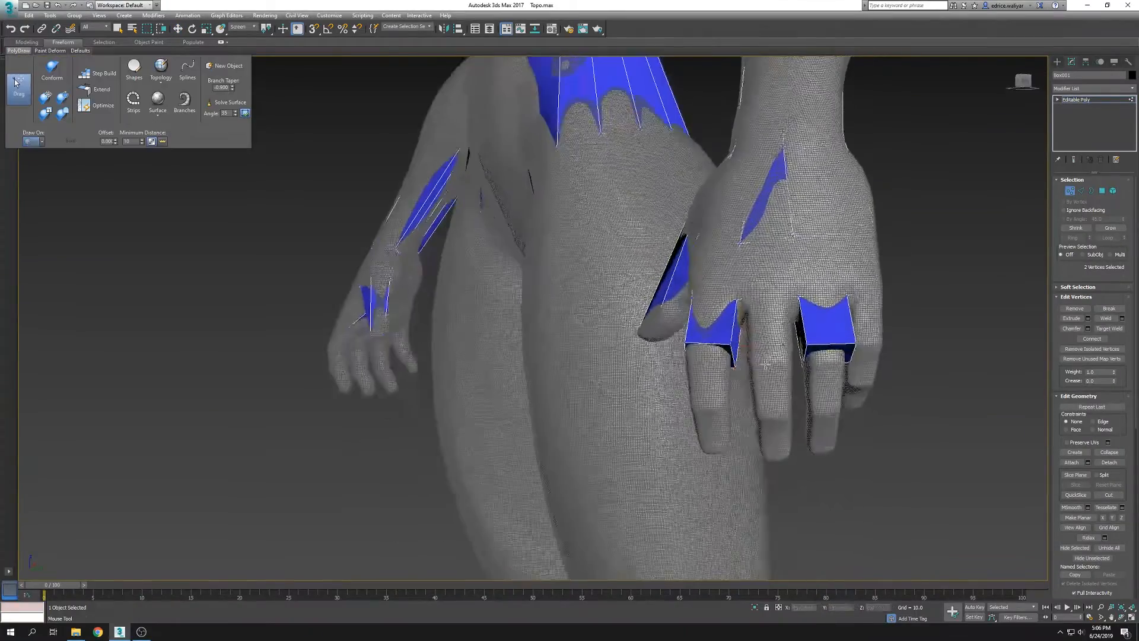
{"action": "middle_click_drag", "start_coordinate": [720, 348], "coordinate": [704, 406], "text": "alt"}
{"action": "scroll", "coordinate": [528, 372], "scroll_direction": "up", "scroll_amount": 5}
{"action": "scroll", "coordinate": [463, 376], "scroll_direction": "down", "scroll_amount": 6}
{"action": "middle_click_drag", "start_coordinate": [463, 376], "coordinate": [570, 368], "text": "alt"}
{"action": "middle_click_drag", "start_coordinate": [652, 297], "coordinate": [718, 391]}
{"action": "scroll", "coordinate": [741, 415], "scroll_direction": "down", "scroll_amount": 5}
{"action": "scroll", "coordinate": [718, 391], "scroll_direction": "up", "scroll_amount": 5}
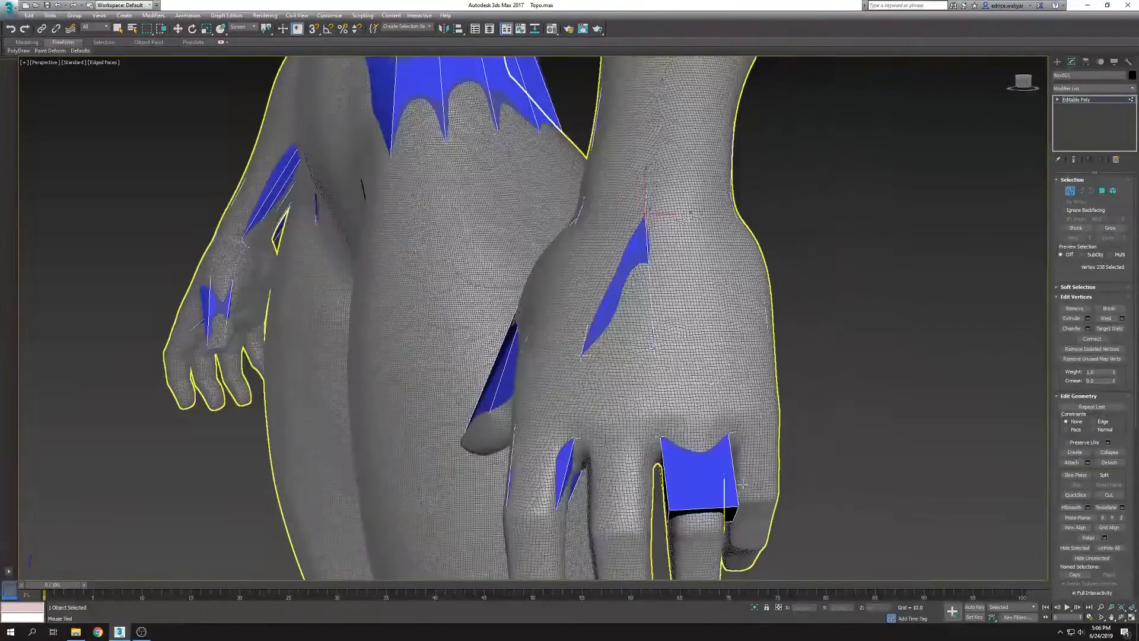
Drag the end vertices of the extruded ring finger onto the sculpted finger
{"action": "middle_click_drag", "start_coordinate": [712, 475], "coordinate": [683, 356]}
{"action": "scroll", "coordinate": [682, 385], "scroll_direction": "up", "scroll_amount": 3}
{"action": "left_click_drag", "start_coordinate": [656, 411], "coordinate": [665, 450]}
{"action": "middle_click_drag", "start_coordinate": [785, 472], "coordinate": [736, 406], "text": "alt"}
{"action": "left_click_drag", "start_coordinate": [736, 405], "coordinate": [735, 422]}
{"action": "middle_click_drag", "start_coordinate": [734, 422], "coordinate": [854, 380], "text": "alt"}
{"action": "left_click", "coordinate": [885, 351]}
{"action": "scroll", "coordinate": [890, 355], "scroll_direction": "down", "scroll_amount": 4}
{"action": "middle_click_drag", "start_coordinate": [914, 356], "coordinate": [966, 389], "text": "alt"}
Hide the sculpt and extrude the hand's middle and little finger polygons
{"action": "right_click", "coordinate": [1002, 386]}
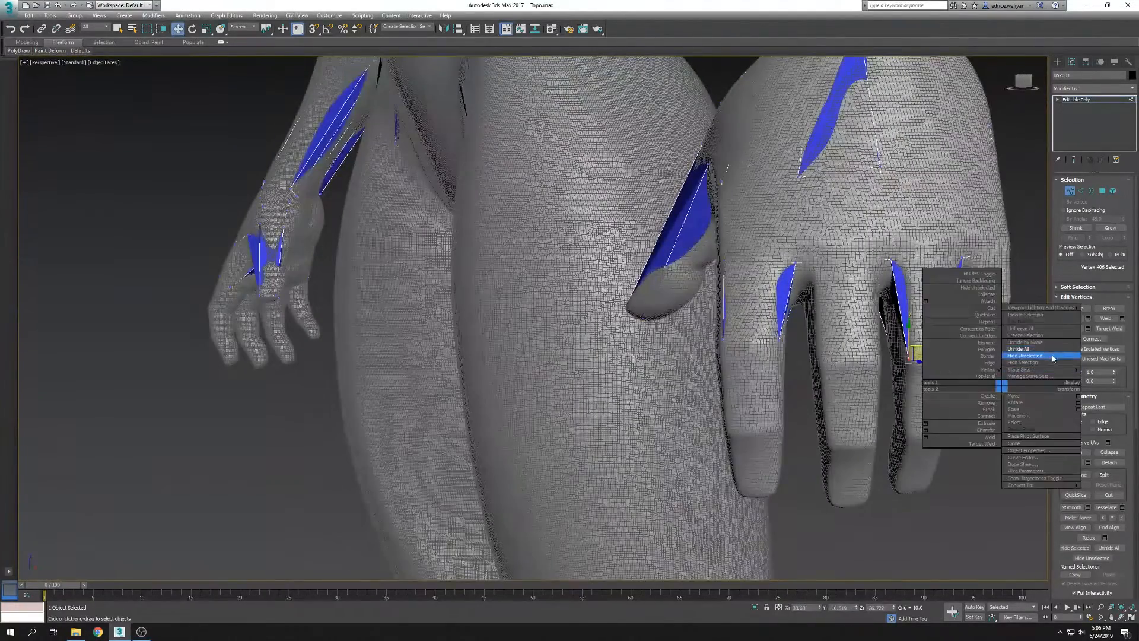
{"action": "left_click", "coordinate": [1053, 356]}
{"action": "key", "text": "4"}
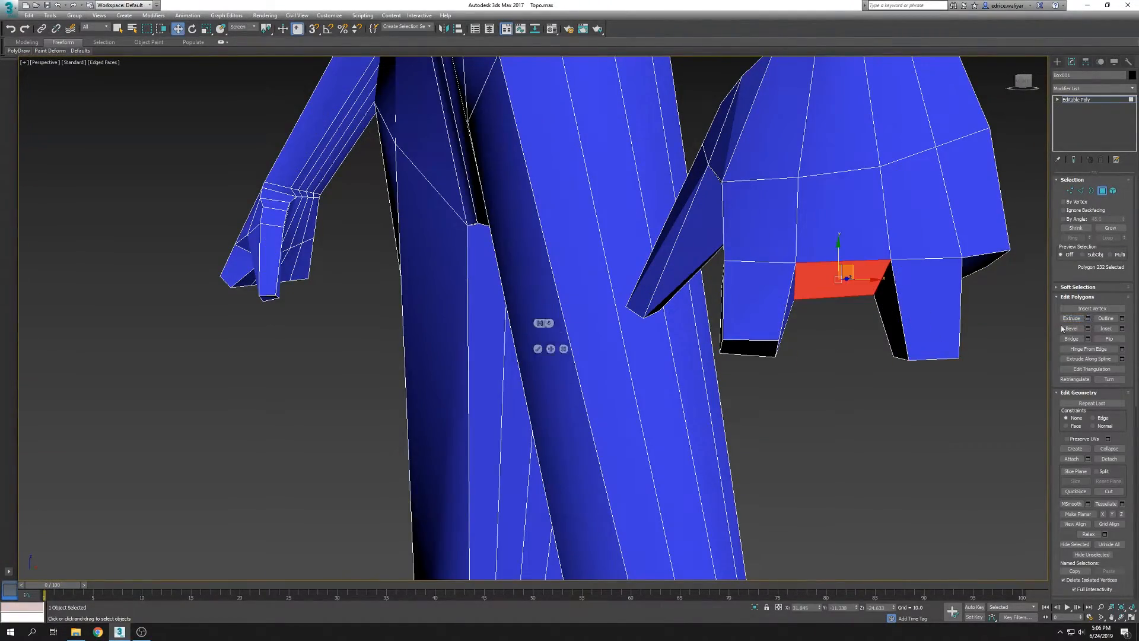
{"action": "left_click", "coordinate": [538, 350]}
{"action": "middle_click_drag", "start_coordinate": [538, 351], "coordinate": [835, 428], "text": "alt"}
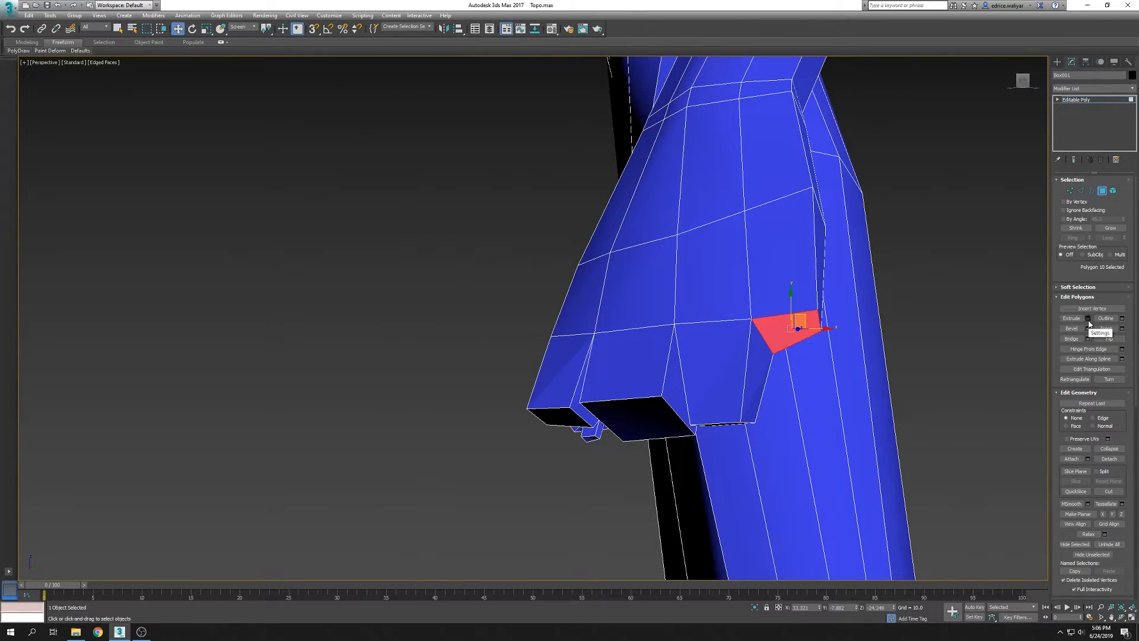
{"action": "left_click", "coordinate": [538, 350]}
{"action": "middle_click_drag", "start_coordinate": [538, 351], "coordinate": [658, 393], "text": "alt"}
Unhide the sculpt and start dragging the newly extruded finger vertices onto it
{"action": "right_click", "coordinate": [949, 369]}
{"action": "left_click", "coordinate": [1008, 313]}
{"action": "left_click", "coordinate": [1069, 193]}
{"action": "mouse_move", "coordinate": [19, 51]}
{"action": "left_click", "coordinate": [19, 86]}
{"action": "scroll", "coordinate": [658, 393], "scroll_direction": "up", "scroll_amount": 3}
{"action": "left_click_drag", "start_coordinate": [605, 392], "coordinate": [639, 378]}
{"action": "mouse_move", "coordinate": [639, 378]}
{"action": "middle_mouse_down", "text": "alt"}
{"action": "mouse_move", "coordinate": [746, 391]}
{"action": "mouse_move", "coordinate": [758, 444]}
{"action": "mouse_move", "coordinate": [769, 389]}
{"action": "mouse_move", "coordinate": [829, 269]}
{"action": "middle_mouse_up", "text": "alt"}
{"action": "key", "text": "F3"}
{"action": "key", "text": "F3"}
{"action": "key", "text": "F3"}
{"action": "key", "text": "F3"}
Drag the remaining end vertices of the middle and little fingers to fit the sculpted fingers
{"action": "middle_click_drag", "start_coordinate": [686, 364], "coordinate": [552, 386], "text": "alt"}
{"action": "left_click_drag", "start_coordinate": [524, 413], "coordinate": [505, 464]}
{"action": "middle_click_drag", "start_coordinate": [505, 463], "coordinate": [594, 436], "text": "alt"}
{"action": "scroll", "coordinate": [504, 409], "scroll_direction": "down", "scroll_amount": 3}
{"action": "left_click_drag", "start_coordinate": [487, 412], "coordinate": [466, 439]}
{"action": "middle_click_drag", "start_coordinate": [472, 440], "coordinate": [638, 412], "text": "alt"}
{"action": "left_click_drag", "start_coordinate": [415, 434], "coordinate": [352, 446]}
{"action": "middle_click_drag", "start_coordinate": [352, 446], "coordinate": [480, 470], "text": "alt"}
{"action": "left_click_drag", "start_coordinate": [316, 418], "coordinate": [333, 415]}
{"action": "middle_click_drag", "start_coordinate": [334, 416], "coordinate": [519, 405], "text": "alt"}
{"action": "scroll", "coordinate": [561, 442], "scroll_direction": "down", "scroll_amount": 3}
{"action": "middle_click_drag", "start_coordinate": [561, 442], "coordinate": [626, 419], "text": "alt"}
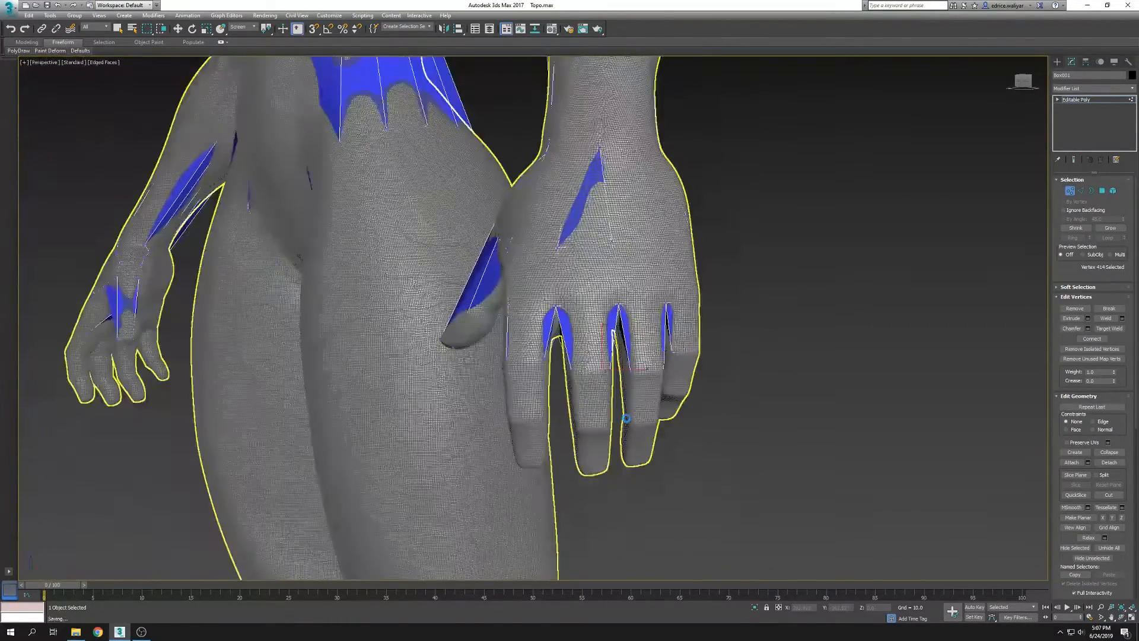
Hide the sculpt and extrude the end polygons of the hand's four fingers
{"action": "key", "text": "4"}
{"action": "middle_click_drag", "start_coordinate": [626, 418], "coordinate": [550, 345], "text": "alt"}
{"action": "right_click", "coordinate": [577, 339]}
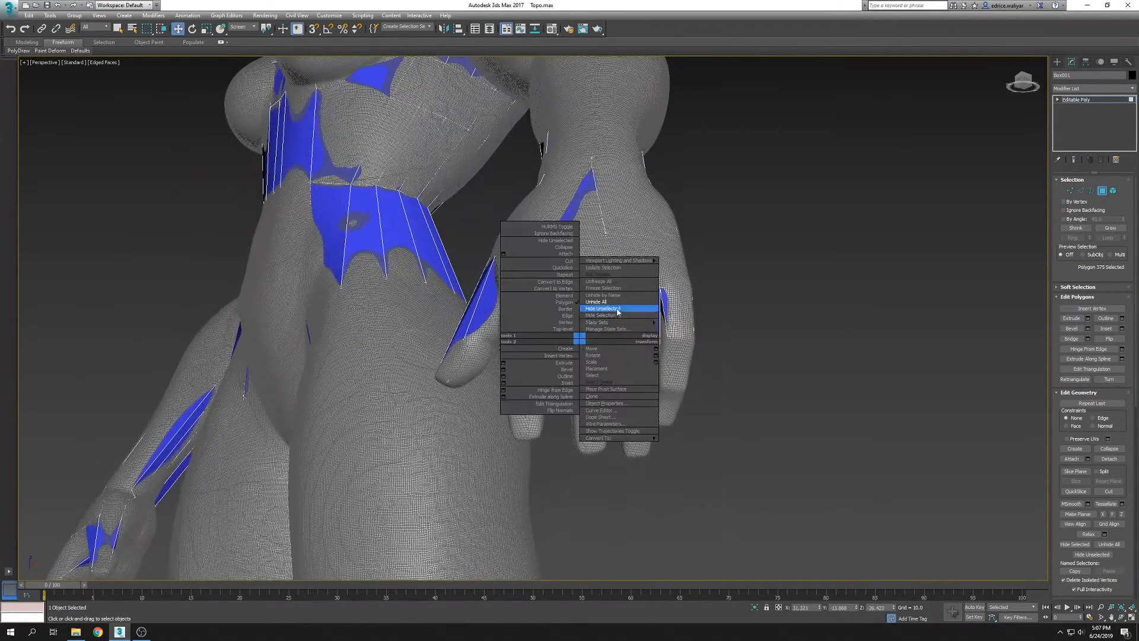
{"action": "left_click", "coordinate": [617, 312]}
{"action": "left_click", "coordinate": [584, 343], "text": "ctrl"}
{"action": "left_click", "coordinate": [1088, 318]}
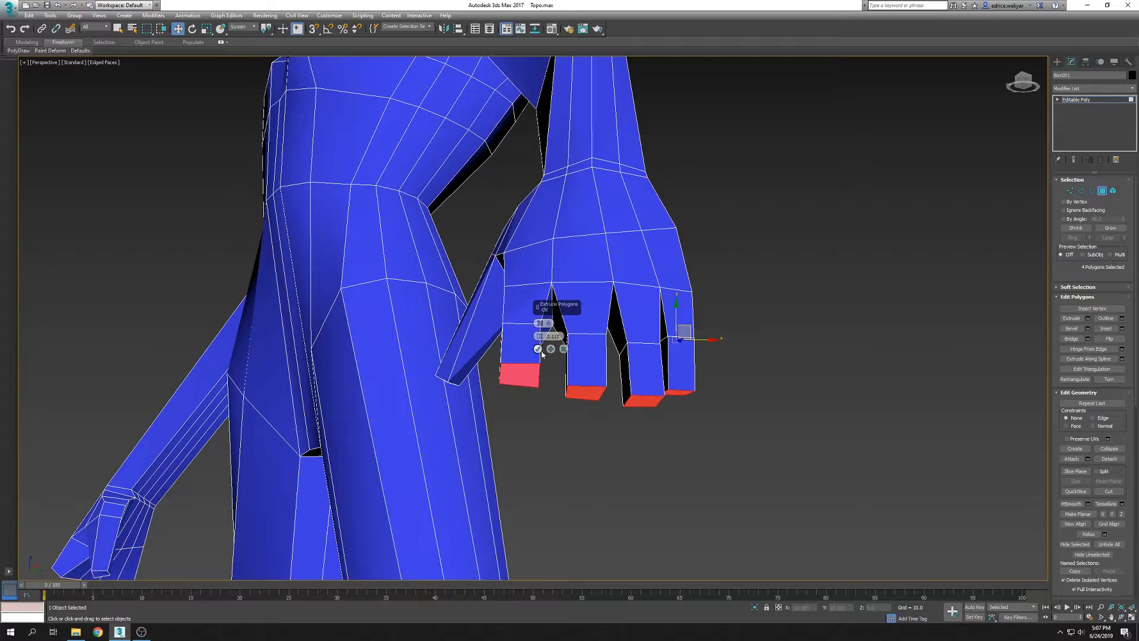
Unhide the sculpt around the newly extruded finger segments
{"action": "middle_click_drag", "start_coordinate": [854, 360], "coordinate": [813, 299], "text": "alt"}
{"action": "right_click", "coordinate": [813, 299]}
{"action": "left_click", "coordinate": [856, 258]}
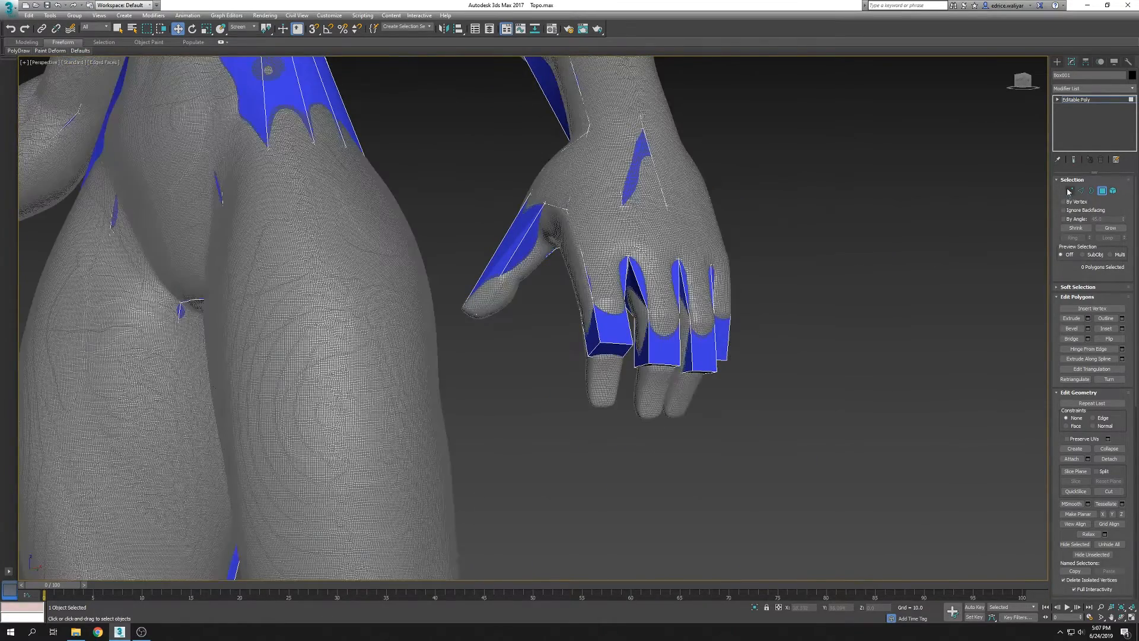
{"action": "middle_click_drag", "start_coordinate": [780, 321], "coordinate": [807, 279], "text": "alt"}
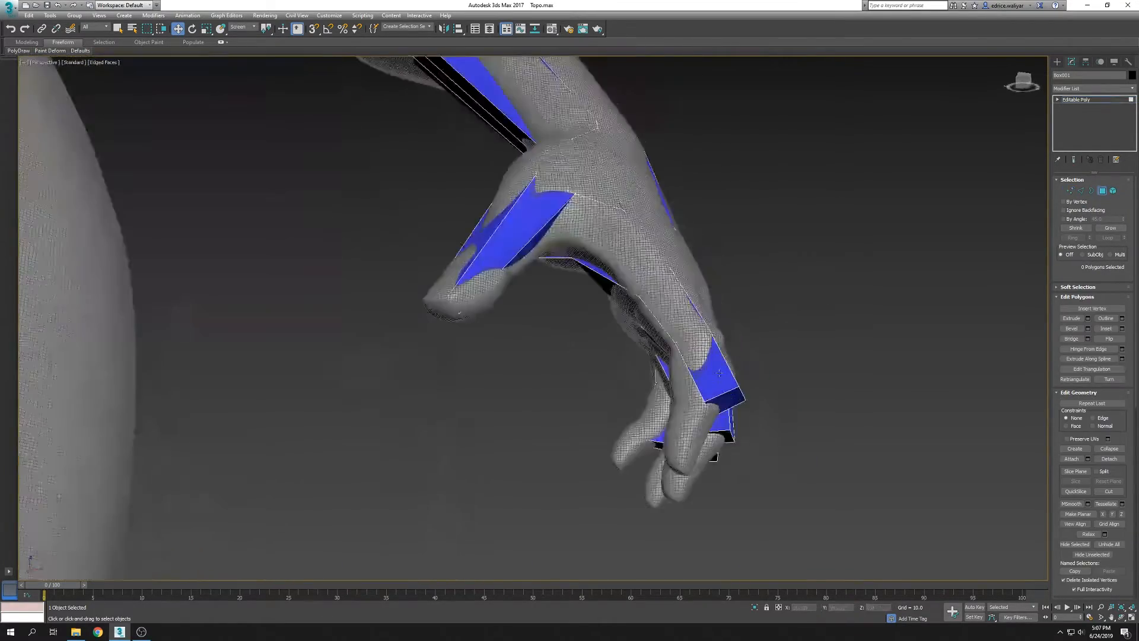
{"action": "scroll", "coordinate": [724, 403], "scroll_direction": "up", "scroll_amount": 3}
{"action": "left_click", "coordinate": [734, 402]}
{"action": "middle_click_drag", "start_coordinate": [811, 450], "coordinate": [823, 466], "text": "alt"}
{"action": "left_click_drag", "start_coordinate": [744, 399], "coordinate": [715, 400]}
{"action": "key", "text": "ctrl+z"}
{"action": "key", "text": "ctrl+z"}
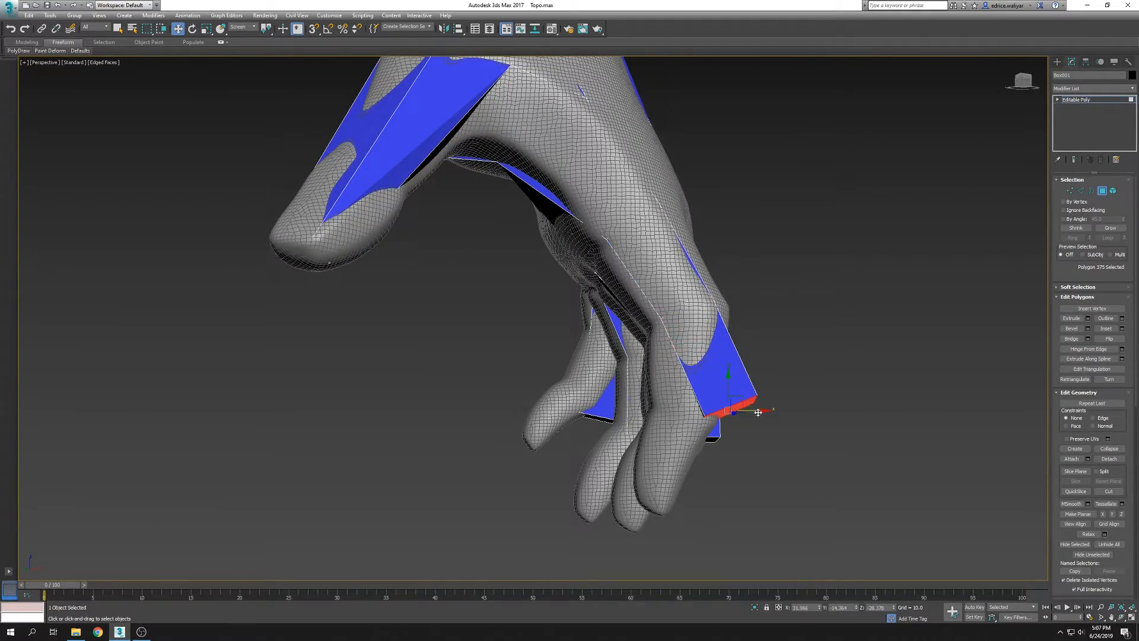
{"action": "middle_click_drag", "start_coordinate": [718, 410], "coordinate": [765, 395], "text": "alt"}
{"action": "left_click", "coordinate": [808, 454]}
{"action": "middle_click_drag", "start_coordinate": [808, 454], "coordinate": [795, 356], "text": "alt"}
{"action": "left_click", "coordinate": [814, 358]}
{"action": "left_click", "coordinate": [876, 394]}
{"action": "middle_click_drag", "start_coordinate": [876, 395], "coordinate": [904, 401], "text": "alt"}
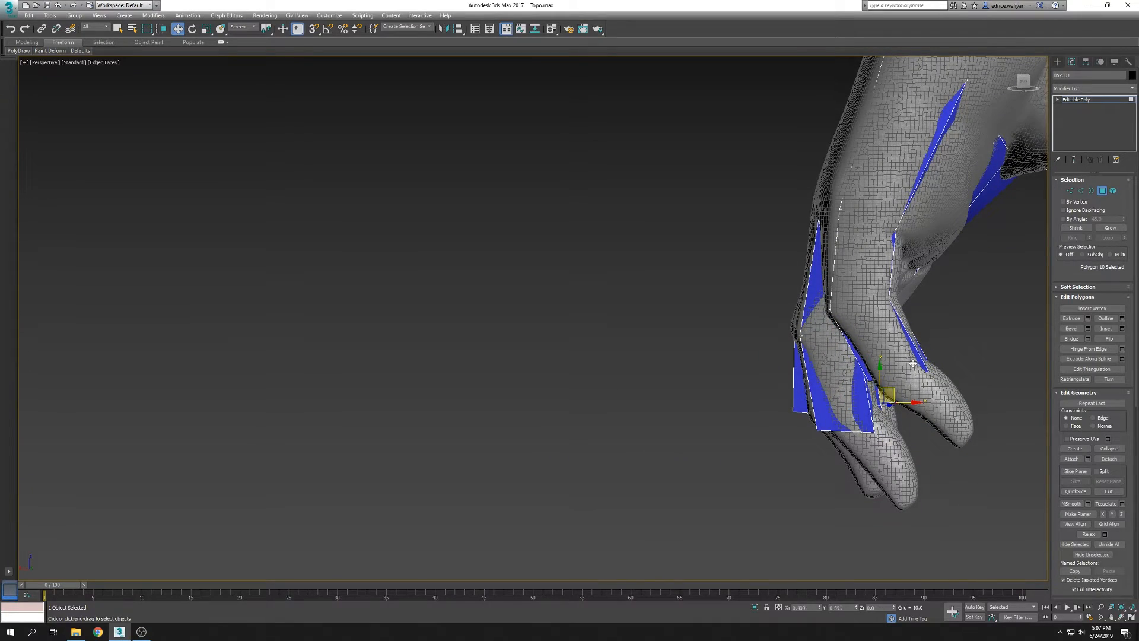
Switch to vertex level and start dragging the extruded segments' end vertices onto the sculpted fingers with the PolyDraw Drag tool
{"action": "left_click", "coordinate": [1071, 191]}
{"action": "middle_click_drag", "start_coordinate": [972, 278], "coordinate": [854, 380], "text": "alt"}
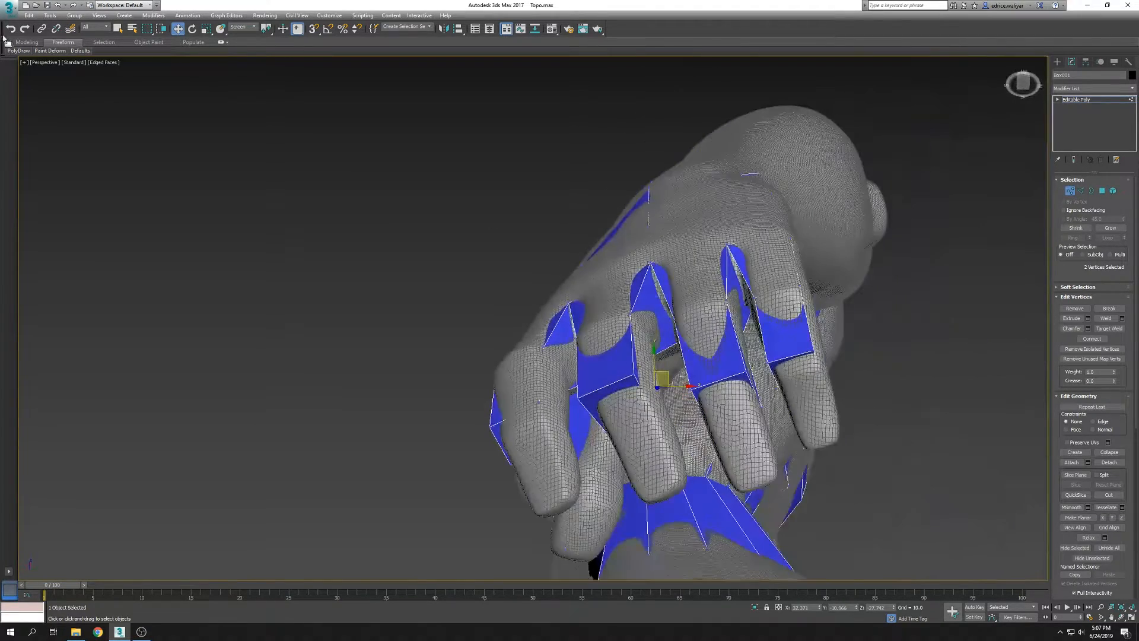
{"action": "mouse_move", "coordinate": [18, 51]}
{"action": "left_click", "coordinate": [24, 97]}
{"action": "scroll", "coordinate": [817, 369], "scroll_direction": "up", "scroll_amount": 5}
{"action": "left_click_drag", "start_coordinate": [807, 328], "coordinate": [808, 330]}
{"action": "middle_click_drag", "start_coordinate": [761, 391], "coordinate": [677, 351], "text": "alt"}
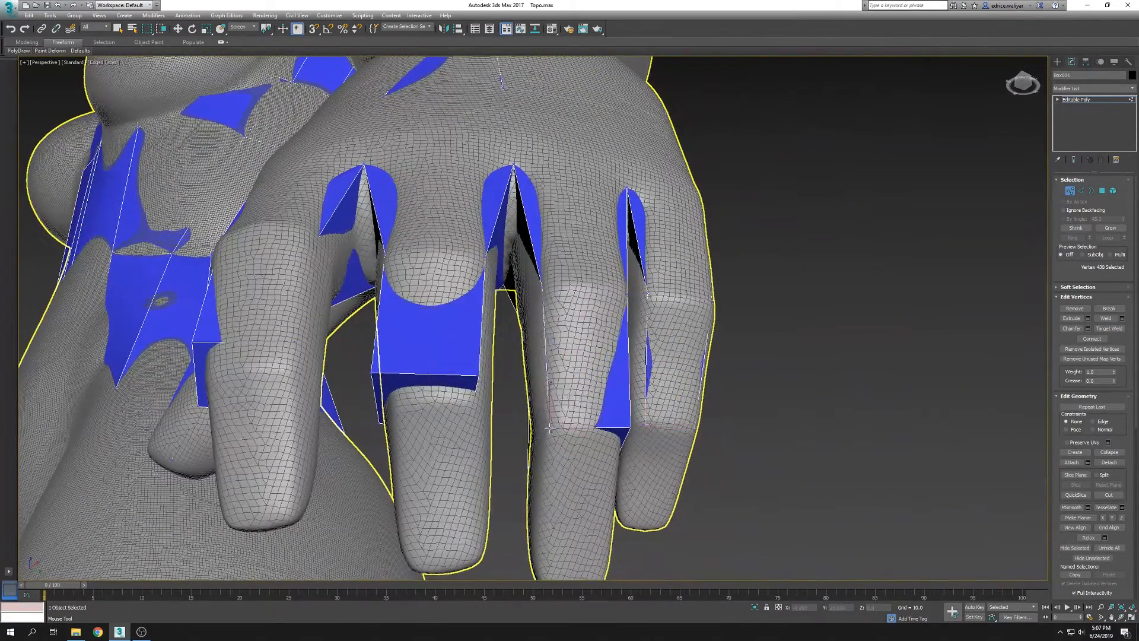
Drag the outer vertices of the remaining extruded finger segments onto the sculpted finger joints
{"action": "middle_click_drag", "start_coordinate": [550, 427], "coordinate": [611, 408], "text": "alt"}
{"action": "middle_click_drag", "start_coordinate": [451, 432], "coordinate": [575, 439], "text": "alt"}
{"action": "left_click_drag", "start_coordinate": [458, 411], "coordinate": [454, 425]}
{"action": "mouse_move", "coordinate": [281, 384]}
{"action": "middle_mouse_down", "text": "alt"}
{"action": "mouse_move", "coordinate": [395, 404]}
{"action": "mouse_move", "coordinate": [237, 351]}
{"action": "middle_mouse_up", "text": "alt"}
{"action": "left_click_drag", "start_coordinate": [360, 351], "coordinate": [330, 335]}
{"action": "middle_click_drag", "start_coordinate": [330, 336], "coordinate": [380, 335], "text": "alt"}
{"action": "key", "text": "F3"}
{"action": "key", "text": "F3"}
Fit the covered vertices between the fingers to the sculpt, alternating between wireframe and shaded display
{"action": "mouse_move", "coordinate": [277, 333]}
{"action": "middle_mouse_down", "text": "alt"}
{"action": "mouse_move", "coordinate": [374, 342]}
{"action": "mouse_move", "coordinate": [327, 427]}
{"action": "mouse_move", "coordinate": [551, 452]}
{"action": "middle_mouse_up", "text": "alt"}
{"action": "key", "text": "F3"}
{"action": "left_click", "coordinate": [325, 446]}
{"action": "key", "text": "F3"}
{"action": "mouse_move", "coordinate": [469, 413]}
{"action": "middle_mouse_down", "text": "alt"}
{"action": "mouse_move", "coordinate": [379, 430]}
{"action": "mouse_move", "coordinate": [477, 419]}
{"action": "mouse_move", "coordinate": [521, 437]}
{"action": "mouse_move", "coordinate": [569, 430]}
{"action": "middle_mouse_up", "text": "alt"}
{"action": "left_click", "coordinate": [380, 430]}
{"action": "key", "text": "F3"}
{"action": "left_click", "coordinate": [475, 416]}
{"action": "key", "text": "F3"}
{"action": "scroll", "coordinate": [652, 426], "scroll_direction": "down", "scroll_amount": 4}
Select the end polygons of the four fingers in wireframe display and extrude them towards the fingertips
{"action": "key", "text": "F3"}
{"action": "mouse_move", "coordinate": [651, 425]}
{"action": "middle_mouse_down", "text": "alt"}
{"action": "mouse_move", "coordinate": [529, 405]}
{"action": "mouse_move", "coordinate": [842, 398]}
{"action": "middle_mouse_up", "text": "alt"}
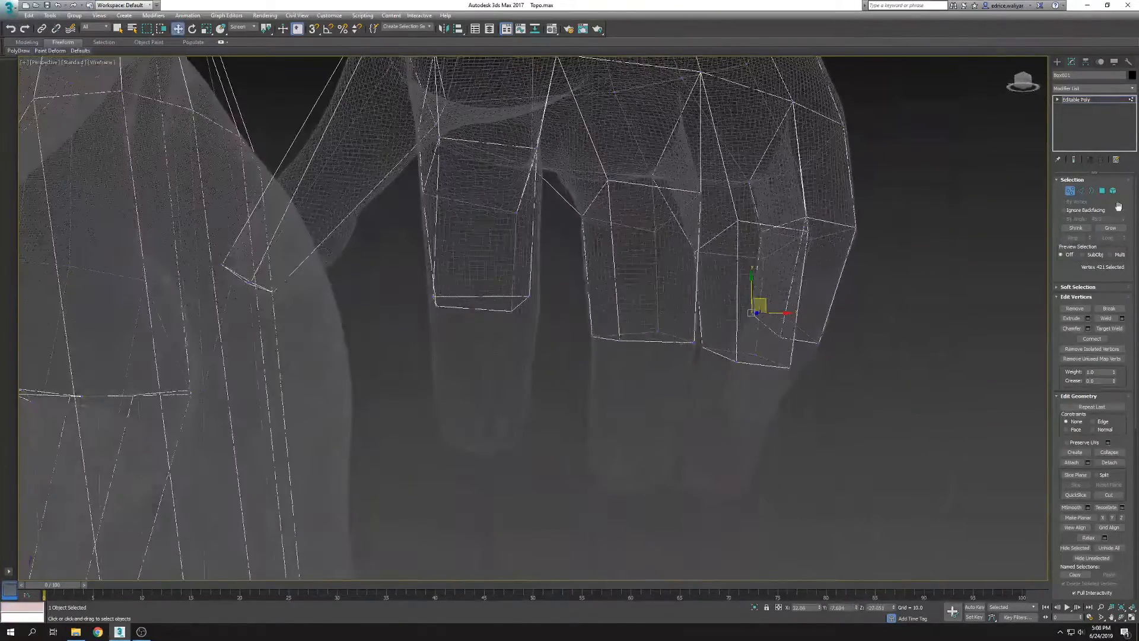
{"action": "left_click", "coordinate": [1102, 191]}
{"action": "middle_click_drag", "start_coordinate": [701, 380], "coordinate": [681, 293], "text": "alt"}
{"action": "left_click", "coordinate": [681, 294], "text": "ctrl"}
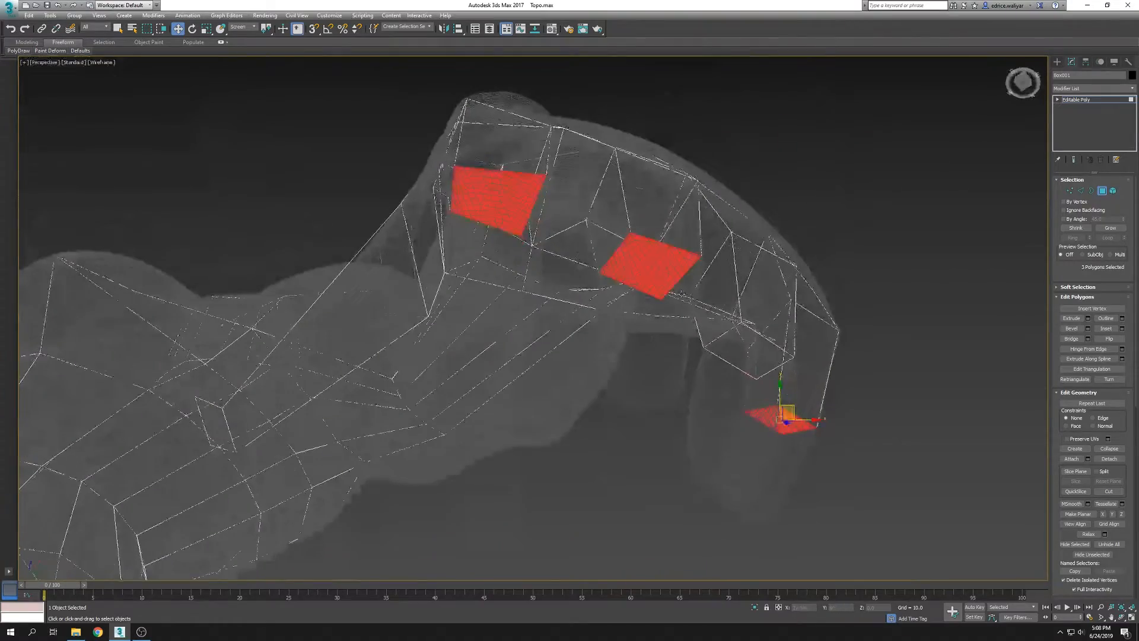
{"action": "left_click", "coordinate": [1087, 318]}
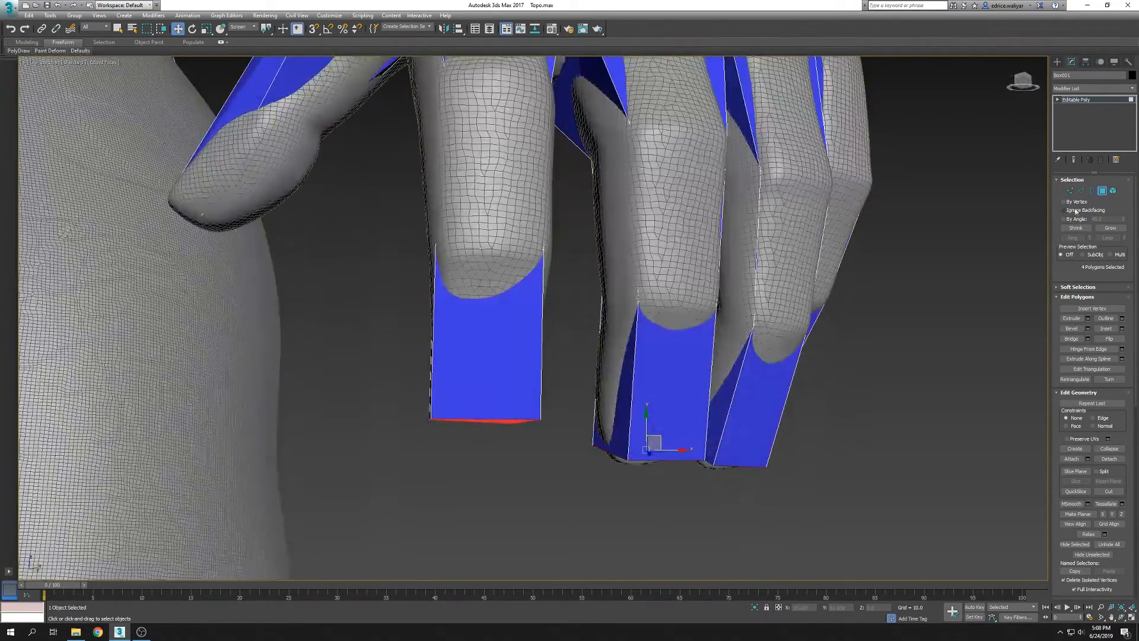
Drag the extruded end vertices of the index finger onto the sculpted fingertip
{"action": "key", "text": "1"}
{"action": "left_click", "coordinate": [19, 51]}
{"action": "left_click", "coordinate": [23, 92]}
{"action": "middle_click_drag", "start_coordinate": [566, 381], "coordinate": [475, 332], "text": "alt"}
{"action": "left_click_drag", "start_coordinate": [463, 345], "coordinate": [473, 320]}
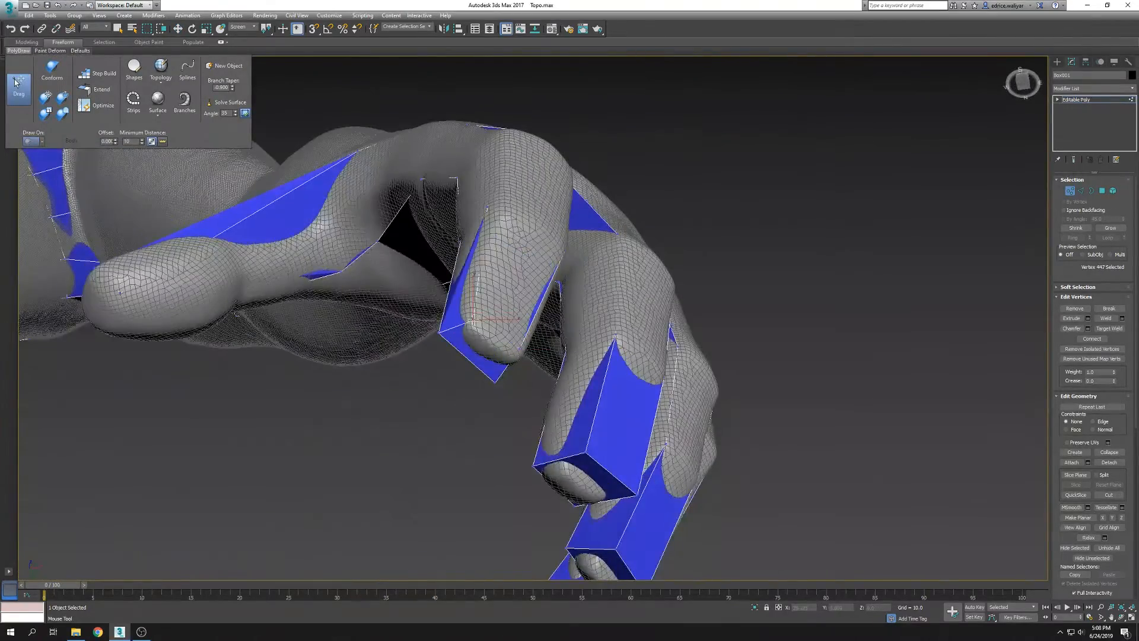
{"action": "middle_click_drag", "start_coordinate": [472, 320], "coordinate": [541, 353], "text": "alt"}
{"action": "left_click_drag", "start_coordinate": [511, 348], "coordinate": [459, 300]}
{"action": "middle_click_drag", "start_coordinate": [460, 299], "coordinate": [482, 324], "text": "alt"}
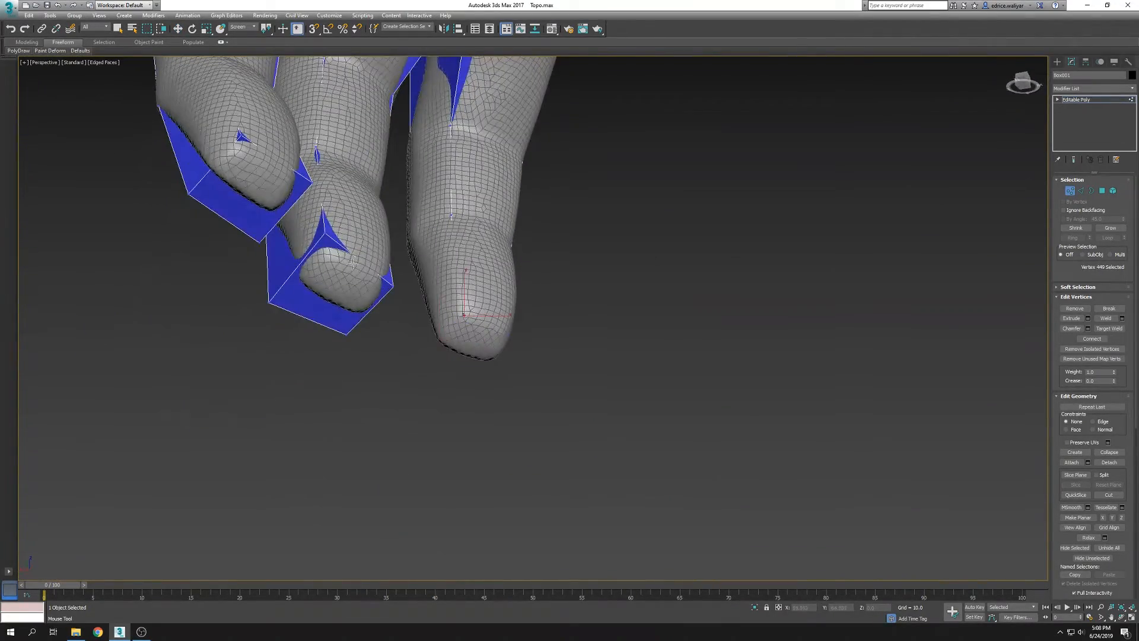
Drag the end vertices of the middle and ring fingers onto their sculpted fingertips
{"action": "middle_click_drag", "start_coordinate": [378, 319], "coordinate": [356, 283], "text": "alt"}
{"action": "left_click_drag", "start_coordinate": [356, 283], "coordinate": [391, 261]}
{"action": "mouse_move", "coordinate": [404, 296]}
{"action": "middle_mouse_down", "text": "alt"}
{"action": "mouse_move", "coordinate": [430, 321]}
{"action": "mouse_move", "coordinate": [415, 308]}
{"action": "mouse_move", "coordinate": [497, 326]}
{"action": "mouse_move", "coordinate": [403, 290]}
{"action": "middle_mouse_up", "text": "alt"}
{"action": "left_click_drag", "start_coordinate": [388, 280], "coordinate": [366, 279]}
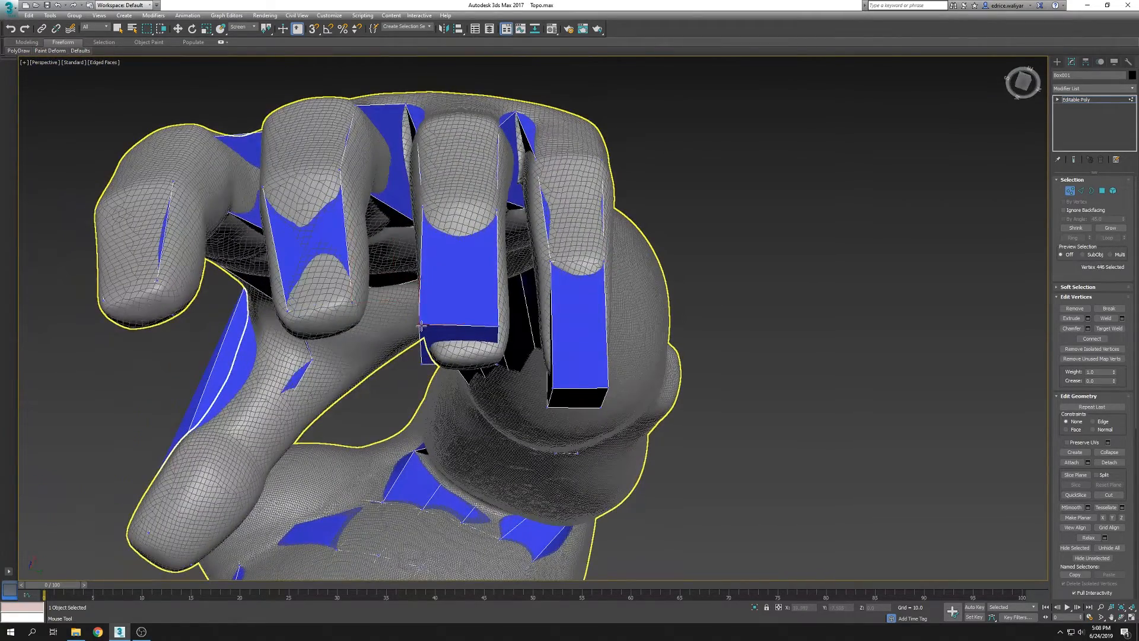
{"action": "left_click_drag", "start_coordinate": [421, 326], "coordinate": [439, 345]}
{"action": "left_click_drag", "start_coordinate": [511, 378], "coordinate": [510, 374]}
{"action": "middle_click_drag", "start_coordinate": [512, 375], "coordinate": [601, 401], "text": "alt"}
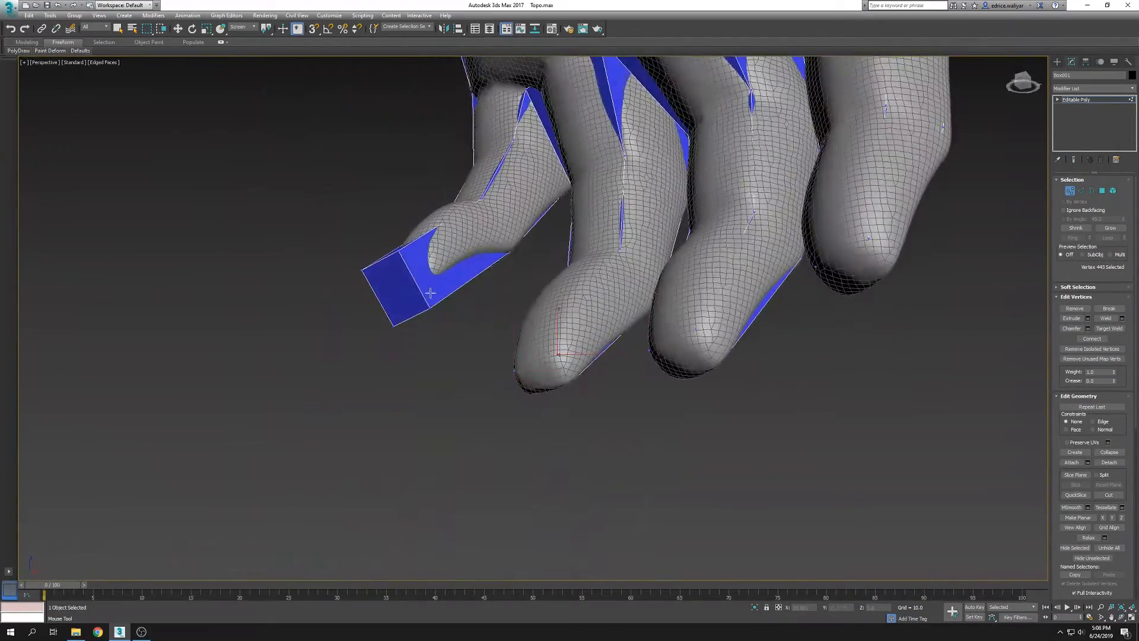
Drag the end vertices of the little finger onto its sculpted fingertip
{"action": "left_click_drag", "start_coordinate": [442, 304], "coordinate": [409, 268]}
{"action": "middle_click_drag", "start_coordinate": [434, 326], "coordinate": [581, 297], "text": "alt"}
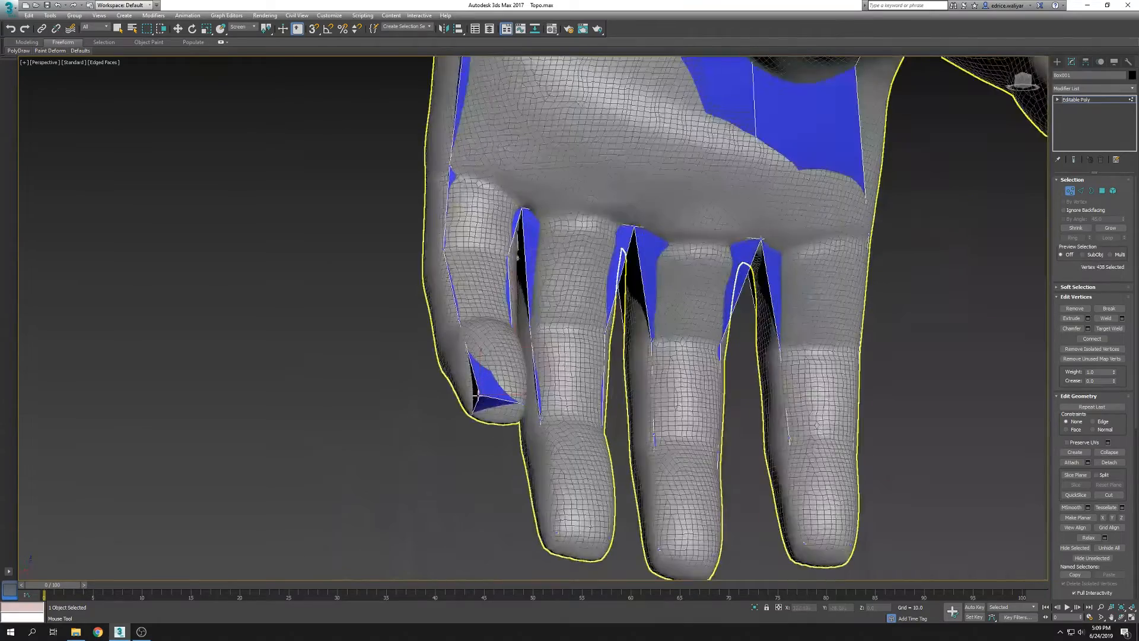
{"action": "scroll", "coordinate": [623, 353], "scroll_direction": "down", "scroll_amount": 5}
Hide the sculpt and show the whole low-poly body with edged faces
{"action": "right_click", "coordinate": [626, 323]}
{"action": "left_click", "coordinate": [666, 308]}
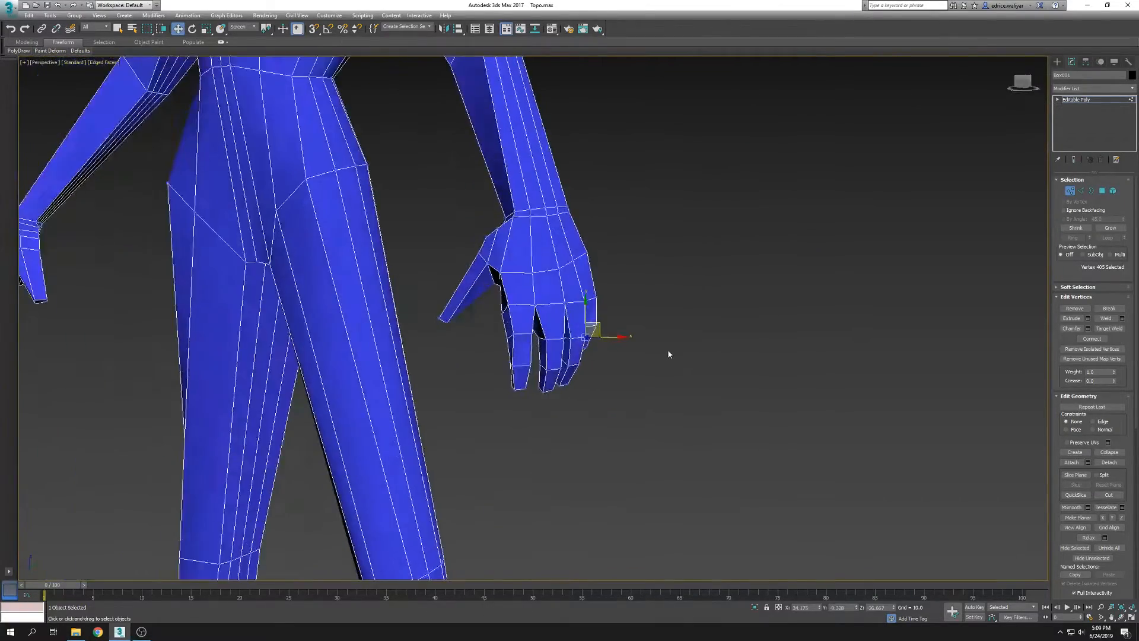
{"action": "key", "text": "F4"}
{"action": "middle_click_drag", "start_coordinate": [670, 346], "coordinate": [799, 377]}
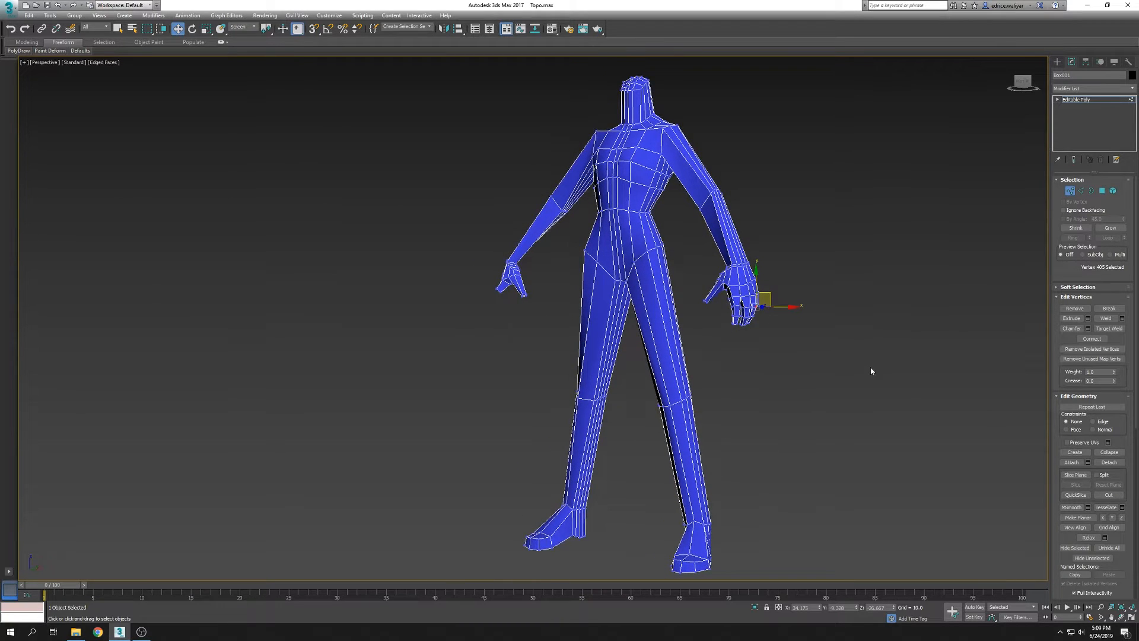
Connect the edge rings of one leg and arm to add loops across the thigh, calf, upper arm and forearm
{"action": "left_click", "coordinate": [1081, 191]}
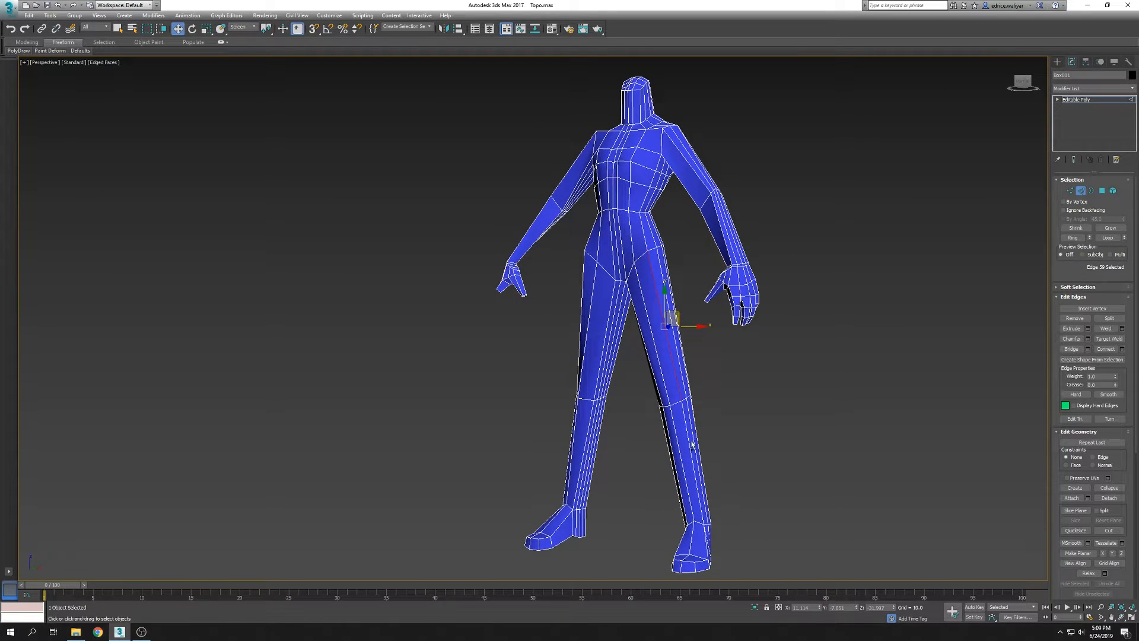
{"action": "left_click", "coordinate": [1073, 237]}
{"action": "middle_click_drag", "start_coordinate": [768, 365], "coordinate": [788, 371], "text": "alt"}
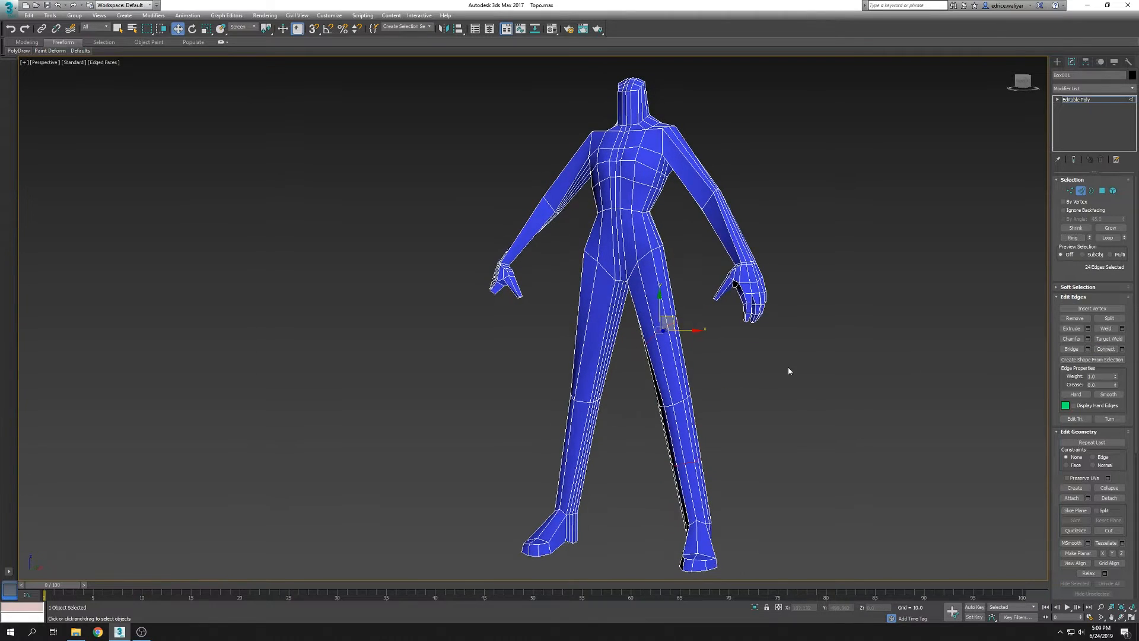
{"action": "left_click", "coordinate": [1073, 237]}
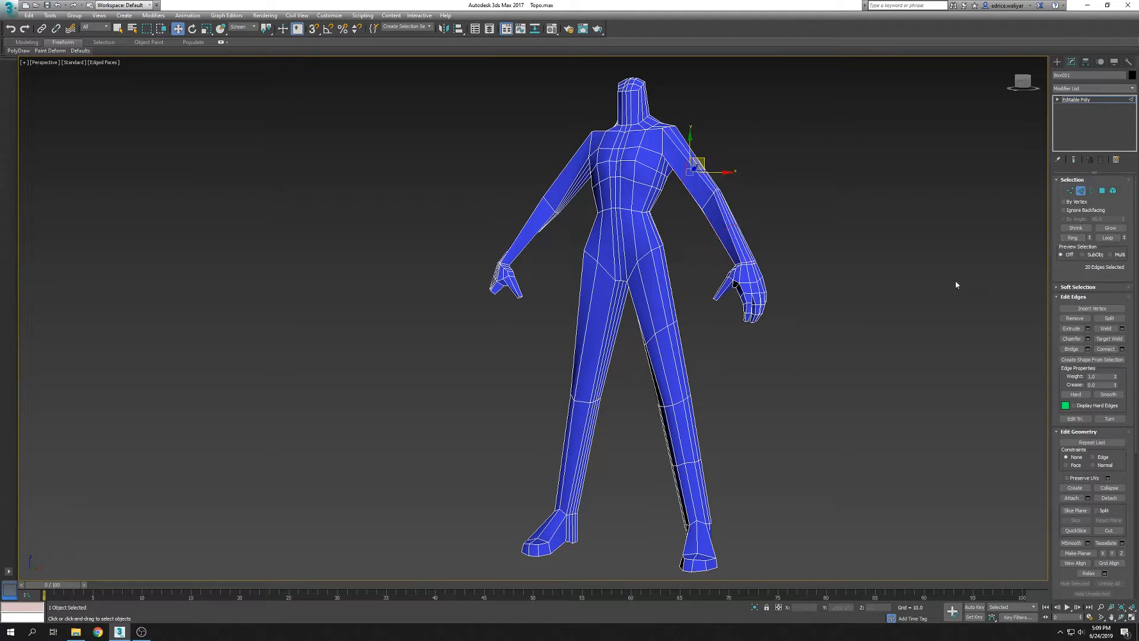
{"action": "middle_click_drag", "start_coordinate": [996, 295], "coordinate": [950, 285], "text": "alt"}
{"action": "key", "text": "2"}
Brush over the arm and leg with the Conform tool to pull the new loops towards the sculpted body
{"action": "mouse_move", "coordinate": [19, 51]}
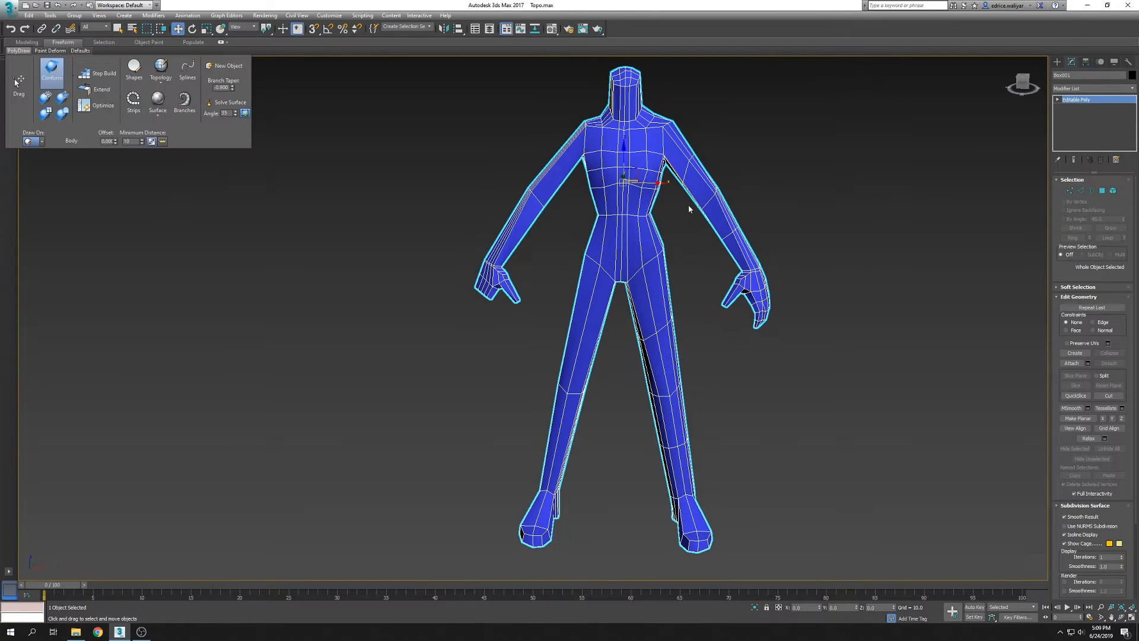
{"action": "middle_click_drag", "start_coordinate": [688, 207], "coordinate": [718, 225], "text": "alt"}
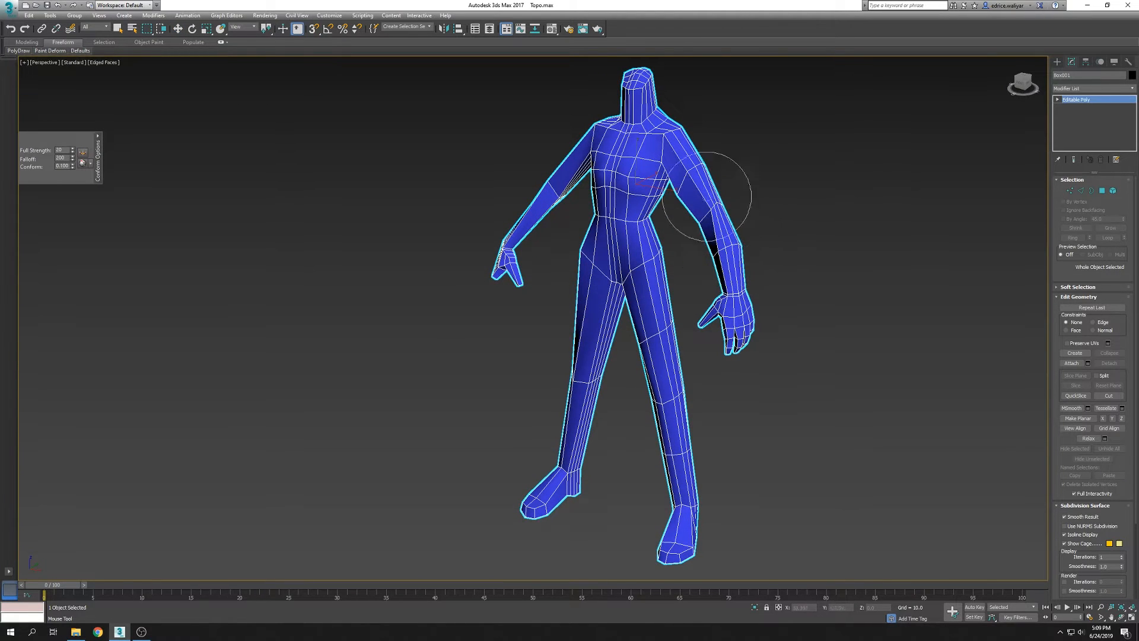
{"action": "middle_click_drag", "start_coordinate": [681, 457], "coordinate": [775, 428], "text": "alt"}
{"action": "scroll", "coordinate": [644, 421], "scroll_direction": "up", "scroll_amount": 3}
{"action": "middle_click_drag", "start_coordinate": [643, 421], "coordinate": [764, 385], "text": "alt"}
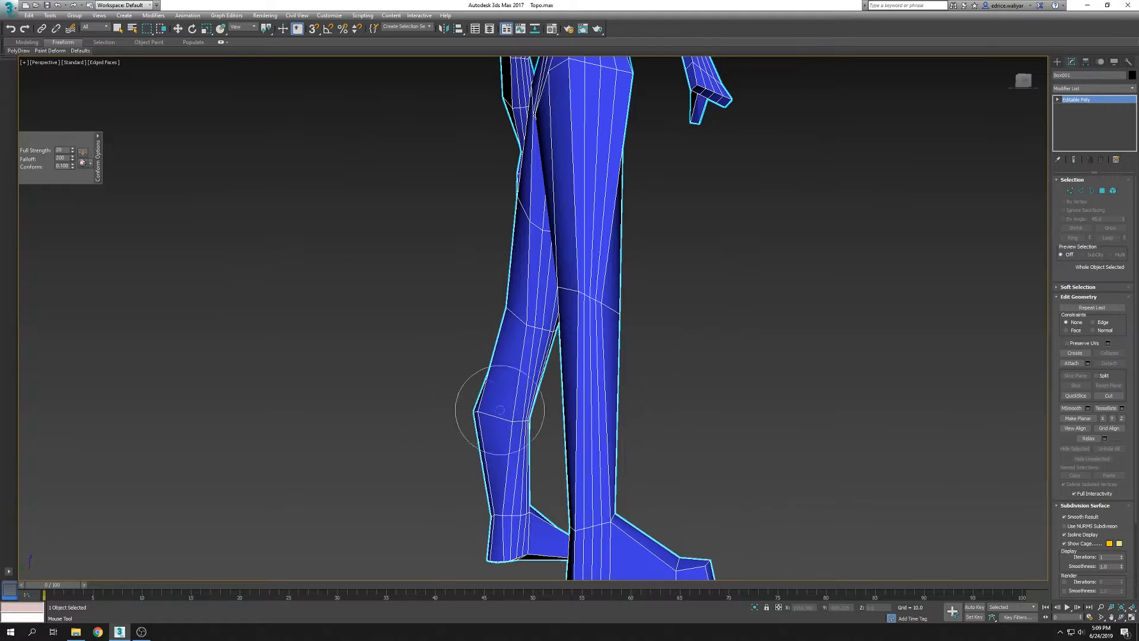
{"action": "middle_click_drag", "start_coordinate": [483, 407], "coordinate": [457, 445], "text": "alt"}
{"action": "middle_click_drag", "start_coordinate": [577, 259], "coordinate": [687, 423], "text": "alt"}
{"action": "middle_click_drag", "start_coordinate": [627, 134], "coordinate": [804, 295], "text": "alt"}
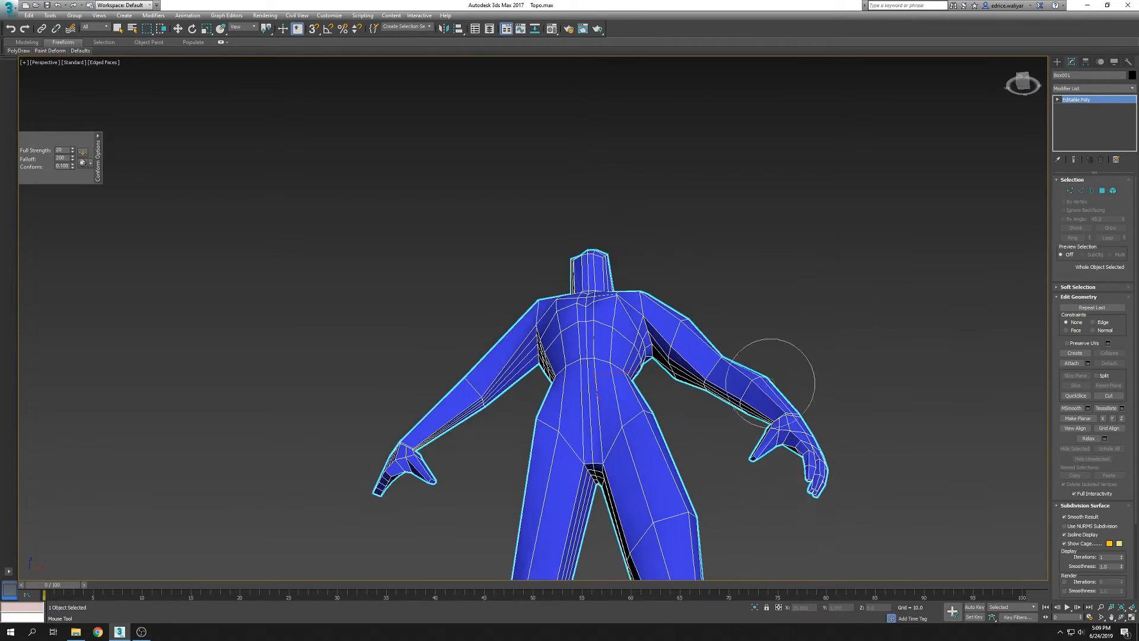
{"action": "middle_click_drag", "start_coordinate": [768, 383], "coordinate": [664, 412], "text": "alt"}
{"action": "middle_click_drag", "start_coordinate": [588, 406], "coordinate": [534, 412], "text": "alt"}
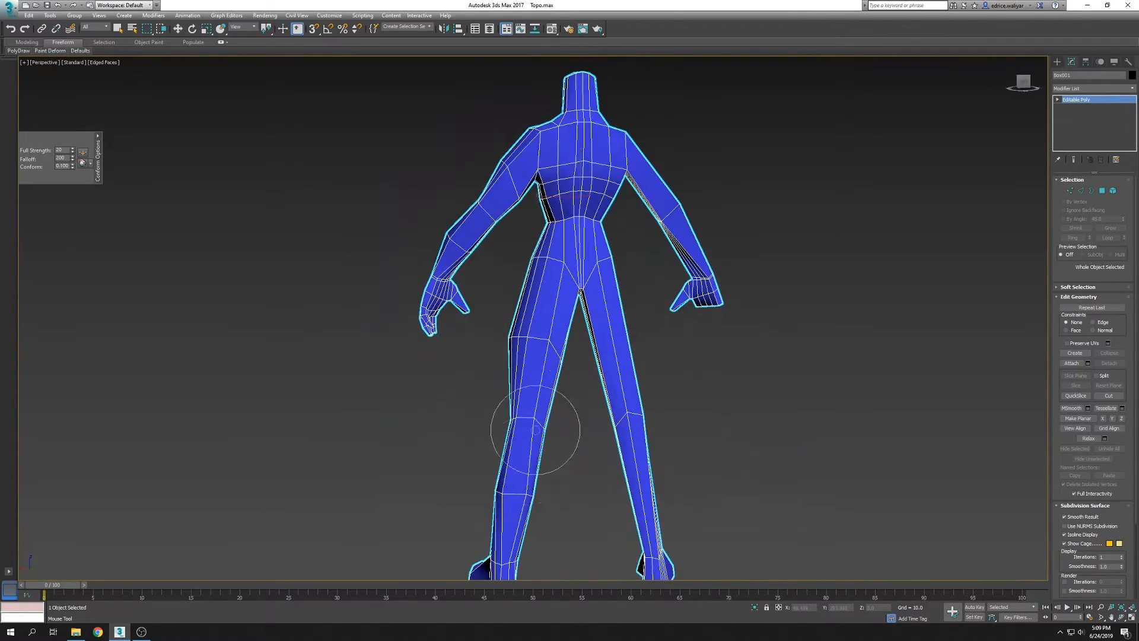
{"action": "mouse_move", "coordinate": [519, 503]}
{"action": "middle_mouse_down", "text": "alt"}
{"action": "mouse_move", "coordinate": [534, 475]}
{"action": "mouse_move", "coordinate": [507, 446]}
{"action": "middle_mouse_up", "text": "alt"}
{"action": "mouse_move", "coordinate": [532, 492]}
{"action": "middle_mouse_down", "text": "alt"}
{"action": "mouse_move", "coordinate": [743, 478]}
{"action": "mouse_move", "coordinate": [788, 338]}
{"action": "middle_mouse_up", "text": "alt"}
Return to vertex level and reposition the leg's loop vertices with the PolyDraw Drag tool
{"action": "key", "text": "w"}
{"action": "key", "text": "1"}
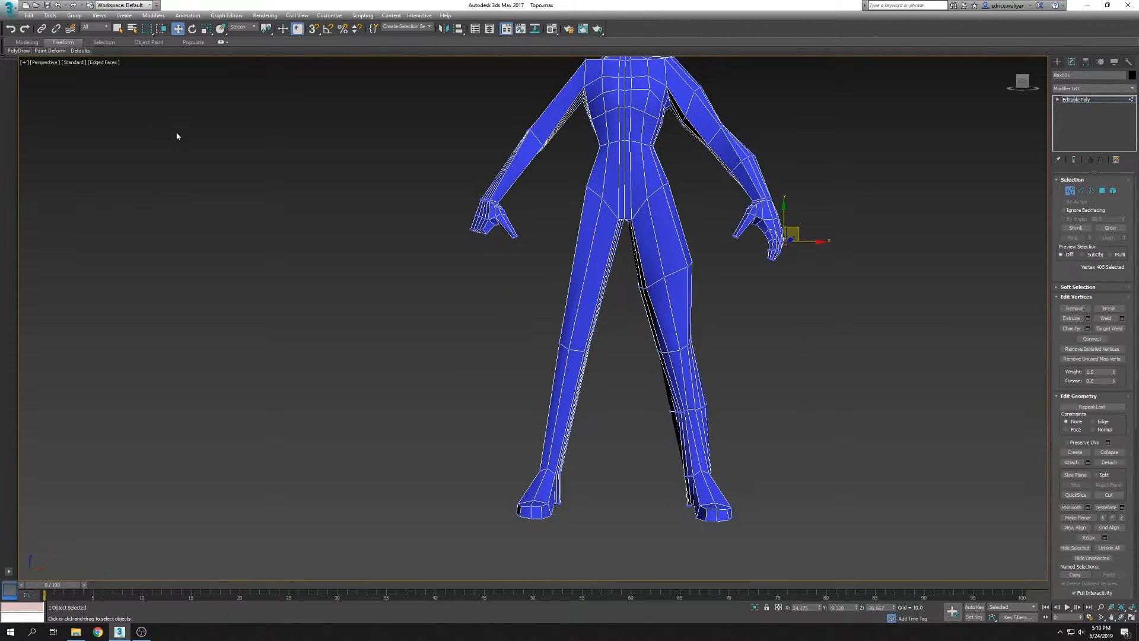
{"action": "mouse_move", "coordinate": [18, 51]}
{"action": "left_click", "coordinate": [20, 89]}
{"action": "scroll", "coordinate": [712, 402], "scroll_direction": "up", "scroll_amount": 8}
{"action": "left_click", "coordinate": [604, 364]}
{"action": "middle_click_drag", "start_coordinate": [604, 363], "coordinate": [747, 428], "text": "alt"}
{"action": "left_click", "coordinate": [646, 355]}
Drag the vertices of the calf loop into a more even position around the lower leg
{"action": "scroll", "coordinate": [688, 354], "scroll_direction": "down", "scroll_amount": 3}
{"action": "left_click", "coordinate": [725, 372]}
{"action": "left_click", "coordinate": [810, 356]}
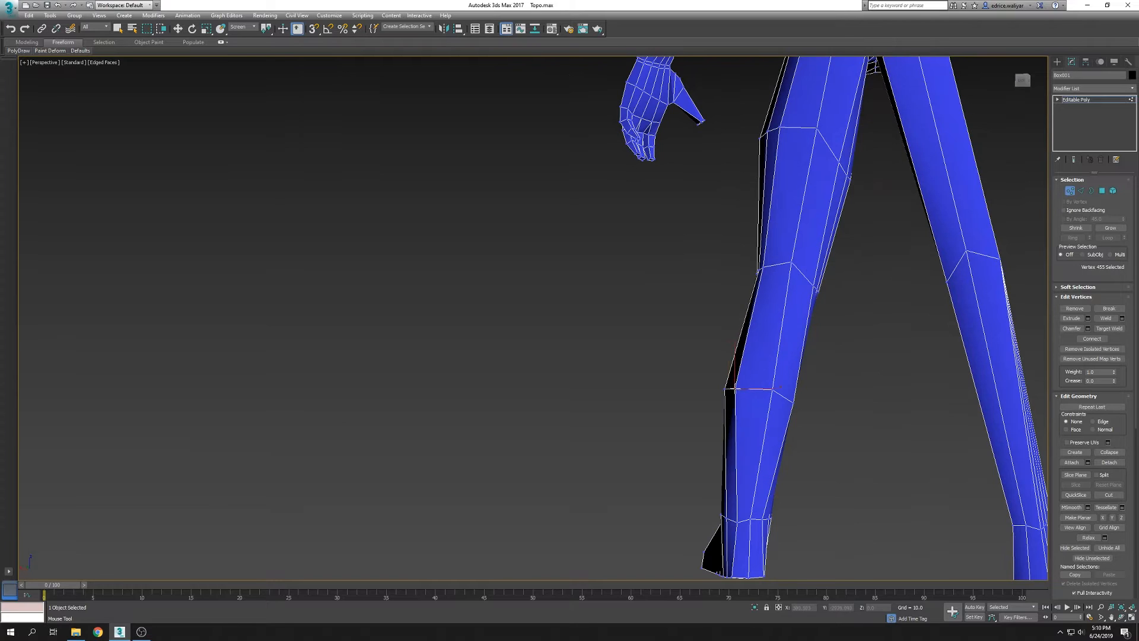
{"action": "middle_click_drag", "start_coordinate": [765, 389], "coordinate": [783, 409], "text": "alt"}
{"action": "left_click", "coordinate": [810, 403]}
{"action": "left_click", "coordinate": [803, 409]}
{"action": "left_click", "coordinate": [816, 410]}
{"action": "key", "text": "w"}
Drag the low-poly ankle vertices around the sculpted ankle with the PolyDraw Drag tool
{"action": "mouse_move", "coordinate": [18, 50]}
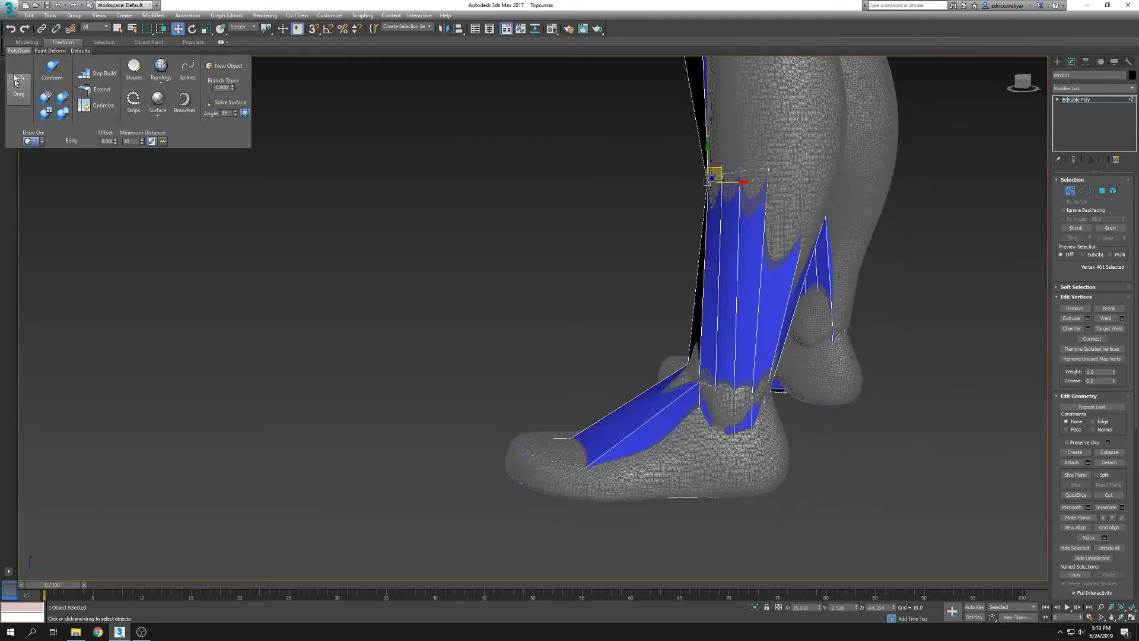
{"action": "scroll", "coordinate": [729, 400], "scroll_direction": "up", "scroll_amount": 3}
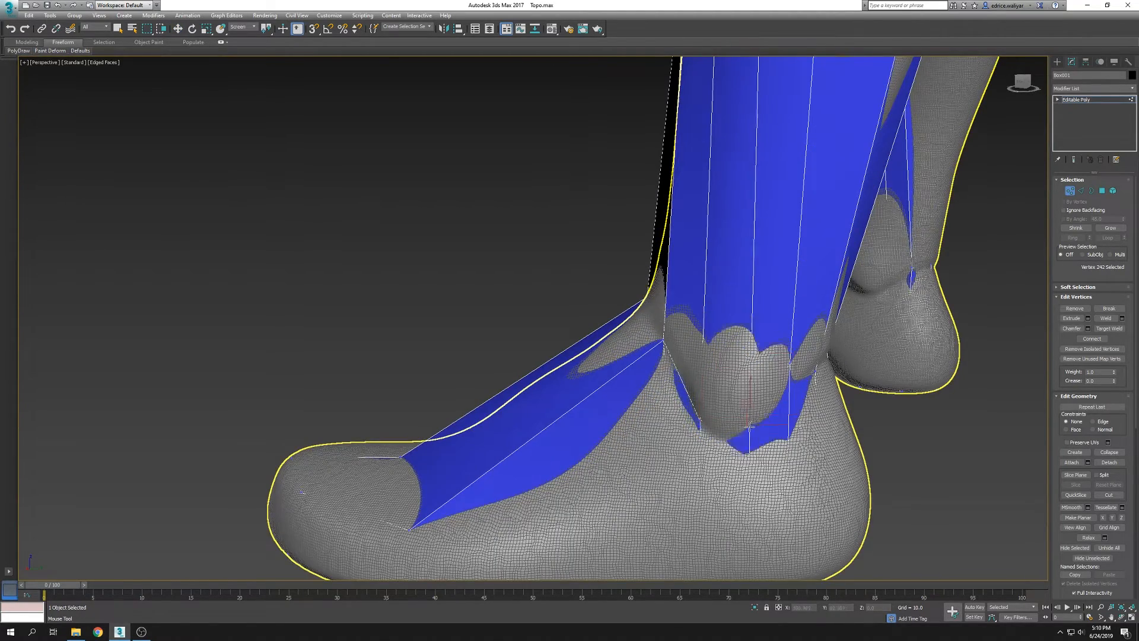
{"action": "scroll", "coordinate": [730, 401], "scroll_direction": "up", "scroll_amount": 4}
{"action": "middle_click_drag", "start_coordinate": [771, 356], "coordinate": [753, 329], "text": "alt"}
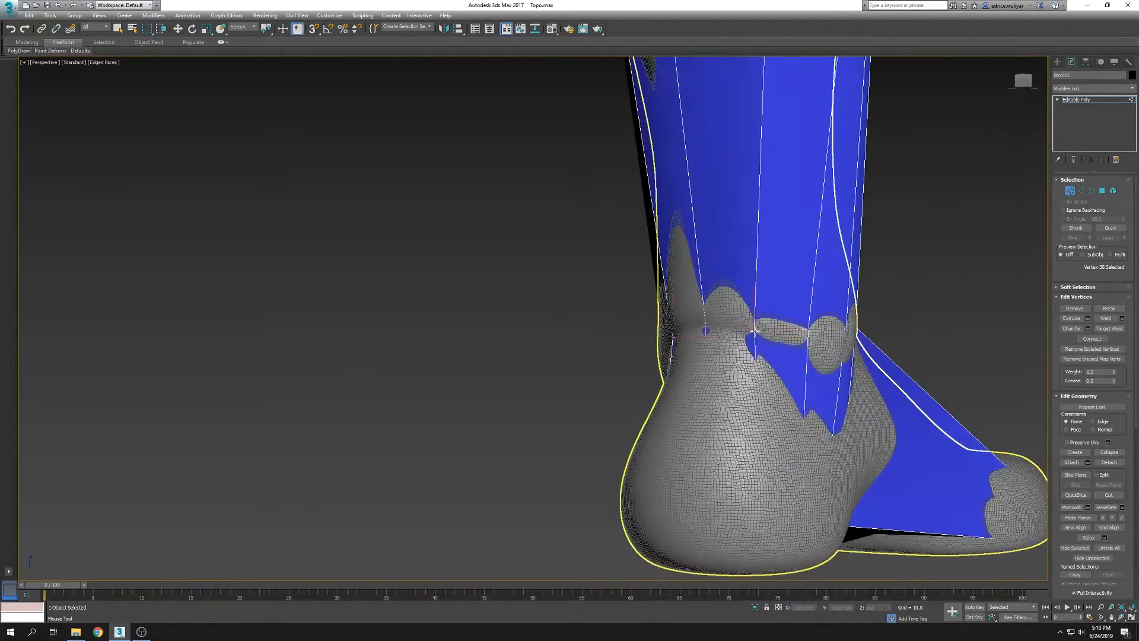
{"action": "mouse_move", "coordinate": [804, 361]}
{"action": "middle_mouse_down", "text": "alt"}
{"action": "mouse_move", "coordinate": [795, 389]}
{"action": "mouse_move", "coordinate": [791, 356]}
{"action": "middle_mouse_up", "text": "alt"}
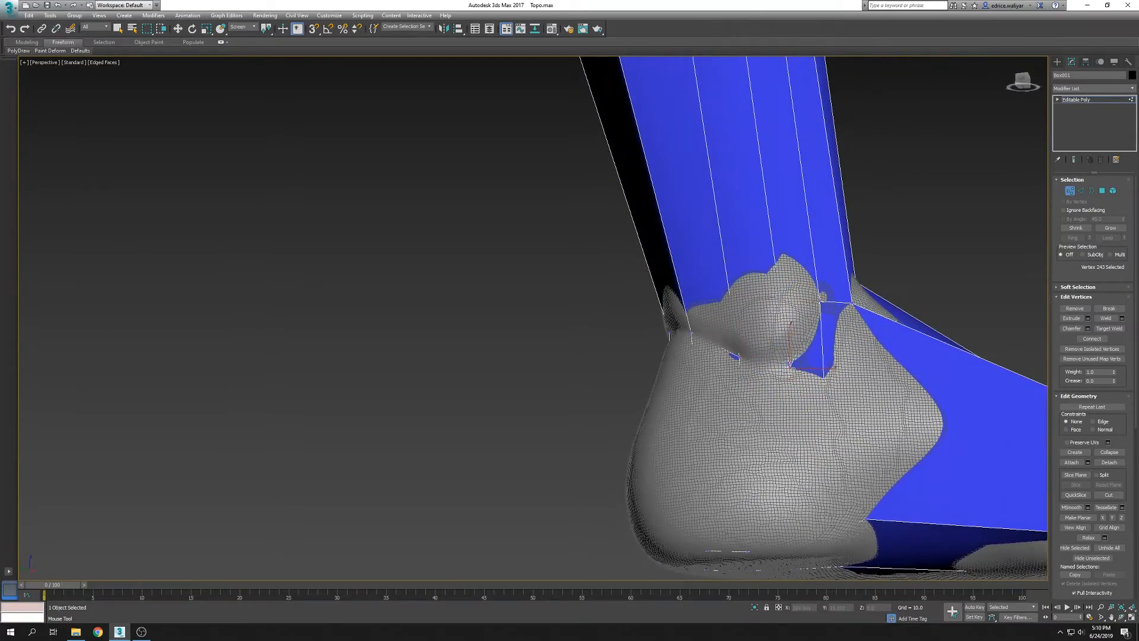
Hide the sculpt and drag the vertices of the knee loop into line
{"action": "scroll", "coordinate": [795, 394], "scroll_direction": "down", "scroll_amount": 8}
{"action": "scroll", "coordinate": [785, 415], "scroll_direction": "up", "scroll_amount": 2}
{"action": "right_click", "coordinate": [774, 436]}
{"action": "left_click", "coordinate": [810, 412]}
{"action": "middle_click_drag", "start_coordinate": [810, 411], "coordinate": [691, 400], "text": "alt"}
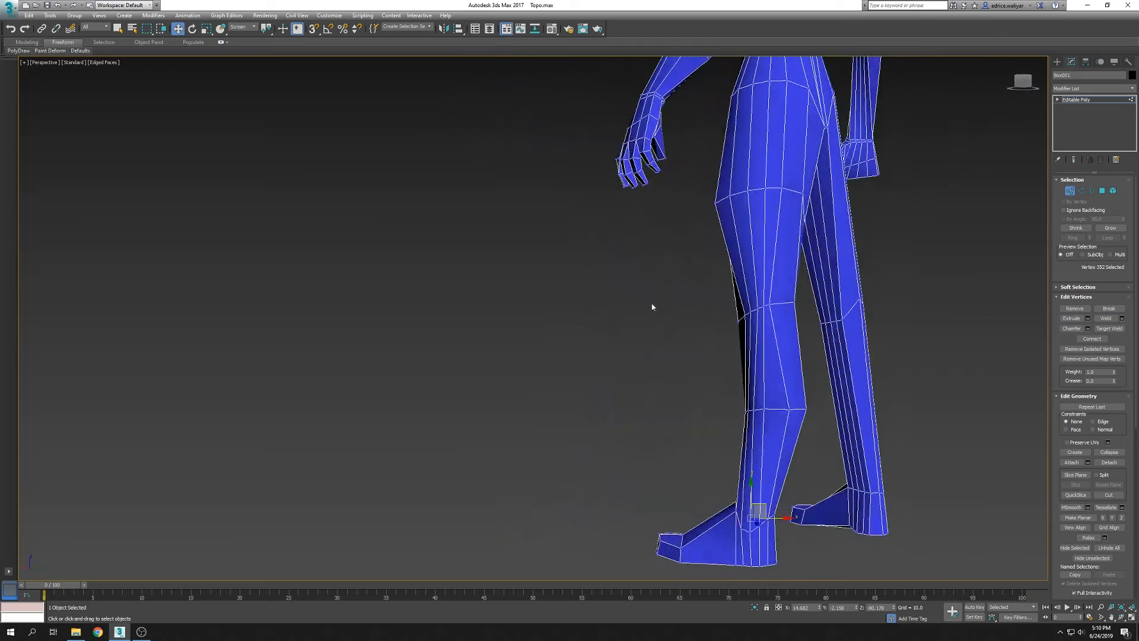
{"action": "left_click", "coordinate": [18, 50]}
{"action": "left_click", "coordinate": [19, 80]}
{"action": "scroll", "coordinate": [738, 315], "scroll_direction": "up", "scroll_amount": 5}
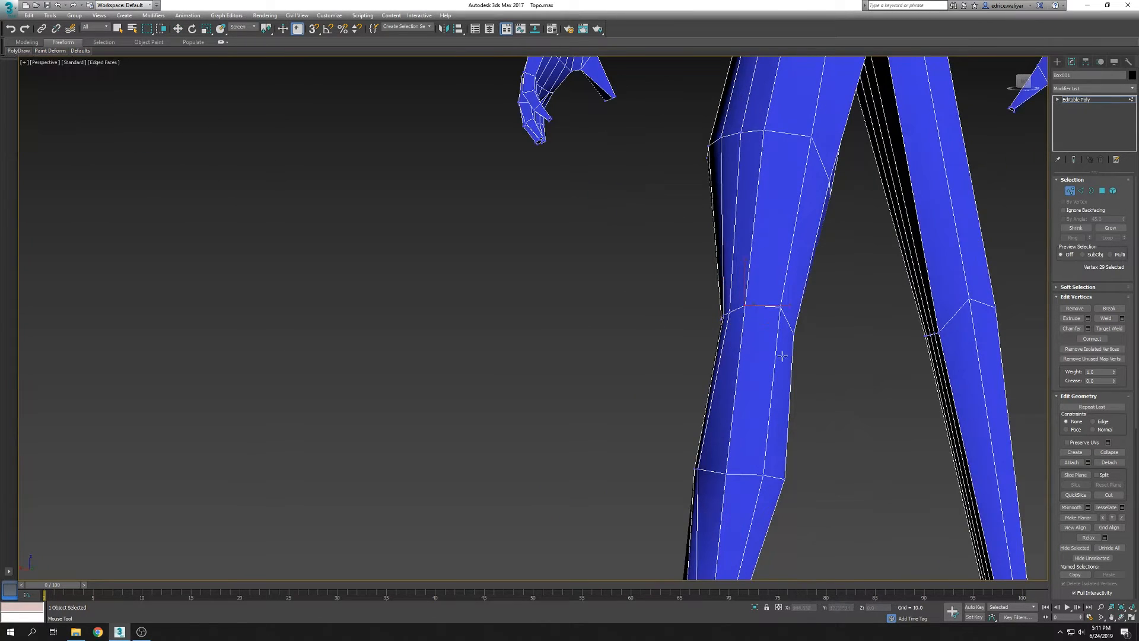
Unhide the sculpt and start dragging the knee vertices onto it
{"action": "middle_click_drag", "start_coordinate": [771, 340], "coordinate": [826, 364], "text": "alt"}
{"action": "right_click", "coordinate": [826, 363]}
{"action": "left_click", "coordinate": [877, 321]}
{"action": "left_click", "coordinate": [16, 52]}
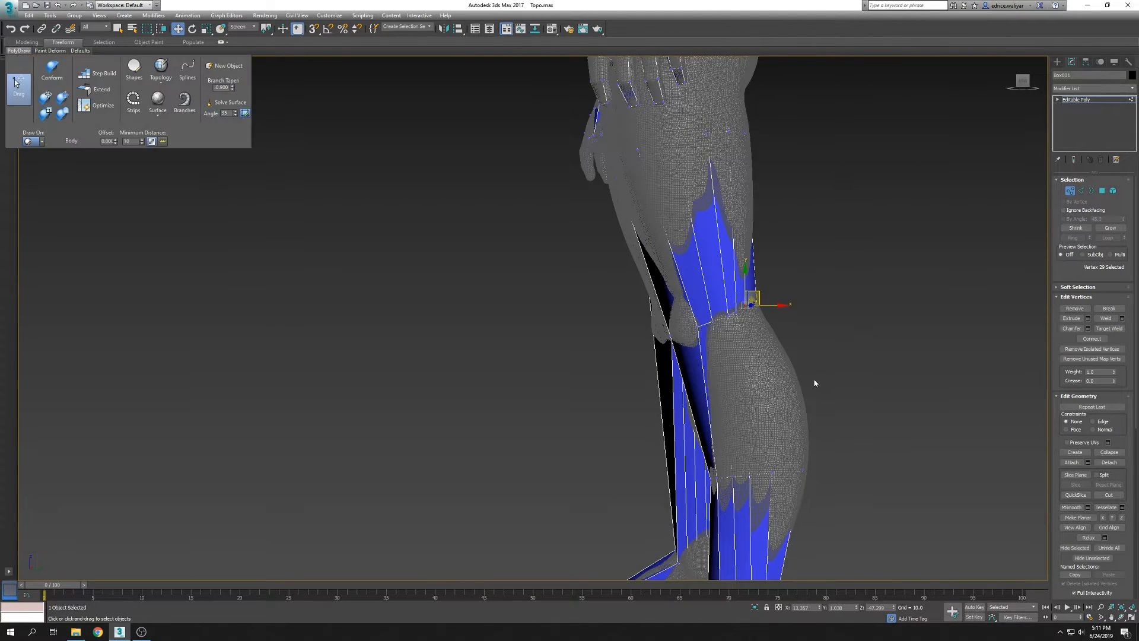
{"action": "left_click", "coordinate": [20, 80]}
{"action": "scroll", "coordinate": [719, 326], "scroll_direction": "up", "scroll_amount": 4}
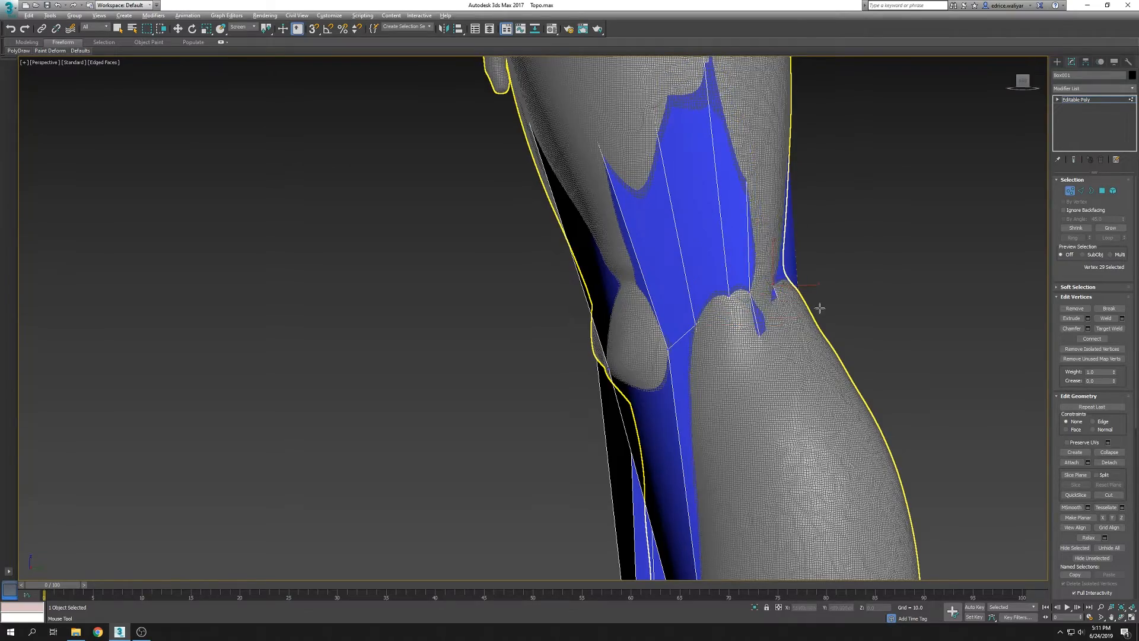
Pull the low-poly vertices around the knee onto the surface of the high-poly leg from the side and front
{"action": "middle_click_drag", "start_coordinate": [822, 307], "coordinate": [777, 367], "text": "alt"}
{"action": "left_click_drag", "start_coordinate": [839, 301], "coordinate": [846, 296]}
{"action": "middle_click_drag", "start_coordinate": [842, 303], "coordinate": [883, 311], "text": "alt"}
{"action": "left_click_drag", "start_coordinate": [818, 304], "coordinate": [822, 325]}
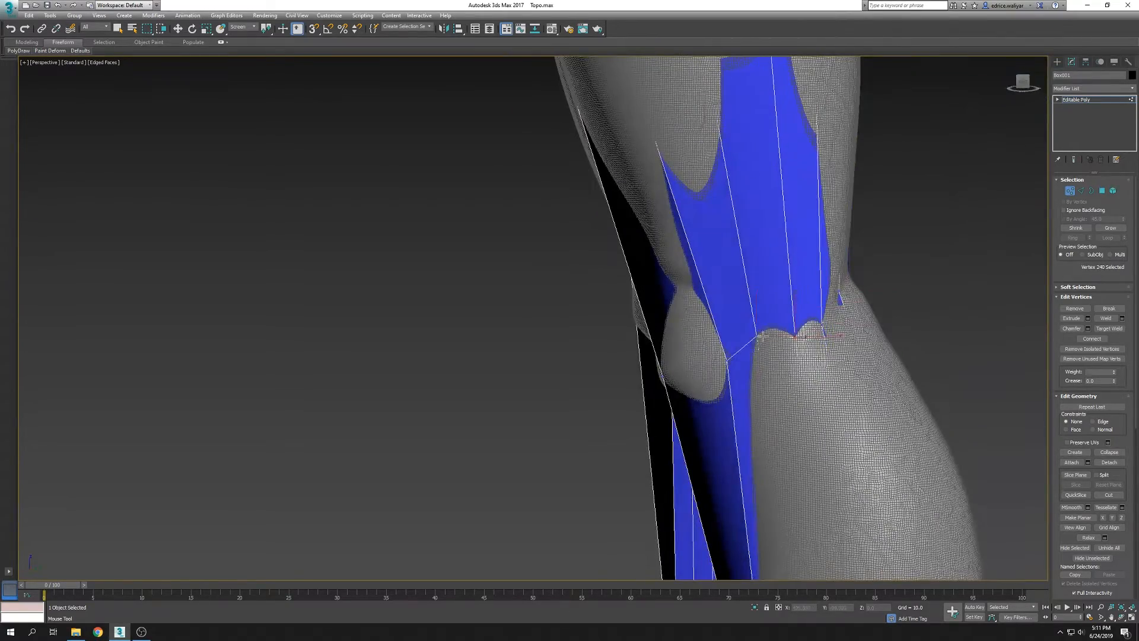
{"action": "left_click_drag", "start_coordinate": [719, 361], "coordinate": [722, 359]}
{"action": "middle_click_drag", "start_coordinate": [741, 365], "coordinate": [833, 379], "text": "alt"}
{"action": "left_click_drag", "start_coordinate": [734, 369], "coordinate": [730, 367]}
{"action": "middle_click_drag", "start_coordinate": [729, 380], "coordinate": [641, 409], "text": "alt"}
{"action": "left_click_drag", "start_coordinate": [617, 342], "coordinate": [544, 347]}
{"action": "middle_click_drag", "start_coordinate": [549, 356], "coordinate": [676, 394], "text": "alt"}
{"action": "left_click_drag", "start_coordinate": [592, 396], "coordinate": [583, 381]}
{"action": "key", "text": "F3"}
{"action": "left_click_drag", "start_coordinate": [611, 418], "coordinate": [610, 414]}
Reposition the mid-thigh loop's front and inner vertices on the high-poly leg, checking them in wireframe display
{"action": "scroll", "coordinate": [610, 387], "scroll_direction": "down", "scroll_amount": 5}
{"action": "middle_click_drag", "start_coordinate": [614, 315], "coordinate": [628, 421]}
{"action": "key", "text": "F3"}
{"action": "scroll", "coordinate": [629, 418], "scroll_direction": "up", "scroll_amount": 5}
{"action": "middle_click_drag", "start_coordinate": [671, 249], "coordinate": [677, 410]}
{"action": "scroll", "coordinate": [677, 409], "scroll_direction": "down", "scroll_amount": 3}
{"action": "key", "text": "F3"}
{"action": "left_click_drag", "start_coordinate": [610, 344], "coordinate": [610, 352]}
{"action": "key", "text": "F3"}
{"action": "key", "text": "F3"}
{"action": "left_click_drag", "start_coordinate": [694, 418], "coordinate": [696, 413]}
{"action": "mouse_move", "coordinate": [696, 413]}
{"action": "middle_mouse_down", "text": "alt"}
{"action": "mouse_move", "coordinate": [669, 408]}
{"action": "mouse_move", "coordinate": [746, 417]}
{"action": "mouse_move", "coordinate": [724, 366]}
{"action": "mouse_move", "coordinate": [720, 248]}
{"action": "middle_mouse_up", "text": "alt"}
{"action": "scroll", "coordinate": [719, 248], "scroll_direction": "down", "scroll_amount": 2}
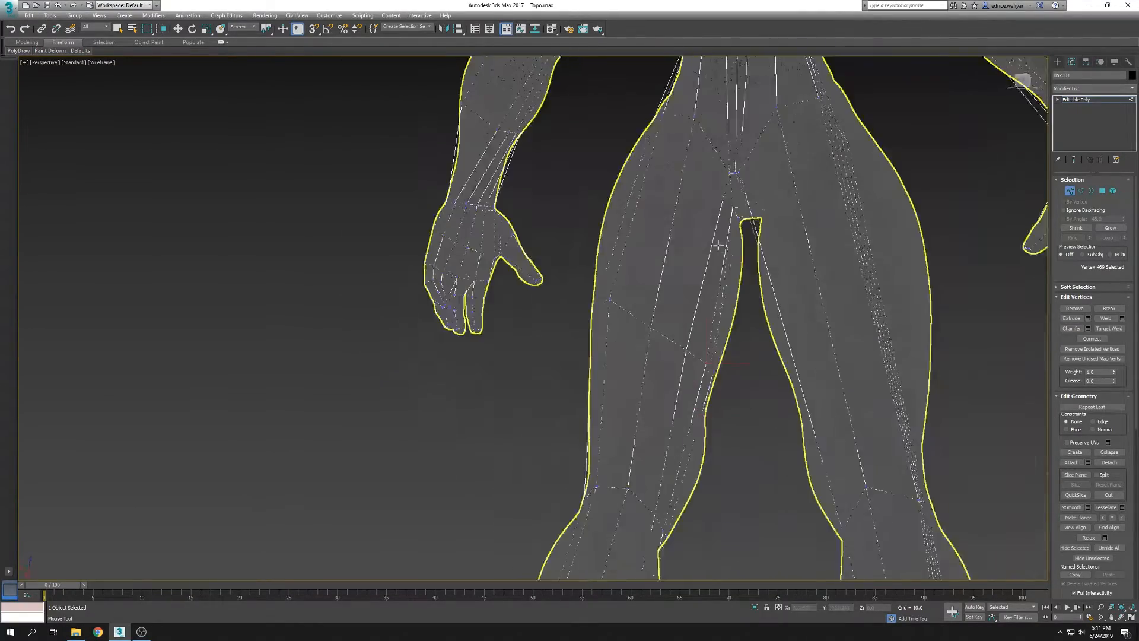
Adjust the remaining thigh vertices along the inner and back side of the leg to follow the high-poly surface
{"action": "scroll", "coordinate": [726, 267], "scroll_direction": "up", "scroll_amount": 5}
{"action": "key", "text": "F3"}
{"action": "left_click", "coordinate": [735, 321]}
{"action": "scroll", "coordinate": [748, 283], "scroll_direction": "down", "scroll_amount": 3}
{"action": "middle_click_drag", "start_coordinate": [735, 321], "coordinate": [756, 297], "text": "alt"}
{"action": "left_click", "coordinate": [725, 332]}
{"action": "scroll", "coordinate": [712, 356], "scroll_direction": "up", "scroll_amount": 2}
{"action": "key", "text": "F3"}
{"action": "key", "text": "F3"}
{"action": "left_click_drag", "start_coordinate": [693, 386], "coordinate": [684, 419]}
{"action": "key", "text": "F3"}
{"action": "key", "text": "F3"}
{"action": "middle_click_drag", "start_coordinate": [684, 419], "coordinate": [573, 342], "text": "alt"}
{"action": "scroll", "coordinate": [731, 400], "scroll_direction": "down", "scroll_amount": 2}
{"action": "key", "text": "F3"}
{"action": "key", "text": "F3"}
{"action": "left_click", "coordinate": [573, 343]}
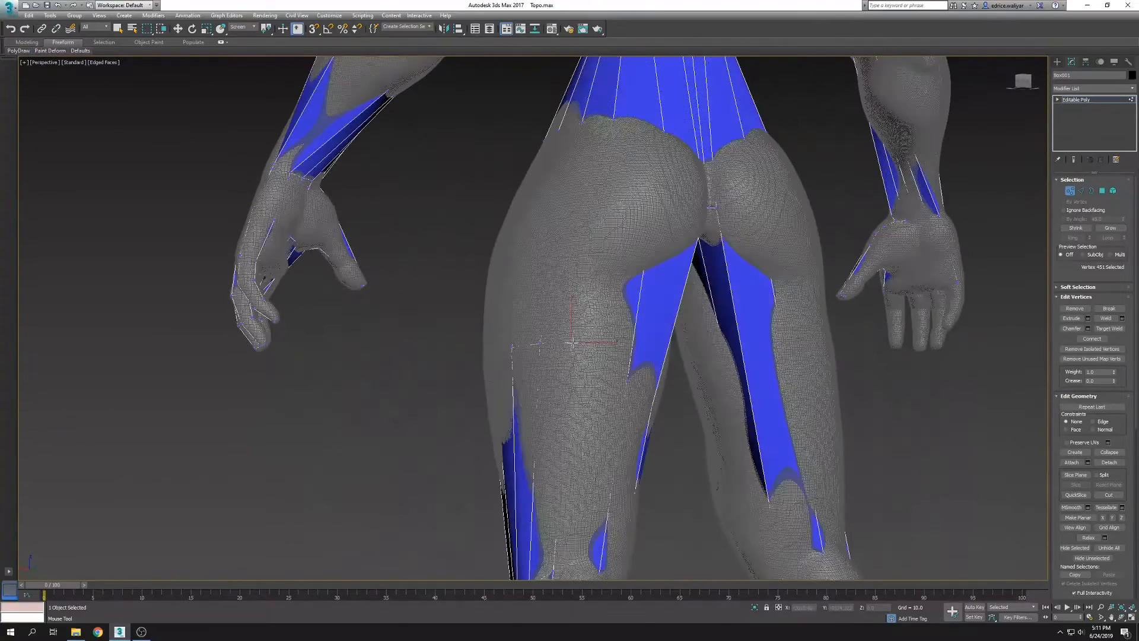
Hide the unselected high-poly body so that only the retopology mesh is displayed
{"action": "scroll", "coordinate": [738, 357], "scroll_direction": "down", "scroll_amount": 2}
{"action": "middle_click_drag", "start_coordinate": [574, 398], "coordinate": [771, 332], "text": "alt"}
{"action": "key", "text": "w"}
{"action": "right_click", "coordinate": [750, 399]}
{"action": "left_click", "coordinate": [792, 363]}
{"action": "scroll", "coordinate": [831, 410], "scroll_direction": "down", "scroll_amount": 3}
Ring-select the edges running along the arm and across the upper chest, and connect them with a new edge loop
{"action": "key", "text": "2"}
{"action": "left_click", "coordinate": [1073, 238]}
{"action": "middle_click_drag", "start_coordinate": [827, 261], "coordinate": [864, 259], "text": "alt"}
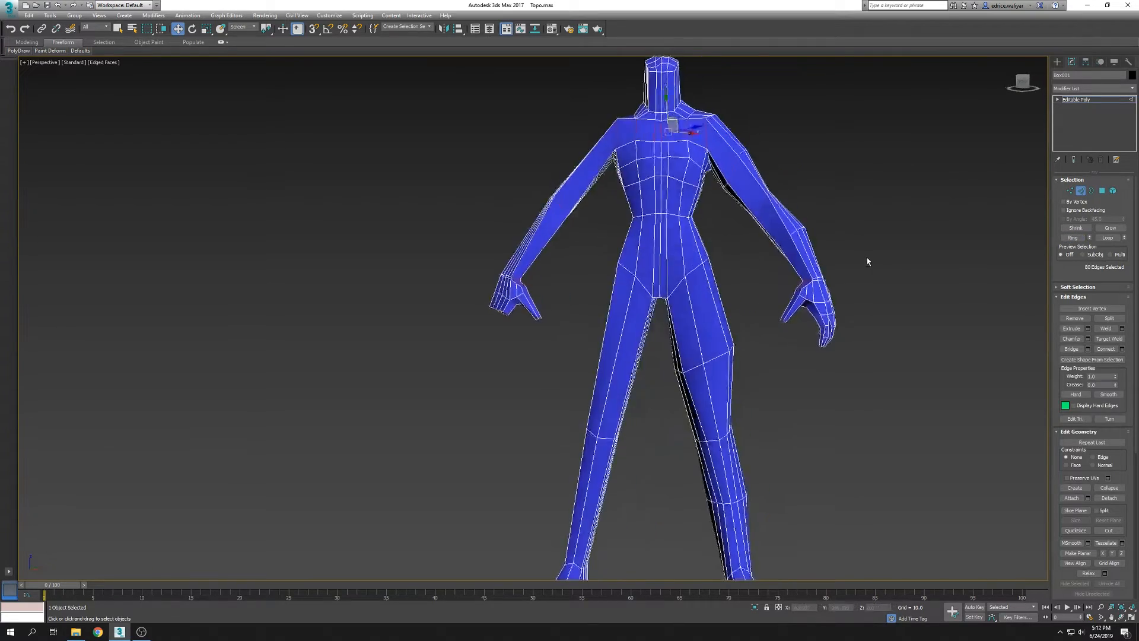
{"action": "scroll", "coordinate": [813, 323], "scroll_direction": "up", "scroll_amount": 5}
{"action": "middle_click_drag", "start_coordinate": [813, 323], "coordinate": [712, 303], "text": "alt"}
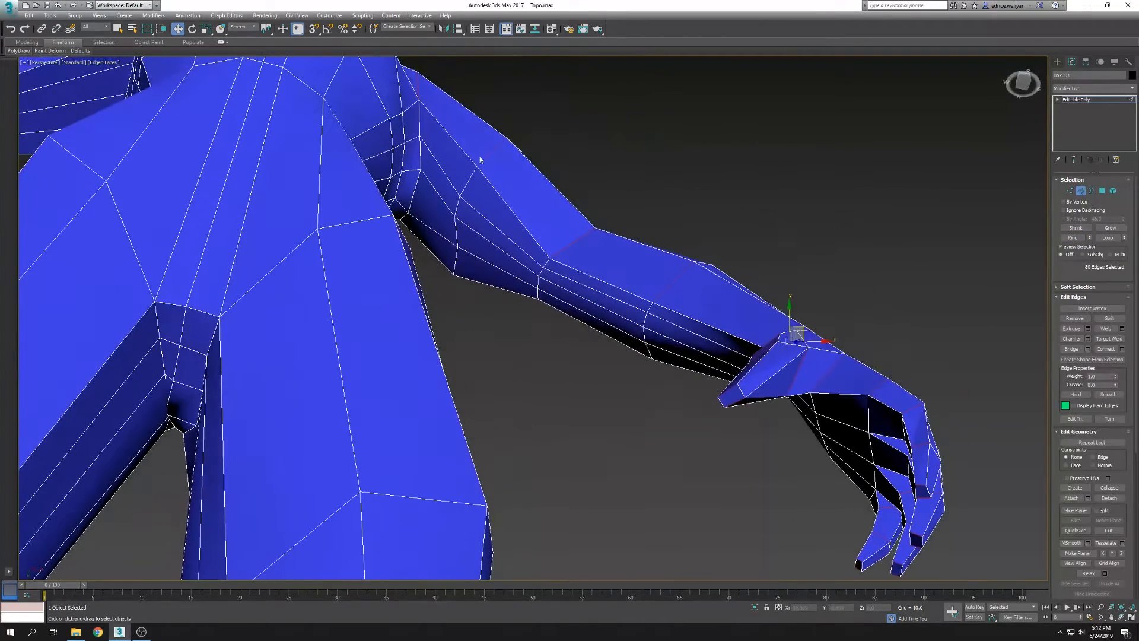
{"action": "left_click", "coordinate": [1109, 352]}
{"action": "middle_click_drag", "start_coordinate": [913, 368], "coordinate": [788, 287], "text": "alt"}
{"action": "scroll", "coordinate": [895, 419], "scroll_direction": "down", "scroll_amount": 4}
Conform the arm, shoulder and upper-body mesh to the Body surface with the PolyDraw Conform brush
{"action": "left_click", "coordinate": [789, 287]}
{"action": "left_click", "coordinate": [18, 51]}
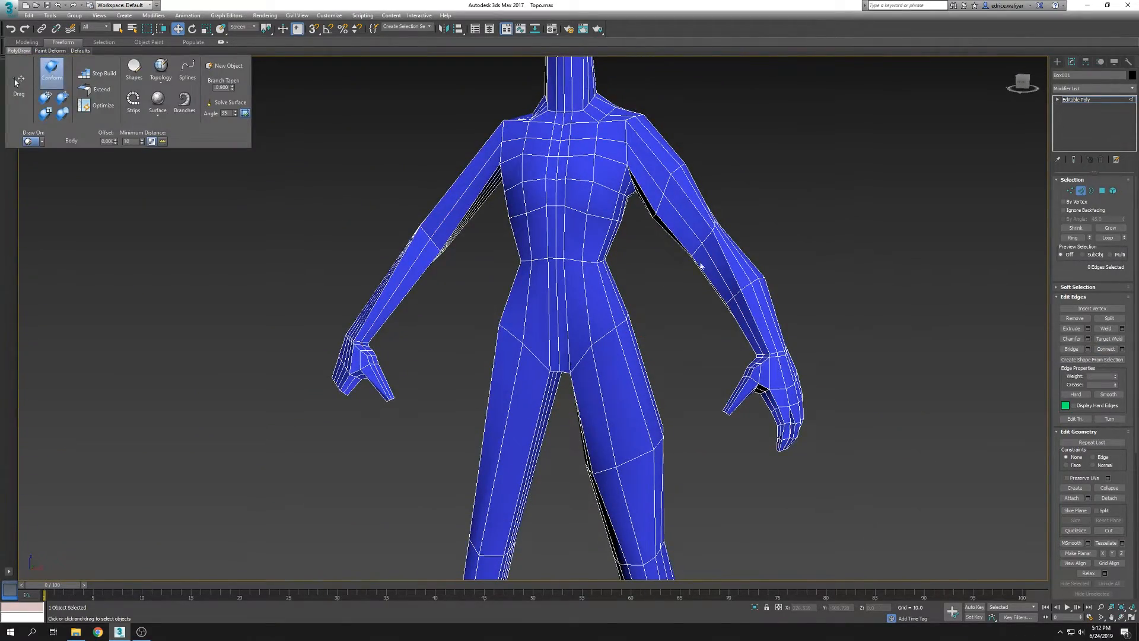
{"action": "middle_click_drag", "start_coordinate": [701, 263], "coordinate": [703, 271]}
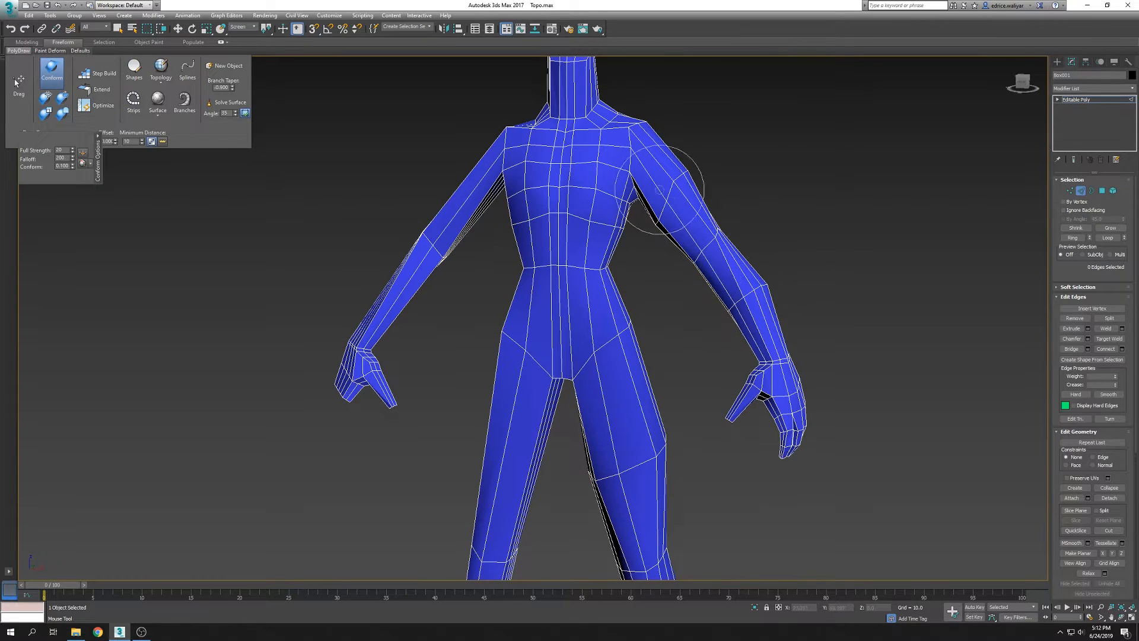
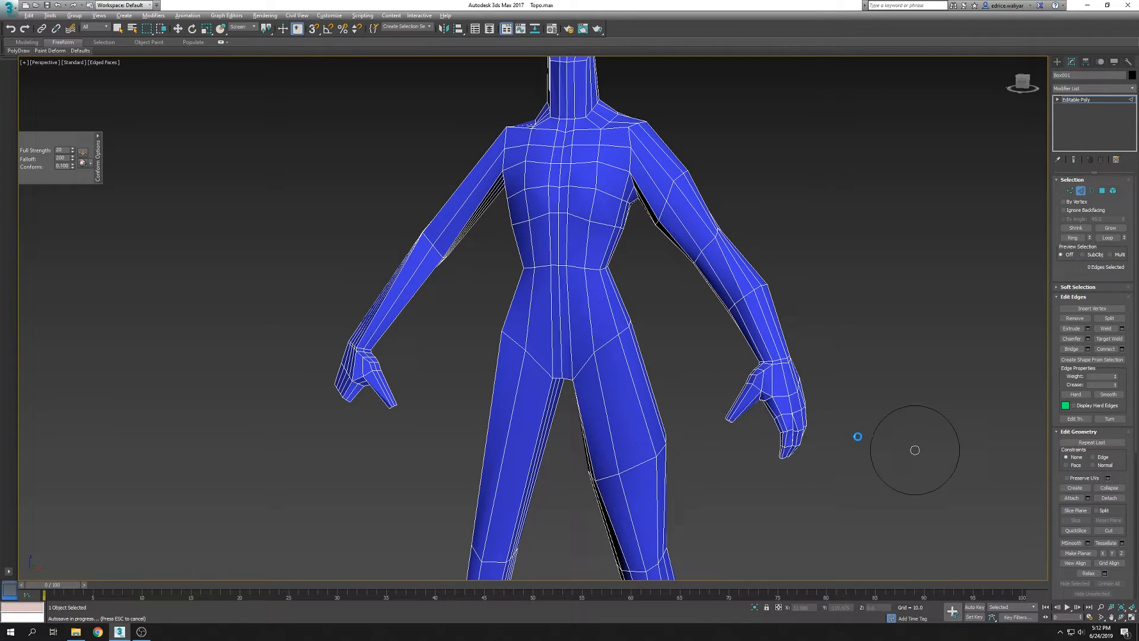
{"action": "middle_click_drag", "start_coordinate": [915, 450], "coordinate": [515, 406], "text": "alt"}
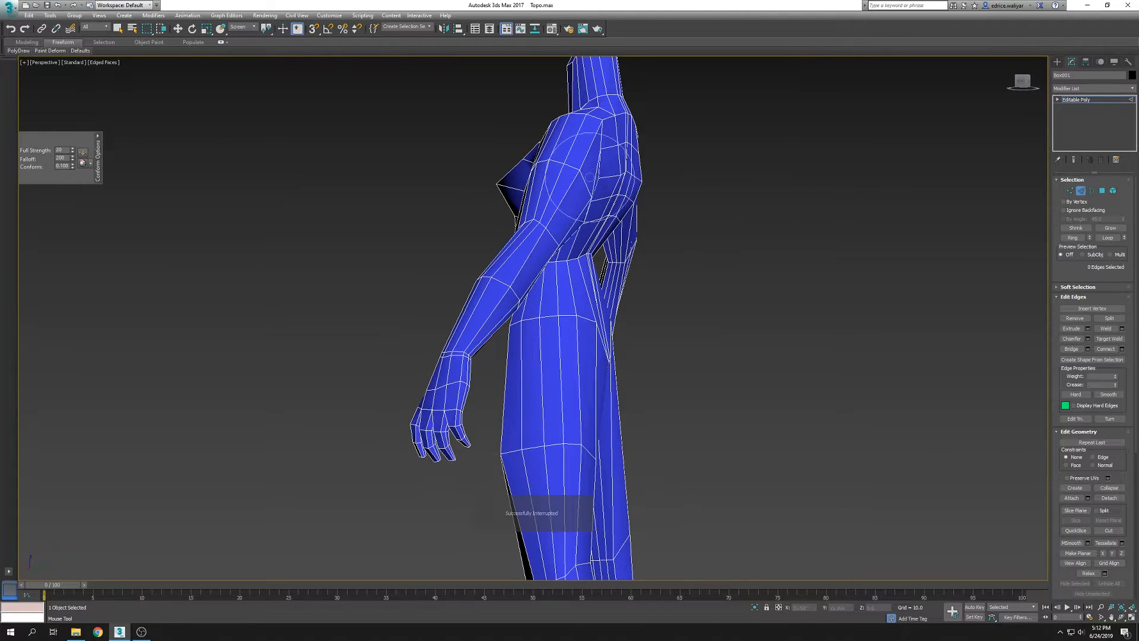
{"action": "middle_click_drag", "start_coordinate": [501, 217], "coordinate": [500, 215], "text": "alt"}
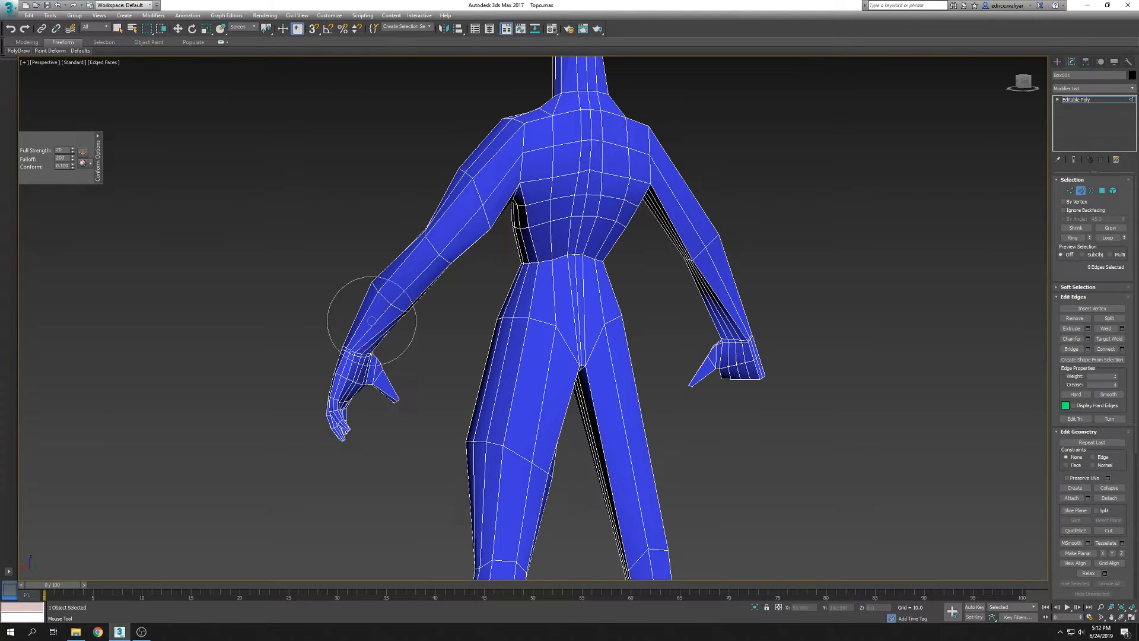
{"action": "mouse_move", "coordinate": [372, 381]}
{"action": "middle_mouse_down", "text": "alt"}
{"action": "mouse_move", "coordinate": [687, 414]}
{"action": "mouse_move", "coordinate": [737, 374]}
{"action": "middle_mouse_up", "text": "alt"}
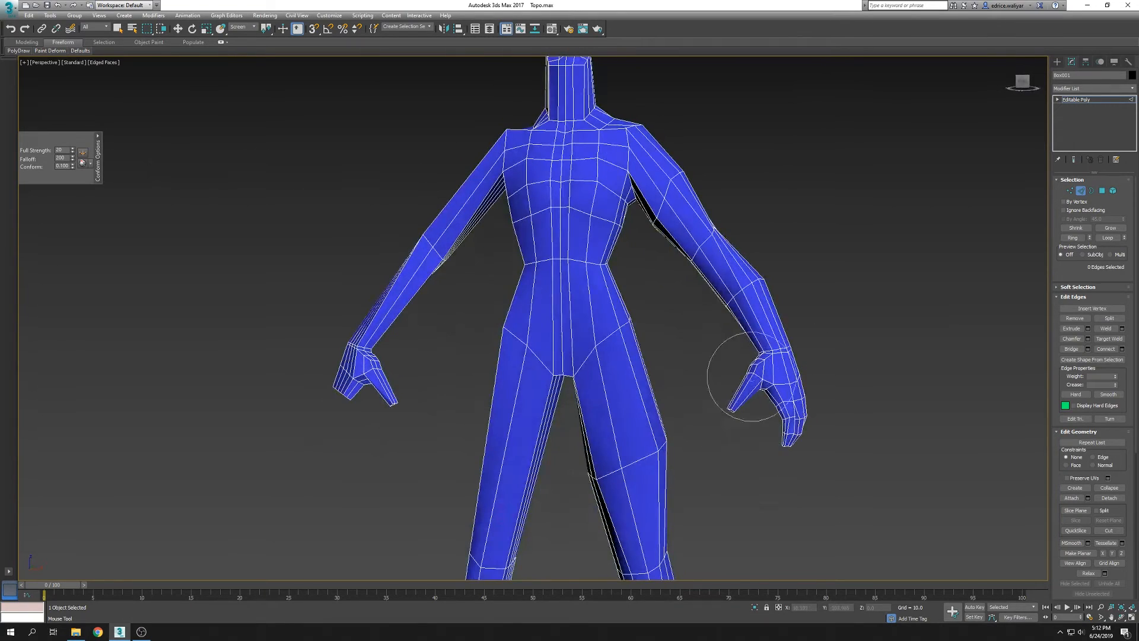
Ring-select the lengthwise edges of the thumb and connect them to add a loop around it
{"action": "scroll", "coordinate": [737, 374], "scroll_direction": "up", "scroll_amount": 5}
{"action": "key", "text": "w"}
{"action": "left_click", "coordinate": [574, 355]}
{"action": "key", "text": "alt+r"}
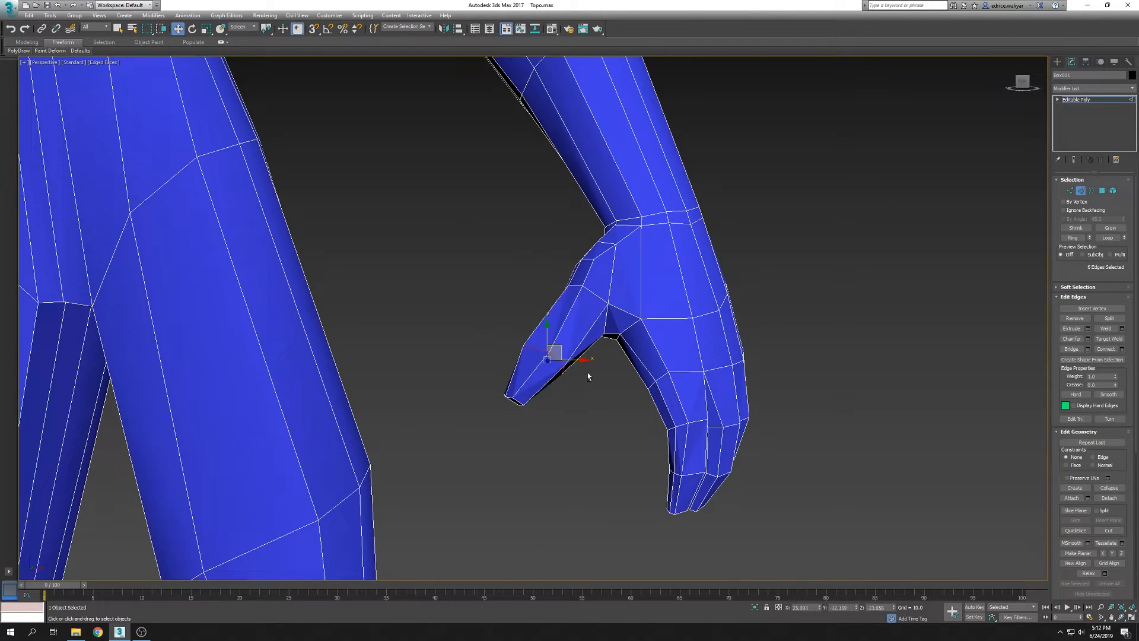
{"action": "middle_click_drag", "start_coordinate": [585, 371], "coordinate": [609, 393], "text": "alt"}
{"action": "key", "text": "ctrl+z"}
{"action": "left_click", "coordinate": [1075, 238]}
{"action": "left_click", "coordinate": [1106, 349]}
Unhide the high-poly body and fit the new thumb loop's vertices to its surface with the PolyDraw Drag tool
{"action": "right_click", "coordinate": [598, 393]}
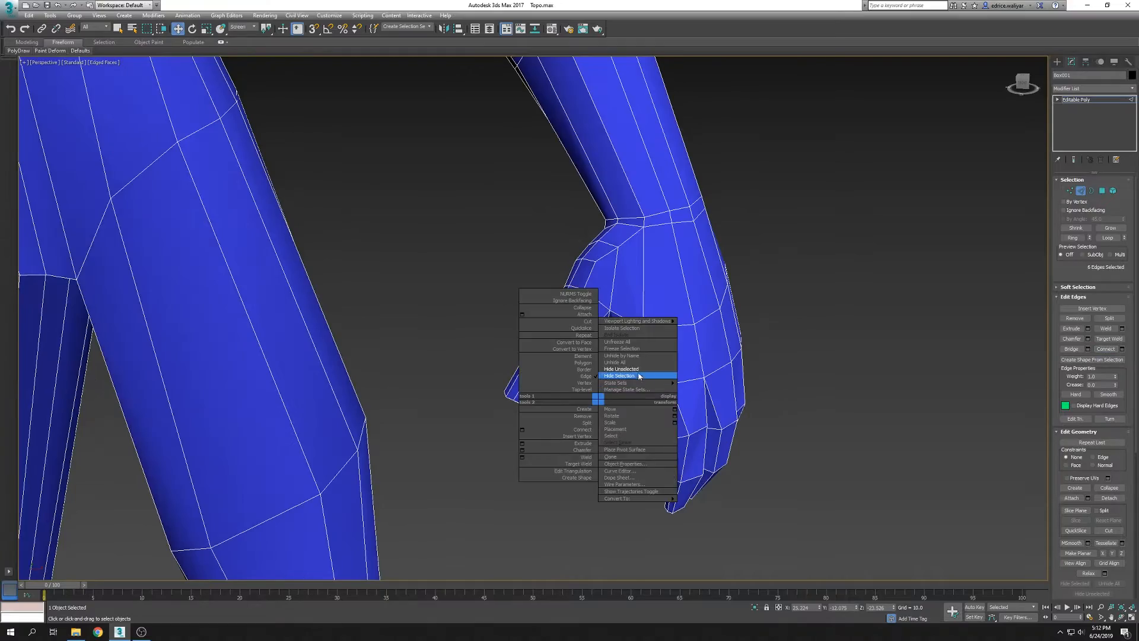
{"action": "left_click", "coordinate": [634, 376]}
{"action": "scroll", "coordinate": [601, 378], "scroll_direction": "up", "scroll_amount": 6}
{"action": "left_click", "coordinate": [19, 50]}
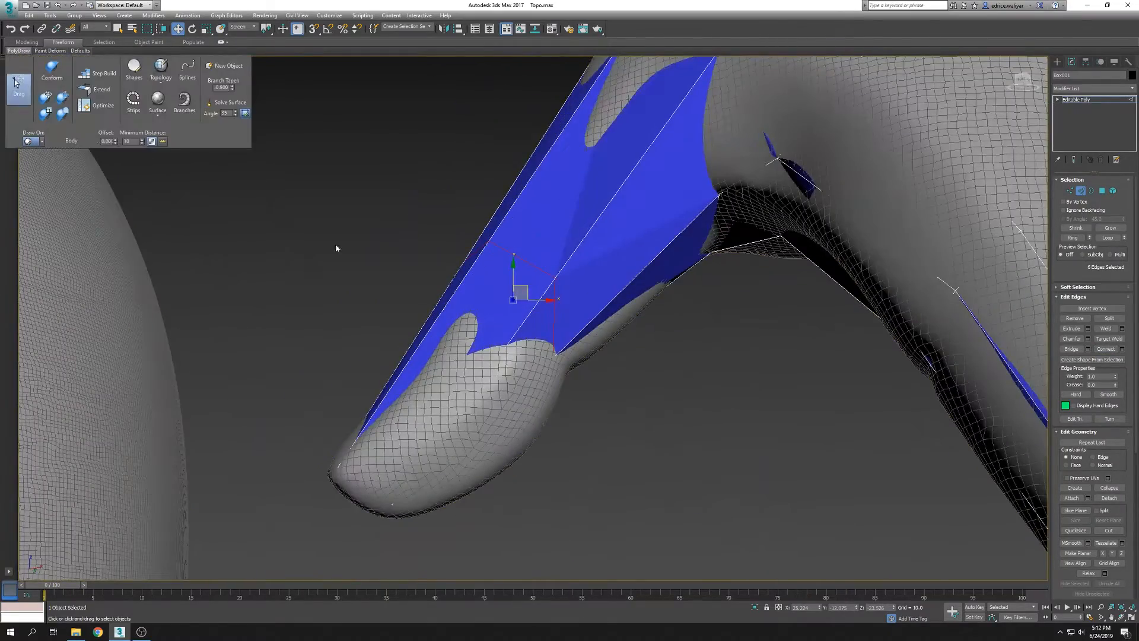
{"action": "left_click", "coordinate": [17, 84]}
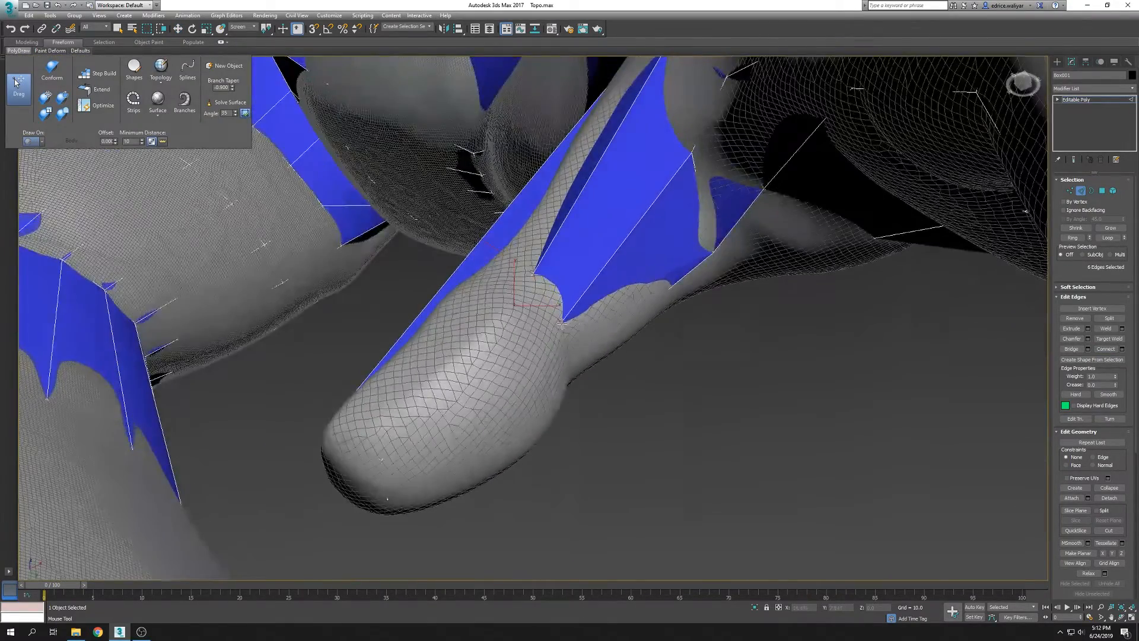
{"action": "mouse_move", "coordinate": [561, 324]}
{"action": "middle_mouse_down", "text": "alt"}
{"action": "mouse_move", "coordinate": [483, 267]}
{"action": "mouse_move", "coordinate": [481, 297]}
{"action": "mouse_move", "coordinate": [598, 379]}
{"action": "middle_mouse_up", "text": "alt"}
{"action": "scroll", "coordinate": [481, 299], "scroll_direction": "up", "scroll_amount": 8}
{"action": "scroll", "coordinate": [635, 390], "scroll_direction": "down", "scroll_amount": 8}
{"action": "mouse_move", "coordinate": [587, 340]}
{"action": "middle_mouse_down", "text": "alt"}
{"action": "mouse_move", "coordinate": [587, 317]}
{"action": "mouse_move", "coordinate": [614, 341]}
{"action": "mouse_move", "coordinate": [623, 298]}
{"action": "mouse_move", "coordinate": [627, 373]}
{"action": "mouse_move", "coordinate": [593, 324]}
{"action": "mouse_move", "coordinate": [451, 303]}
{"action": "mouse_move", "coordinate": [755, 330]}
{"action": "mouse_move", "coordinate": [807, 310]}
{"action": "middle_mouse_up", "text": "alt"}
{"action": "scroll", "coordinate": [585, 350], "scroll_direction": "up", "scroll_amount": 4}
{"action": "key", "text": "F3"}
{"action": "key", "text": "F3"}
{"action": "key", "text": "F3"}
{"action": "key", "text": "F3"}
Add further edge loops around the thumb by ring-selecting its lengthwise edges and connecting them
{"action": "left_click", "coordinate": [1073, 238]}
{"action": "left_click", "coordinate": [1105, 350]}
{"action": "middle_click_drag", "start_coordinate": [915, 356], "coordinate": [714, 338], "text": "alt"}
{"action": "left_click", "coordinate": [631, 325]}
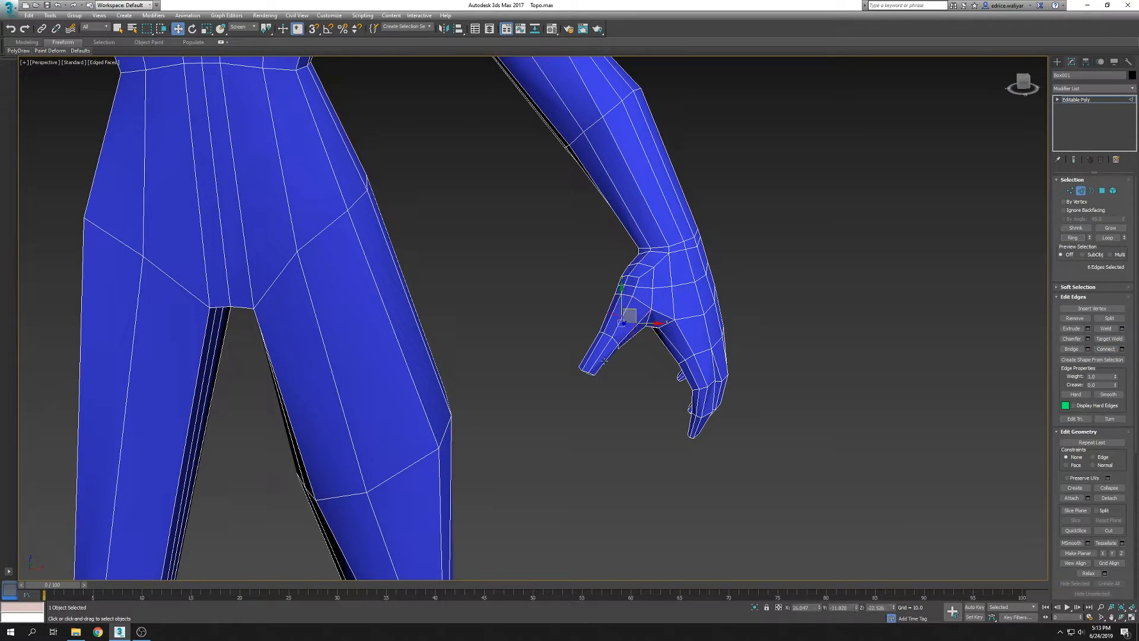
{"action": "left_click", "coordinate": [1106, 348]}
{"action": "middle_click_drag", "start_coordinate": [925, 356], "coordinate": [818, 424], "text": "alt"}
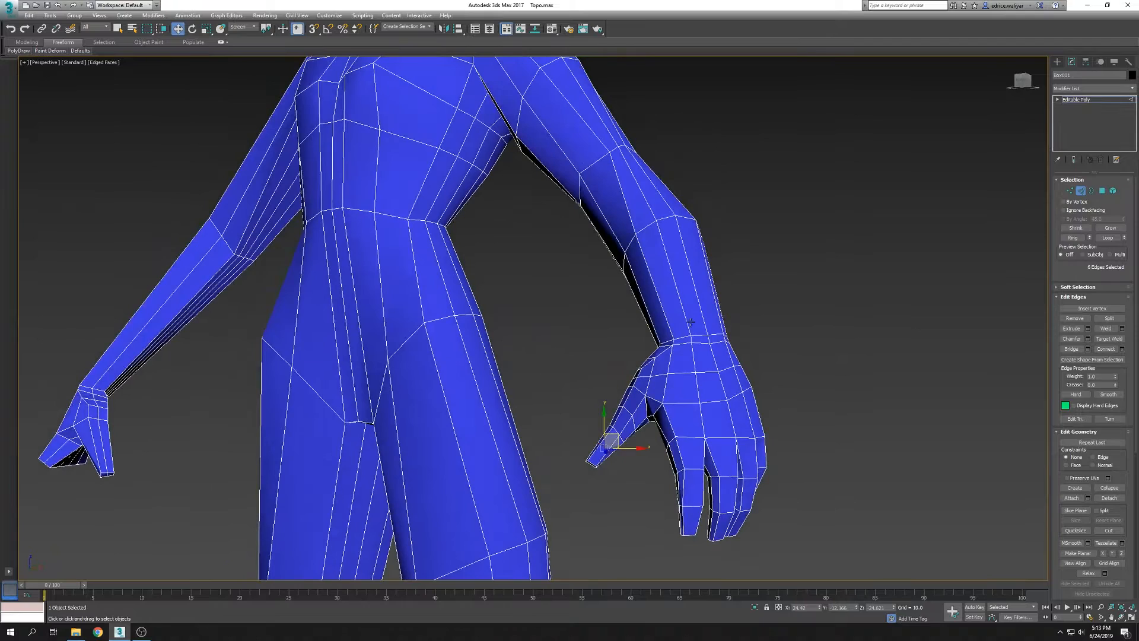
Ring-select and connect the lengthwise edges of the forearm and upper arm to add loops up to the shoulder
{"action": "key", "text": "alt+r"}
{"action": "middle_click_drag", "start_coordinate": [687, 287], "coordinate": [681, 255], "text": "alt"}
{"action": "key", "text": "alt+r"}
{"action": "middle_click_drag", "start_coordinate": [653, 167], "coordinate": [677, 298]}
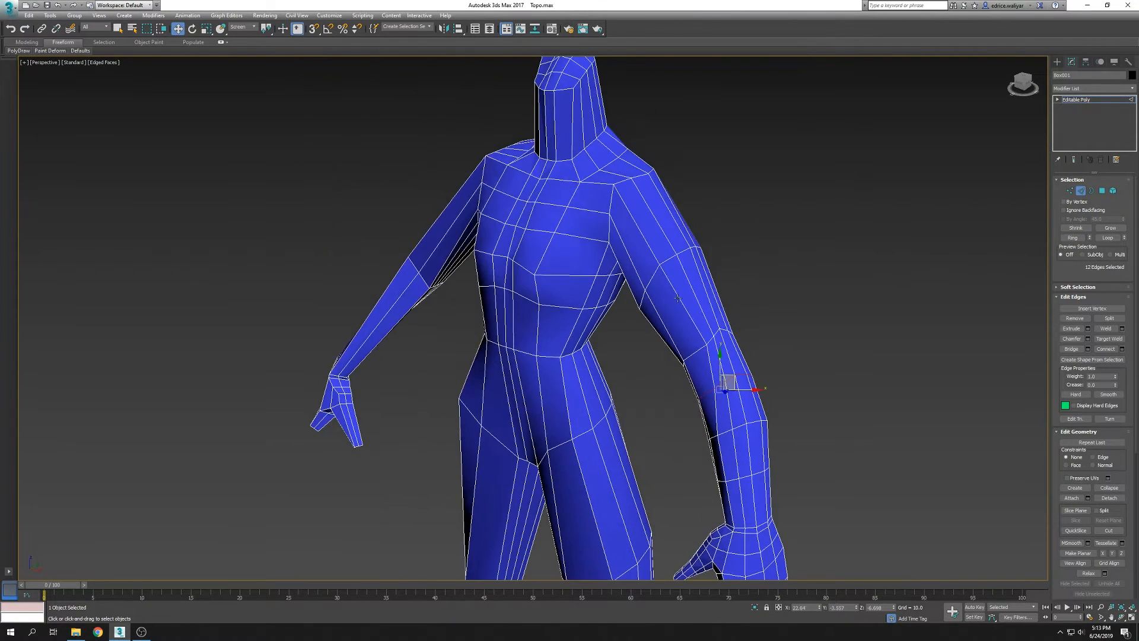
{"action": "middle_click_drag", "start_coordinate": [650, 245], "coordinate": [802, 288], "text": "alt"}
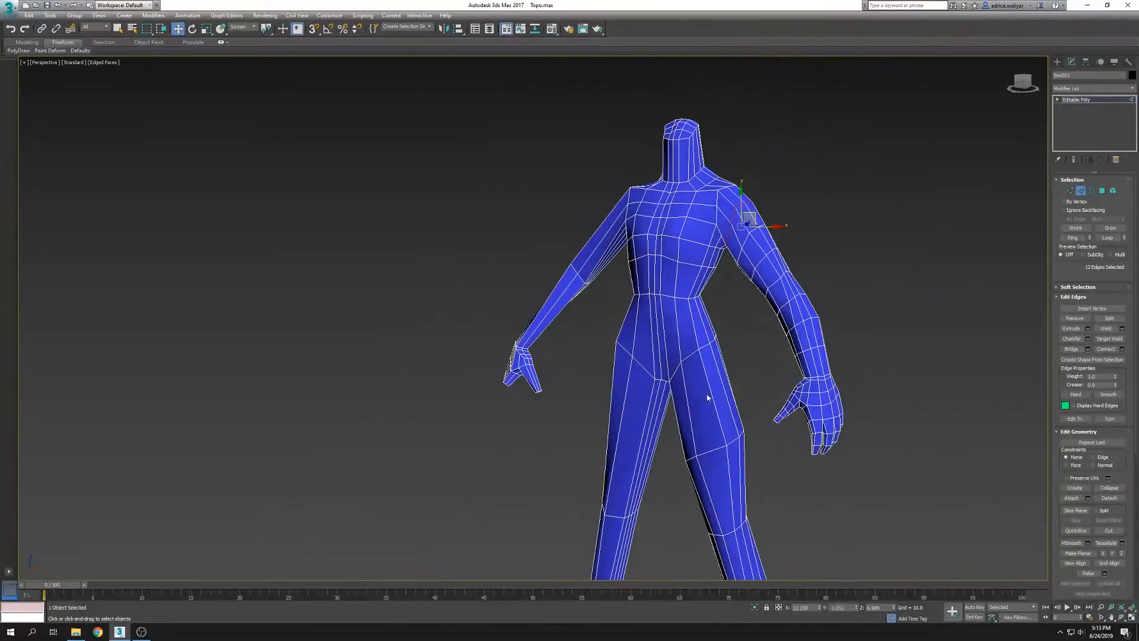
Add connecting edge loops around the thigh, upper calf and lower calf of the detailed leg
{"action": "middle_click_drag", "start_coordinate": [751, 445], "coordinate": [743, 407]}
{"action": "middle_click_drag", "start_coordinate": [750, 474], "coordinate": [748, 434]}
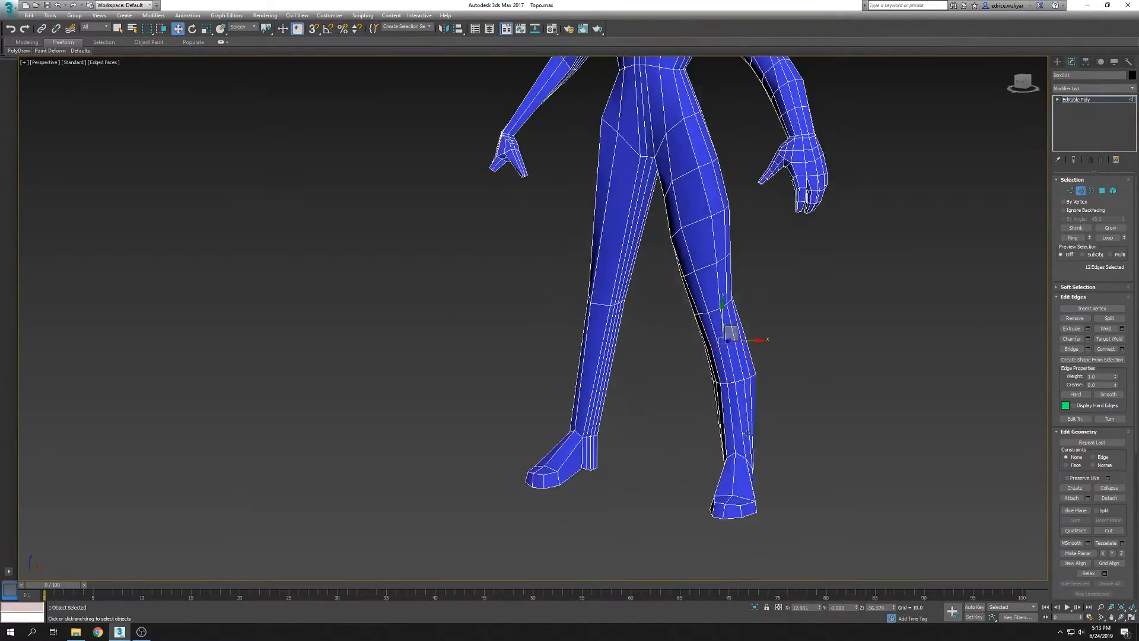
{"action": "middle_click_drag", "start_coordinate": [784, 487], "coordinate": [734, 478], "text": "alt"}
{"action": "left_click", "coordinate": [723, 444]}
{"action": "left_click", "coordinate": [1076, 239]}
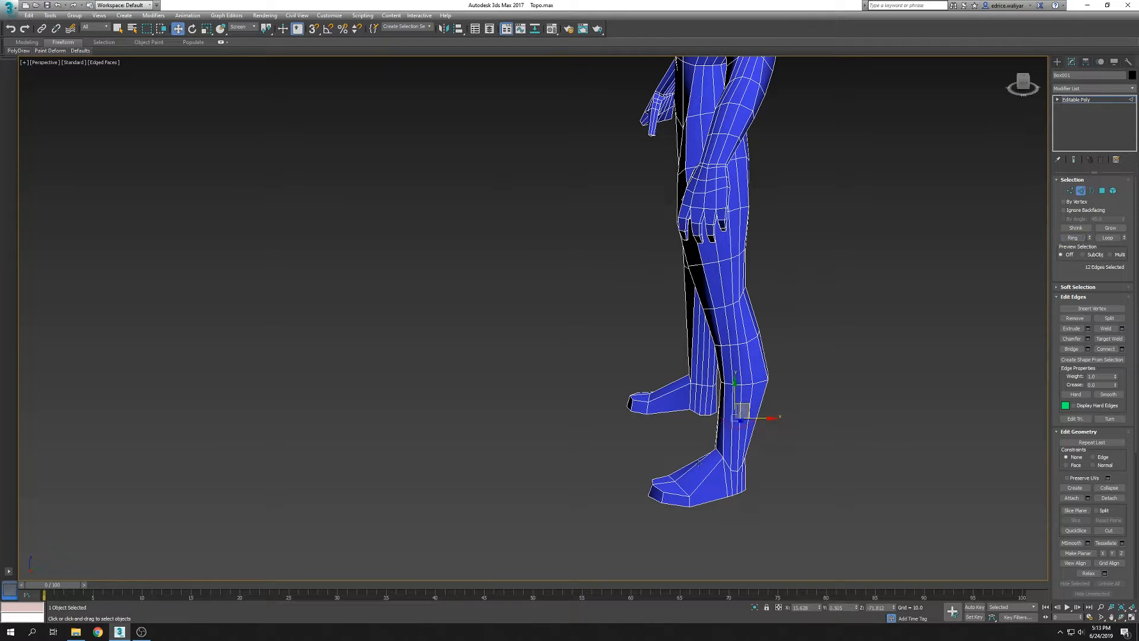
Ring-select the foot's edges and connect them to add loops across and along the sides of the foot
{"action": "scroll", "coordinate": [677, 402], "scroll_direction": "up", "scroll_amount": 5}
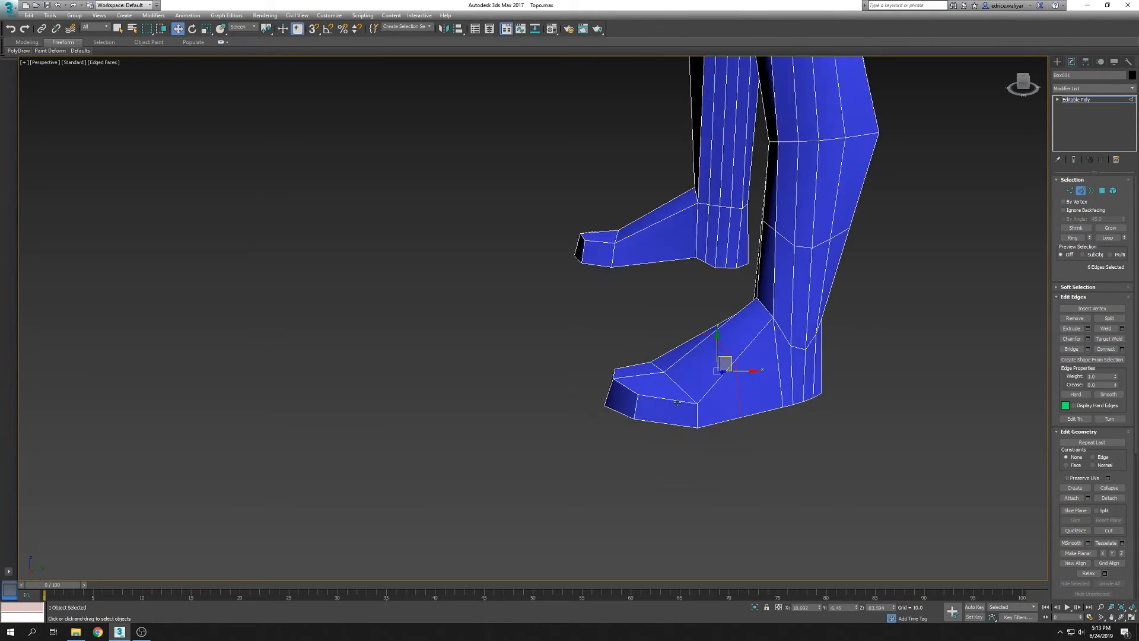
{"action": "left_click", "coordinate": [1078, 238]}
{"action": "left_click", "coordinate": [780, 395]}
{"action": "left_click", "coordinate": [1072, 237]}
{"action": "left_click", "coordinate": [1106, 348]}
{"action": "middle_click_drag", "start_coordinate": [860, 380], "coordinate": [967, 350], "text": "alt"}
{"action": "scroll", "coordinate": [909, 381], "scroll_direction": "down", "scroll_amount": 4}
{"action": "scroll", "coordinate": [909, 382], "scroll_direction": "up", "scroll_amount": 3}
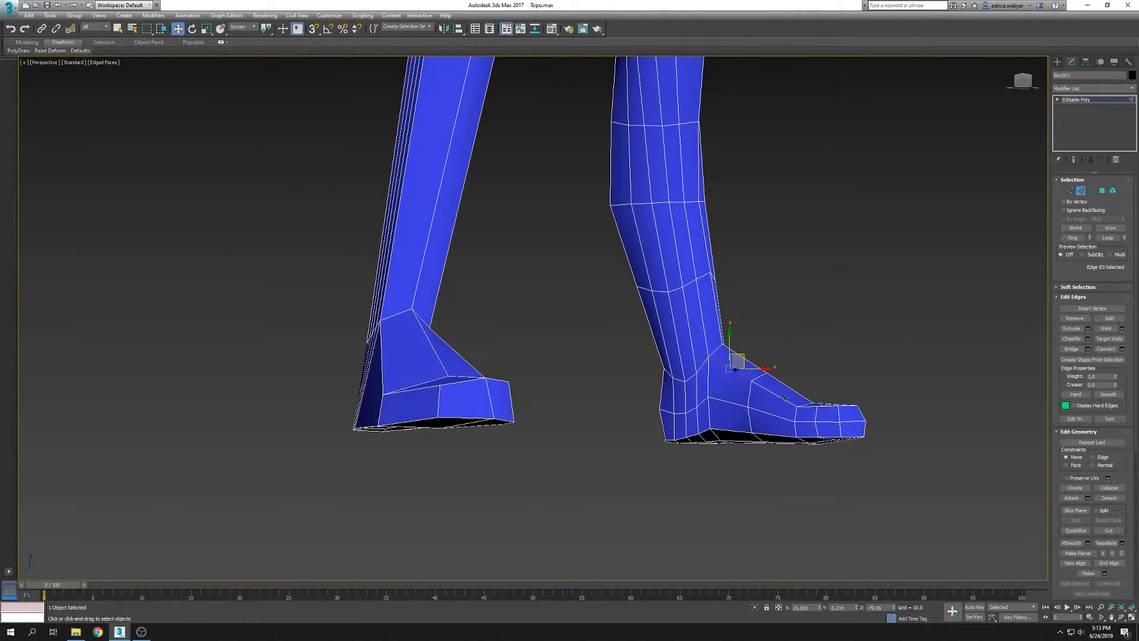
{"action": "middle_click_drag", "start_coordinate": [927, 410], "coordinate": [850, 444], "text": "alt"}
{"action": "scroll", "coordinate": [909, 383], "scroll_direction": "down", "scroll_amount": 4}
{"action": "middle_click_drag", "start_coordinate": [909, 383], "coordinate": [895, 419], "text": "alt"}
{"action": "scroll", "coordinate": [895, 420], "scroll_direction": "down", "scroll_amount": 3}
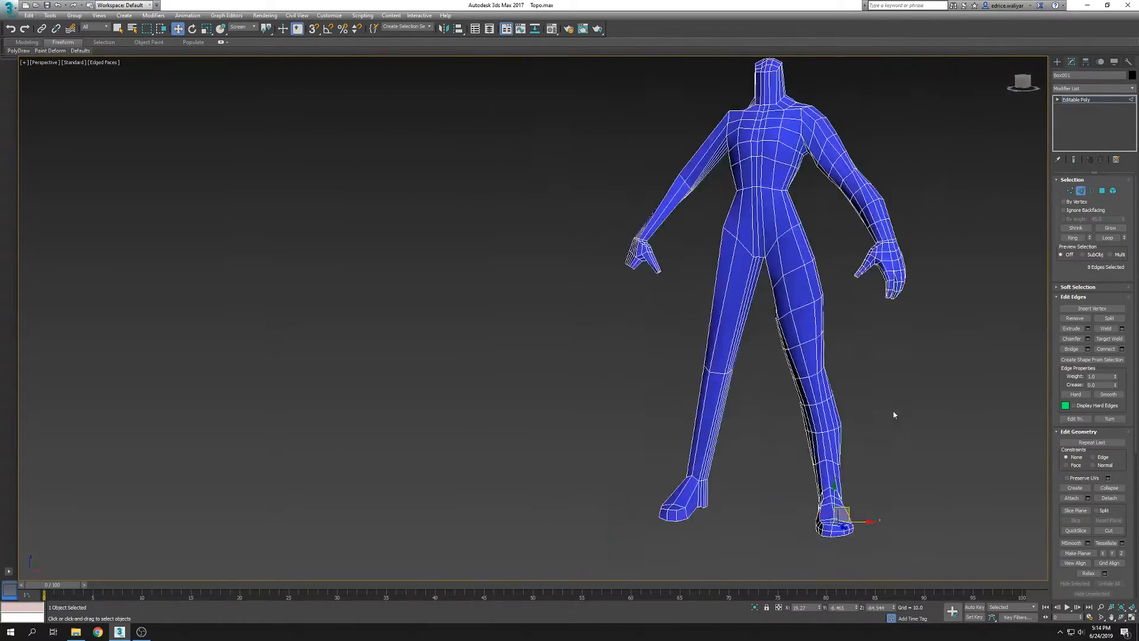
Leave edge editing and brush the leg, foot, hips and back with PolyDraw Conform to fit the Body surface
{"action": "left_click", "coordinate": [1077, 193]}
{"action": "mouse_move", "coordinate": [20, 52]}
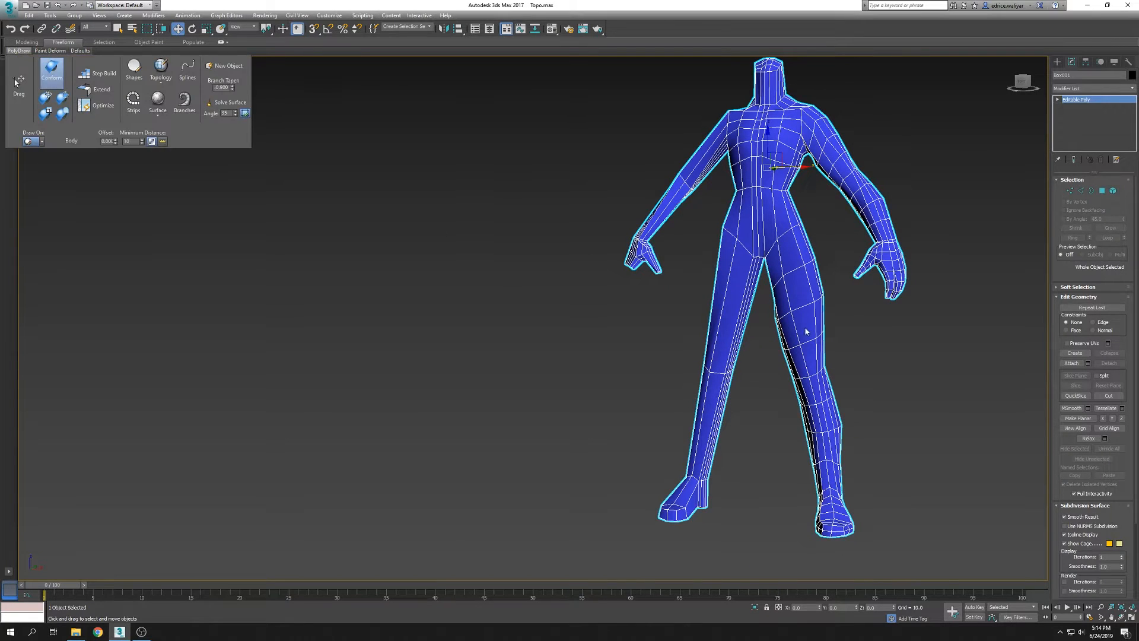
{"action": "scroll", "coordinate": [785, 251], "scroll_direction": "up", "scroll_amount": 2}
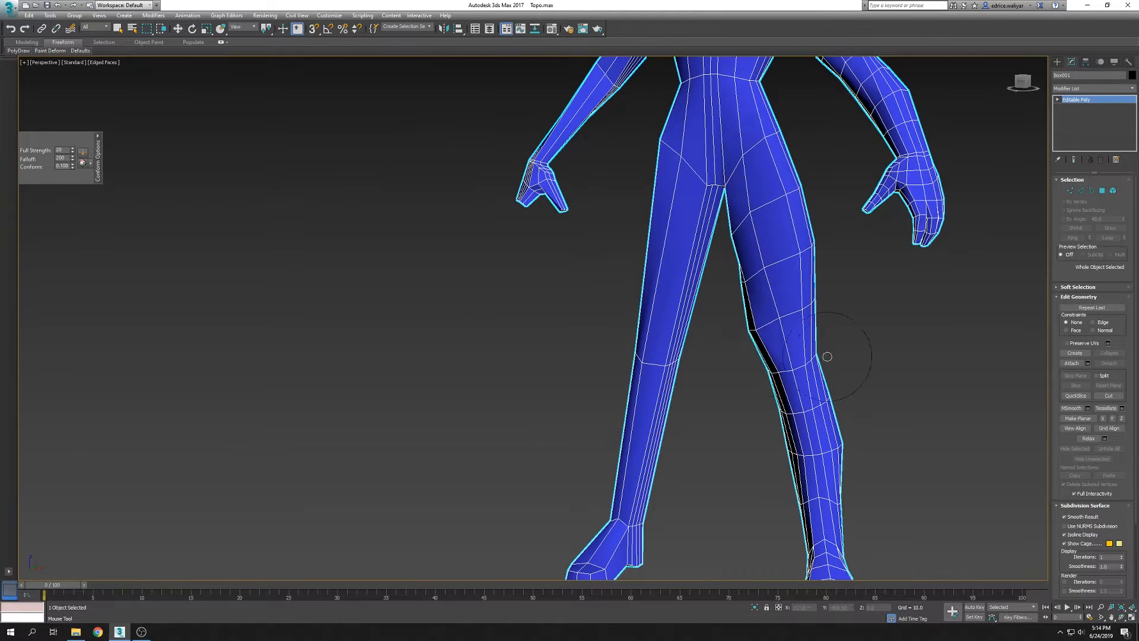
{"action": "scroll", "coordinate": [814, 354], "scroll_direction": "down", "scroll_amount": 2}
{"action": "middle_click_drag", "start_coordinate": [739, 228], "coordinate": [749, 244], "text": "alt"}
{"action": "mouse_move", "coordinate": [798, 284]}
{"action": "middle_mouse_down", "text": "alt"}
{"action": "mouse_move", "coordinate": [780, 376]}
{"action": "mouse_move", "coordinate": [808, 412]}
{"action": "middle_mouse_up", "text": "alt"}
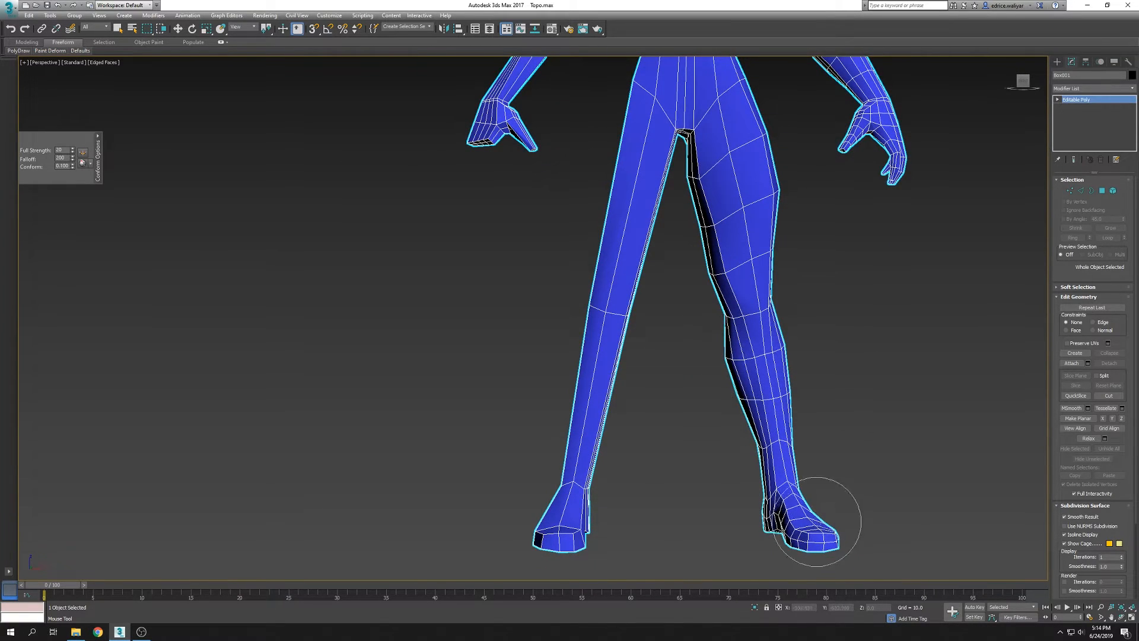
{"action": "middle_click_drag", "start_coordinate": [857, 515], "coordinate": [685, 546], "text": "alt"}
{"action": "middle_click_drag", "start_coordinate": [767, 518], "coordinate": [550, 523], "text": "alt"}
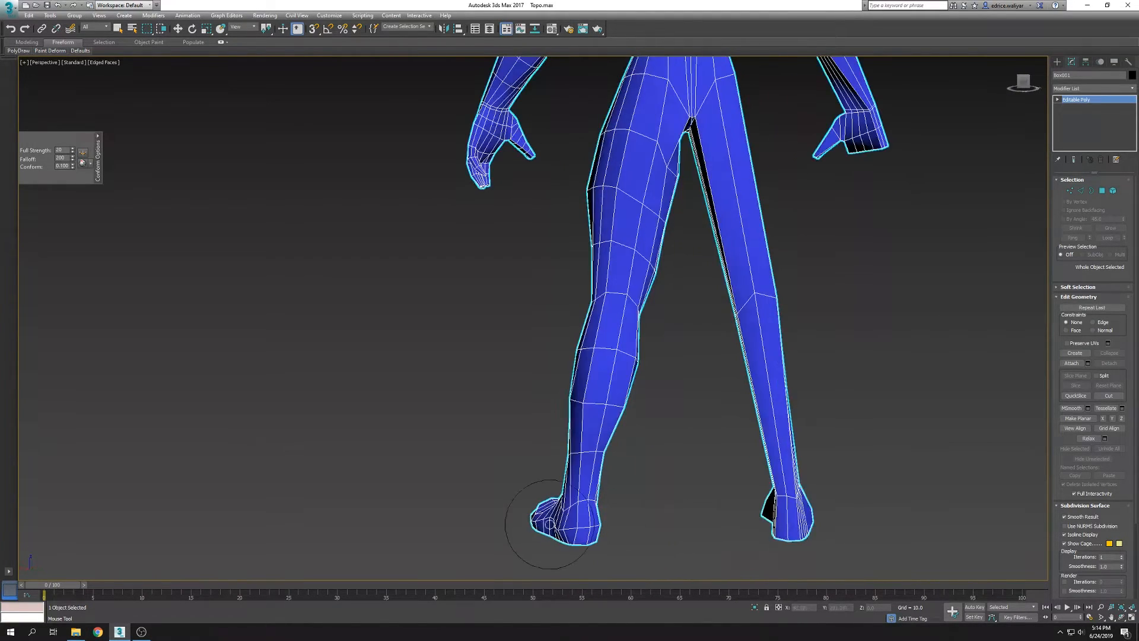
{"action": "middle_click_drag", "start_coordinate": [682, 389], "coordinate": [620, 231], "text": "alt"}
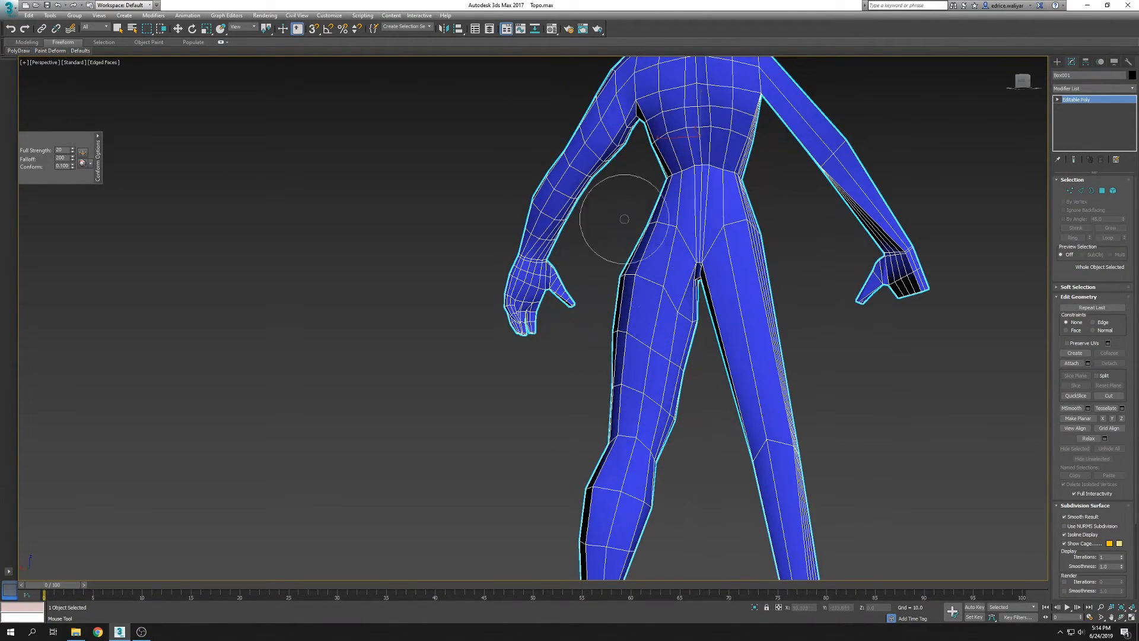
{"action": "middle_click_drag", "start_coordinate": [688, 366], "coordinate": [652, 451], "text": "alt"}
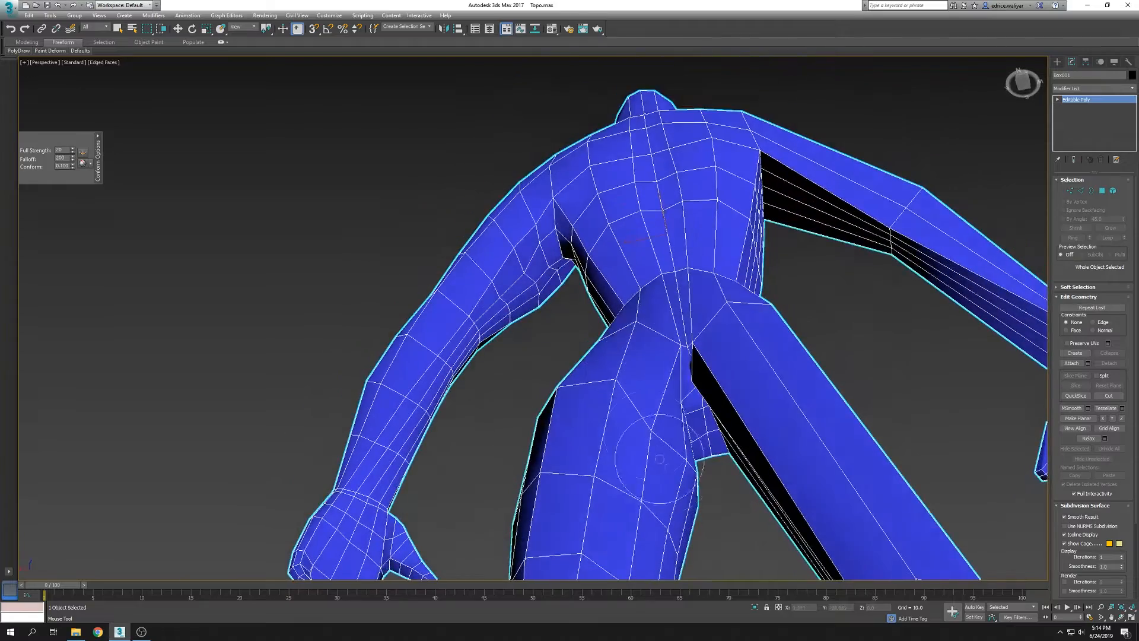
Switch to vertex editing and reposition the centre vertices at the crotch with the Move tool
{"action": "key", "text": "w"}
{"action": "key", "text": "1"}
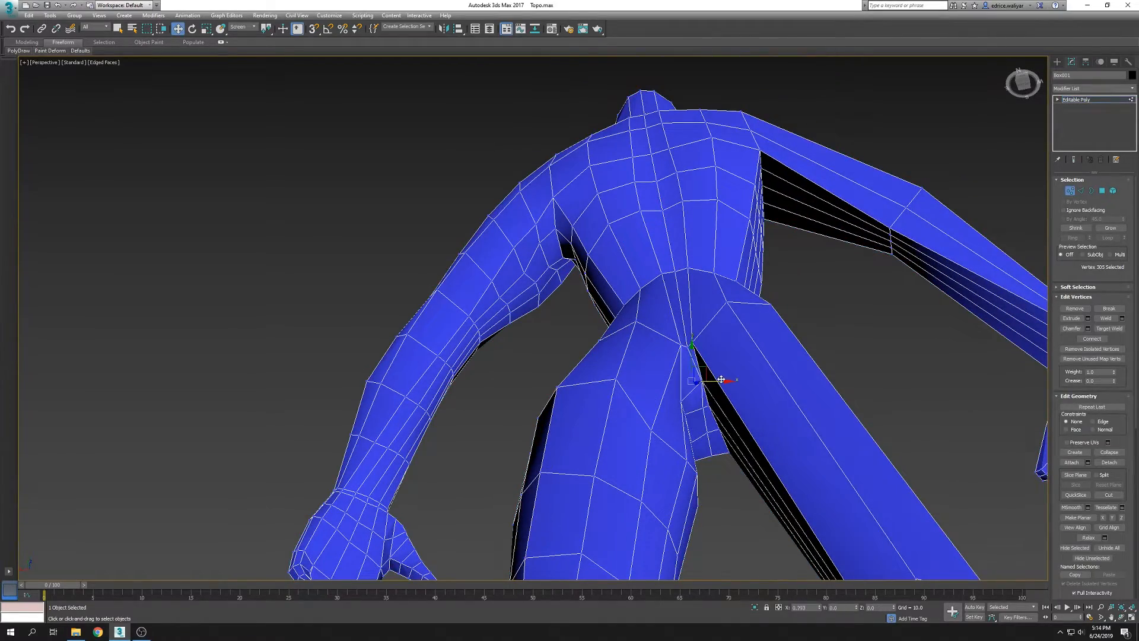
{"action": "middle_click_drag", "start_coordinate": [699, 382], "coordinate": [658, 344], "text": "alt"}
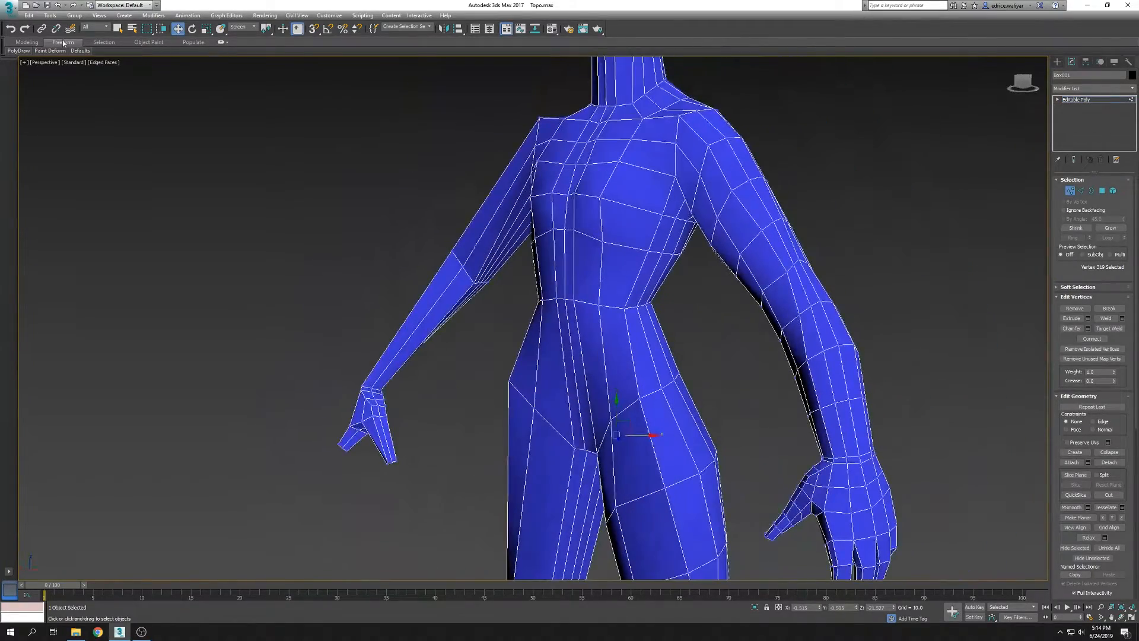
Brush the detailed arm and shoulder from the front and back with PolyDraw Conform to fit them to the Body surface
{"action": "mouse_move", "coordinate": [18, 50]}
{"action": "left_click", "coordinate": [52, 69]}
{"action": "scroll", "coordinate": [877, 368], "scroll_direction": "down", "scroll_amount": 3}
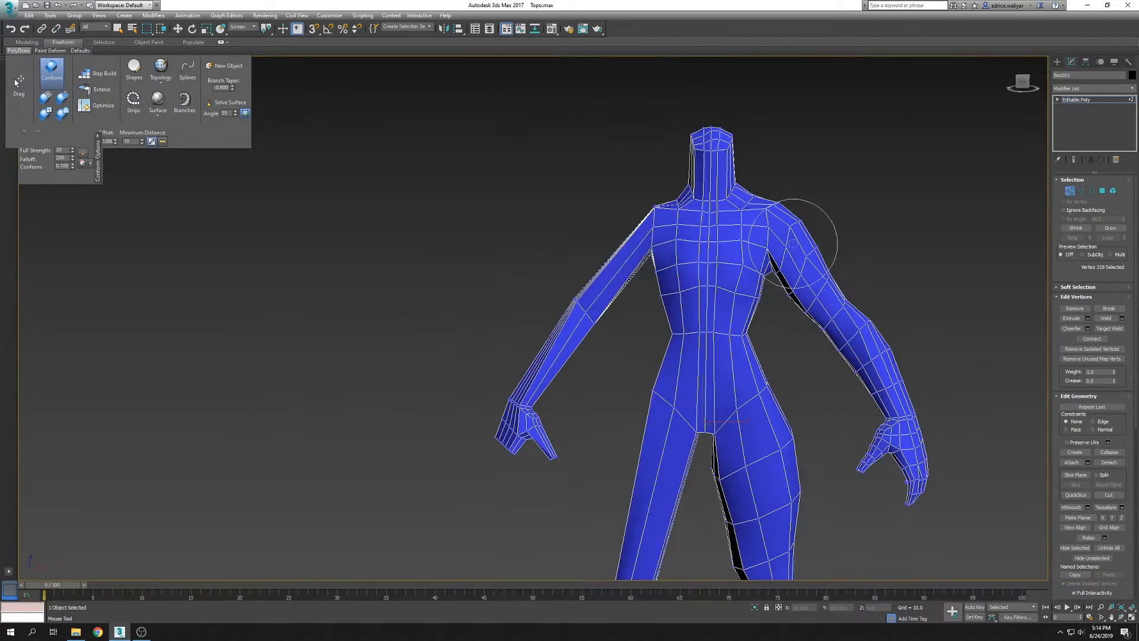
{"action": "middle_click_drag", "start_coordinate": [870, 363], "coordinate": [770, 281], "text": "alt"}
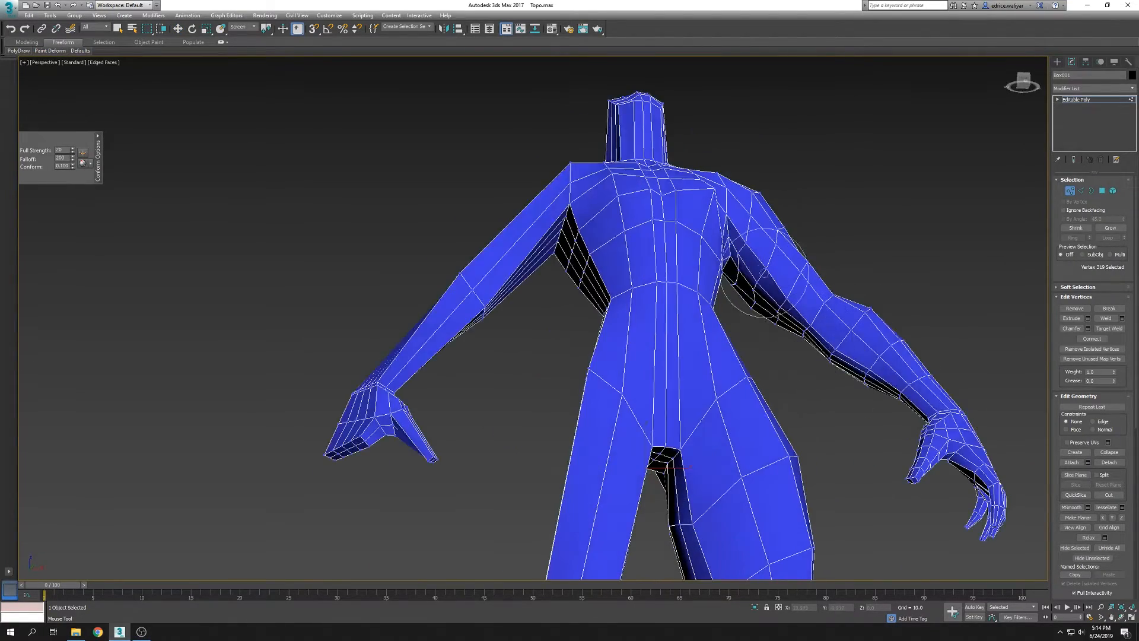
{"action": "middle_click_drag", "start_coordinate": [896, 351], "coordinate": [539, 292], "text": "alt"}
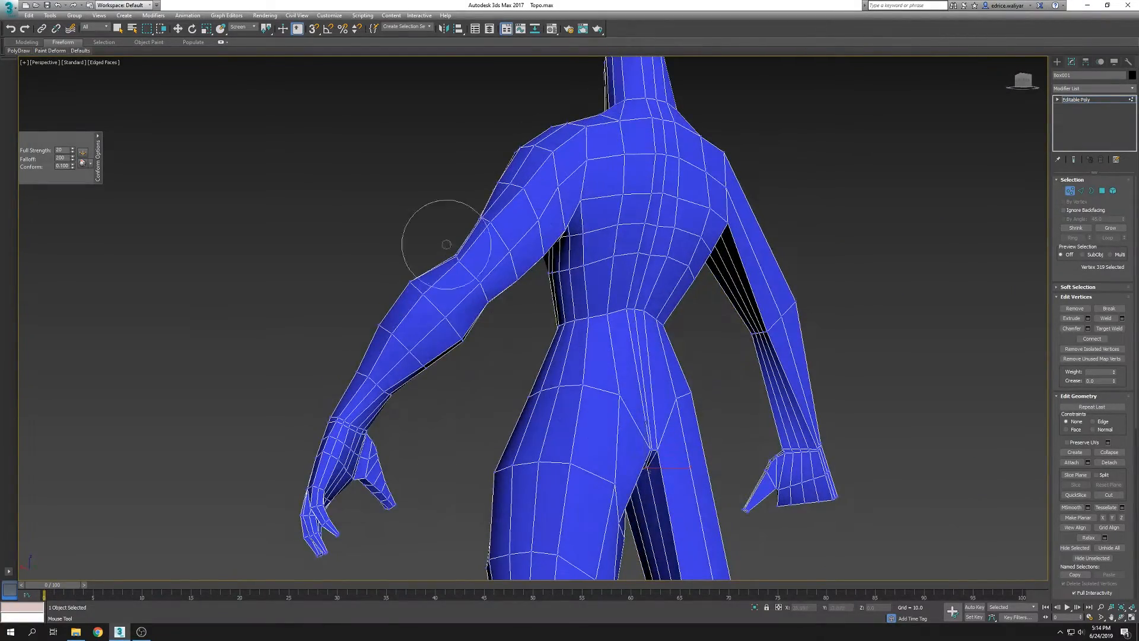
{"action": "middle_click_drag", "start_coordinate": [451, 374], "coordinate": [825, 290], "text": "alt"}
{"action": "middle_click_drag", "start_coordinate": [719, 174], "coordinate": [805, 303], "text": "alt"}
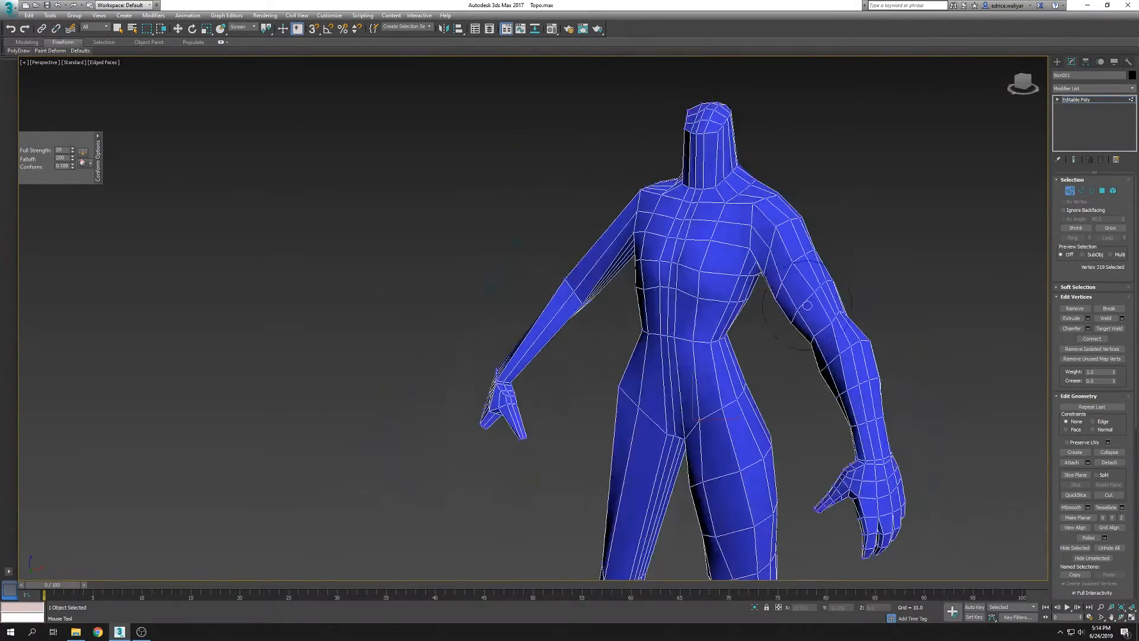
{"action": "middle_click_drag", "start_coordinate": [983, 299], "coordinate": [580, 328], "text": "alt"}
{"action": "mouse_move", "coordinate": [746, 299]}
{"action": "middle_mouse_down", "text": "alt"}
{"action": "mouse_move", "coordinate": [591, 258]}
{"action": "mouse_move", "coordinate": [944, 267]}
{"action": "middle_mouse_up", "text": "alt"}
Switch to edge editing and select the lengthwise edge lines running down the detailed arm
{"action": "key", "text": "w"}
{"action": "left_click", "coordinate": [1081, 190]}
{"action": "middle_click_drag", "start_coordinate": [907, 403], "coordinate": [934, 281], "text": "alt"}
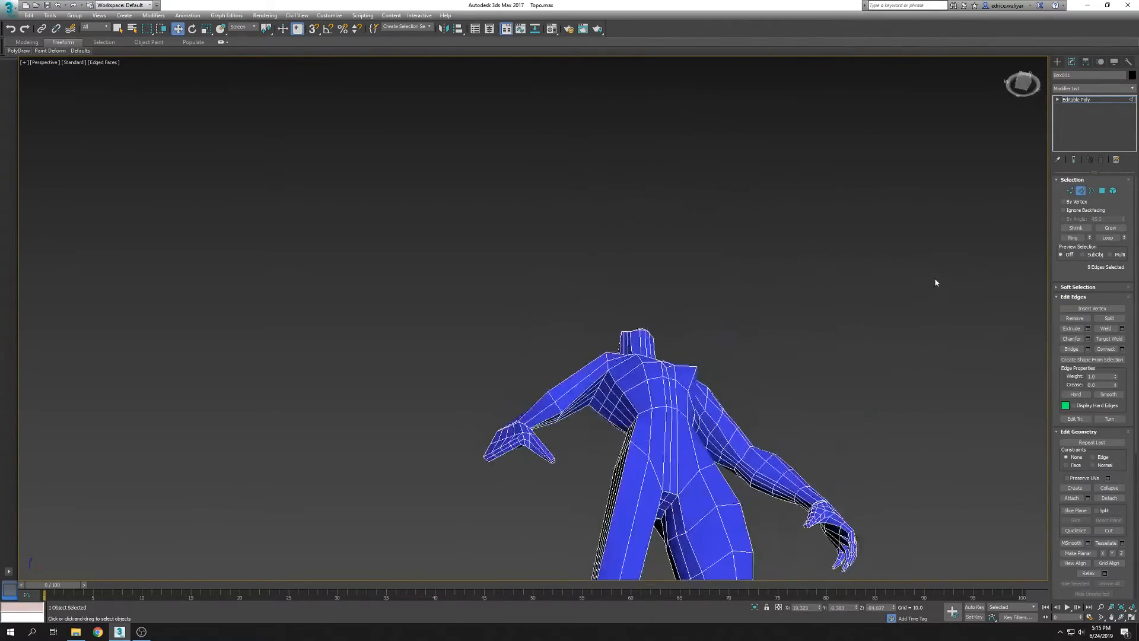
{"action": "scroll", "coordinate": [721, 451], "scroll_direction": "up", "scroll_amount": 4}
{"action": "middle_click_drag", "start_coordinate": [796, 437], "coordinate": [463, 166], "text": "alt"}
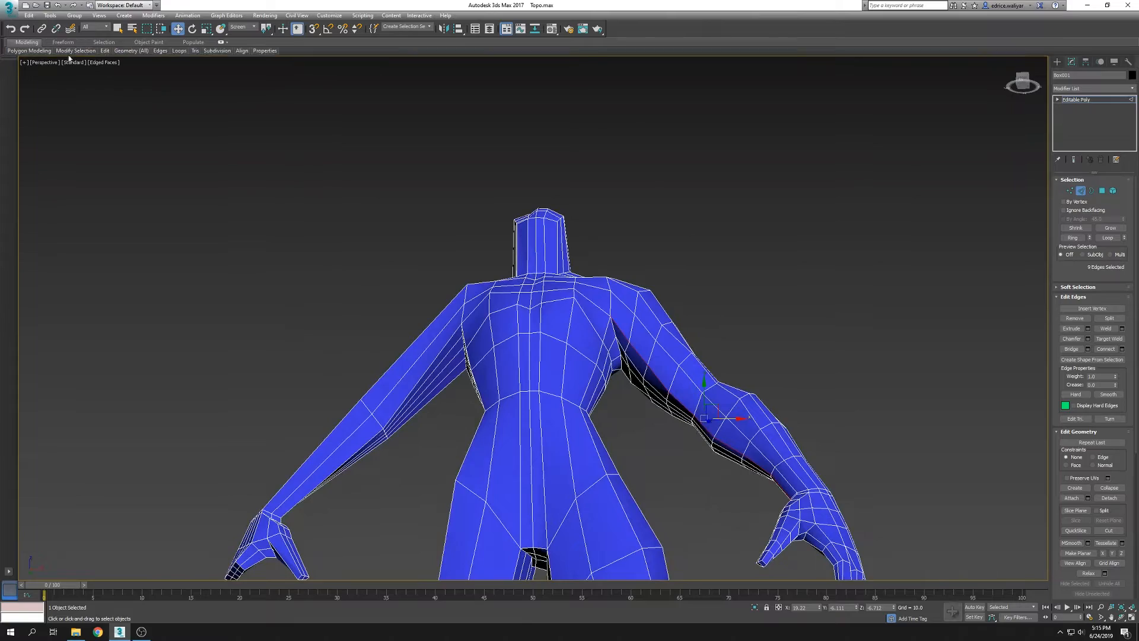
{"action": "left_click", "coordinate": [27, 42]}
{"action": "left_click", "coordinate": [178, 50]}
{"action": "middle_click_drag", "start_coordinate": [666, 404], "coordinate": [735, 339], "text": "alt"}
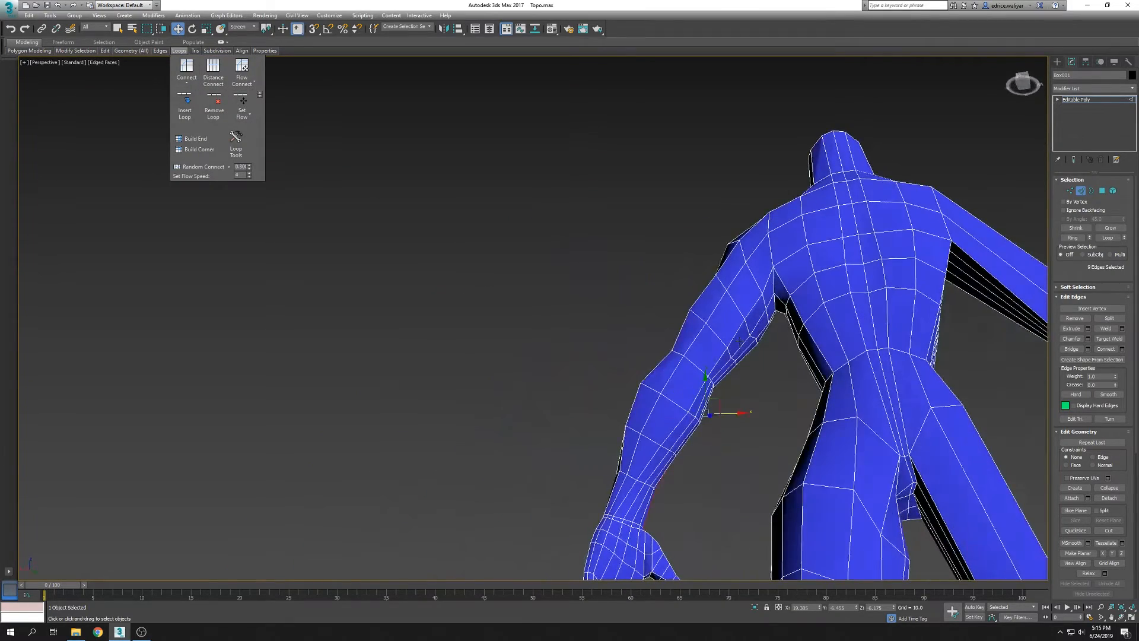
{"action": "double_click", "coordinate": [735, 340], "text": "ctrl"}
{"action": "middle_click_drag", "start_coordinate": [442, 279], "coordinate": [619, 329], "text": "alt"}
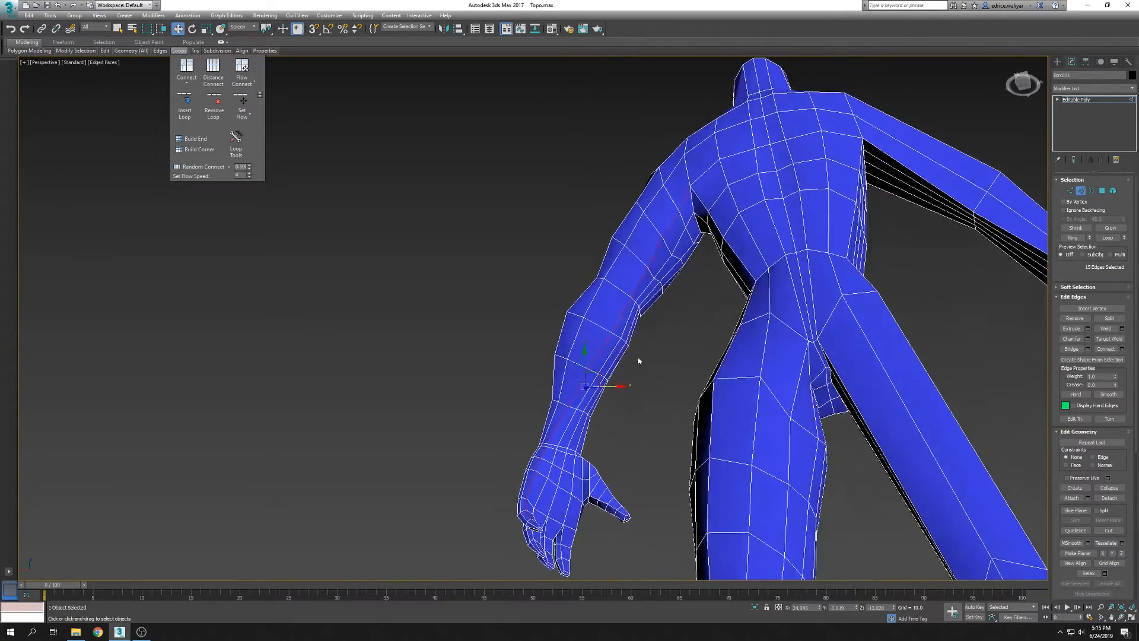
{"action": "left_click", "coordinate": [618, 329]}
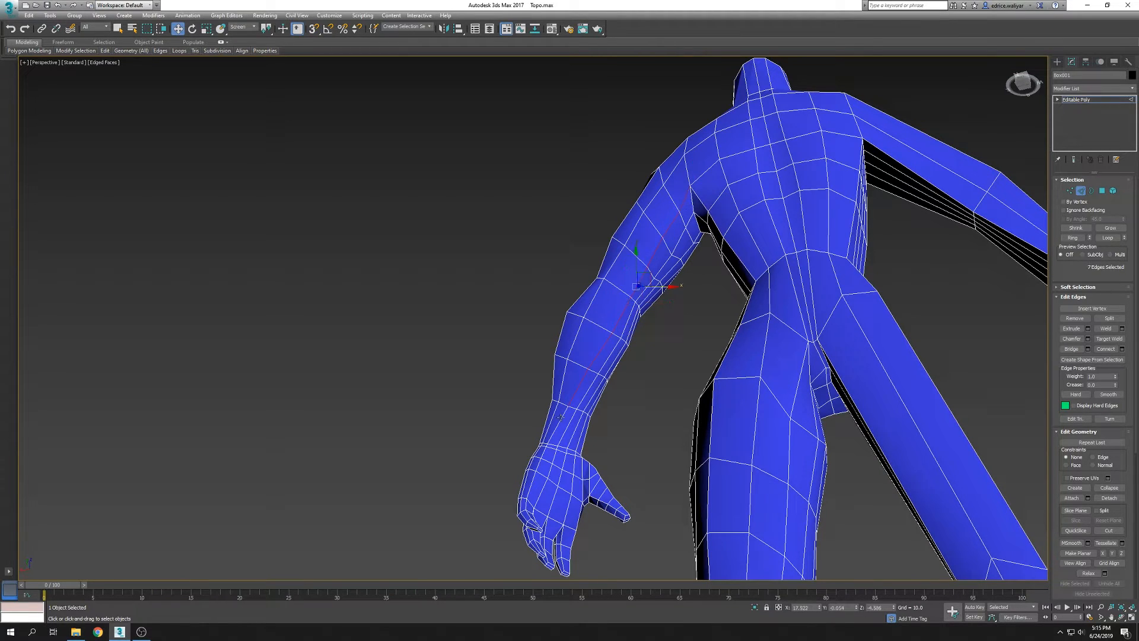
Reselect the lengthwise edges along the back of the arm and smooth their curve with Set Flow
{"action": "double_click", "coordinate": [649, 284], "text": "ctrl"}
{"action": "left_click", "coordinate": [569, 425]}
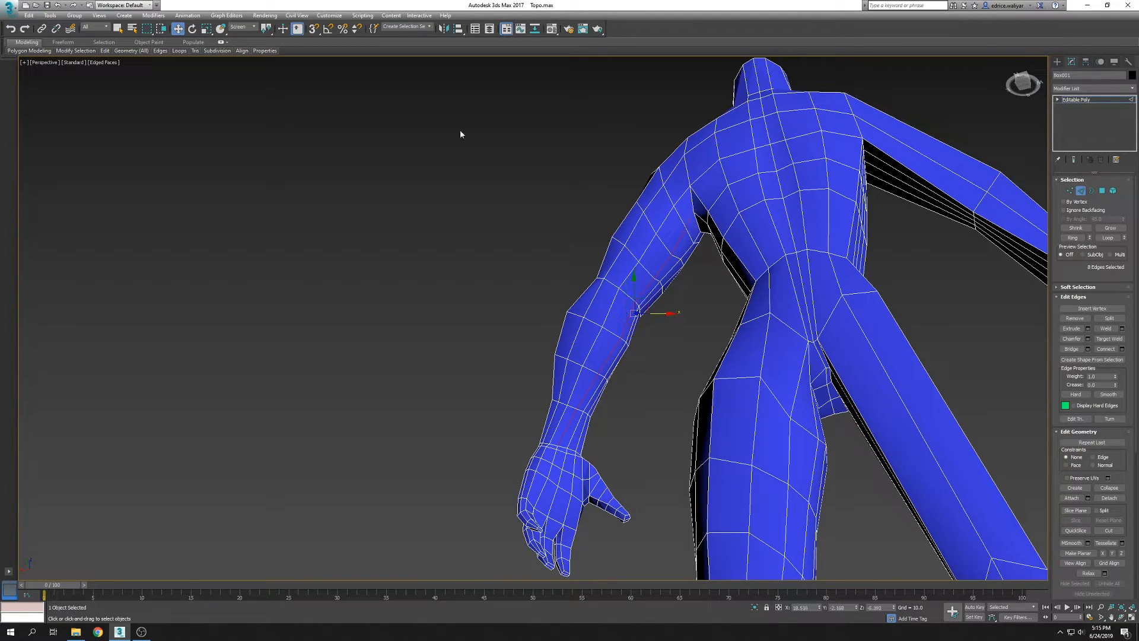
{"action": "mouse_move", "coordinate": [182, 52]}
{"action": "middle_click_drag", "start_coordinate": [667, 310], "coordinate": [667, 211], "text": "alt"}
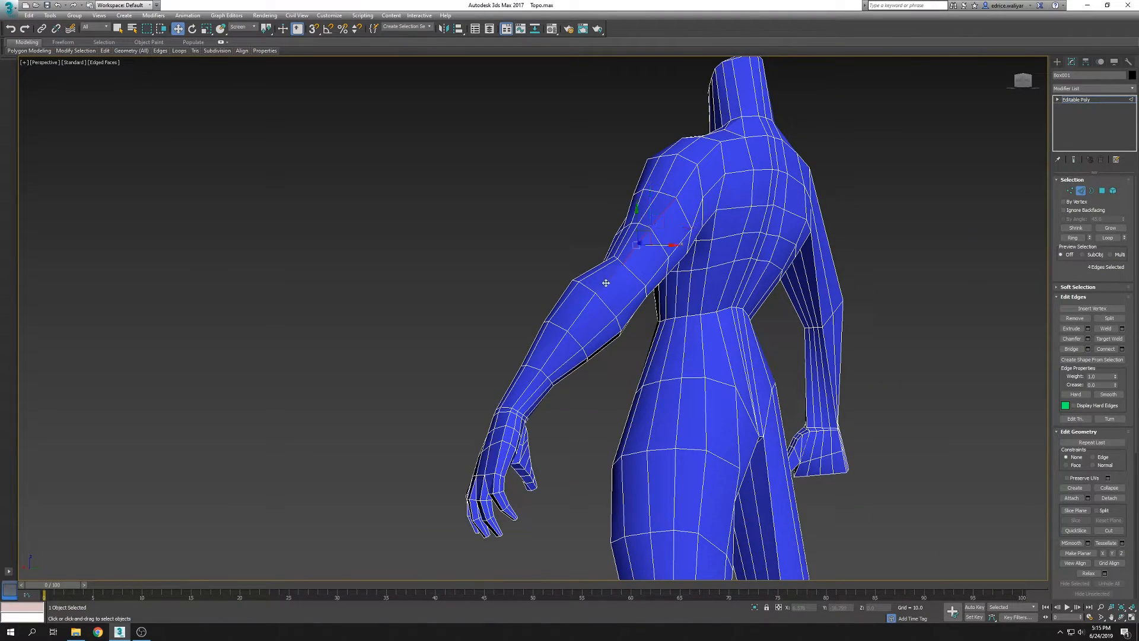
{"action": "left_click", "coordinate": [240, 102]}
Apply Set Flow to the lengthwise edges along the front of the detailed arm
{"action": "middle_click_drag", "start_coordinate": [307, 130], "coordinate": [694, 401], "text": "alt"}
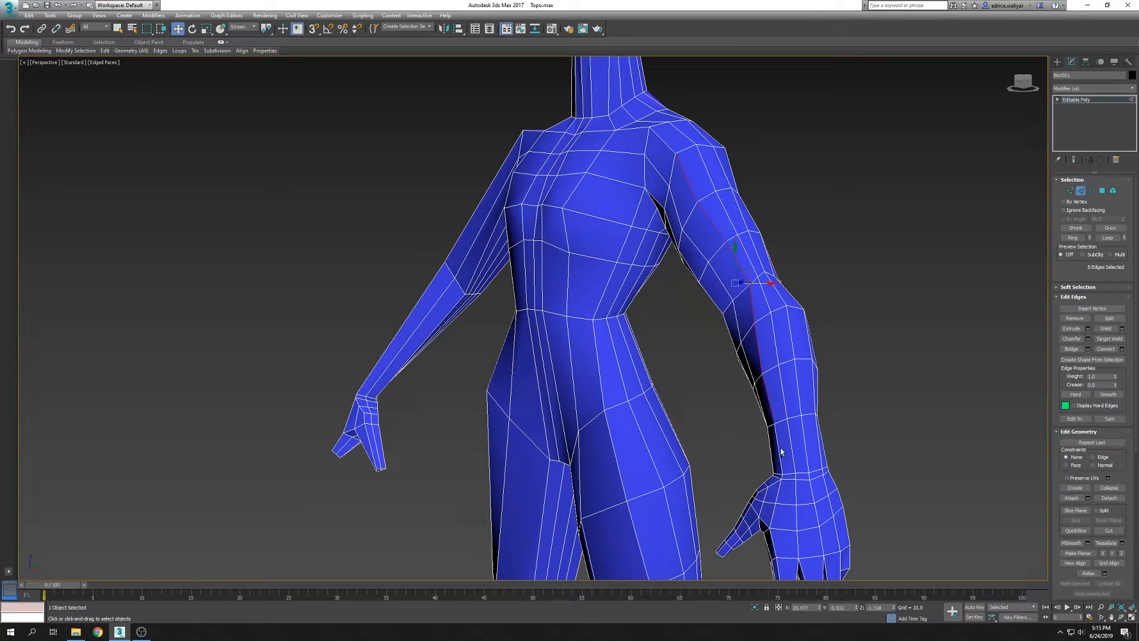
{"action": "mouse_move", "coordinate": [179, 51]}
{"action": "left_click", "coordinate": [240, 107]}
{"action": "middle_click_drag", "start_coordinate": [801, 356], "coordinate": [905, 333], "text": "alt"}
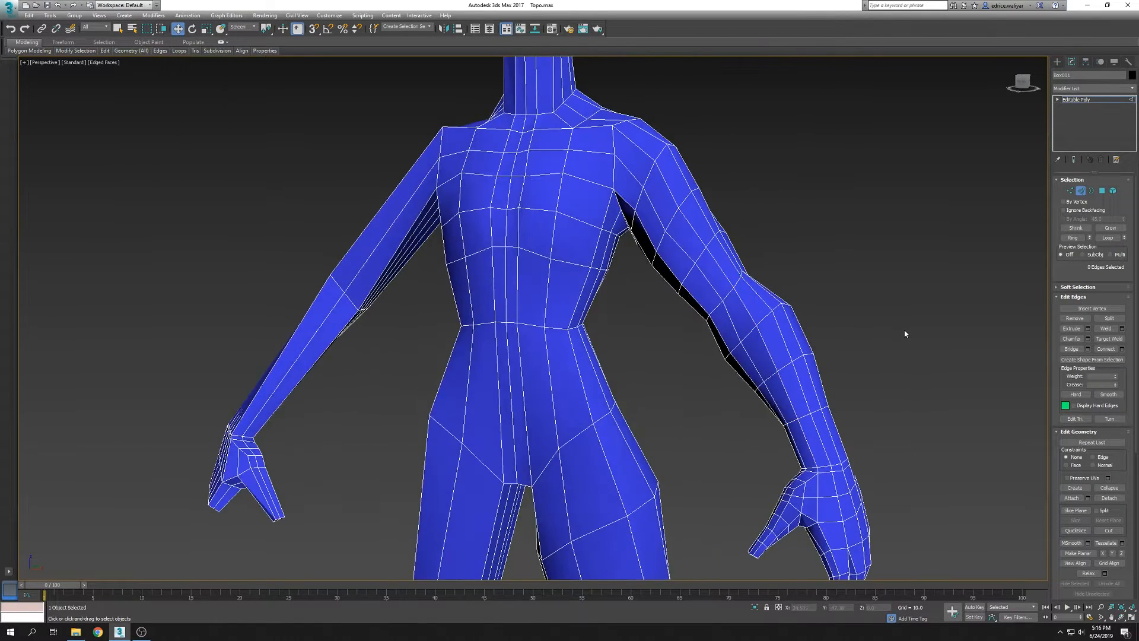
Leave edge editing and brush the smoothed arm from the front and back with PolyDraw Conform
{"action": "scroll", "coordinate": [819, 333], "scroll_direction": "down", "scroll_amount": 5}
{"action": "middle_click_drag", "start_coordinate": [941, 448], "coordinate": [878, 445], "text": "alt"}
{"action": "key", "text": "2"}
{"action": "left_click", "coordinate": [62, 42]}
{"action": "mouse_move", "coordinate": [18, 50]}
{"action": "left_click", "coordinate": [52, 70]}
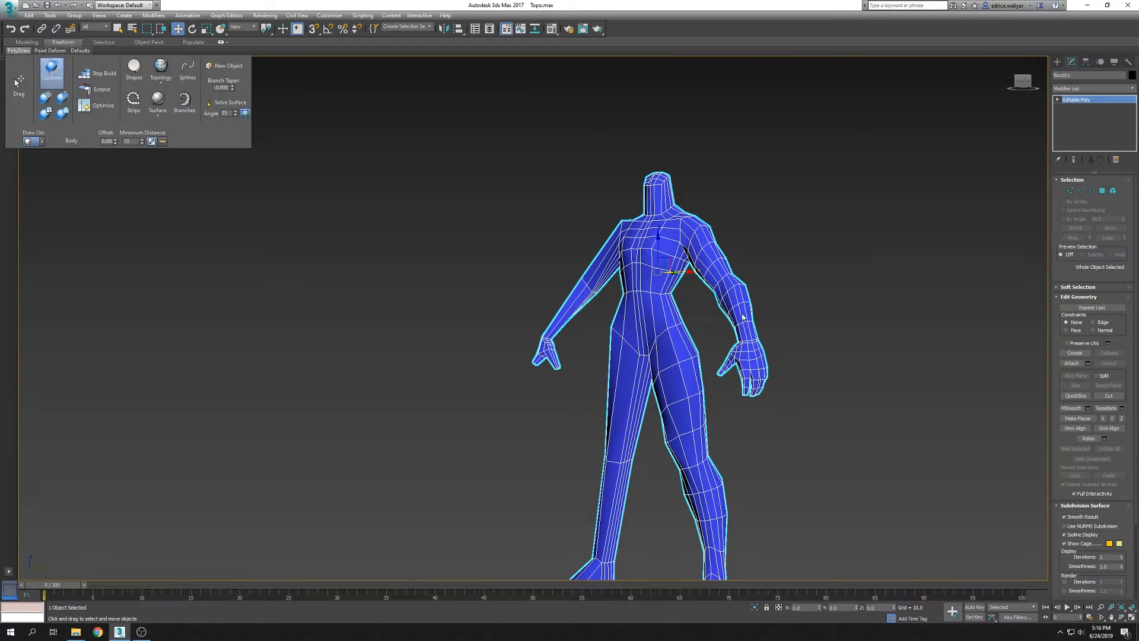
{"action": "middle_click_drag", "start_coordinate": [819, 356], "coordinate": [522, 267], "text": "alt"}
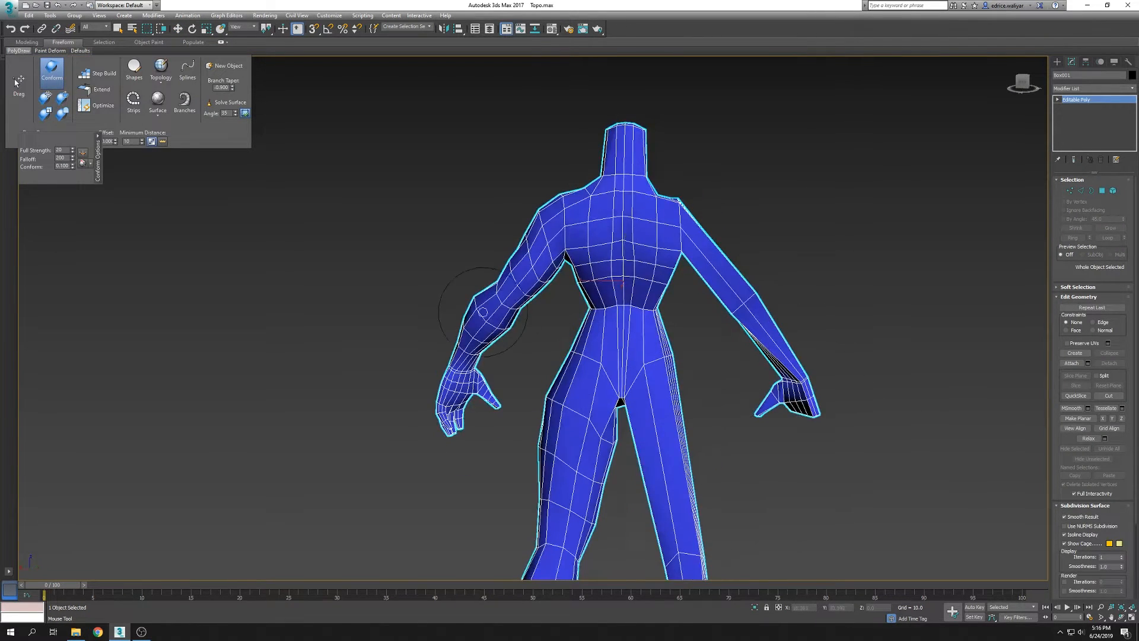
{"action": "mouse_move", "coordinate": [427, 385]}
{"action": "middle_mouse_down", "text": "alt"}
{"action": "mouse_move", "coordinate": [453, 434]}
{"action": "mouse_move", "coordinate": [762, 382]}
{"action": "mouse_move", "coordinate": [806, 389]}
{"action": "mouse_move", "coordinate": [719, 337]}
{"action": "middle_mouse_up", "text": "alt"}
{"action": "middle_click_drag", "start_coordinate": [560, 261], "coordinate": [874, 351], "text": "alt"}
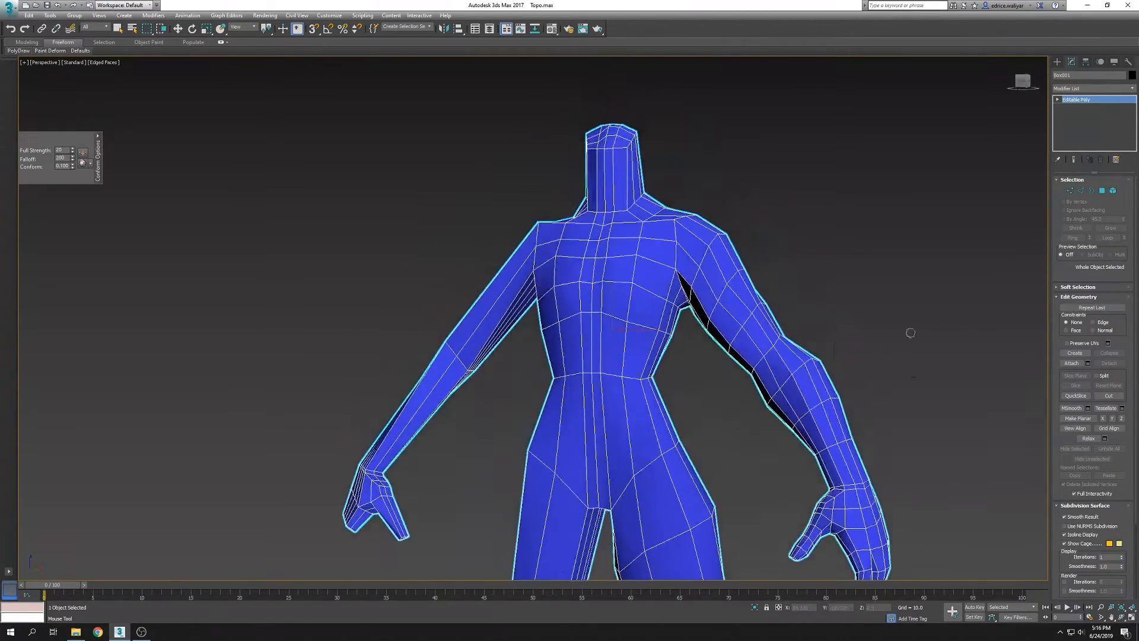
Select the four chest polygons on the detailed side and inset them as a group for the breast
{"action": "key", "text": "w"}
{"action": "key", "text": "4"}
{"action": "left_click", "coordinate": [620, 270]}
{"action": "left_click", "coordinate": [655, 274], "text": "ctrl"}
{"action": "left_click", "coordinate": [648, 307], "text": "ctrl"}
{"action": "left_click", "coordinate": [615, 306], "text": "ctrl"}
{"action": "middle_click_drag", "start_coordinate": [616, 306], "coordinate": [682, 332], "text": "alt"}
{"action": "key", "text": "shift+i"}
{"action": "left_click_drag", "start_coordinate": [541, 338], "coordinate": [541, 317]}
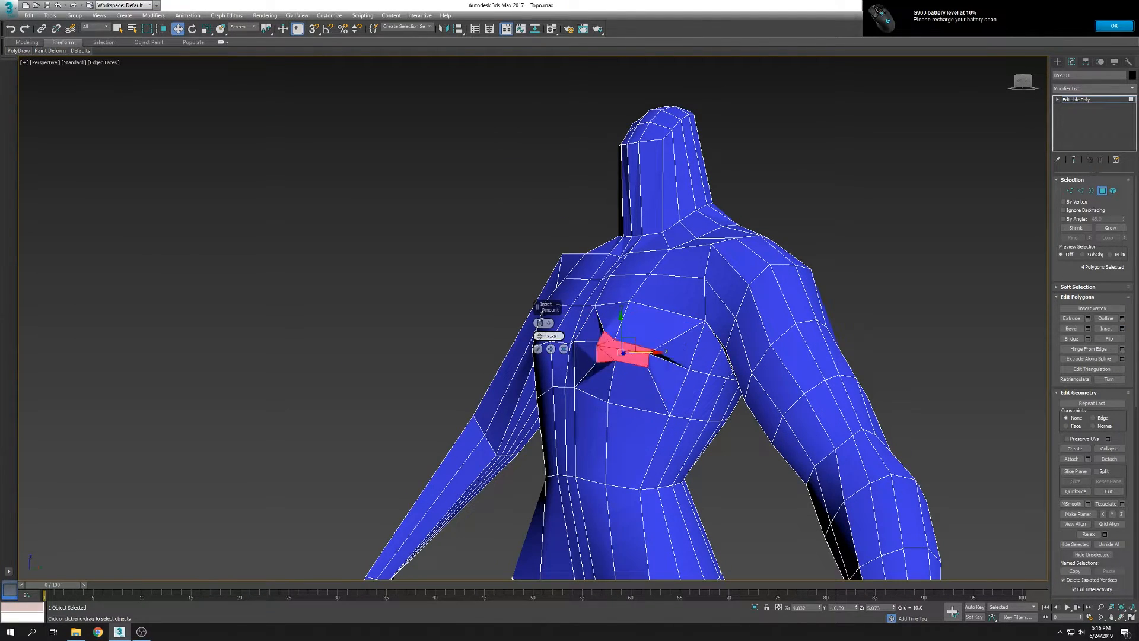
{"action": "left_click", "coordinate": [538, 349]}
{"action": "middle_click_drag", "start_coordinate": [537, 349], "coordinate": [1089, 215], "text": "alt"}
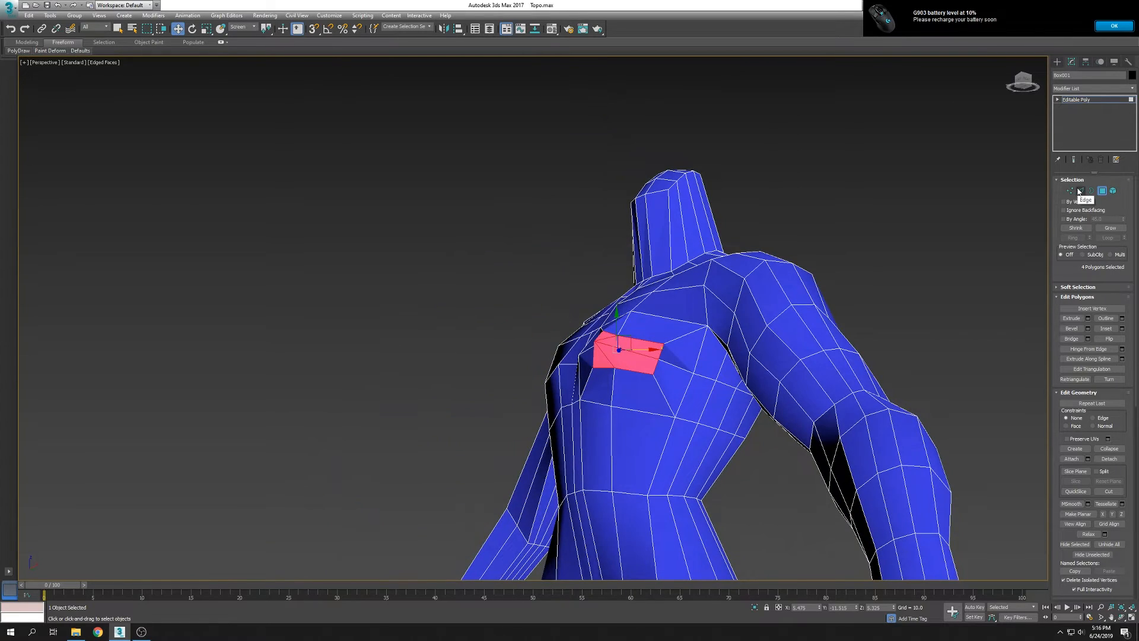
{"action": "left_click", "coordinate": [1108, 25]}
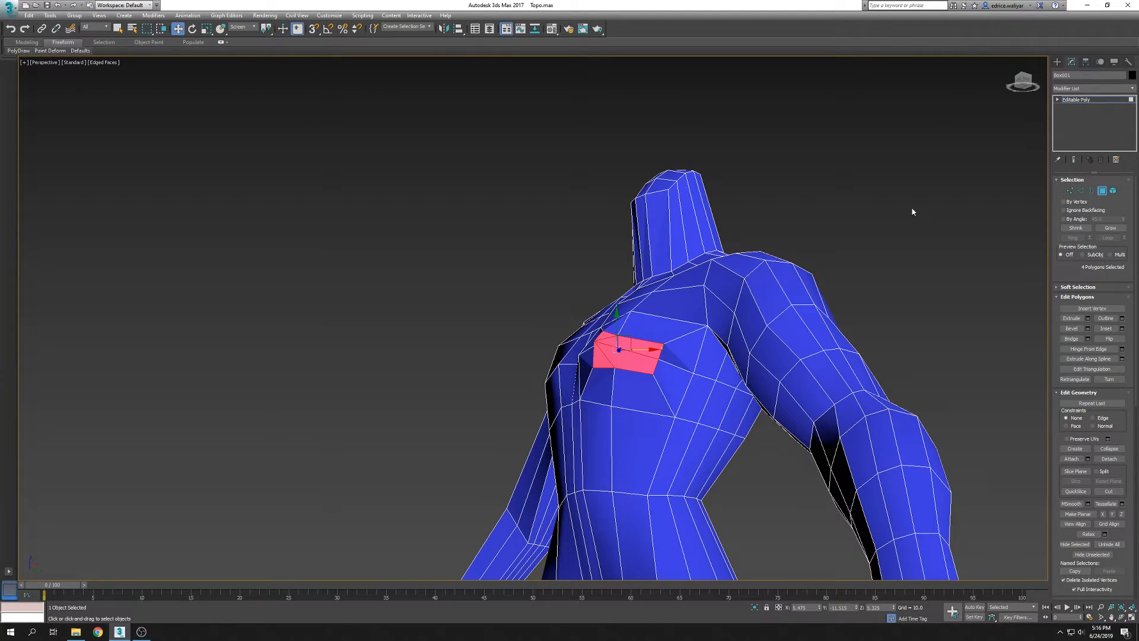
{"action": "middle_click_drag", "start_coordinate": [875, 338], "coordinate": [593, 332], "text": "alt"}
Leave polygon editing and brush the inset chest polygons with PolyDraw Conform
{"action": "left_click", "coordinate": [1102, 190]}
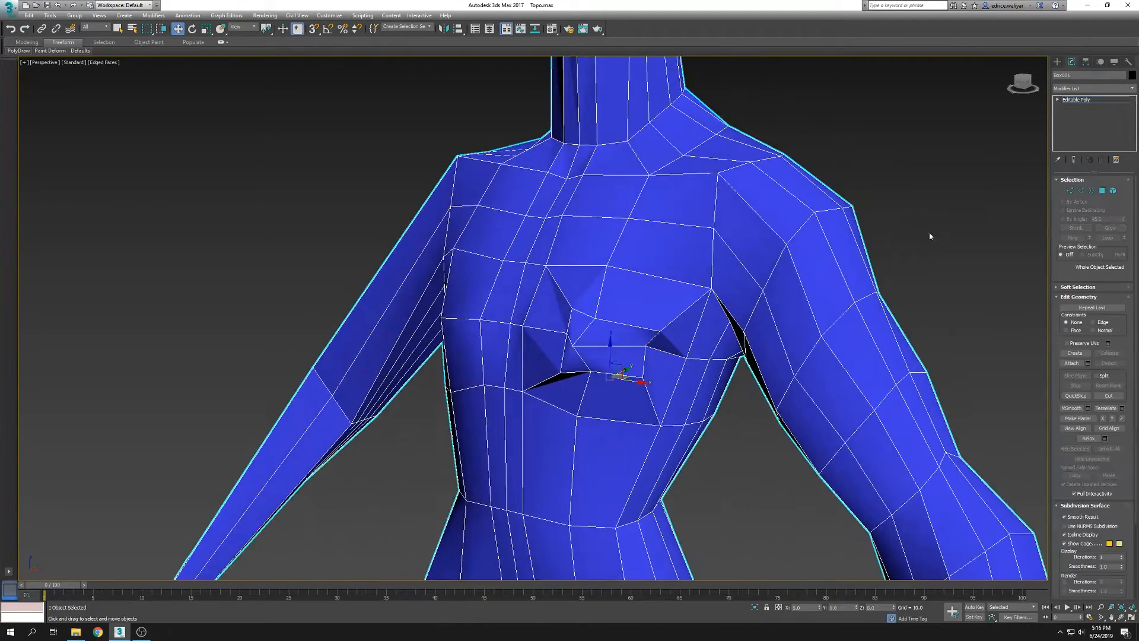
{"action": "left_click", "coordinate": [18, 50]}
{"action": "scroll", "coordinate": [593, 332], "scroll_direction": "down", "scroll_amount": 4}
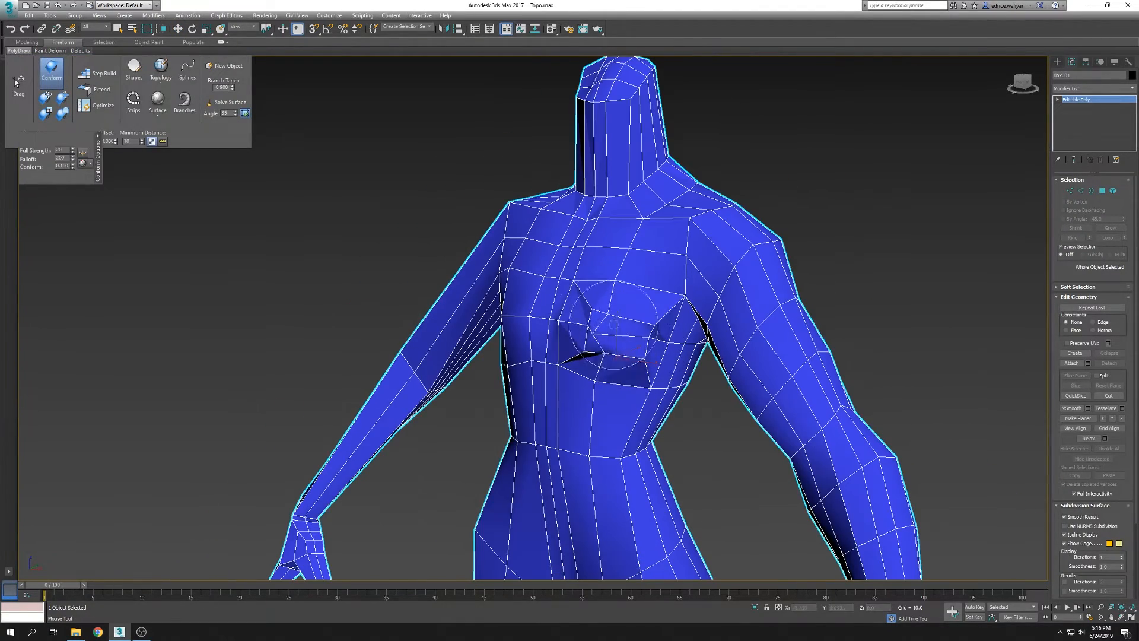
{"action": "middle_click_drag", "start_coordinate": [594, 332], "coordinate": [475, 332], "text": "alt"}
Switch to vertex editing and reposition the inset chest vertices into a rounded ring with PolyDraw Drag
{"action": "left_click", "coordinate": [1070, 191]}
{"action": "left_click", "coordinate": [19, 51]}
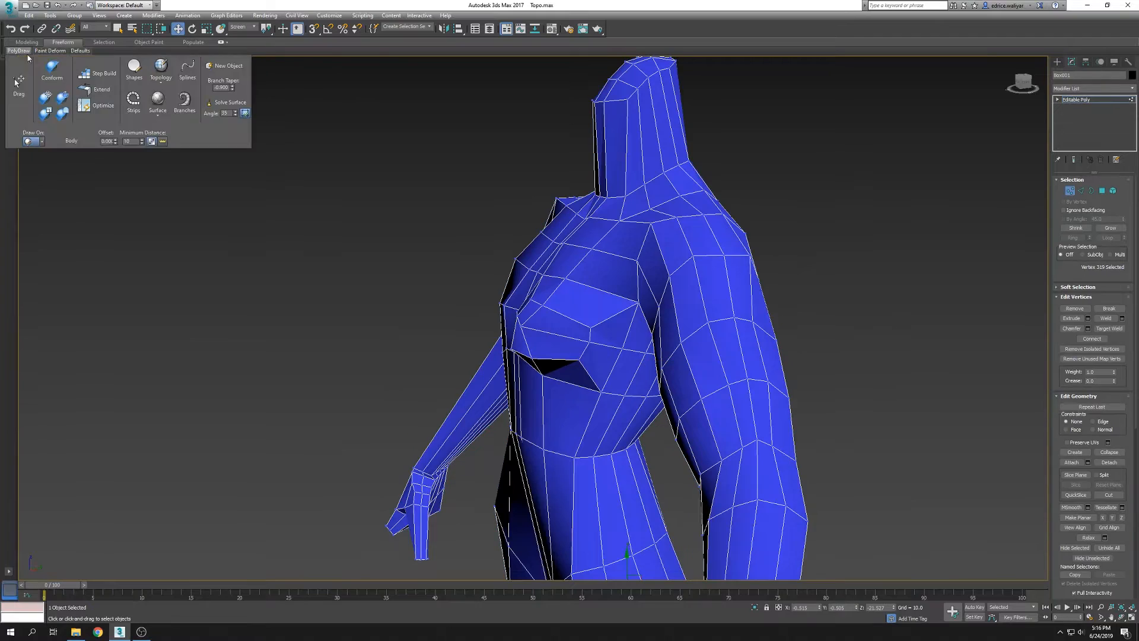
{"action": "middle_click_drag", "start_coordinate": [599, 368], "coordinate": [684, 289], "text": "alt"}
{"action": "left_click_drag", "start_coordinate": [667, 315], "coordinate": [676, 319]}
{"action": "left_click_drag", "start_coordinate": [643, 357], "coordinate": [647, 337]}
{"action": "left_click_drag", "start_coordinate": [687, 362], "coordinate": [682, 348]}
{"action": "middle_click_drag", "start_coordinate": [688, 350], "coordinate": [623, 347], "text": "alt"}
{"action": "left_click_drag", "start_coordinate": [771, 310], "coordinate": [728, 296]}
{"action": "left_click", "coordinate": [782, 342]}
{"action": "middle_click_drag", "start_coordinate": [754, 369], "coordinate": [661, 317], "text": "alt"}
{"action": "left_click_drag", "start_coordinate": [686, 271], "coordinate": [682, 277]}
{"action": "middle_click_drag", "start_coordinate": [702, 317], "coordinate": [777, 380], "text": "alt"}
{"action": "left_click_drag", "start_coordinate": [648, 340], "coordinate": [651, 345]}
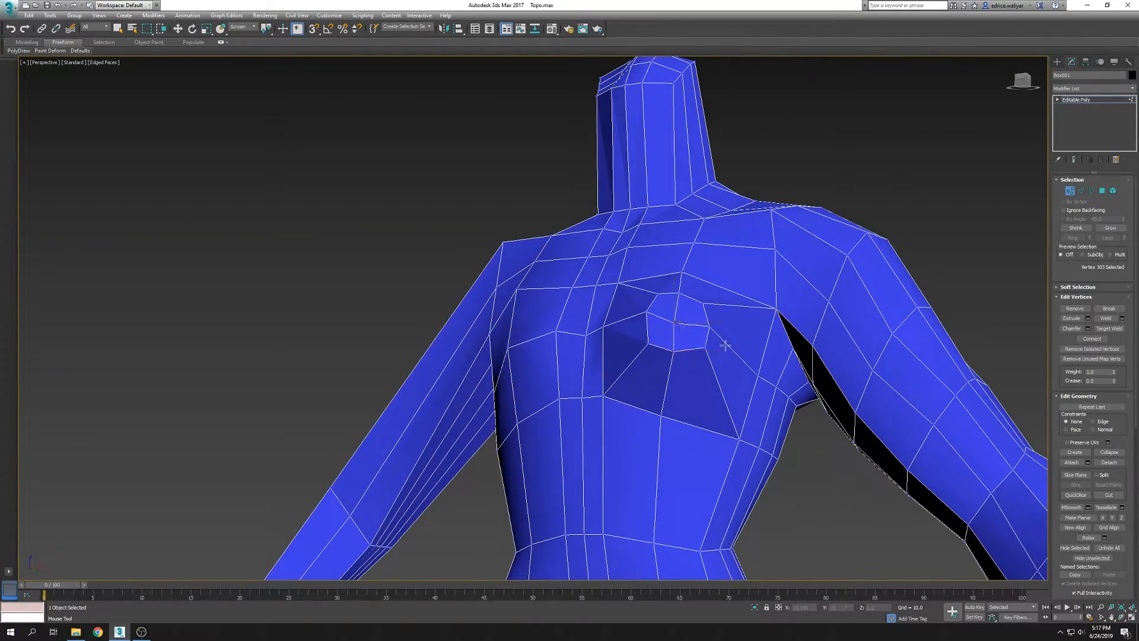
Ring-select the edges radiating from the breast's inset ring and connect them with a new surrounding loop
{"action": "middle_click_drag", "start_coordinate": [696, 334], "coordinate": [646, 336], "text": "alt"}
{"action": "key", "text": "2"}
{"action": "left_click", "coordinate": [786, 323]}
{"action": "key", "text": "alt+r"}
{"action": "key", "text": "ctrl+shift+e"}
{"action": "middle_click_drag", "start_coordinate": [796, 325], "coordinate": [826, 316], "text": "alt"}
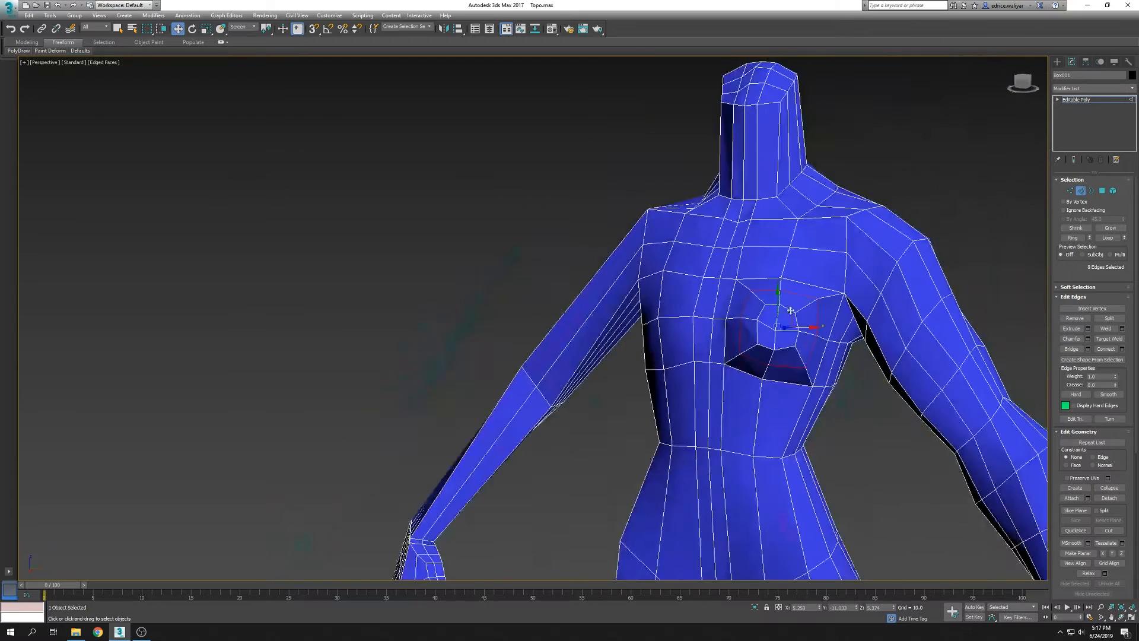
Brush the new breast loop with PolyDraw Conform to fit it to the Body surface
{"action": "left_click", "coordinate": [18, 50]}
{"action": "left_click_drag", "start_coordinate": [788, 284], "coordinate": [781, 408]}
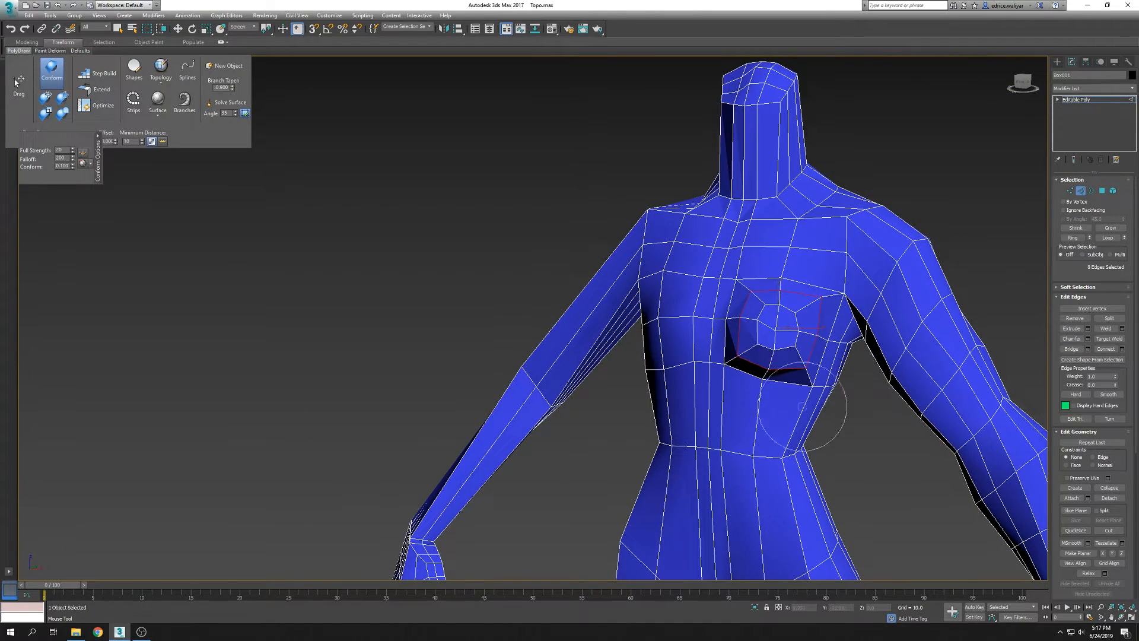
{"action": "mouse_move", "coordinate": [867, 423]}
{"action": "middle_mouse_down", "text": "alt"}
{"action": "mouse_move", "coordinate": [825, 412]}
{"action": "mouse_move", "coordinate": [830, 392]}
{"action": "middle_mouse_up", "text": "alt"}
Unhide the Body mesh and adjust vertices around the outer side of the breast with PolyDraw Drag in vertex editing
{"action": "right_click", "coordinate": [918, 421]}
{"action": "left_click", "coordinate": [947, 387]}
{"action": "left_click", "coordinate": [1069, 190]}
{"action": "mouse_move", "coordinate": [19, 53]}
{"action": "left_click", "coordinate": [19, 86]}
{"action": "scroll", "coordinate": [834, 396], "scroll_direction": "up", "scroll_amount": 4}
{"action": "left_click_drag", "start_coordinate": [845, 386], "coordinate": [844, 384]}
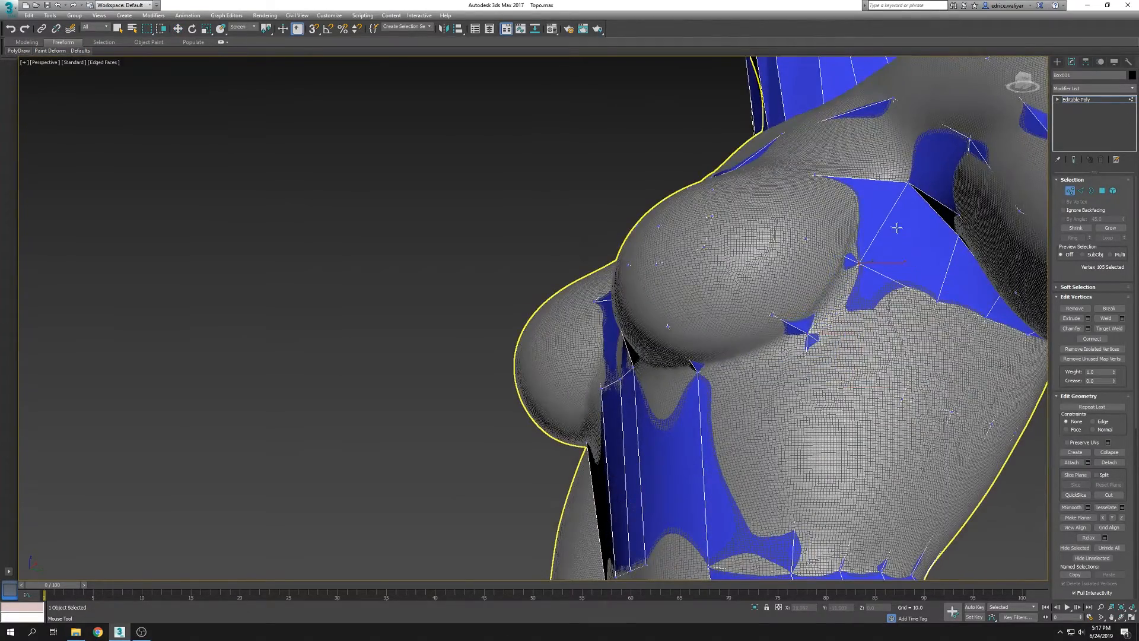
{"action": "middle_click_drag", "start_coordinate": [898, 233], "coordinate": [820, 326], "text": "alt"}
{"action": "middle_click_drag", "start_coordinate": [768, 407], "coordinate": [831, 424], "text": "alt"}
{"action": "scroll", "coordinate": [771, 409], "scroll_direction": "down", "scroll_amount": 4}
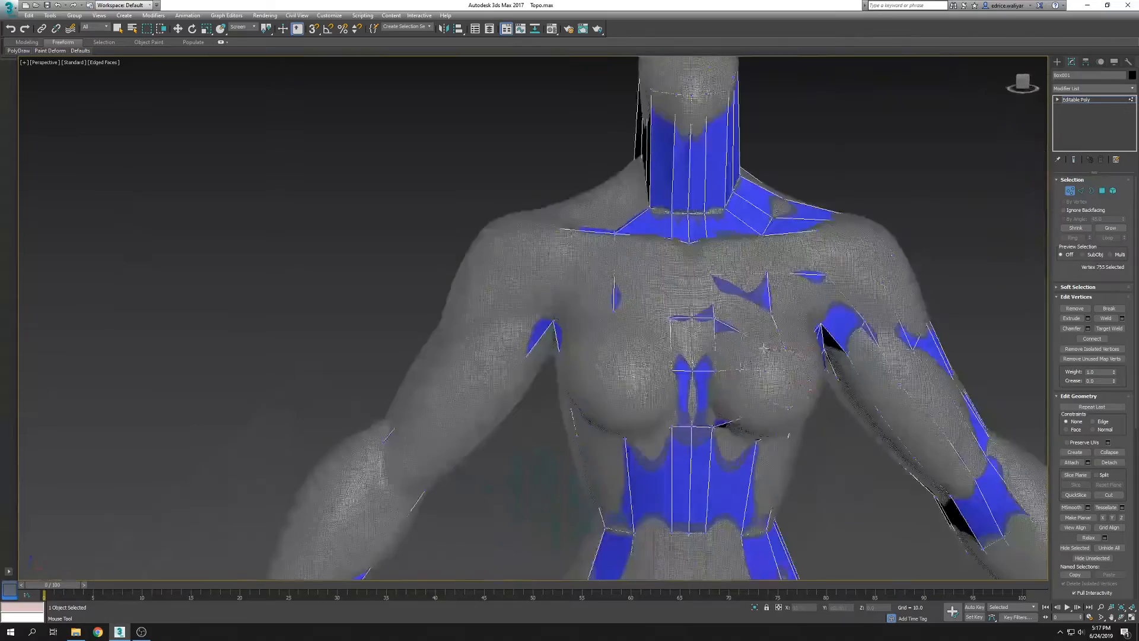
Drag the breast ring vertices to follow the Body's form, toggling wireframe display to check their placement
{"action": "scroll", "coordinate": [705, 396], "scroll_direction": "up", "scroll_amount": 5}
{"action": "key", "text": "F3"}
{"action": "key", "text": "F3"}
{"action": "left_click_drag", "start_coordinate": [681, 376], "coordinate": [665, 373]}
{"action": "key", "text": "F3"}
{"action": "left_click_drag", "start_coordinate": [744, 372], "coordinate": [729, 374]}
{"action": "key", "text": "F3"}
{"action": "left_click_drag", "start_coordinate": [680, 502], "coordinate": [688, 483]}
{"action": "key", "text": "F3"}
{"action": "key", "text": "F3"}
{"action": "left_click_drag", "start_coordinate": [684, 260], "coordinate": [693, 267]}
{"action": "key", "text": "F3"}
{"action": "left_click_drag", "start_coordinate": [814, 249], "coordinate": [817, 252]}
{"action": "key", "text": "F3"}
Adjust the vertex beside the armpit against the Body surface and hide the Body mesh
{"action": "middle_click_drag", "start_coordinate": [849, 279], "coordinate": [777, 305], "text": "alt"}
{"action": "key", "text": "F3"}
{"action": "left_click", "coordinate": [810, 323]}
{"action": "key", "text": "F3"}
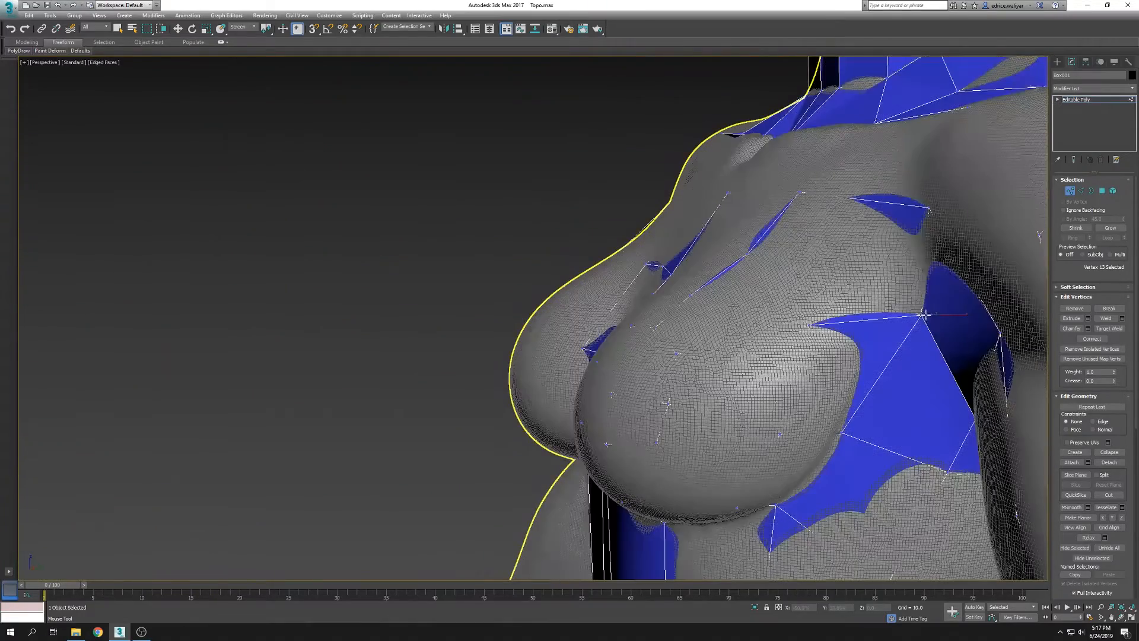
{"action": "scroll", "coordinate": [925, 327], "scroll_direction": "up", "scroll_amount": 2}
{"action": "mouse_move", "coordinate": [926, 327]}
{"action": "middle_mouse_down", "text": "alt"}
{"action": "mouse_move", "coordinate": [943, 309]}
{"action": "mouse_move", "coordinate": [877, 317]}
{"action": "middle_mouse_up", "text": "alt"}
{"action": "scroll", "coordinate": [943, 309], "scroll_direction": "up", "scroll_amount": 2}
{"action": "scroll", "coordinate": [932, 329], "scroll_direction": "down", "scroll_amount": 5}
{"action": "right_click", "coordinate": [876, 316]}
{"action": "left_click", "coordinate": [908, 291]}
{"action": "middle_click_drag", "start_coordinate": [939, 402], "coordinate": [831, 332], "text": "alt"}
{"action": "scroll", "coordinate": [830, 333], "scroll_direction": "down", "scroll_amount": 3}
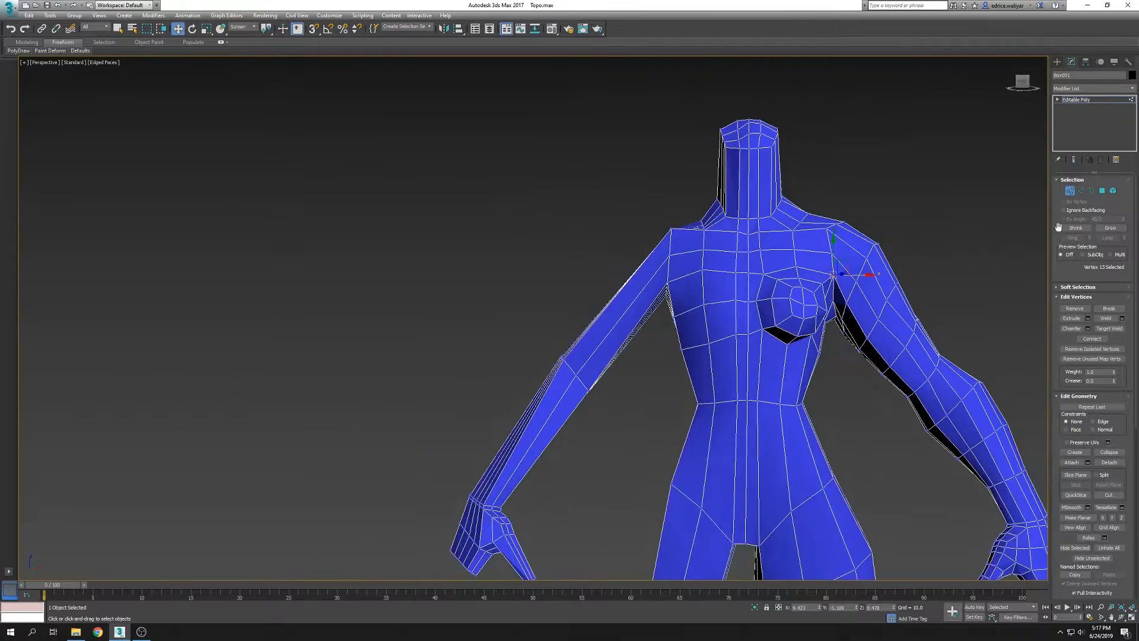
Select the vertical centre edge loop of the torso in edge editing and return to the whole object
{"action": "scroll", "coordinate": [758, 264], "scroll_direction": "up", "scroll_amount": 2}
{"action": "key", "text": "2"}
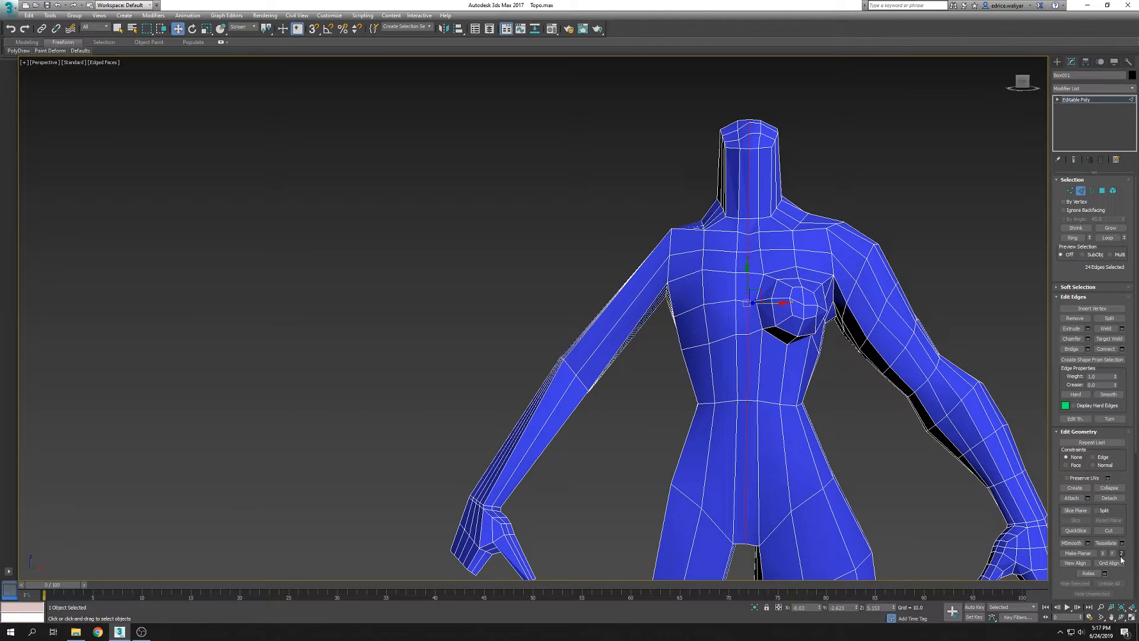
{"action": "key", "text": "2"}
{"action": "scroll", "coordinate": [831, 332], "scroll_direction": "down", "scroll_amount": 4}
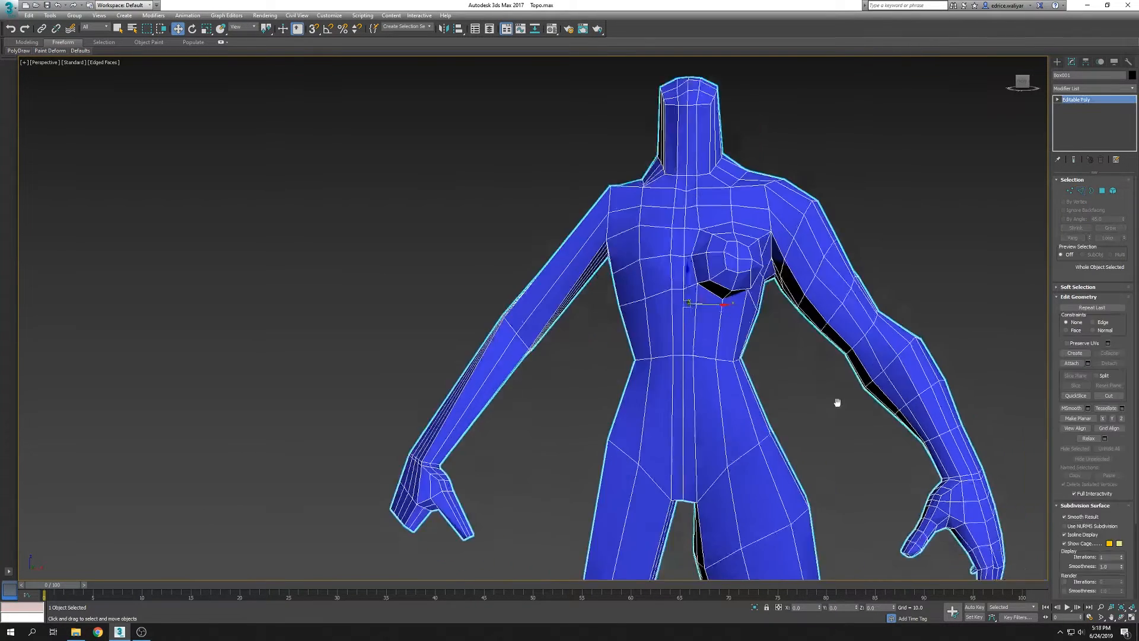
Select all polygons of the mesh for smoothing-group editing and return to the whole object with edged faces shown
{"action": "key", "text": "F4"}
{"action": "left_click", "coordinate": [1102, 191]}
{"action": "scroll", "coordinate": [1109, 475], "scroll_direction": "down", "scroll_amount": 4}
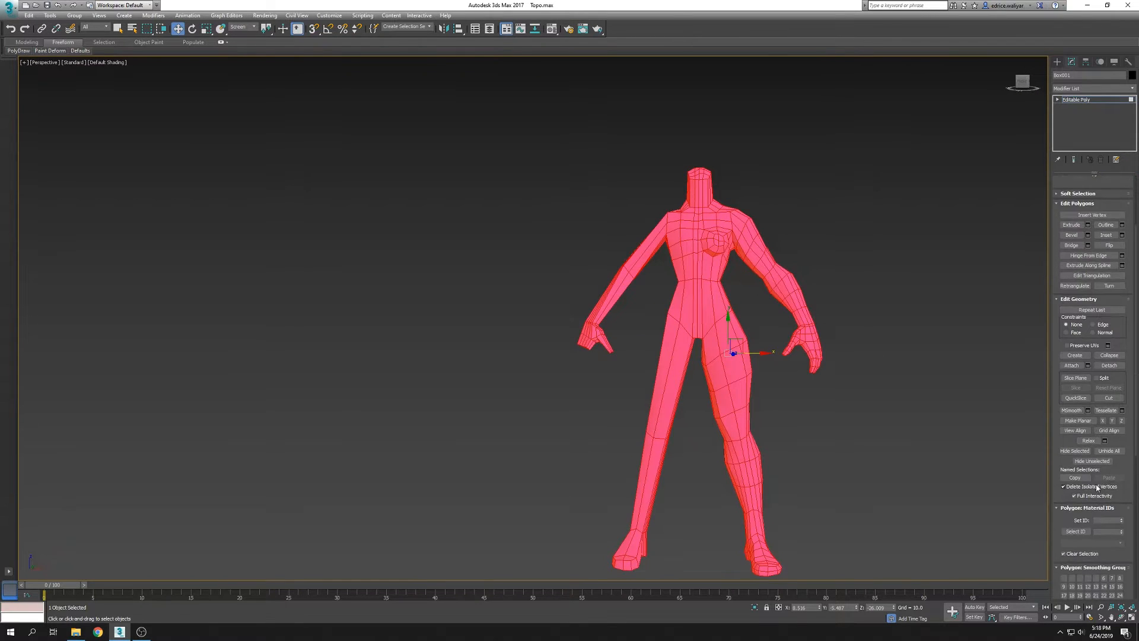
{"action": "left_click", "coordinate": [1089, 105]}
{"action": "scroll", "coordinate": [712, 301], "scroll_direction": "up", "scroll_amount": 3}
{"action": "key", "text": "F4"}
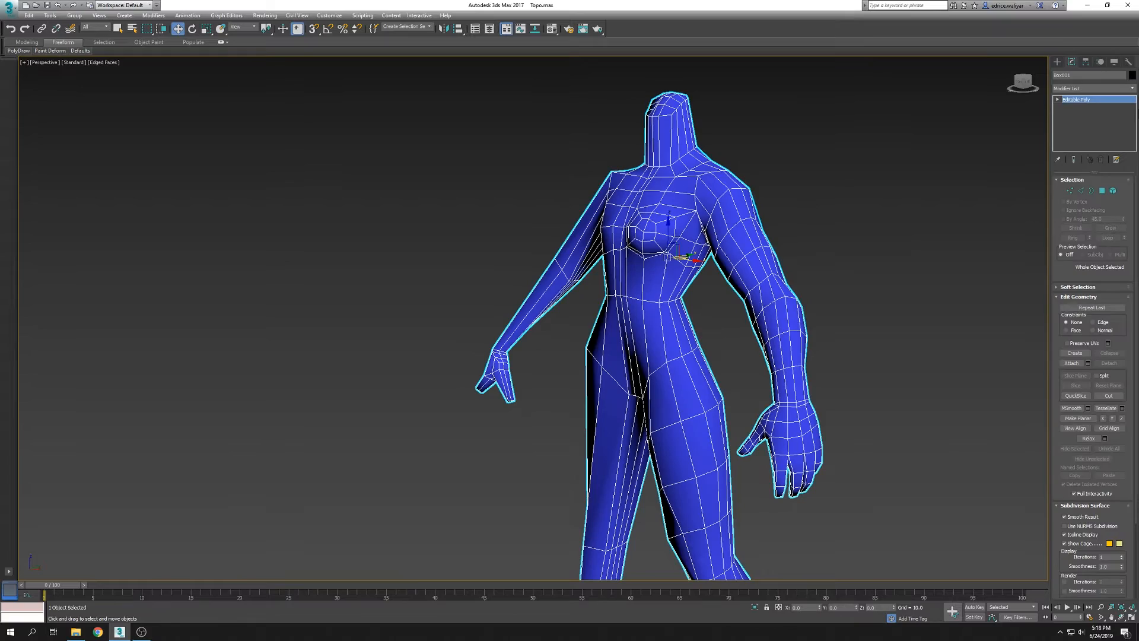
Mirror the detailed half across the X axis with a Symmetry modifier and collapse the stack to Editable Poly
{"action": "left_click", "coordinate": [1093, 87]}
{"action": "left_click", "coordinate": [1092, 472]}
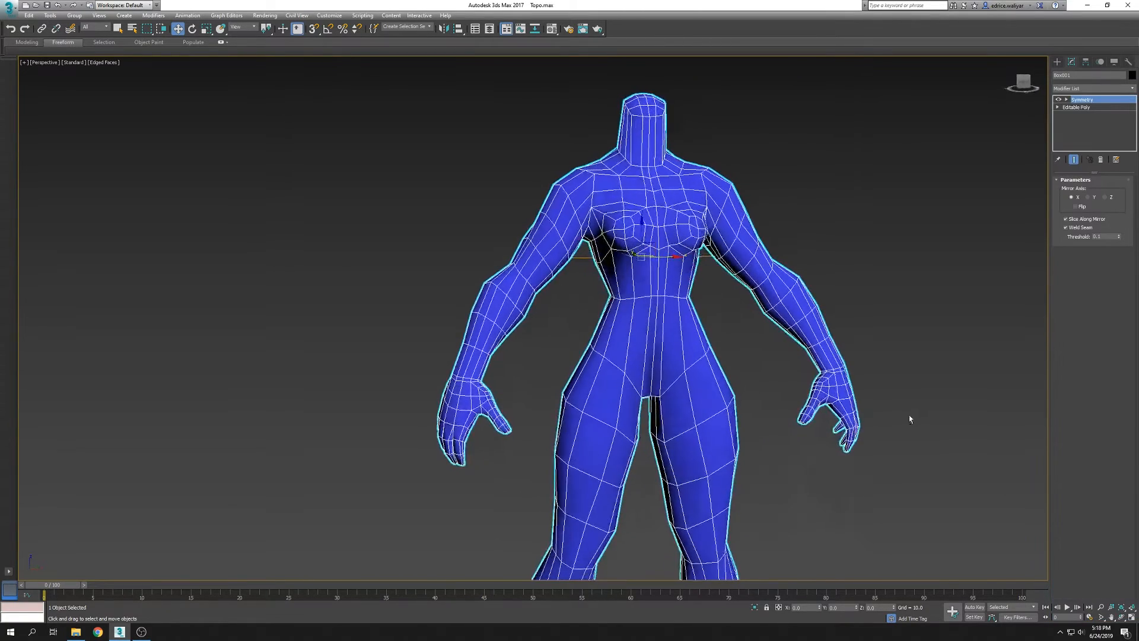
{"action": "scroll", "coordinate": [914, 424], "scroll_direction": "down", "scroll_amount": 4}
{"action": "scroll", "coordinate": [943, 368], "scroll_direction": "up", "scroll_amount": 2}
{"action": "right_click", "coordinate": [1085, 101]}
{"action": "left_click", "coordinate": [1045, 178]}
{"action": "left_click", "coordinate": [610, 351]}
{"action": "scroll", "coordinate": [826, 343], "scroll_direction": "up", "scroll_amount": 3}
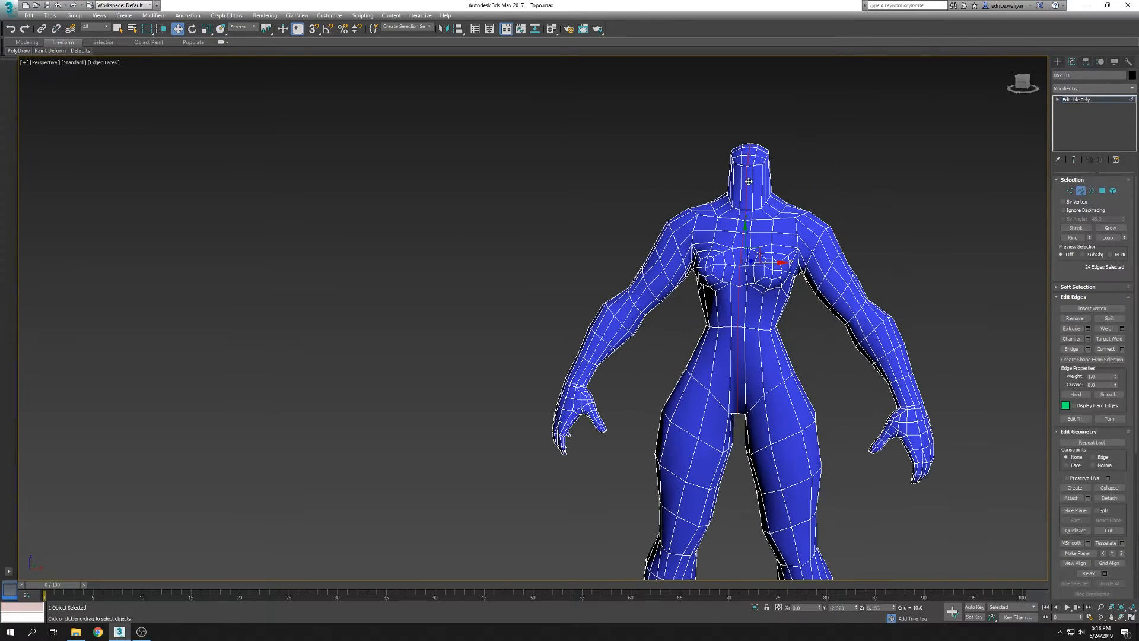
Add edge loops across the torso and the character's left thigh by connecting rings of edges
{"action": "middle_click_drag", "start_coordinate": [852, 389], "coordinate": [771, 380], "text": "alt"}
{"action": "left_click", "coordinate": [739, 355]}
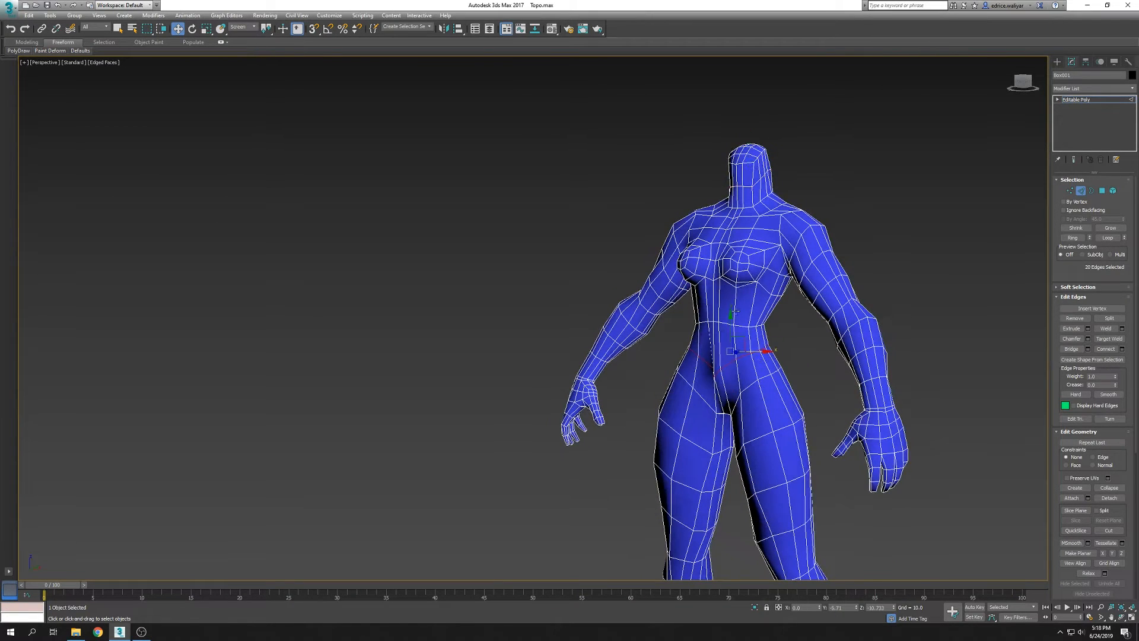
{"action": "left_click", "coordinate": [1073, 237]}
{"action": "left_click", "coordinate": [1103, 348]}
{"action": "scroll", "coordinate": [744, 295], "scroll_direction": "up", "scroll_amount": 2}
{"action": "left_click", "coordinate": [1072, 238]}
{"action": "mouse_move", "coordinate": [901, 457]}
{"action": "middle_mouse_down", "text": "alt"}
{"action": "mouse_move", "coordinate": [774, 451]}
{"action": "mouse_move", "coordinate": [915, 437]}
{"action": "mouse_move", "coordinate": [878, 461]}
{"action": "mouse_move", "coordinate": [914, 457]}
{"action": "middle_mouse_up", "text": "alt"}
{"action": "middle_click_drag", "start_coordinate": [913, 456], "coordinate": [884, 268]}
{"action": "scroll", "coordinate": [878, 268], "scroll_direction": "down", "scroll_amount": 3}
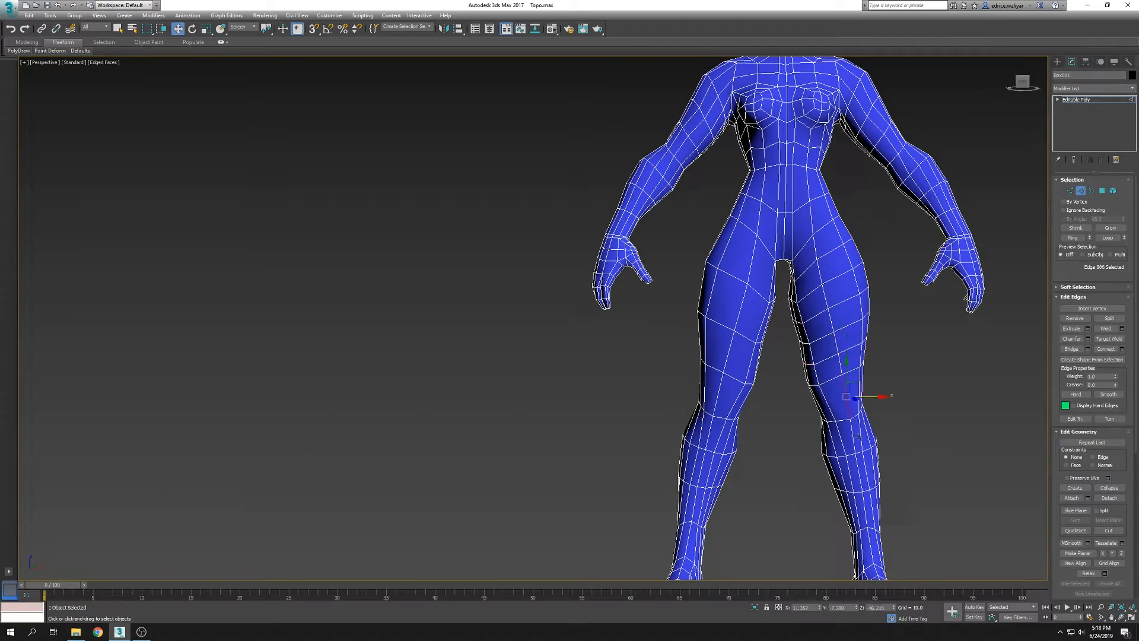
Add further edge loops down the character's left lower leg towards the ankle
{"action": "double_click", "coordinate": [873, 551]}
{"action": "middle_click_drag", "start_coordinate": [874, 551], "coordinate": [859, 479]}
{"action": "middle_click_drag", "start_coordinate": [859, 480], "coordinate": [896, 489], "text": "alt"}
{"action": "middle_click_drag", "start_coordinate": [902, 273], "coordinate": [858, 486]}
{"action": "scroll", "coordinate": [754, 343], "scroll_direction": "up", "scroll_amount": 3}
{"action": "middle_click_drag", "start_coordinate": [818, 350], "coordinate": [798, 338], "text": "alt"}
Return to the whole object and brush the back and the backs of the legs onto the Body surface with Conform
{"action": "left_click", "coordinate": [1082, 191]}
{"action": "scroll", "coordinate": [786, 327], "scroll_direction": "down", "scroll_amount": 4}
{"action": "left_click", "coordinate": [780, 325]}
{"action": "middle_click_drag", "start_coordinate": [860, 379], "coordinate": [737, 273]}
{"action": "left_click", "coordinate": [750, 338]}
{"action": "scroll", "coordinate": [736, 270], "scroll_direction": "down", "scroll_amount": 3}
{"action": "left_click", "coordinate": [18, 51]}
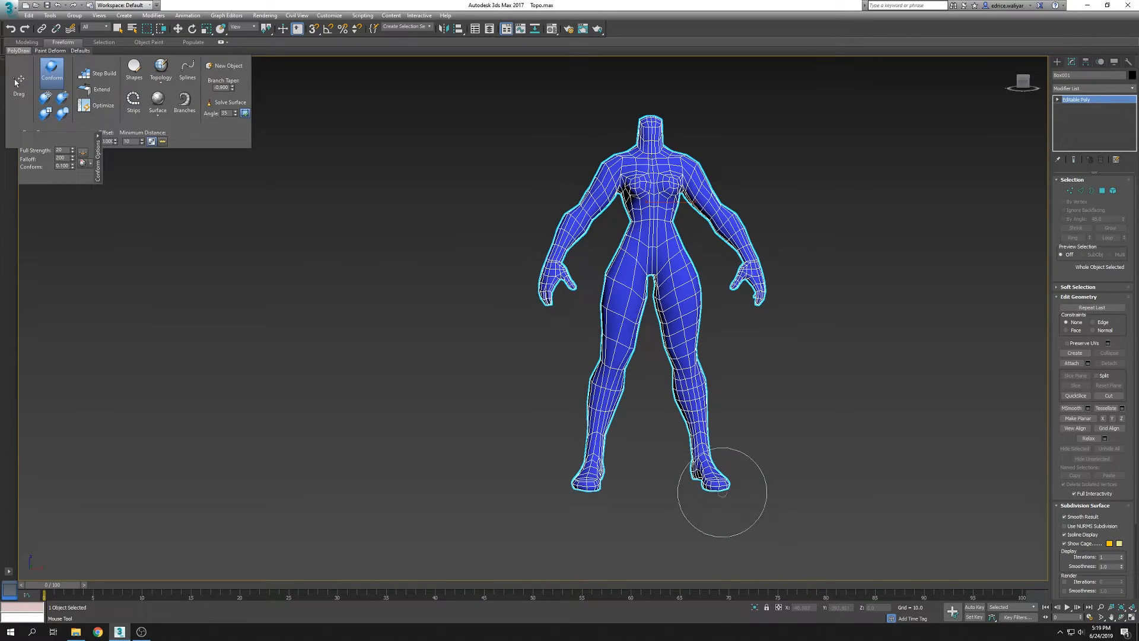
{"action": "middle_click_drag", "start_coordinate": [713, 335], "coordinate": [656, 292]}
{"action": "scroll", "coordinate": [657, 292], "scroll_direction": "up", "scroll_amount": 3}
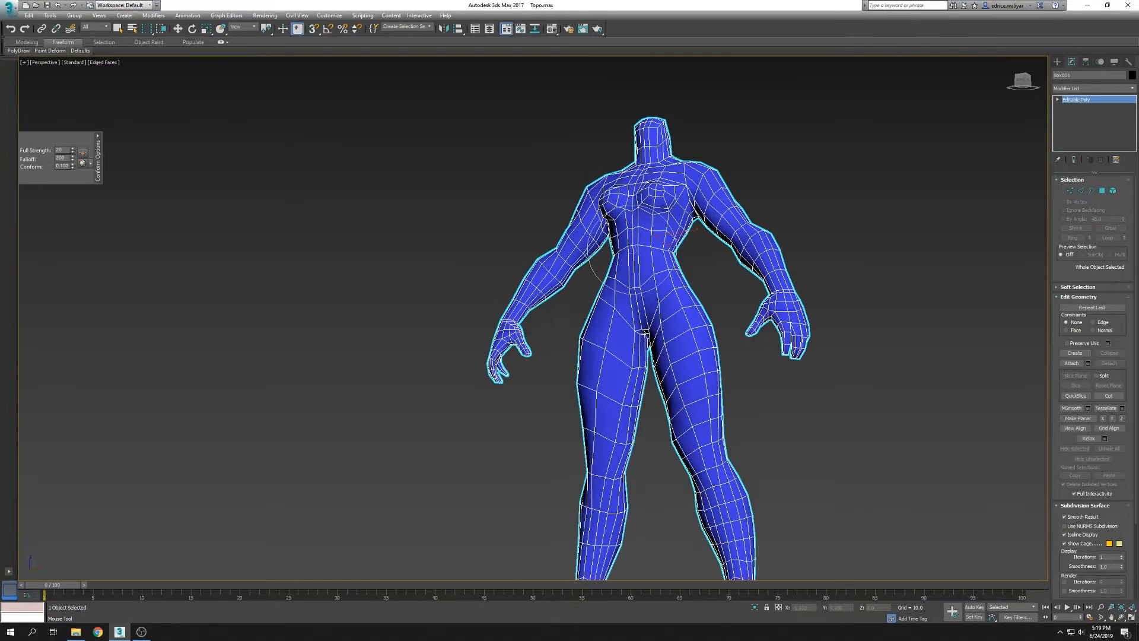
{"action": "middle_click_drag", "start_coordinate": [667, 151], "coordinate": [633, 170], "text": "alt"}
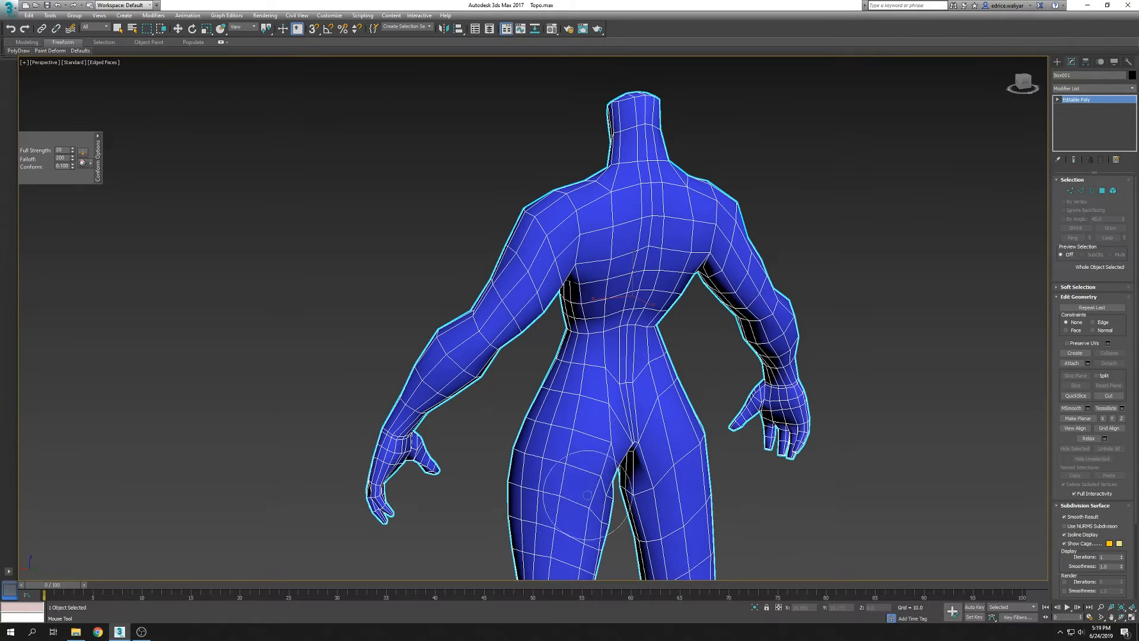
{"action": "middle_click_drag", "start_coordinate": [592, 230], "coordinate": [563, 217], "text": "alt"}
{"action": "middle_click_drag", "start_coordinate": [562, 217], "coordinate": [559, 152]}
{"action": "middle_click_drag", "start_coordinate": [576, 514], "coordinate": [559, 350]}
{"action": "scroll", "coordinate": [557, 352], "scroll_direction": "down", "scroll_amount": 3}
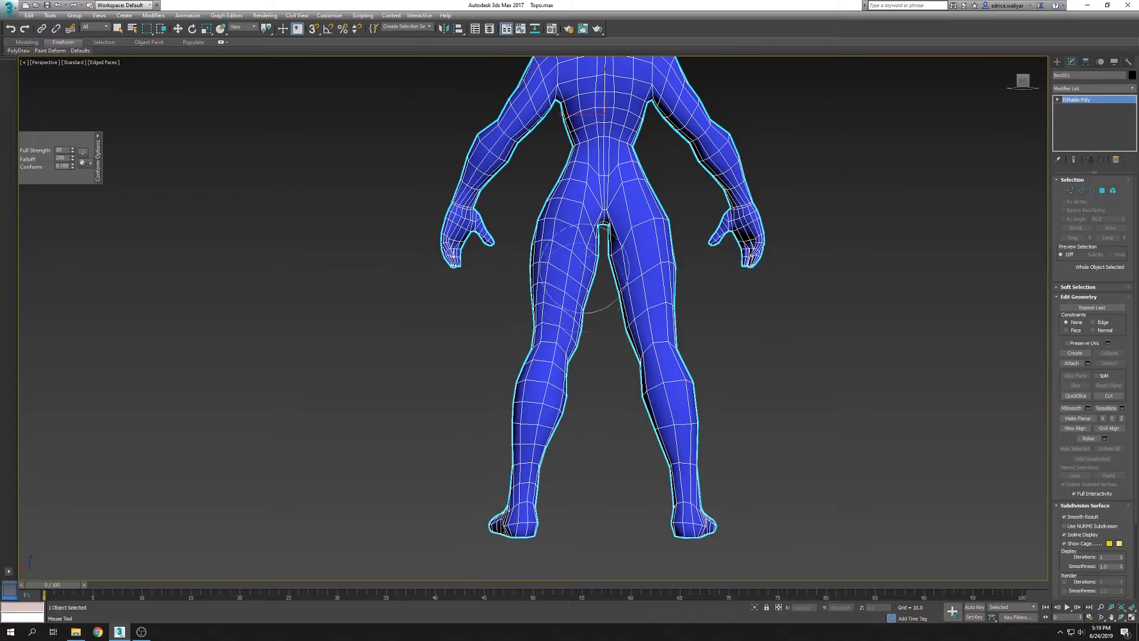
Brush the hips, chest, arm and front of the legs onto the Body surface with the Conform brush
{"action": "middle_click_drag", "start_coordinate": [583, 278], "coordinate": [584, 232], "text": "alt"}
{"action": "middle_click_drag", "start_coordinate": [585, 232], "coordinate": [590, 326]}
{"action": "scroll", "coordinate": [591, 323], "scroll_direction": "up", "scroll_amount": 4}
{"action": "scroll", "coordinate": [554, 326], "scroll_direction": "down", "scroll_amount": 2}
{"action": "middle_click_drag", "start_coordinate": [490, 196], "coordinate": [709, 175], "text": "alt"}
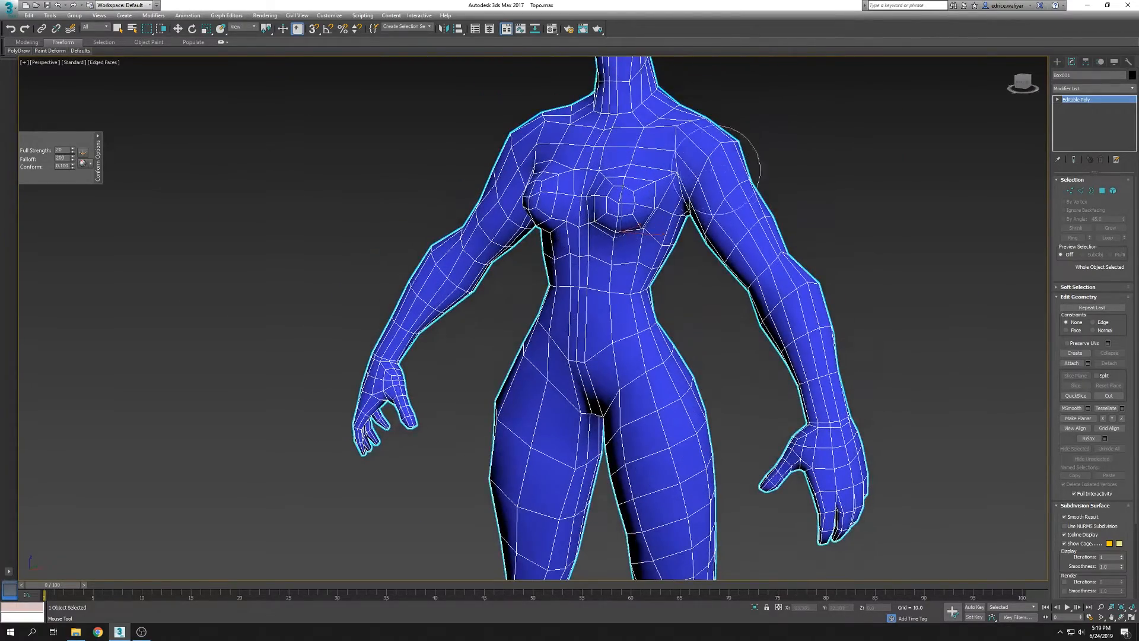
{"action": "middle_click_drag", "start_coordinate": [754, 294], "coordinate": [792, 298], "text": "alt"}
{"action": "middle_click_drag", "start_coordinate": [623, 130], "coordinate": [637, 270]}
{"action": "middle_click_drag", "start_coordinate": [638, 270], "coordinate": [615, 356], "text": "alt"}
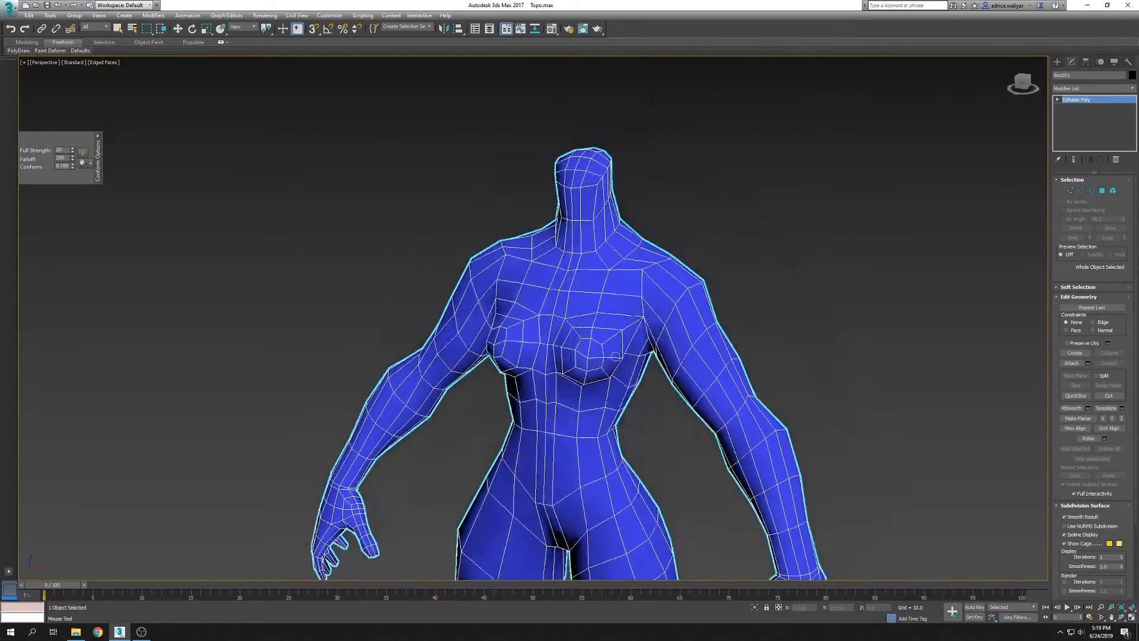
{"action": "middle_click_drag", "start_coordinate": [656, 419], "coordinate": [689, 284], "text": "alt"}
{"action": "scroll", "coordinate": [638, 308], "scroll_direction": "down", "scroll_amount": 2}
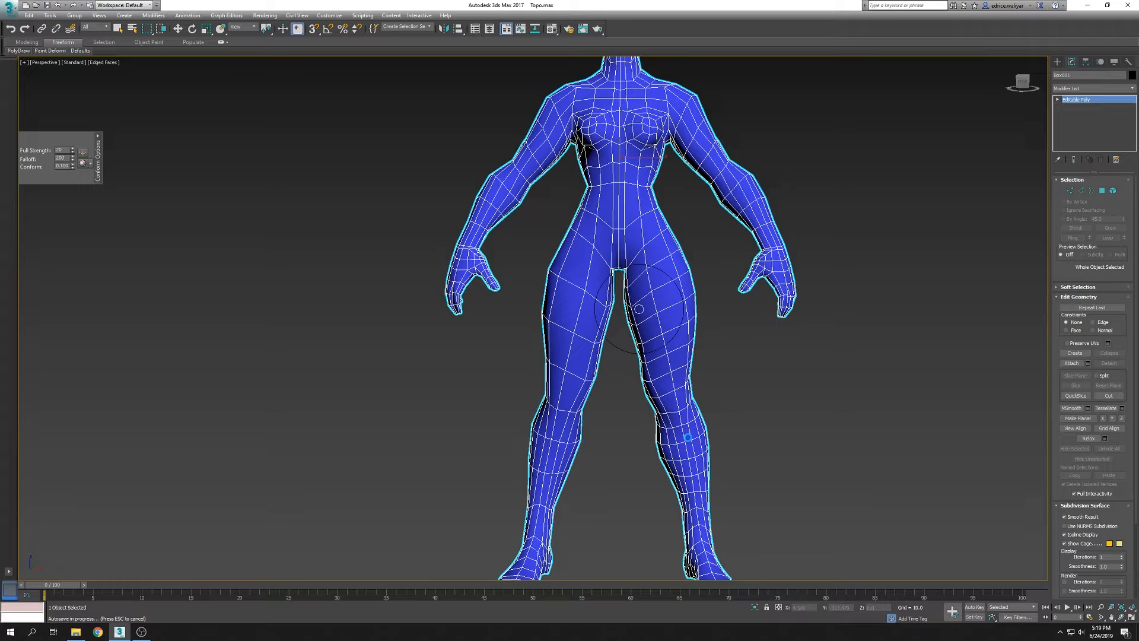
{"action": "middle_click_drag", "start_coordinate": [691, 448], "coordinate": [692, 364]}
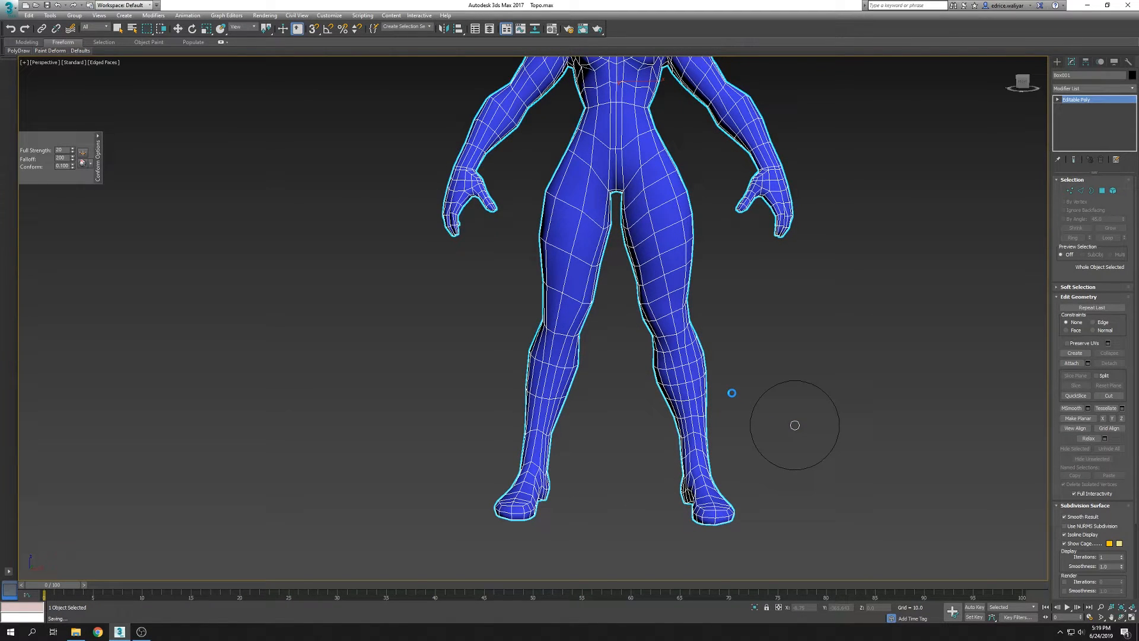
{"action": "mouse_move", "coordinate": [759, 397]}
{"action": "middle_mouse_down", "text": "alt"}
{"action": "mouse_move", "coordinate": [882, 333]}
{"action": "mouse_move", "coordinate": [834, 354]}
{"action": "middle_mouse_up", "text": "alt"}
In edge editing, add lengthwise loops along the leg and torso by connecting neighbouring edge rings one after another
{"action": "key", "text": "w"}
{"action": "left_click", "coordinate": [1081, 191]}
{"action": "scroll", "coordinate": [706, 341], "scroll_direction": "up", "scroll_amount": 3}
{"action": "key", "text": "alt+r"}
{"action": "key", "text": "ctrl+shift+e"}
{"action": "left_click", "coordinate": [672, 363]}
{"action": "key", "text": "alt+r"}
{"action": "key", "text": "ctrl+shift+e"}
{"action": "left_click", "coordinate": [702, 368]}
{"action": "key", "text": "alt+r"}
{"action": "key", "text": "ctrl+shift+e"}
{"action": "left_click", "coordinate": [721, 366]}
{"action": "key", "text": "alt+r"}
{"action": "key", "text": "ctrl+shift+e"}
Add one more lengthwise loop beside the new ones by connecting its edge ring
{"action": "middle_click_drag", "start_coordinate": [791, 373], "coordinate": [673, 393], "text": "alt"}
{"action": "double_click", "coordinate": [531, 364]}
{"action": "left_click", "coordinate": [491, 328]}
{"action": "key", "text": "alt+r"}
{"action": "key", "text": "ctrl+shift+e"}
Add lengthwise edge loops along the character's left arm and across the back of the hand by connecting edge rings
{"action": "middle_click_drag", "start_coordinate": [727, 463], "coordinate": [794, 444], "text": "alt"}
{"action": "scroll", "coordinate": [744, 488], "scroll_direction": "down", "scroll_amount": 3}
{"action": "middle_click_drag", "start_coordinate": [794, 444], "coordinate": [778, 366]}
{"action": "scroll", "coordinate": [778, 366], "scroll_direction": "down", "scroll_amount": 3}
{"action": "middle_click_drag", "start_coordinate": [698, 341], "coordinate": [714, 386]}
{"action": "left_click", "coordinate": [723, 383]}
{"action": "scroll", "coordinate": [714, 386], "scroll_direction": "up", "scroll_amount": 3}
{"action": "left_click", "coordinate": [748, 271]}
{"action": "double_click", "coordinate": [662, 180]}
{"action": "middle_click_drag", "start_coordinate": [729, 370], "coordinate": [703, 351], "text": "alt"}
{"action": "scroll", "coordinate": [702, 350], "scroll_direction": "up", "scroll_amount": 3}
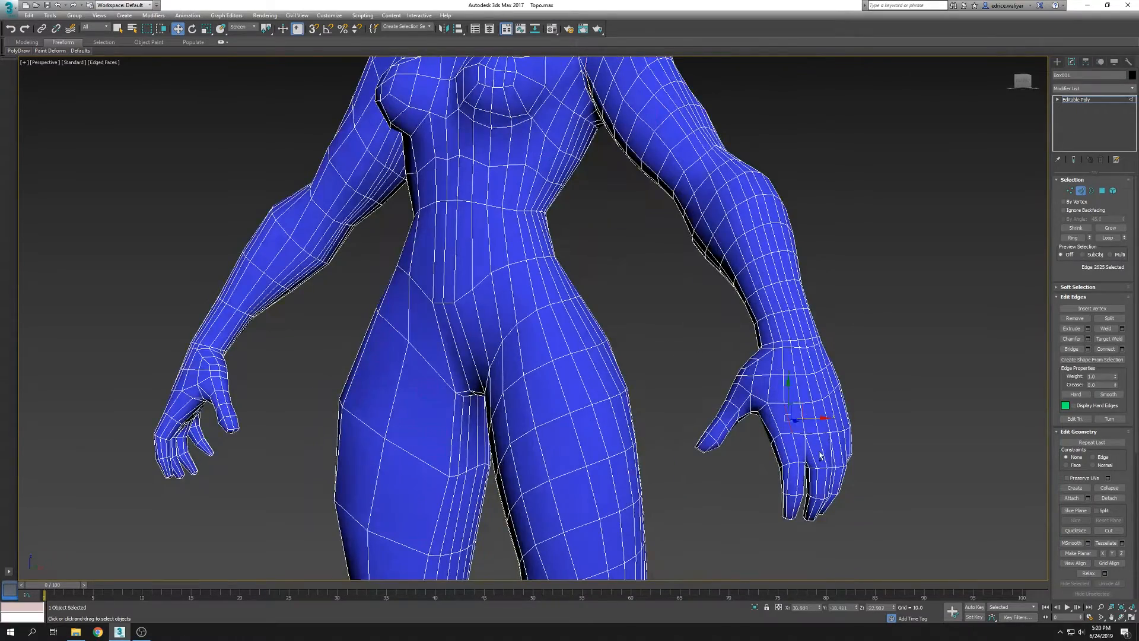
{"action": "key", "text": "alt+r"}
{"action": "key", "text": "ctrl+shift+e"}
Connect the edge ring around the base of the fingers on the character's left hand
{"action": "middle_click_drag", "start_coordinate": [820, 456], "coordinate": [821, 488], "text": "alt"}
{"action": "scroll", "coordinate": [821, 489], "scroll_direction": "up", "scroll_amount": 3}
{"action": "left_click", "coordinate": [732, 349]}
{"action": "middle_click_drag", "start_coordinate": [735, 368], "coordinate": [719, 401], "text": "alt"}
{"action": "key", "text": "alt+r"}
{"action": "key", "text": "ctrl+shift+e"}
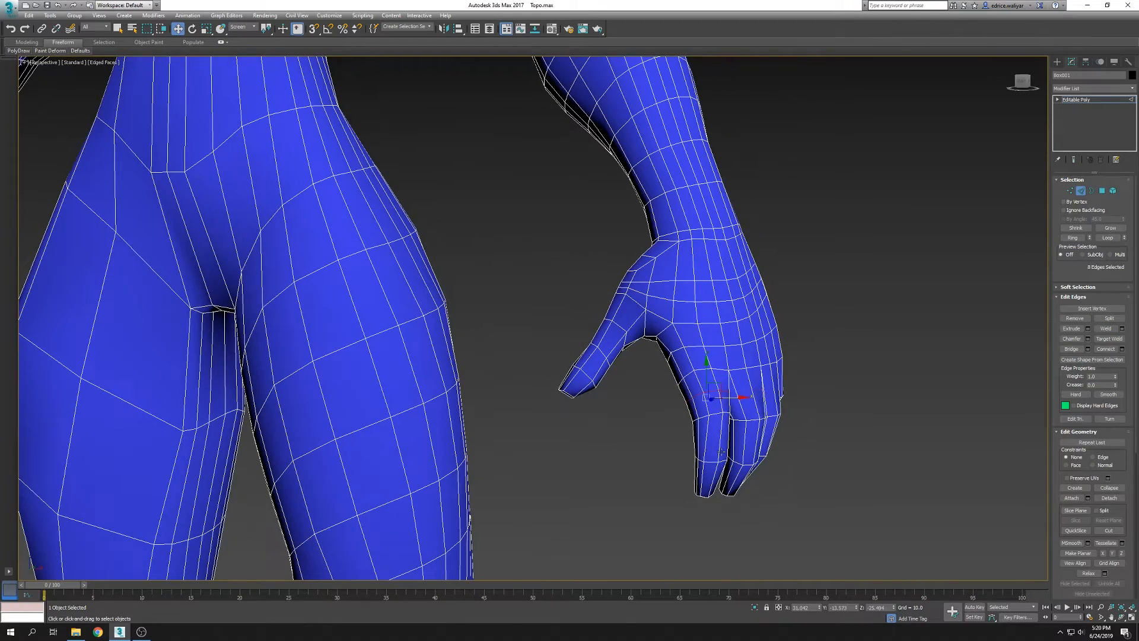
Connect the edge rings along the finger segments of the character's left hand to add loops around the fingers
{"action": "middle_click_drag", "start_coordinate": [772, 468], "coordinate": [694, 409], "text": "alt"}
{"action": "scroll", "coordinate": [694, 410], "scroll_direction": "up", "scroll_amount": 2}
{"action": "left_click", "coordinate": [696, 386]}
{"action": "key", "text": "alt+r"}
{"action": "key", "text": "ctrl+shift+e"}
{"action": "key", "text": "alt+r"}
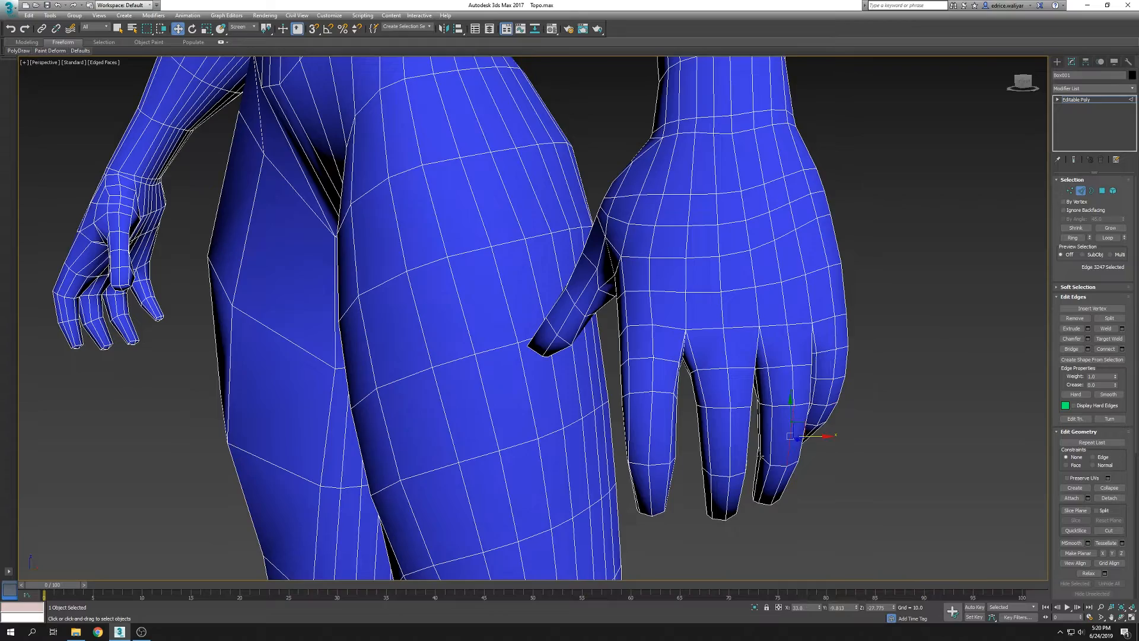
{"action": "key", "text": "alt+r"}
{"action": "key", "text": "ctrl+shift+e"}
Add an edge loop around the end segment of each finger by connecting the fingertip edge rings
{"action": "middle_click_drag", "start_coordinate": [754, 475], "coordinate": [657, 341], "text": "alt"}
{"action": "left_click", "coordinate": [617, 399]}
{"action": "middle_click_drag", "start_coordinate": [658, 445], "coordinate": [730, 455], "text": "alt"}
{"action": "left_click", "coordinate": [1071, 237]}
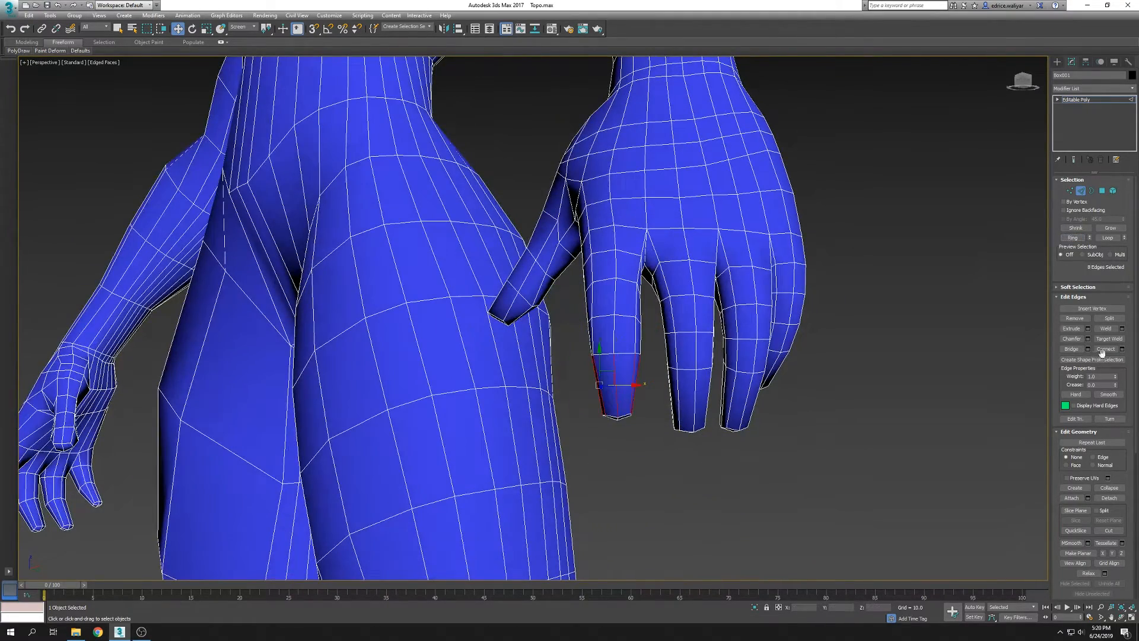
{"action": "left_click", "coordinate": [1073, 237]}
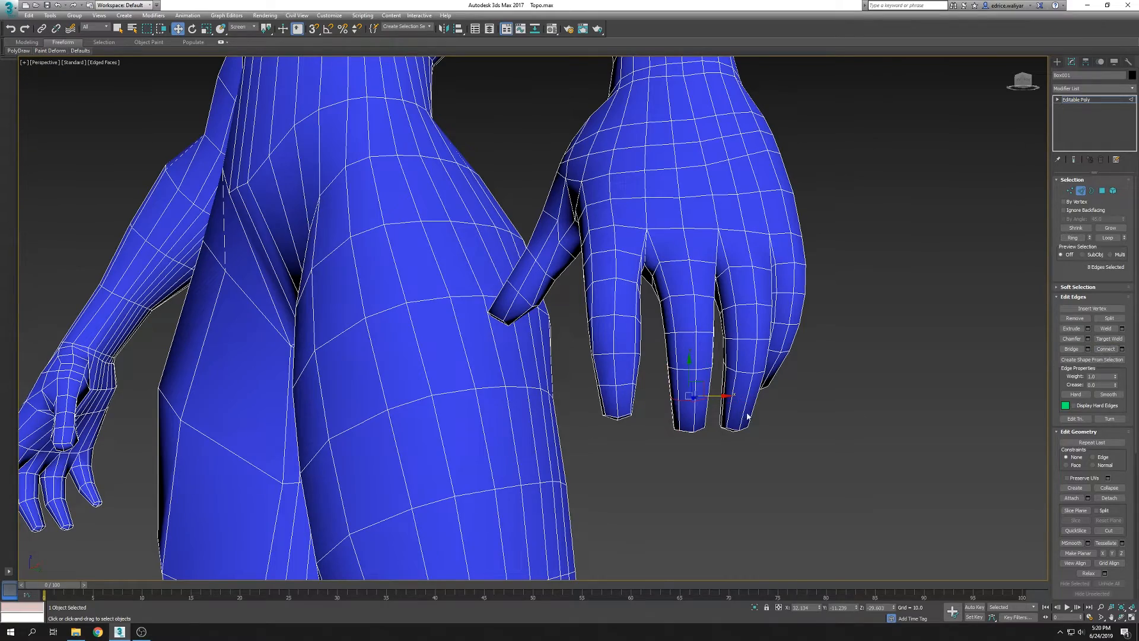
{"action": "left_click", "coordinate": [1072, 237]}
{"action": "middle_click_drag", "start_coordinate": [771, 403], "coordinate": [738, 387], "text": "alt"}
{"action": "left_click", "coordinate": [1072, 237]}
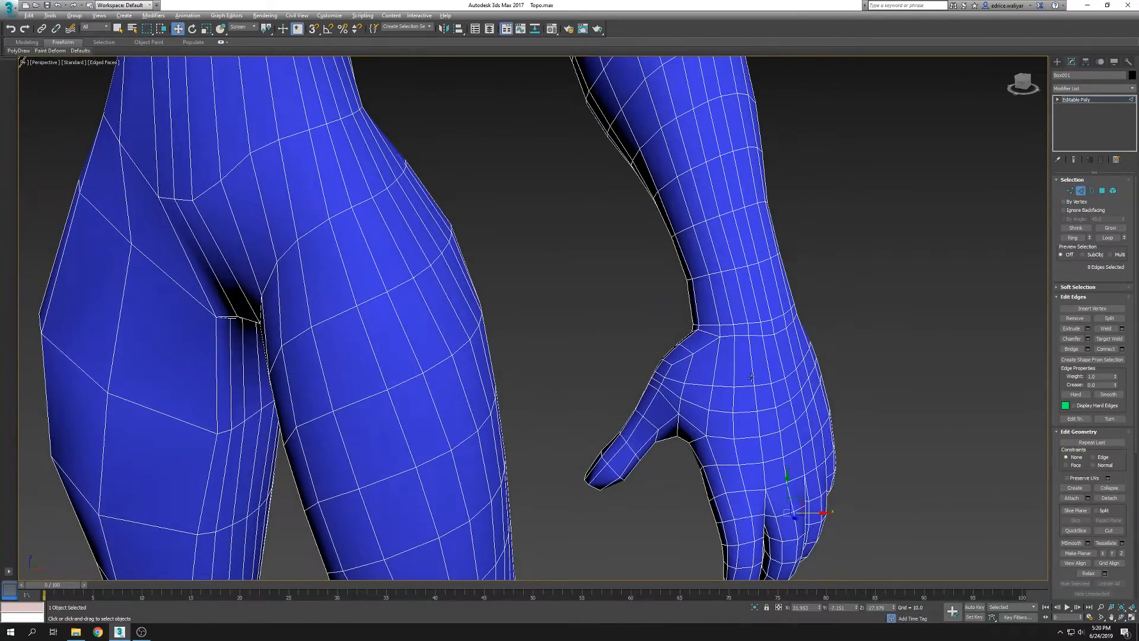
Add edge loops around the neck and its base, and return to the whole object
{"action": "scroll", "coordinate": [752, 377], "scroll_direction": "down", "scroll_amount": 10}
{"action": "double_click", "coordinate": [601, 158]}
{"action": "double_click", "coordinate": [599, 132]}
{"action": "middle_click_drag", "start_coordinate": [667, 141], "coordinate": [618, 178], "text": "alt"}
{"action": "double_click", "coordinate": [618, 180]}
{"action": "middle_click_drag", "start_coordinate": [748, 314], "coordinate": [698, 402], "text": "alt"}
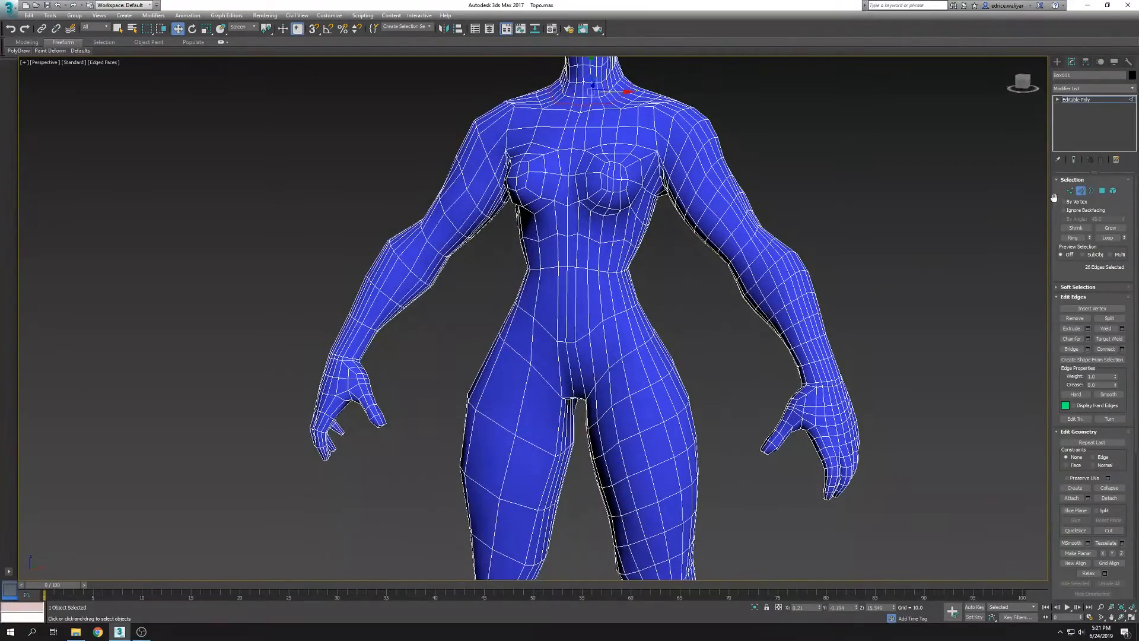
{"action": "left_click", "coordinate": [1081, 190]}
Smooth the denser arm, shoulder and back topology over the Body surface with the Relax Conform brush
{"action": "left_click", "coordinate": [19, 51]}
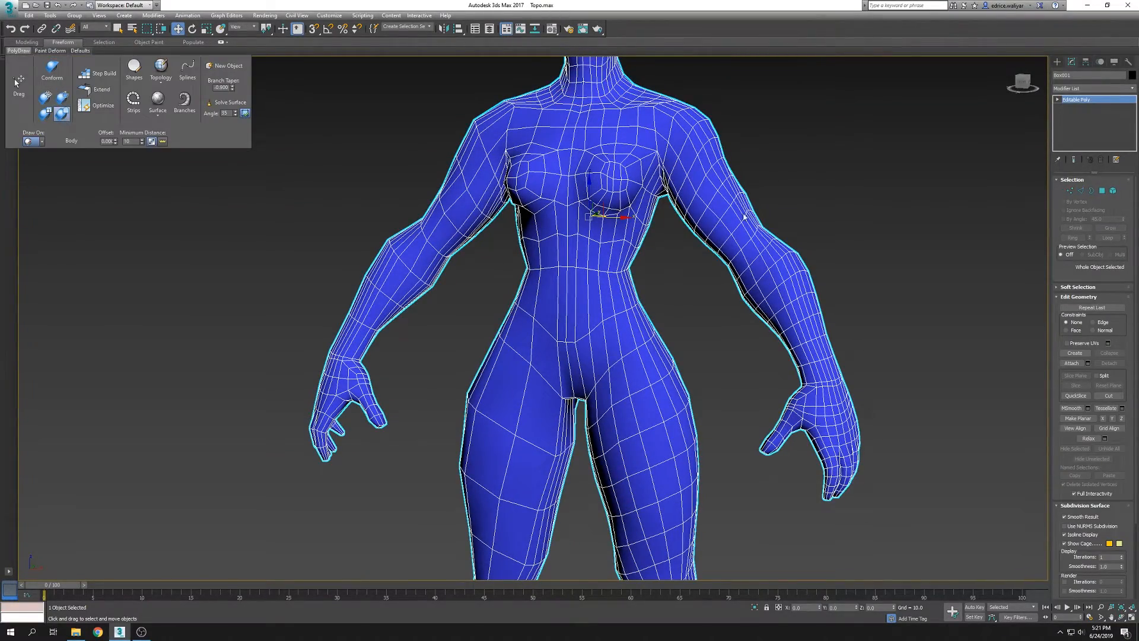
{"action": "middle_click_drag", "start_coordinate": [725, 267], "coordinate": [721, 317]}
{"action": "middle_click_drag", "start_coordinate": [720, 318], "coordinate": [681, 334], "text": "alt"}
{"action": "mouse_move", "coordinate": [681, 255]}
{"action": "middle_mouse_down", "text": "alt"}
{"action": "mouse_move", "coordinate": [742, 261]}
{"action": "mouse_move", "coordinate": [735, 284]}
{"action": "mouse_move", "coordinate": [478, 228]}
{"action": "middle_mouse_up", "text": "alt"}
{"action": "middle_click_drag", "start_coordinate": [405, 327], "coordinate": [495, 388], "text": "alt"}
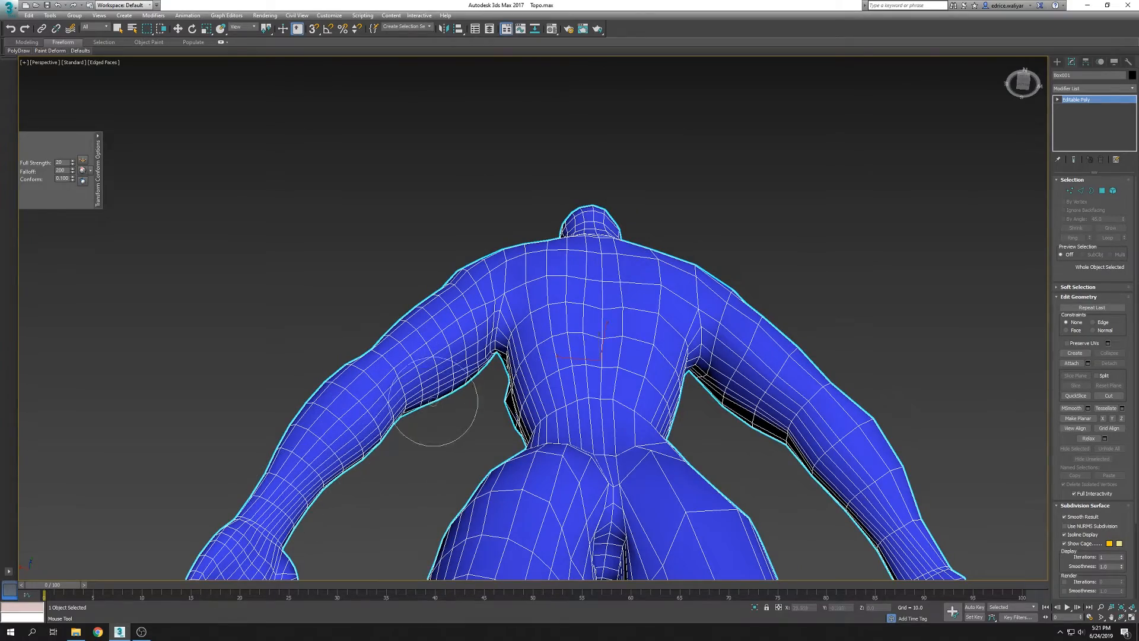
{"action": "middle_click_drag", "start_coordinate": [415, 347], "coordinate": [563, 297], "text": "alt"}
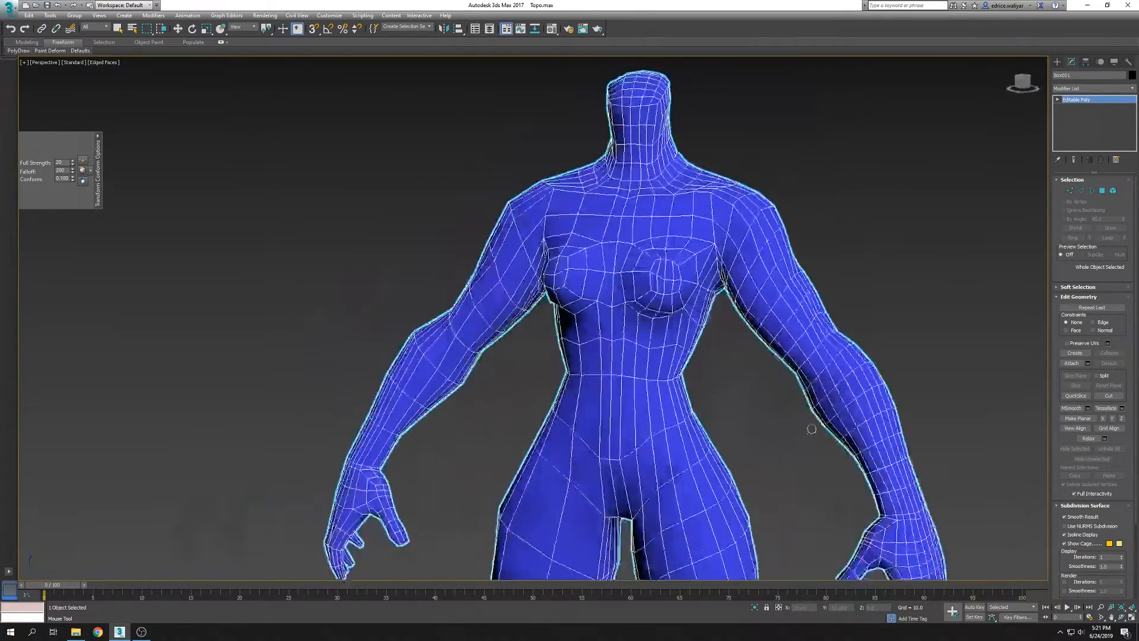
{"action": "scroll", "coordinate": [563, 297], "scroll_direction": "up", "scroll_amount": 4}
{"action": "scroll", "coordinate": [691, 307], "scroll_direction": "down", "scroll_amount": 5}
{"action": "middle_click_drag", "start_coordinate": [691, 307], "coordinate": [754, 346], "text": "alt"}
{"action": "scroll", "coordinate": [689, 302], "scroll_direction": "down", "scroll_amount": 2}
{"action": "middle_click_drag", "start_coordinate": [617, 247], "coordinate": [790, 376], "text": "alt"}
{"action": "scroll", "coordinate": [795, 358], "scroll_direction": "up", "scroll_amount": 3}
{"action": "key", "text": "w"}
Brush the torso, back and buttocks onto the Body surface with the Conform brush
{"action": "mouse_move", "coordinate": [14, 54]}
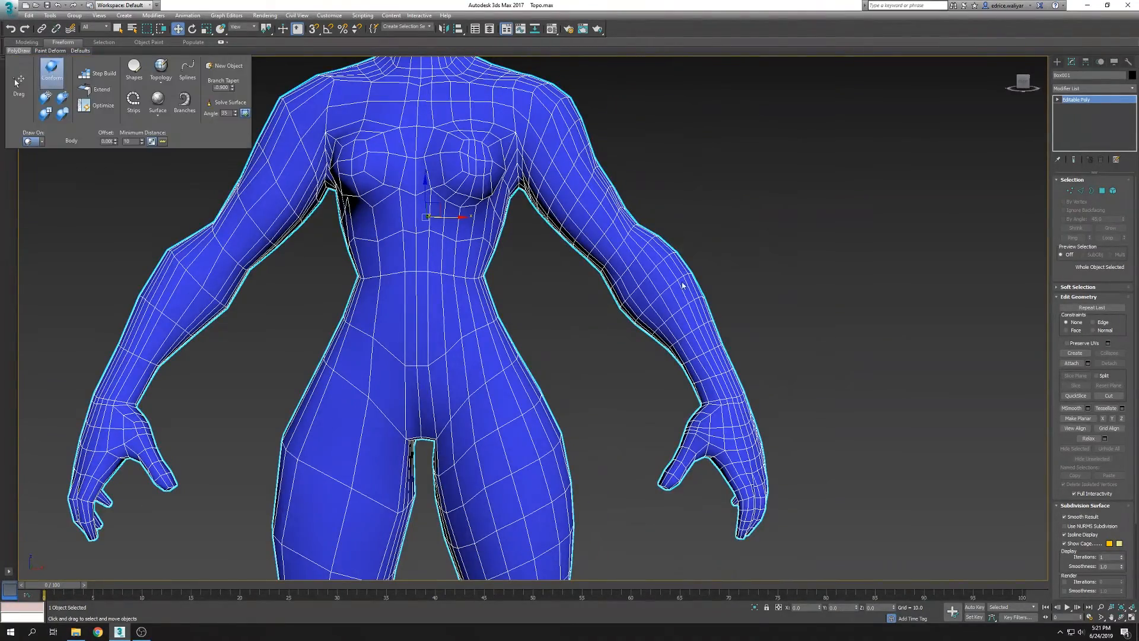
{"action": "scroll", "coordinate": [682, 282], "scroll_direction": "down", "scroll_amount": 2}
{"action": "middle_click_drag", "start_coordinate": [683, 282], "coordinate": [605, 228], "text": "alt"}
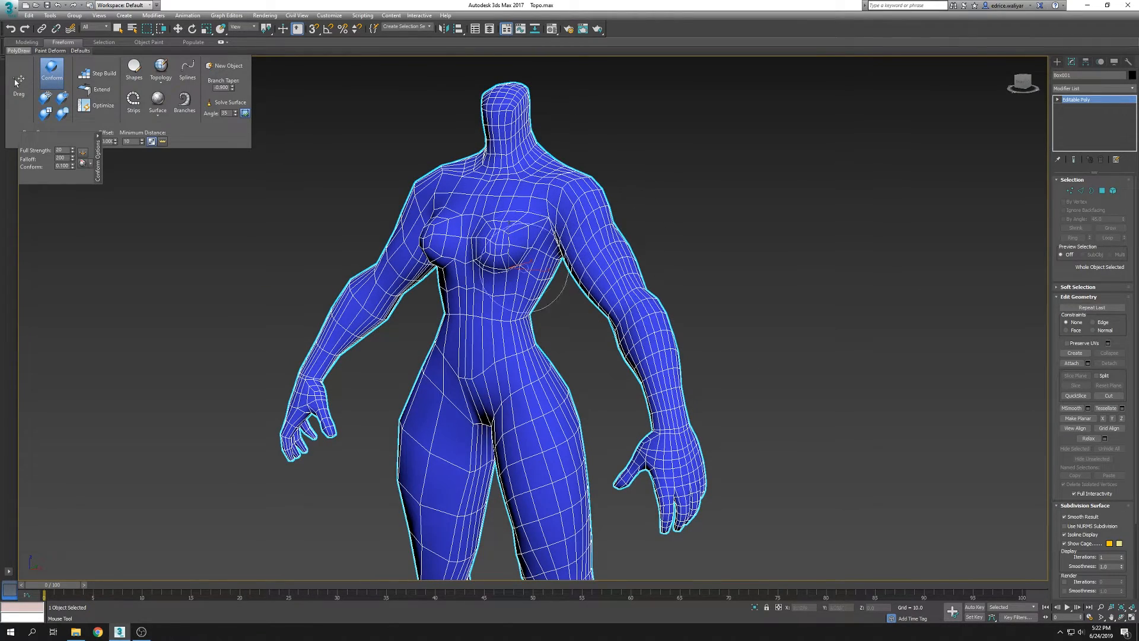
{"action": "middle_click_drag", "start_coordinate": [415, 332], "coordinate": [546, 335], "text": "alt"}
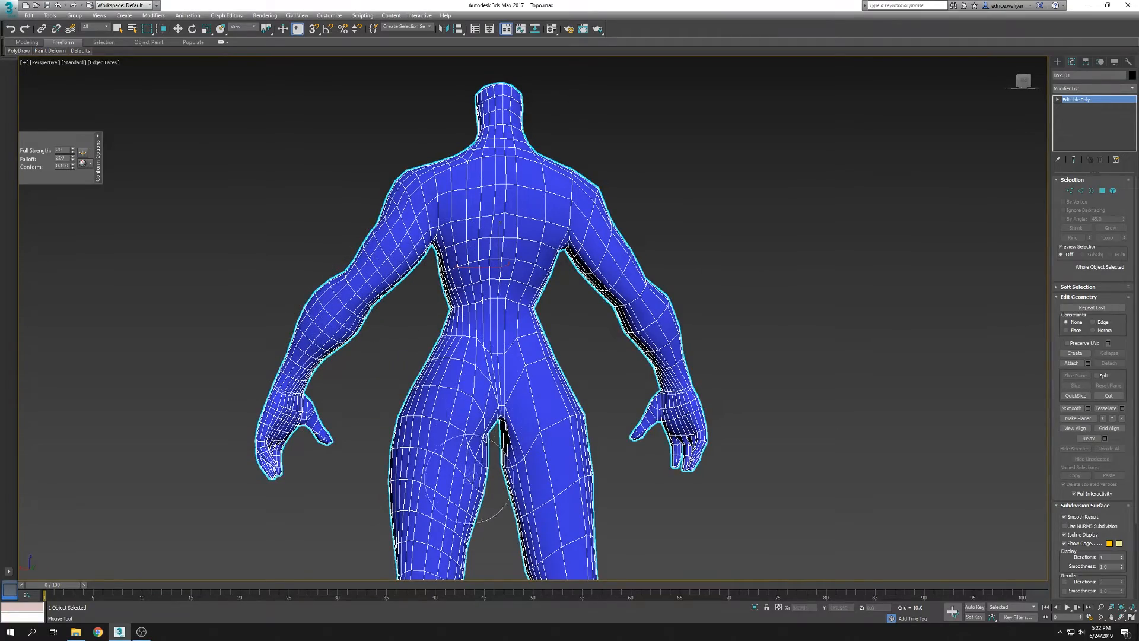
{"action": "scroll", "coordinate": [487, 362], "scroll_direction": "up", "scroll_amount": 5}
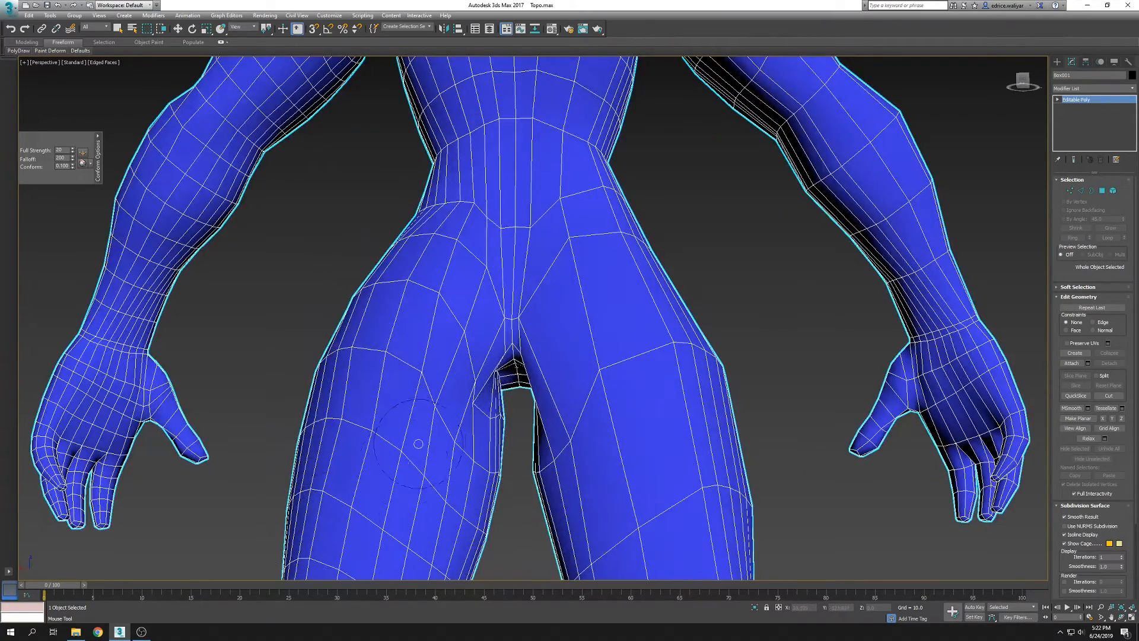
{"action": "scroll", "coordinate": [479, 456], "scroll_direction": "down", "scroll_amount": 3}
{"action": "scroll", "coordinate": [442, 474], "scroll_direction": "down", "scroll_amount": 2}
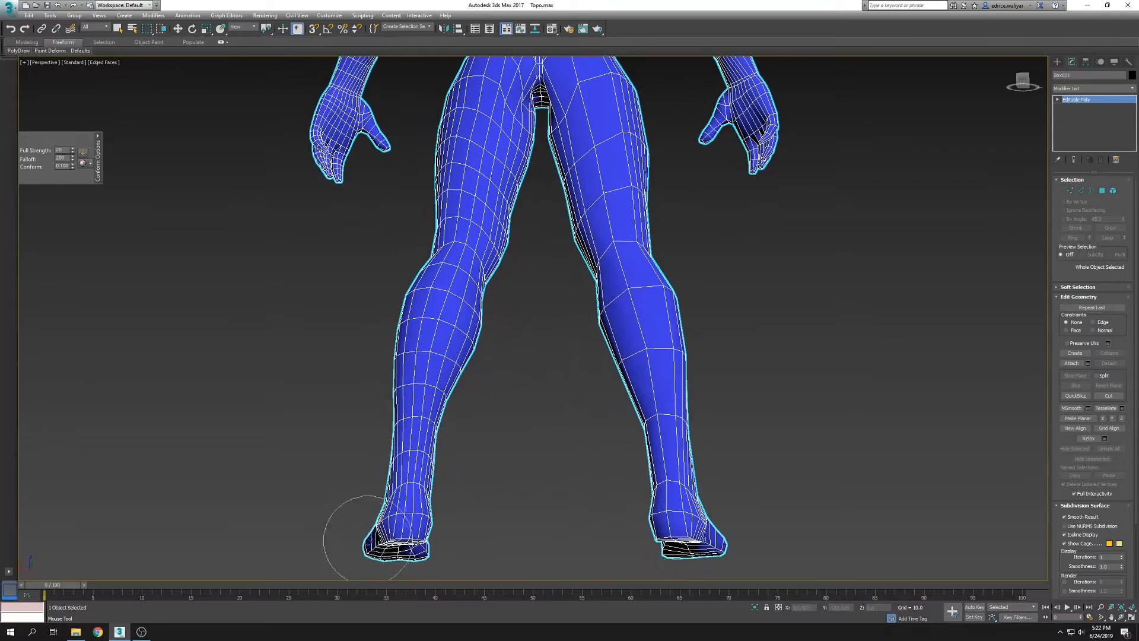
Conform the lower legs, feet, forearm and upper back to the Body surface, and leave the brush
{"action": "middle_click_drag", "start_coordinate": [369, 546], "coordinate": [682, 541], "text": "alt"}
{"action": "middle_click_drag", "start_coordinate": [664, 404], "coordinate": [689, 425], "text": "alt"}
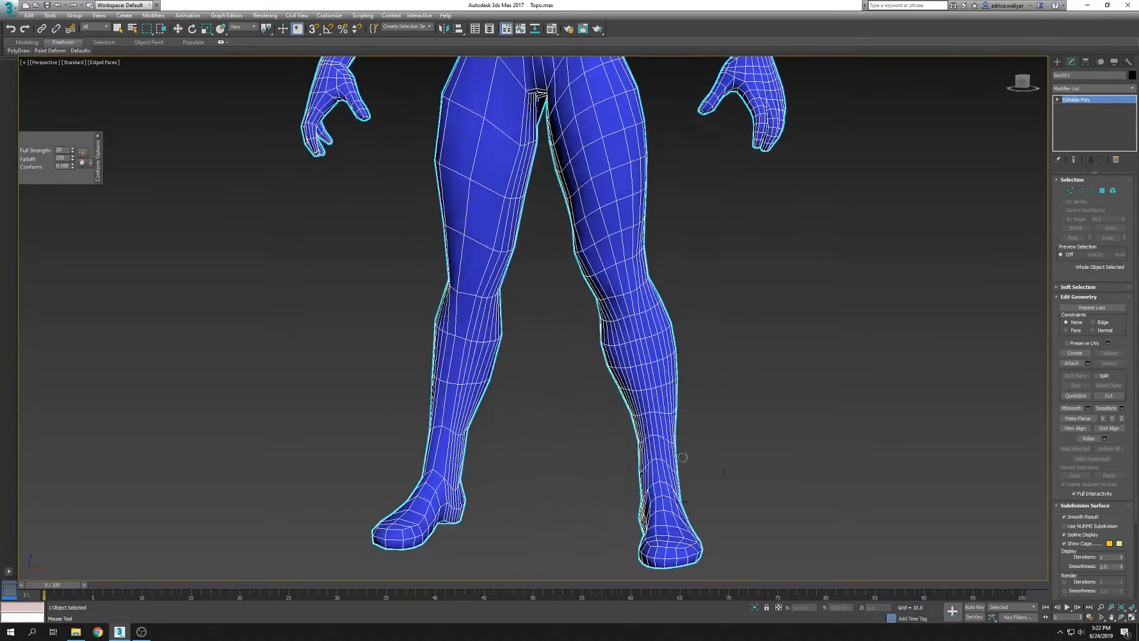
{"action": "middle_click_drag", "start_coordinate": [636, 215], "coordinate": [612, 268]}
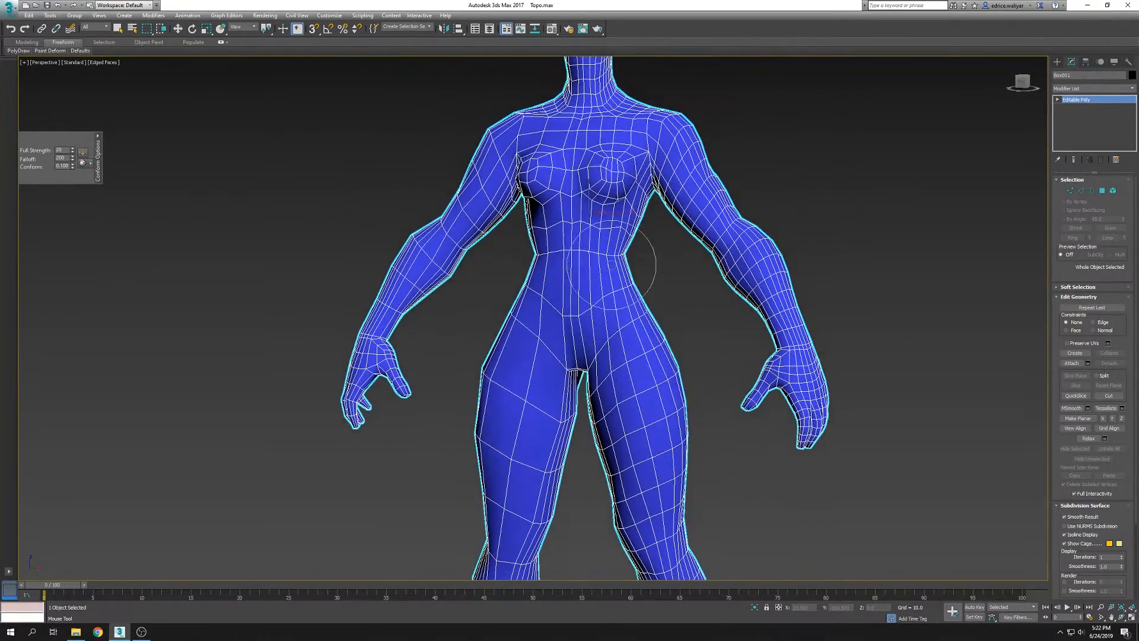
{"action": "middle_click_drag", "start_coordinate": [756, 320], "coordinate": [530, 383], "text": "alt"}
{"action": "scroll", "coordinate": [436, 308], "scroll_direction": "up", "scroll_amount": 3}
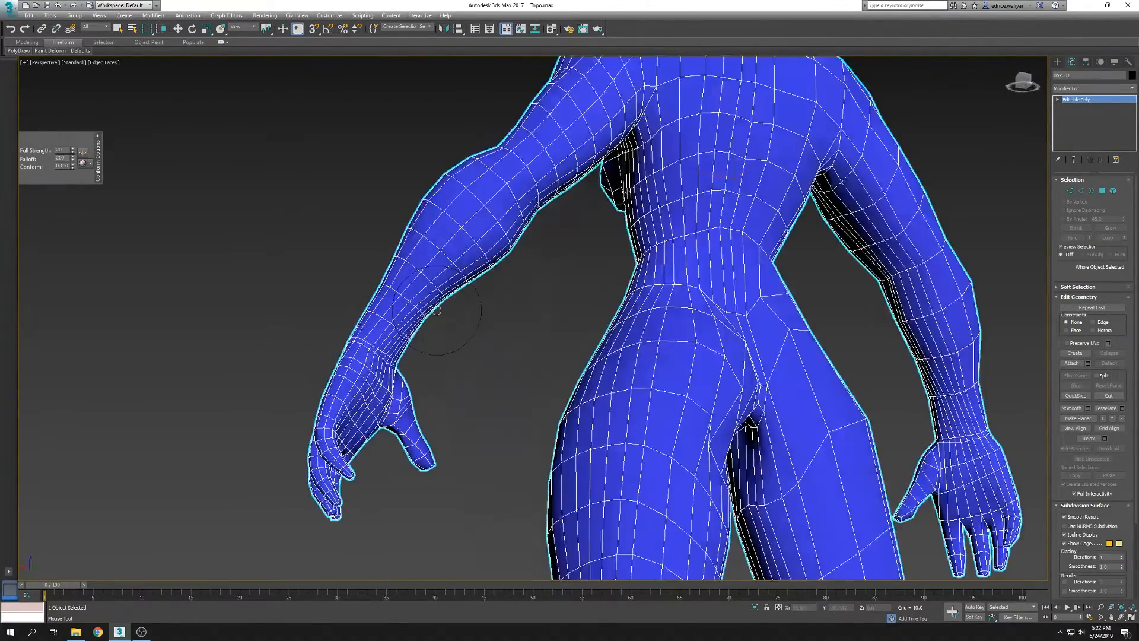
{"action": "key", "text": "shift+z"}
{"action": "key", "text": "shift+z"}
{"action": "key", "text": "shift+z"}
{"action": "key", "text": "shift+z"}
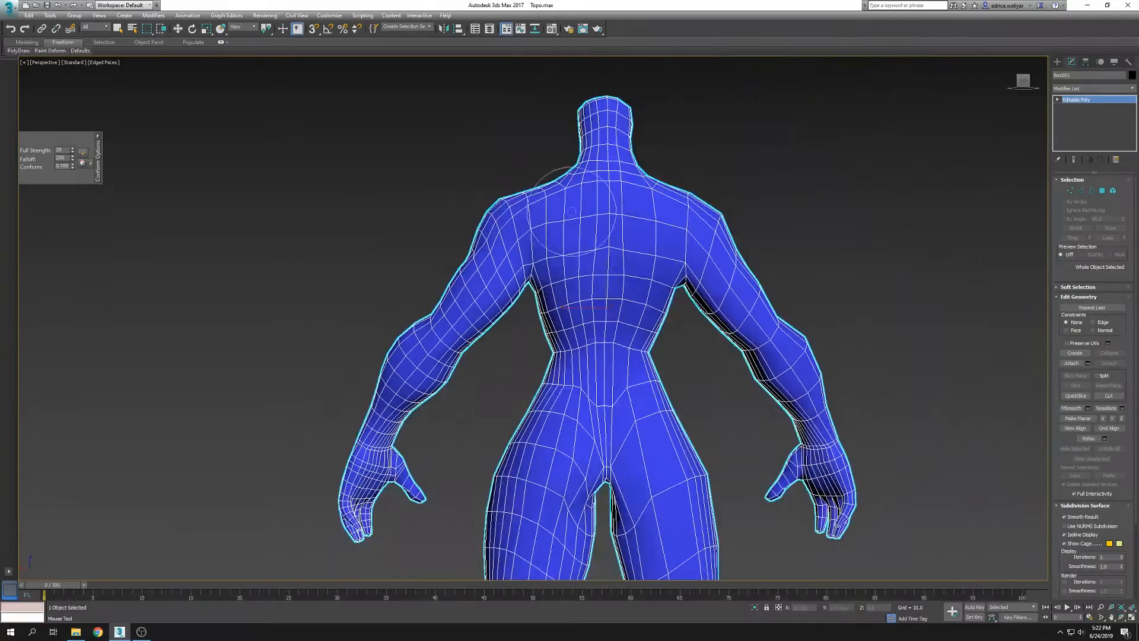
{"action": "scroll", "coordinate": [869, 315], "scroll_direction": "up", "scroll_amount": 2}
{"action": "key", "text": "w"}
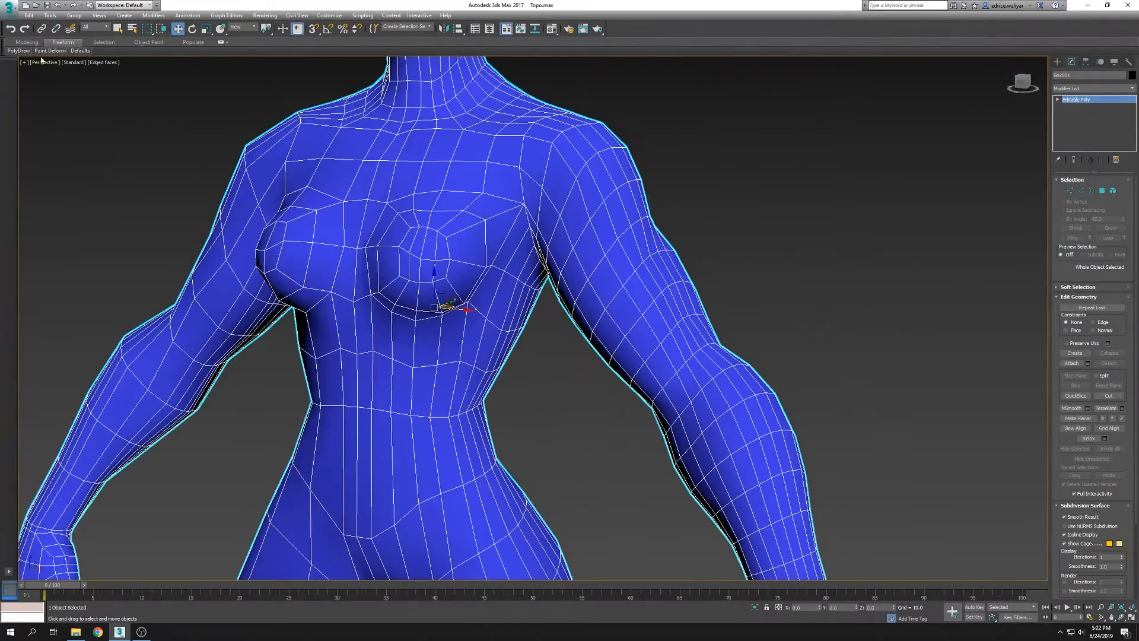
Brush the chest and back over the Body surface with a PolyDraw conform brush, and leave the brush
{"action": "left_click", "coordinate": [18, 51]}
{"action": "middle_click_drag", "start_coordinate": [483, 301], "coordinate": [723, 475]}
{"action": "middle_click_drag", "start_coordinate": [584, 386], "coordinate": [742, 393], "text": "alt"}
{"action": "key", "text": "w"}
In edge editing, add edge loops around the buttock and thigh of the character's left leg
{"action": "key", "text": "2"}
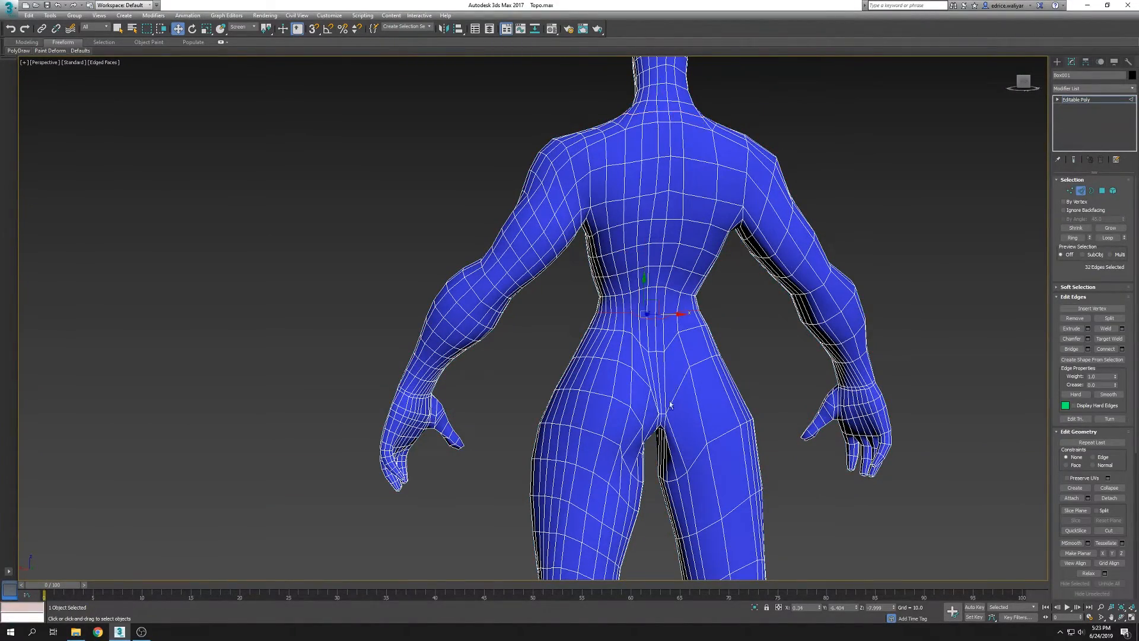
{"action": "scroll", "coordinate": [627, 345], "scroll_direction": "up", "scroll_amount": 3}
{"action": "left_click_drag", "start_coordinate": [617, 328], "coordinate": [623, 386]}
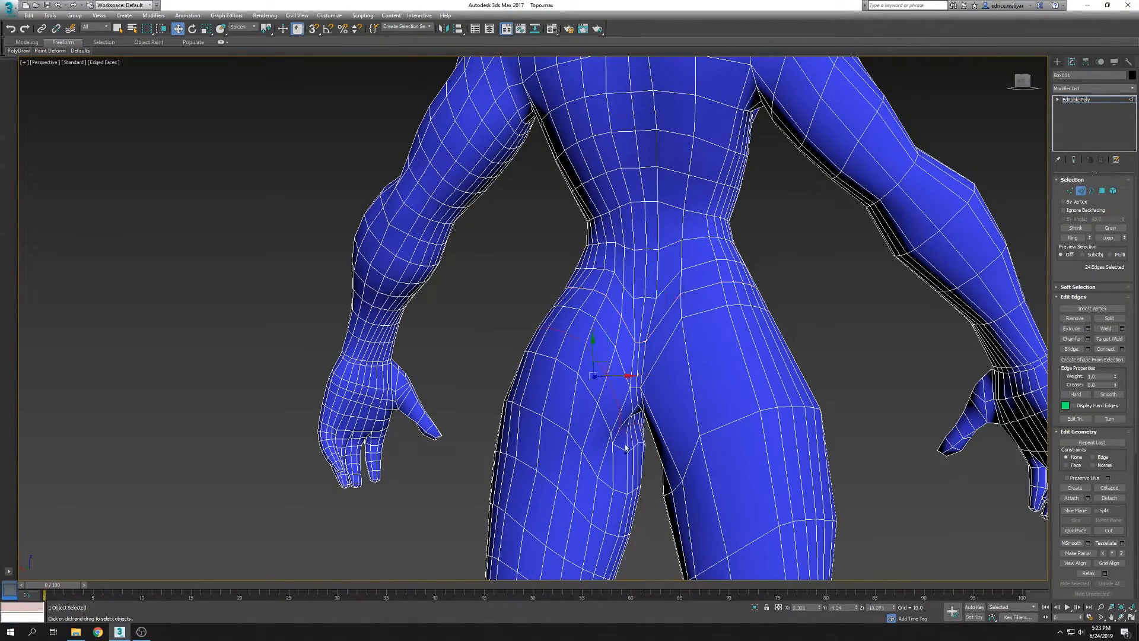
{"action": "left_click_drag", "start_coordinate": [590, 437], "coordinate": [575, 482]}
{"action": "left_click", "coordinate": [567, 537]}
{"action": "middle_click_drag", "start_coordinate": [567, 537], "coordinate": [580, 449]}
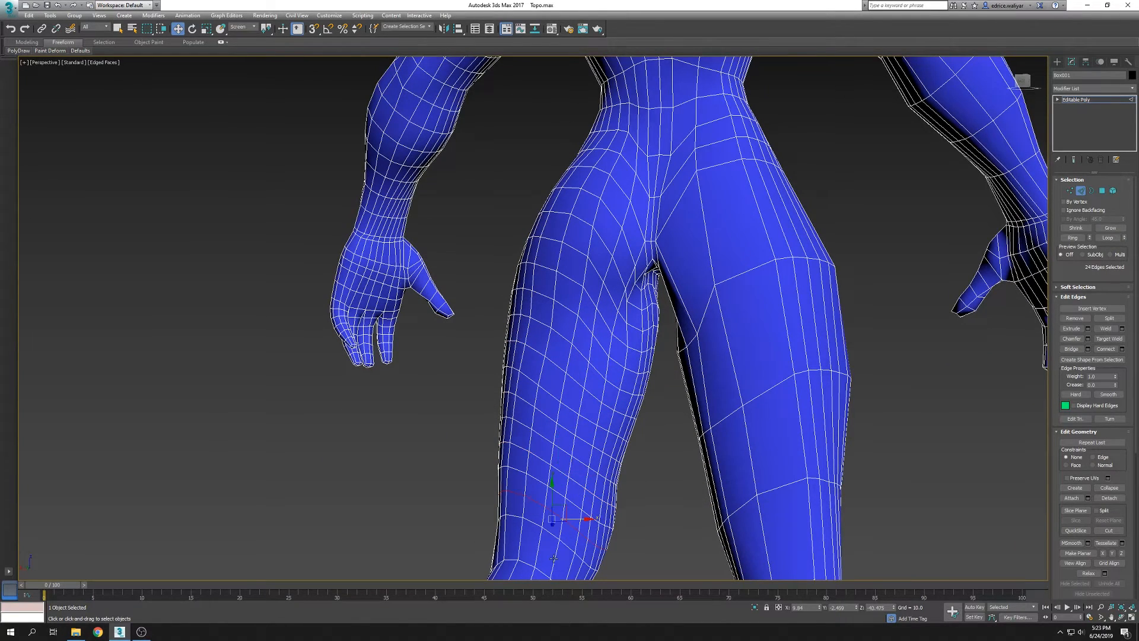
Add edge loops down the knee, calf and ankle of the character's left leg, and leave edge editing
{"action": "middle_click_drag", "start_coordinate": [554, 558], "coordinate": [544, 423]}
{"action": "middle_click_drag", "start_coordinate": [518, 515], "coordinate": [518, 415]}
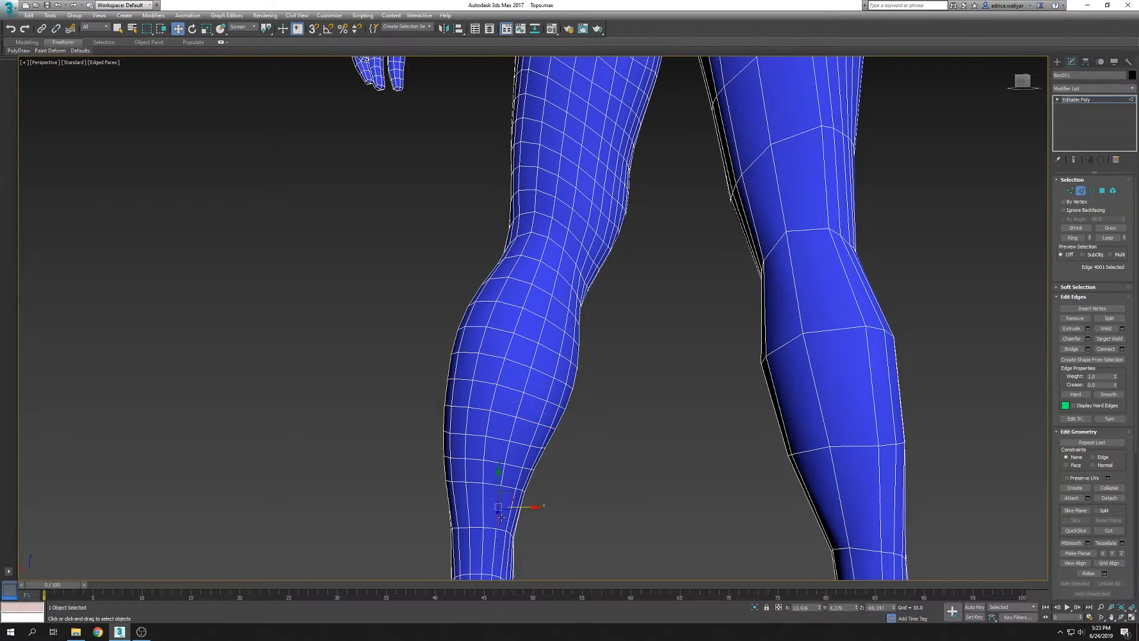
{"action": "double_click", "coordinate": [501, 512]}
{"action": "middle_click_drag", "start_coordinate": [501, 512], "coordinate": [504, 424]}
{"action": "left_click_drag", "start_coordinate": [505, 463], "coordinate": [496, 510]}
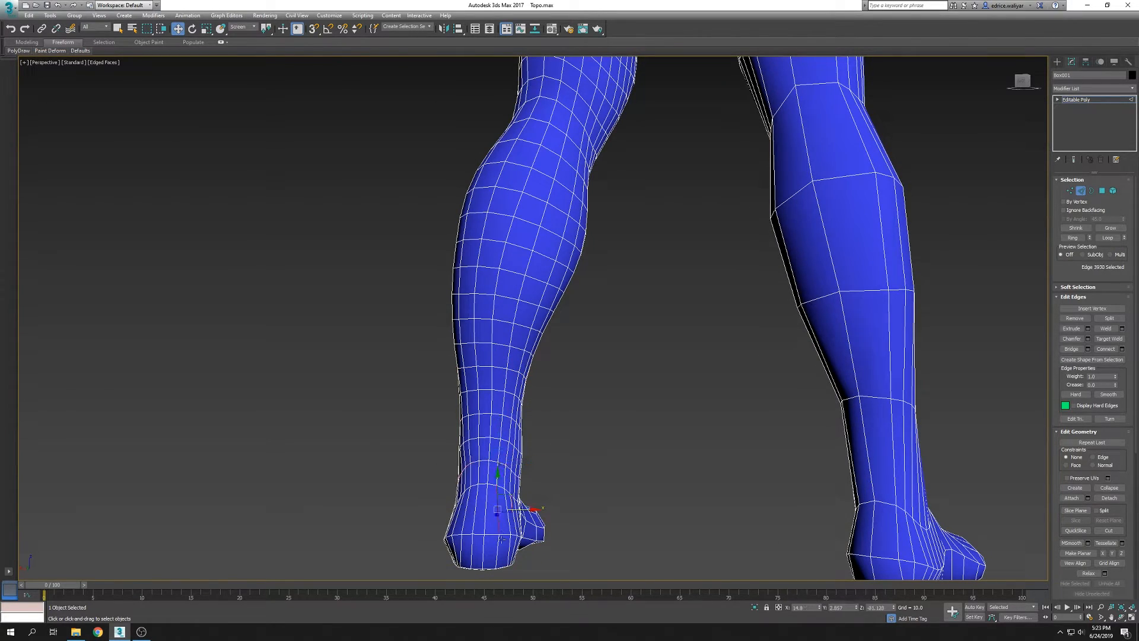
{"action": "middle_click_drag", "start_coordinate": [547, 538], "coordinate": [588, 554], "text": "alt"}
{"action": "middle_click_drag", "start_coordinate": [587, 555], "coordinate": [638, 404]}
{"action": "scroll", "coordinate": [565, 404], "scroll_direction": "up", "scroll_amount": 3}
{"action": "left_click", "coordinate": [1081, 191]}
Brush the character's left foot and lower leg over the Body surface with a PolyDraw conform brush
{"action": "mouse_move", "coordinate": [25, 54]}
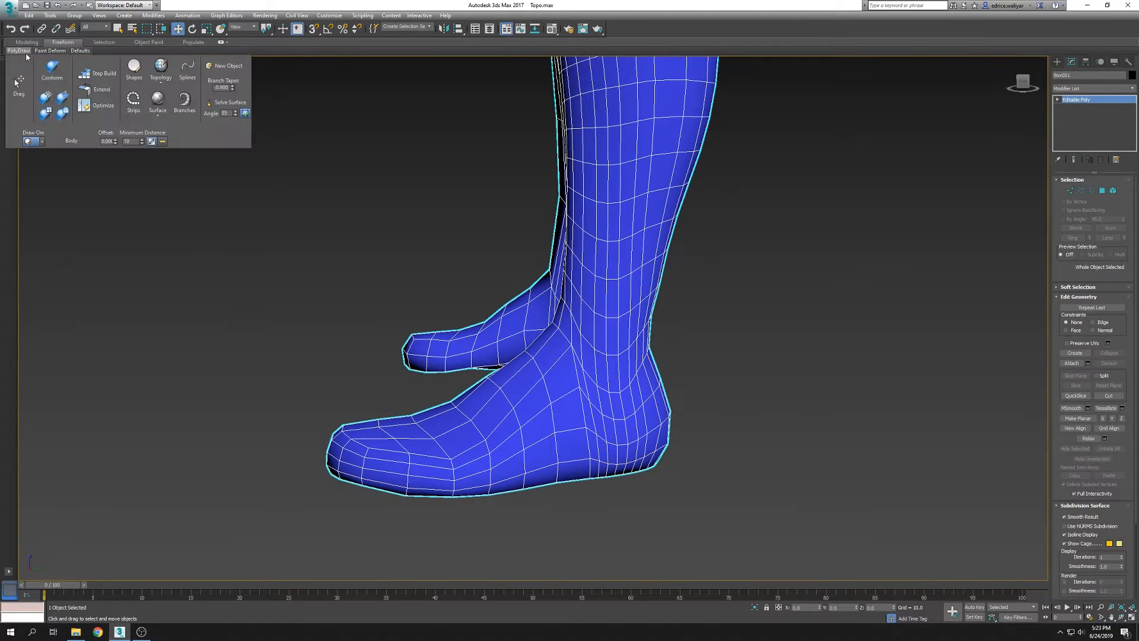
{"action": "left_click", "coordinate": [16, 83]}
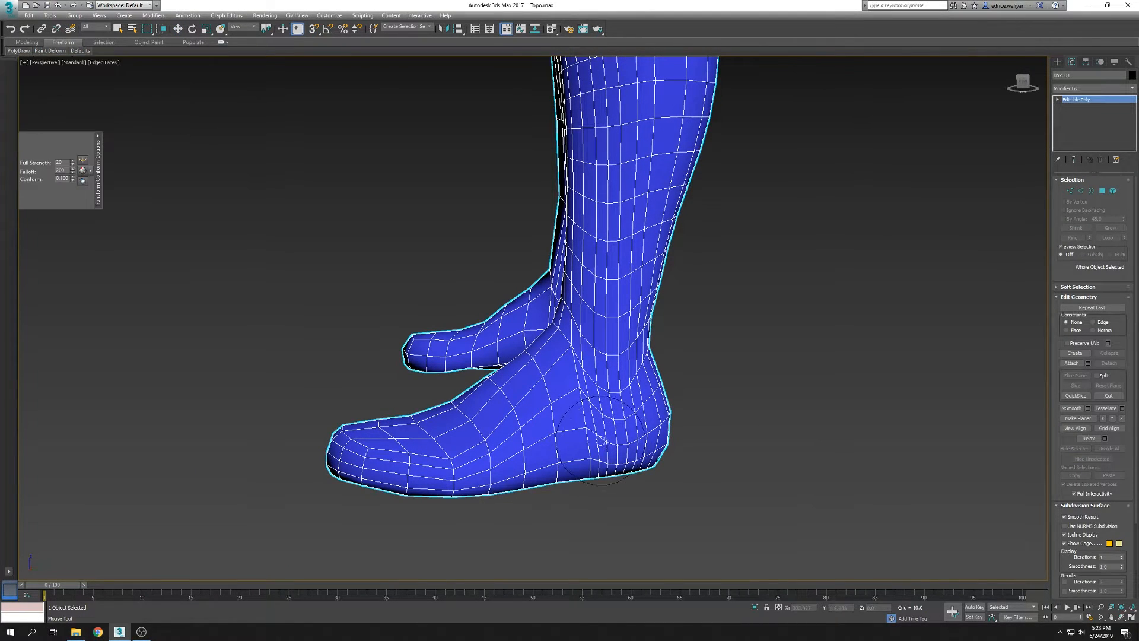
{"action": "middle_click_drag", "start_coordinate": [599, 421], "coordinate": [356, 379], "text": "alt"}
{"action": "middle_click_drag", "start_coordinate": [399, 431], "coordinate": [439, 424], "text": "alt"}
{"action": "middle_click_drag", "start_coordinate": [712, 356], "coordinate": [687, 499]}
{"action": "mouse_move", "coordinate": [596, 341]}
{"action": "middle_mouse_down", "text": "alt"}
{"action": "mouse_move", "coordinate": [554, 437]}
{"action": "mouse_move", "coordinate": [593, 442]}
{"action": "middle_mouse_up", "text": "alt"}
{"action": "mouse_move", "coordinate": [700, 436]}
{"action": "middle_mouse_down", "text": "alt"}
{"action": "mouse_move", "coordinate": [622, 481]}
{"action": "mouse_move", "coordinate": [524, 386]}
{"action": "mouse_move", "coordinate": [552, 328]}
{"action": "middle_mouse_up", "text": "alt"}
{"action": "middle_click_drag", "start_coordinate": [590, 371], "coordinate": [617, 323], "text": "alt"}
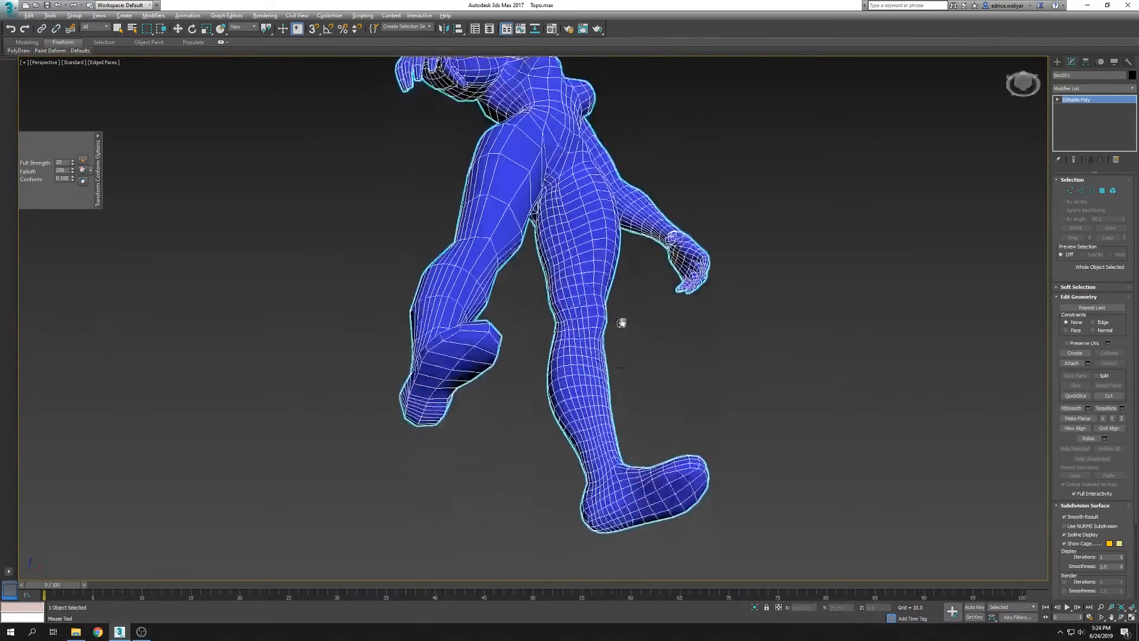
Even out the new loops on the character's left buttock and thigh with the conform brush
{"action": "scroll", "coordinate": [553, 362], "scroll_direction": "up", "scroll_amount": 4}
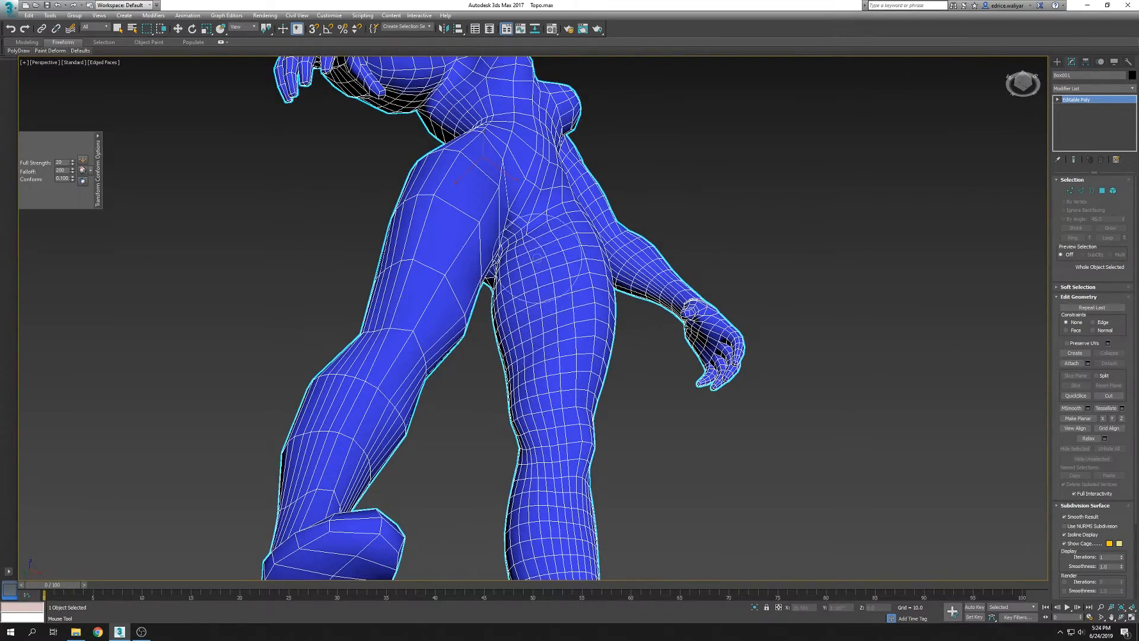
{"action": "middle_click_drag", "start_coordinate": [536, 394], "coordinate": [613, 391], "text": "alt"}
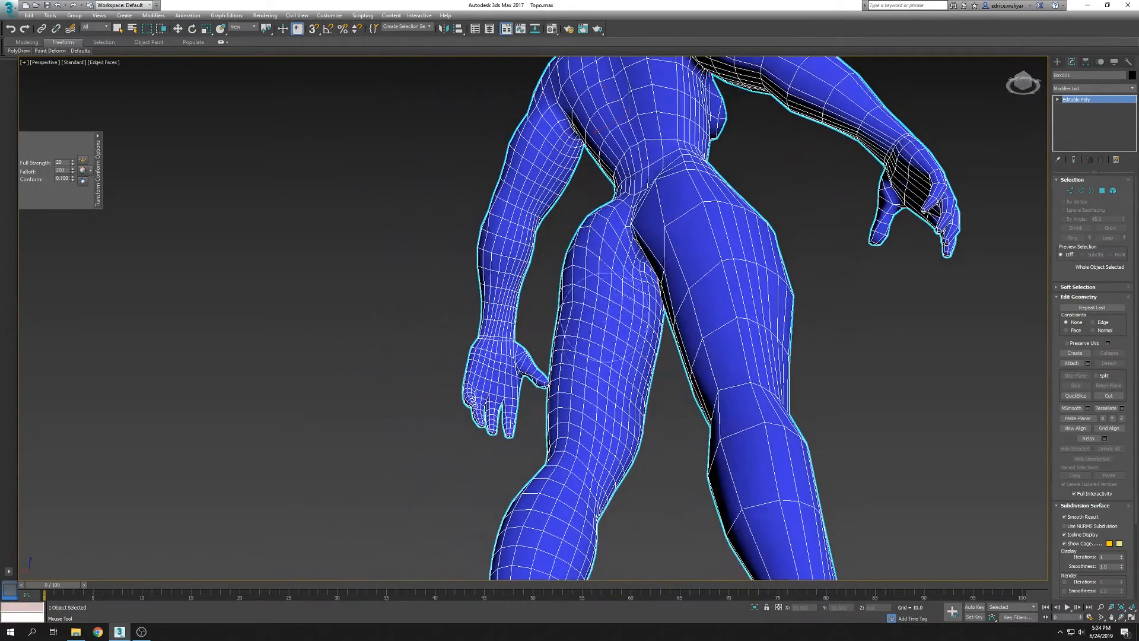
{"action": "middle_click_drag", "start_coordinate": [622, 421], "coordinate": [708, 471], "text": "alt"}
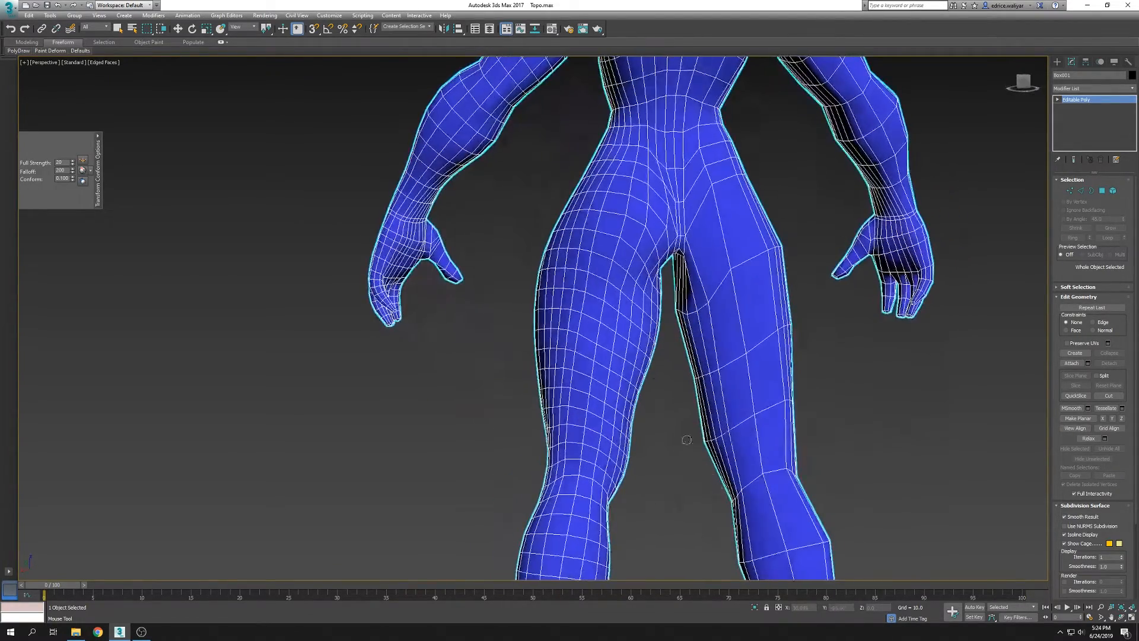
{"action": "middle_click_drag", "start_coordinate": [559, 421], "coordinate": [625, 336], "text": "alt"}
{"action": "scroll", "coordinate": [646, 503], "scroll_direction": "down", "scroll_amount": 5}
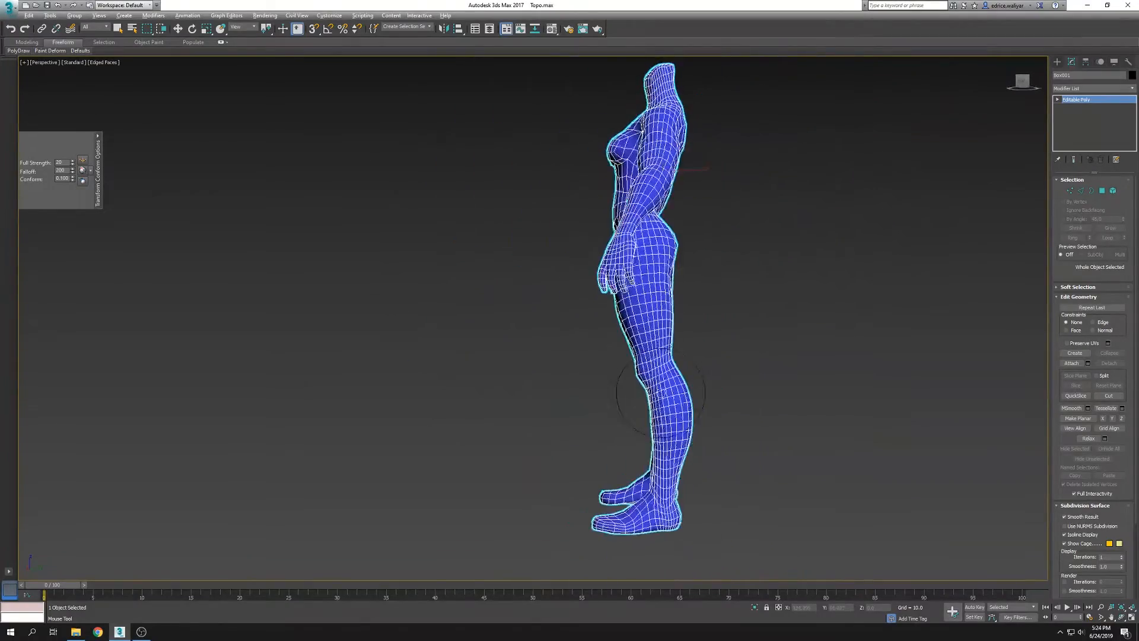
Brush the side of the leg, the hip and the front of the pelvis over the Body surface, and leave the brush
{"action": "scroll", "coordinate": [668, 396], "scroll_direction": "up", "scroll_amount": 5}
{"action": "middle_click_drag", "start_coordinate": [677, 445], "coordinate": [614, 327], "text": "alt"}
{"action": "scroll", "coordinate": [759, 480], "scroll_direction": "down", "scroll_amount": 3}
{"action": "scroll", "coordinate": [730, 453], "scroll_direction": "up", "scroll_amount": 3}
{"action": "middle_click_drag", "start_coordinate": [552, 301], "coordinate": [584, 310], "text": "alt"}
{"action": "middle_click_drag", "start_coordinate": [578, 366], "coordinate": [650, 360], "text": "alt"}
{"action": "middle_click_drag", "start_coordinate": [670, 299], "coordinate": [642, 348], "text": "alt"}
{"action": "key", "text": "w"}
Select the central edge loop of the body, make it planar along X, and leave edge editing
{"action": "left_click", "coordinate": [1080, 191]}
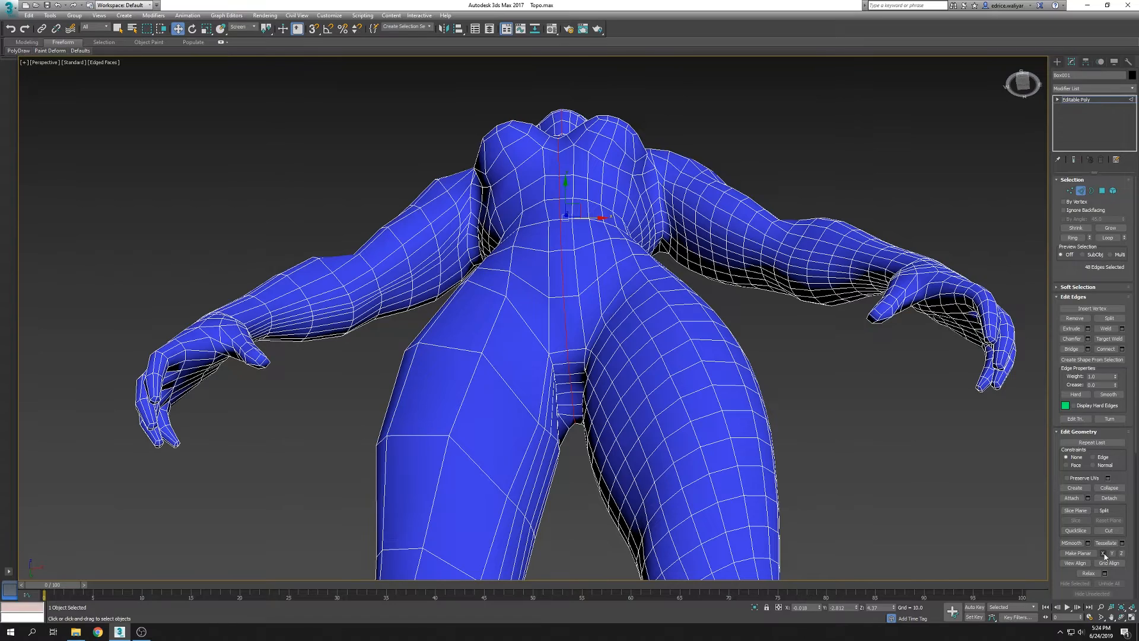
{"action": "scroll", "coordinate": [856, 489], "scroll_direction": "down", "scroll_amount": 5}
{"action": "middle_click_drag", "start_coordinate": [907, 329], "coordinate": [911, 380], "text": "alt"}
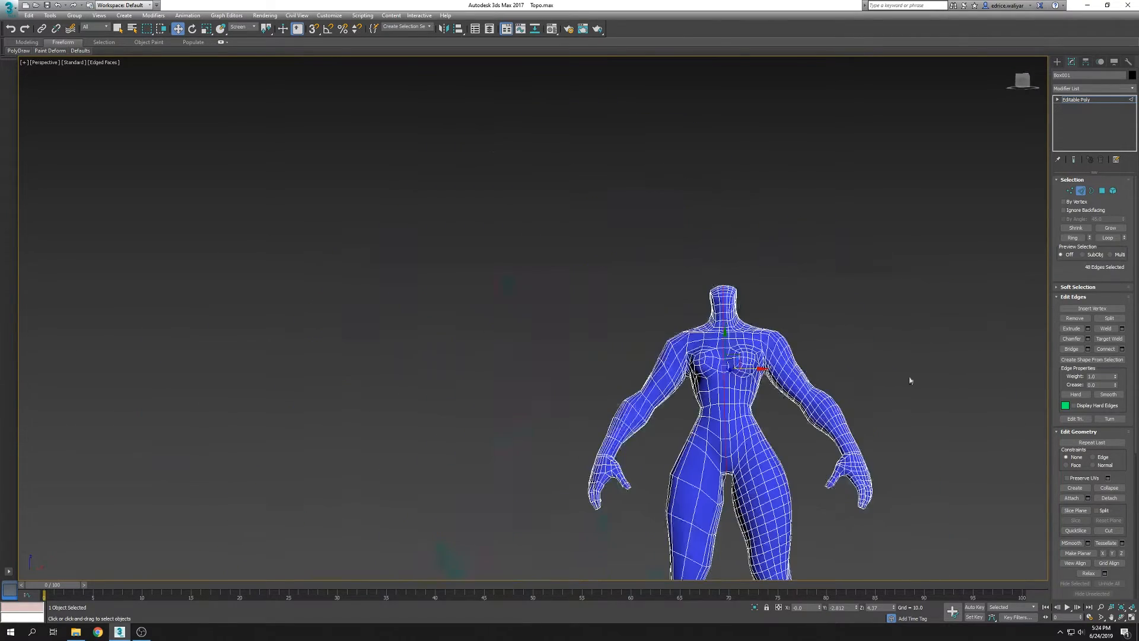
{"action": "left_click", "coordinate": [1081, 105]}
Enter vertex editing, unhide the high-poly Body mesh and activate the PolyDraw Drag tool
{"action": "scroll", "coordinate": [771, 392], "scroll_direction": "up", "scroll_amount": 6}
{"action": "left_click", "coordinate": [1069, 190]}
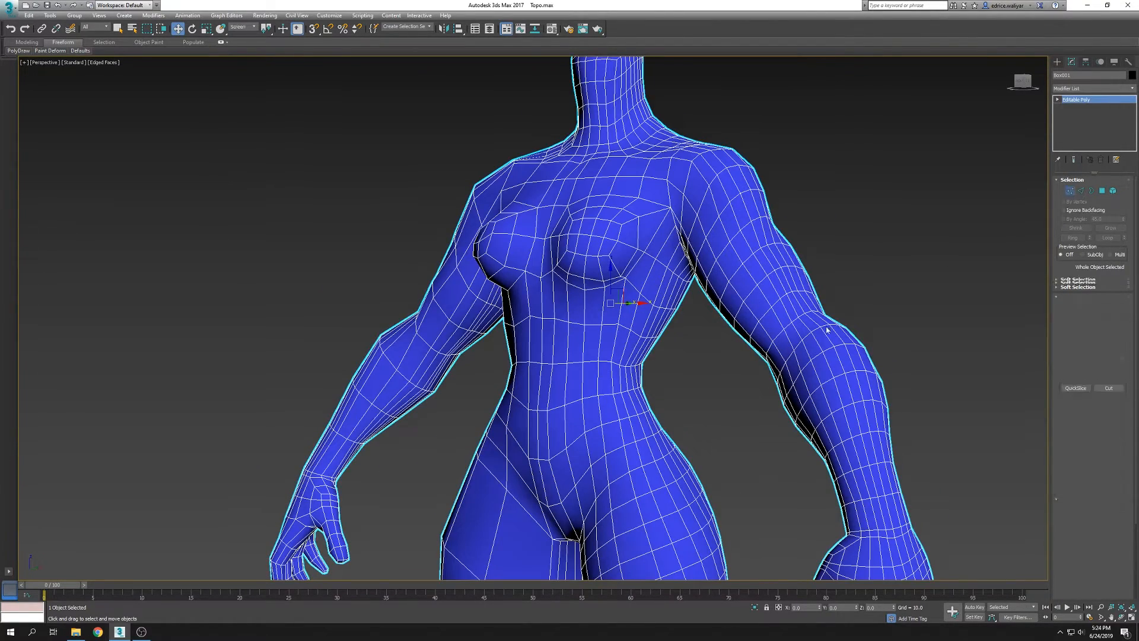
{"action": "right_click", "coordinate": [710, 379]}
{"action": "left_click", "coordinate": [753, 347]}
{"action": "scroll", "coordinate": [671, 320], "scroll_direction": "up", "scroll_amount": 3}
{"action": "middle_click_drag", "start_coordinate": [671, 320], "coordinate": [639, 432], "text": "alt"}
{"action": "left_click", "coordinate": [25, 52]}
{"action": "left_click", "coordinate": [16, 83]}
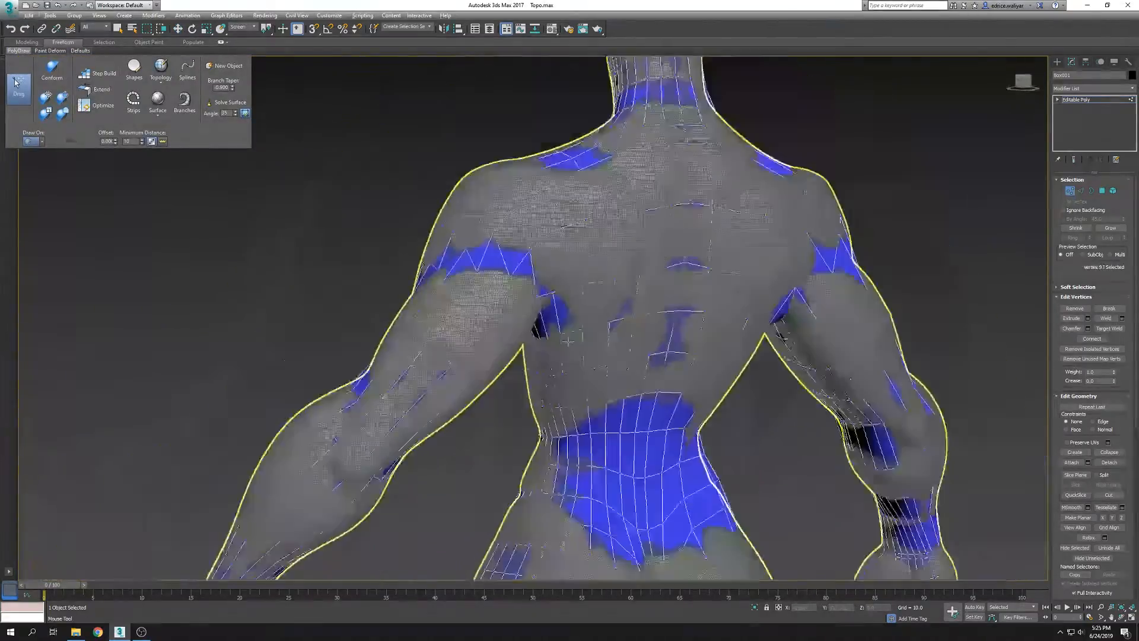
Drag vertices at the front of the character's left hip over the Body surface
{"action": "middle_click_drag", "start_coordinate": [534, 332], "coordinate": [759, 502], "text": "alt"}
{"action": "scroll", "coordinate": [760, 502], "scroll_direction": "down", "scroll_amount": 4}
{"action": "middle_click_drag", "start_coordinate": [628, 510], "coordinate": [580, 343]}
{"action": "scroll", "coordinate": [579, 344], "scroll_direction": "up", "scroll_amount": 4}
{"action": "scroll", "coordinate": [578, 280], "scroll_direction": "down", "scroll_amount": 2}
{"action": "mouse_move", "coordinate": [510, 297]}
{"action": "middle_mouse_down", "text": "alt"}
{"action": "mouse_move", "coordinate": [578, 280]}
{"action": "mouse_move", "coordinate": [675, 308]}
{"action": "mouse_move", "coordinate": [522, 285]}
{"action": "middle_mouse_up", "text": "alt"}
{"action": "scroll", "coordinate": [577, 280], "scroll_direction": "up", "scroll_amount": 2}
{"action": "left_click_drag", "start_coordinate": [598, 240], "coordinate": [603, 246]}
{"action": "left_click", "coordinate": [667, 279]}
{"action": "scroll", "coordinate": [653, 278], "scroll_direction": "up", "scroll_amount": 2}
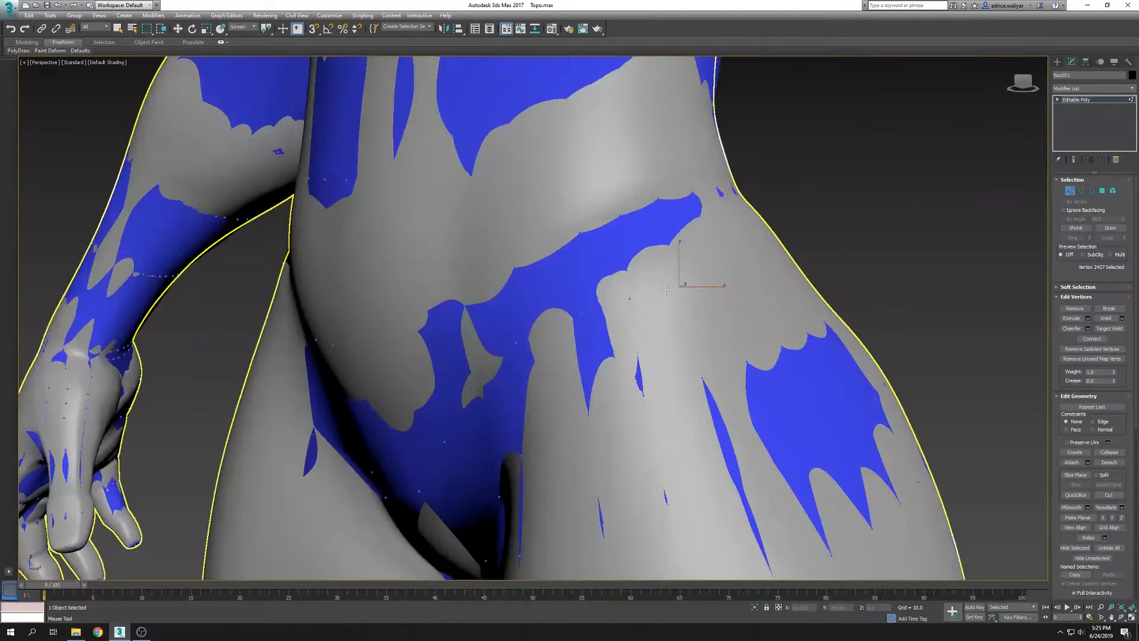
{"action": "middle_click_drag", "start_coordinate": [647, 277], "coordinate": [682, 264], "text": "alt"}
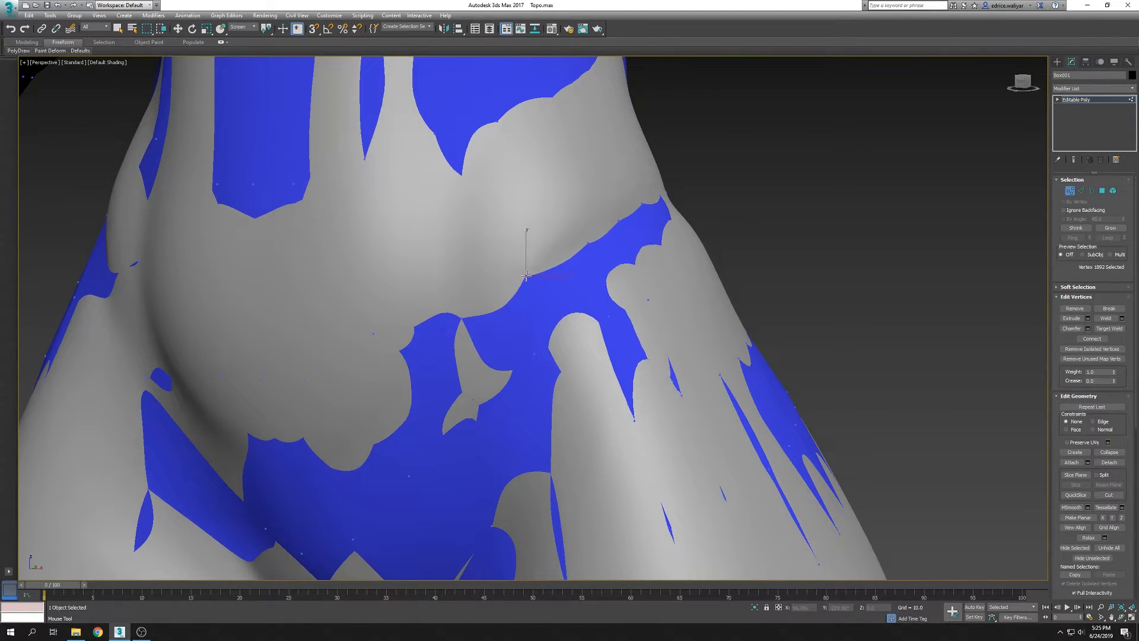
{"action": "key", "text": "F3"}
Even out the vertex spacing across the lower abdomen and groin with the Drag tool, checking in wireframe
{"action": "left_click", "coordinate": [534, 330]}
{"action": "scroll", "coordinate": [533, 323], "scroll_direction": "down", "scroll_amount": 2}
{"action": "middle_click_drag", "start_coordinate": [534, 329], "coordinate": [528, 311], "text": "alt"}
{"action": "key", "text": "F3"}
{"action": "key", "text": "F3"}
{"action": "left_click_drag", "start_coordinate": [515, 324], "coordinate": [520, 344]}
{"action": "mouse_move", "coordinate": [457, 275]}
{"action": "left_mouse_down"}
{"action": "mouse_move", "coordinate": [461, 300]}
{"action": "mouse_move", "coordinate": [510, 283]}
{"action": "left_mouse_up"}
{"action": "key", "text": "F3"}
{"action": "key", "text": "F3"}
{"action": "key", "text": "F3"}
{"action": "key", "text": "F3"}
{"action": "left_click_drag", "start_coordinate": [465, 384], "coordinate": [468, 394]}
{"action": "left_click_drag", "start_coordinate": [520, 344], "coordinate": [518, 348]}
{"action": "left_click_drag", "start_coordinate": [568, 297], "coordinate": [565, 303]}
{"action": "key", "text": "F3"}
{"action": "key", "text": "F3"}
{"action": "key", "text": "F3"}
{"action": "key", "text": "F3"}
{"action": "left_click_drag", "start_coordinate": [468, 394], "coordinate": [466, 398]}
{"action": "left_click", "coordinate": [574, 369]}
{"action": "key", "text": "F3"}
Drag the vertices along the side of the character's left hip and waist into an even flow
{"action": "mouse_move", "coordinate": [672, 351]}
{"action": "middle_mouse_down"}
{"action": "mouse_move", "coordinate": [638, 341]}
{"action": "mouse_move", "coordinate": [631, 326]}
{"action": "mouse_move", "coordinate": [492, 320]}
{"action": "middle_mouse_up"}
{"action": "key", "text": "F3"}
{"action": "left_click", "coordinate": [626, 333]}
{"action": "scroll", "coordinate": [533, 335], "scroll_direction": "down", "scroll_amount": 3}
{"action": "middle_click_drag", "start_coordinate": [572, 358], "coordinate": [570, 297], "text": "alt"}
{"action": "scroll", "coordinate": [635, 318], "scroll_direction": "up", "scroll_amount": 3}
{"action": "left_click", "coordinate": [425, 276]}
{"action": "key", "text": "F3"}
{"action": "left_click", "coordinate": [424, 276]}
{"action": "mouse_move", "coordinate": [458, 266]}
{"action": "middle_mouse_down", "text": "alt"}
{"action": "mouse_move", "coordinate": [488, 255]}
{"action": "mouse_move", "coordinate": [522, 267]}
{"action": "middle_mouse_up", "text": "alt"}
{"action": "left_click", "coordinate": [488, 256]}
Reposition the vertices of the horizontal loops across the lower back with the Drag tool
{"action": "scroll", "coordinate": [526, 274], "scroll_direction": "up", "scroll_amount": 3}
{"action": "key", "text": "F3"}
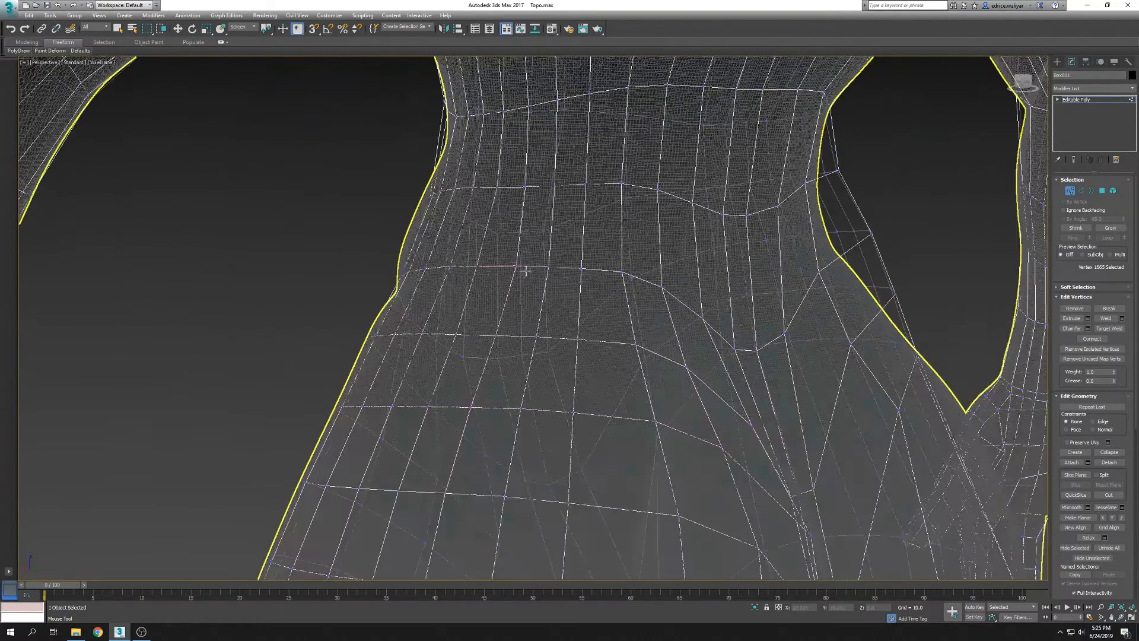
{"action": "key", "text": "F3"}
{"action": "key", "text": "F3"}
{"action": "key", "text": "F3"}
{"action": "key", "text": "F3"}
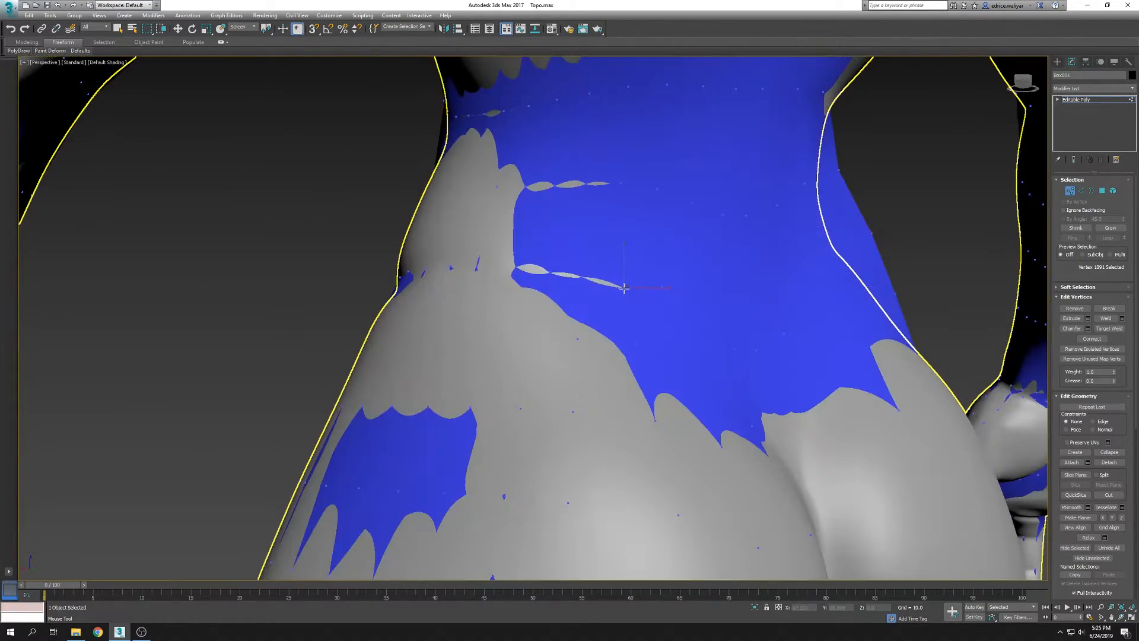
{"action": "left_click", "coordinate": [663, 291]}
{"action": "key", "text": "F3"}
{"action": "mouse_move", "coordinate": [710, 326]}
{"action": "middle_mouse_down", "text": "alt"}
{"action": "mouse_move", "coordinate": [757, 397]}
{"action": "mouse_move", "coordinate": [699, 282]}
{"action": "middle_mouse_up", "text": "alt"}
{"action": "key", "text": "F3"}
Drag the vertices above the character's left buttock and at the top of the gluteal cleft into even spacing
{"action": "left_click", "coordinate": [736, 360]}
{"action": "key", "text": "F3"}
{"action": "key", "text": "F3"}
{"action": "left_click", "coordinate": [769, 365]}
{"action": "key", "text": "F3"}
{"action": "key", "text": "F3"}
{"action": "left_click", "coordinate": [700, 417]}
{"action": "key", "text": "F3"}
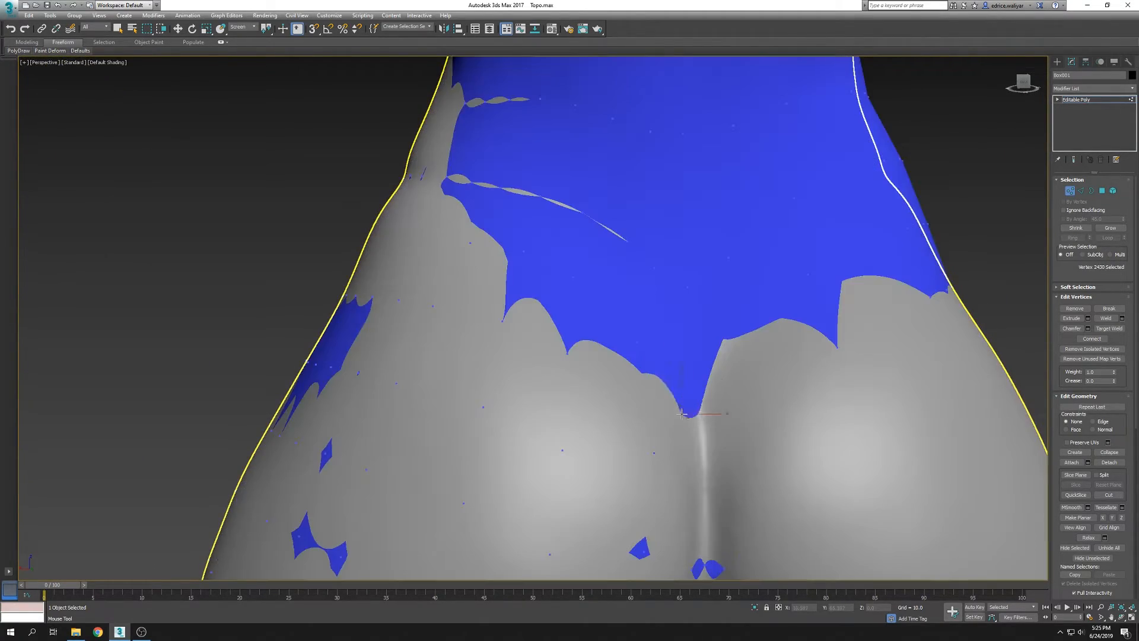
{"action": "key", "text": "F3"}
{"action": "key", "text": "F3"}
{"action": "key", "text": "F3"}
{"action": "left_click", "coordinate": [575, 277]}
{"action": "left_click", "coordinate": [525, 251]}
{"action": "key", "text": "F3"}
{"action": "key", "text": "F3"}
Reposition the vertices down the gluteal cleft on the Body surface with the Drag tool
{"action": "scroll", "coordinate": [635, 404], "scroll_direction": "down", "scroll_amount": 3}
{"action": "mouse_move", "coordinate": [647, 439]}
{"action": "middle_mouse_down"}
{"action": "mouse_move", "coordinate": [638, 384]}
{"action": "mouse_move", "coordinate": [616, 388]}
{"action": "middle_mouse_up"}
{"action": "scroll", "coordinate": [615, 389], "scroll_direction": "up", "scroll_amount": 2}
{"action": "left_click", "coordinate": [577, 425]}
{"action": "key", "text": "F3"}
{"action": "key", "text": "F3"}
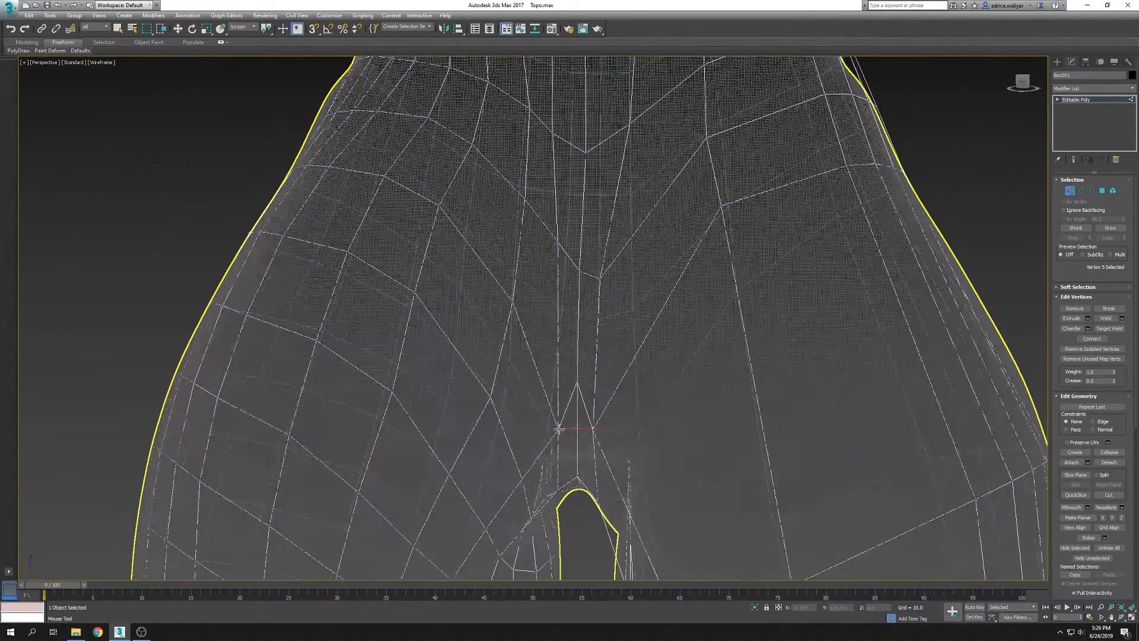
{"action": "left_click", "coordinate": [559, 386]}
{"action": "key", "text": "F3"}
{"action": "key", "text": "F3"}
{"action": "middle_click_drag", "start_coordinate": [604, 528], "coordinate": [596, 504], "text": "alt"}
{"action": "middle_click_drag", "start_coordinate": [597, 504], "coordinate": [584, 404]}
{"action": "left_click", "coordinate": [568, 393]}
{"action": "key", "text": "F3"}
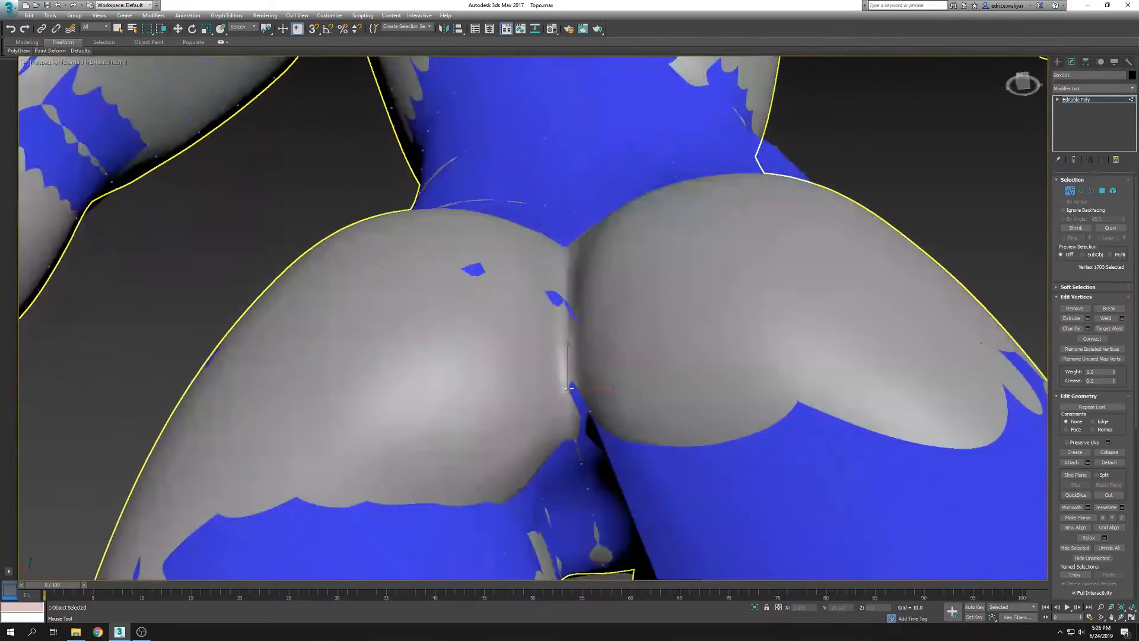
{"action": "key", "text": "F3"}
Drag the vertices around the crotch and the inner edge of the character's left buttock into an even layout
{"action": "middle_click_drag", "start_coordinate": [620, 455], "coordinate": [584, 355], "text": "alt"}
{"action": "left_click", "coordinate": [567, 380]}
{"action": "key", "text": "F3"}
{"action": "key", "text": "F3"}
{"action": "key", "text": "F3"}
{"action": "left_click", "coordinate": [554, 354]}
{"action": "key", "text": "F3"}
{"action": "key", "text": "F3"}
{"action": "key", "text": "F3"}
{"action": "key", "text": "F3"}
{"action": "left_click", "coordinate": [542, 417]}
{"action": "key", "text": "F3"}
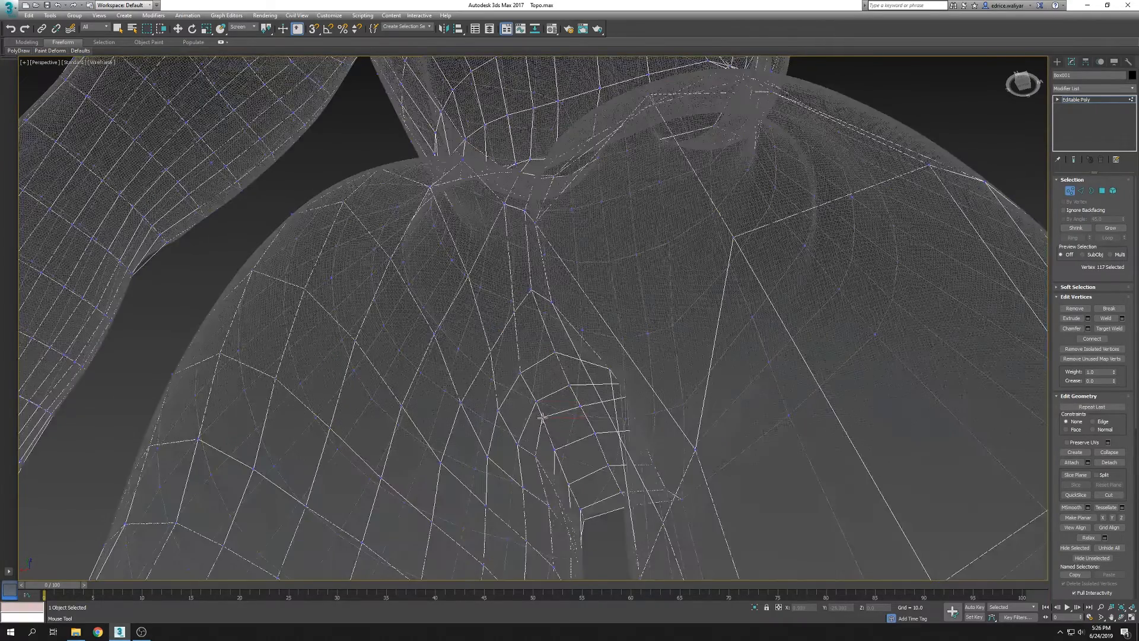
{"action": "key", "text": "F3"}
{"action": "left_click", "coordinate": [538, 456]}
{"action": "key", "text": "F3"}
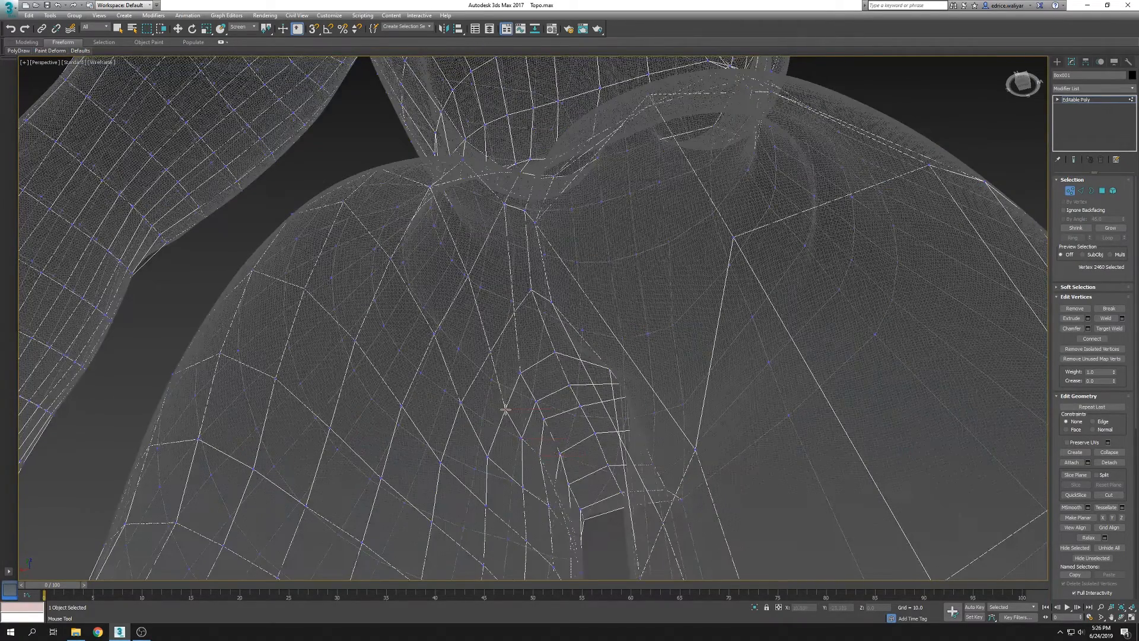
{"action": "left_click", "coordinate": [491, 352]}
{"action": "key", "text": "F3"}
Return to shaded display, leave the Drag tool and hide the Body mesh
{"action": "key", "text": "F3"}
{"action": "scroll", "coordinate": [466, 391], "scroll_direction": "down", "scroll_amount": 2}
{"action": "middle_click_drag", "start_coordinate": [466, 391], "coordinate": [612, 433], "text": "alt"}
{"action": "scroll", "coordinate": [612, 434], "scroll_direction": "down", "scroll_amount": 2}
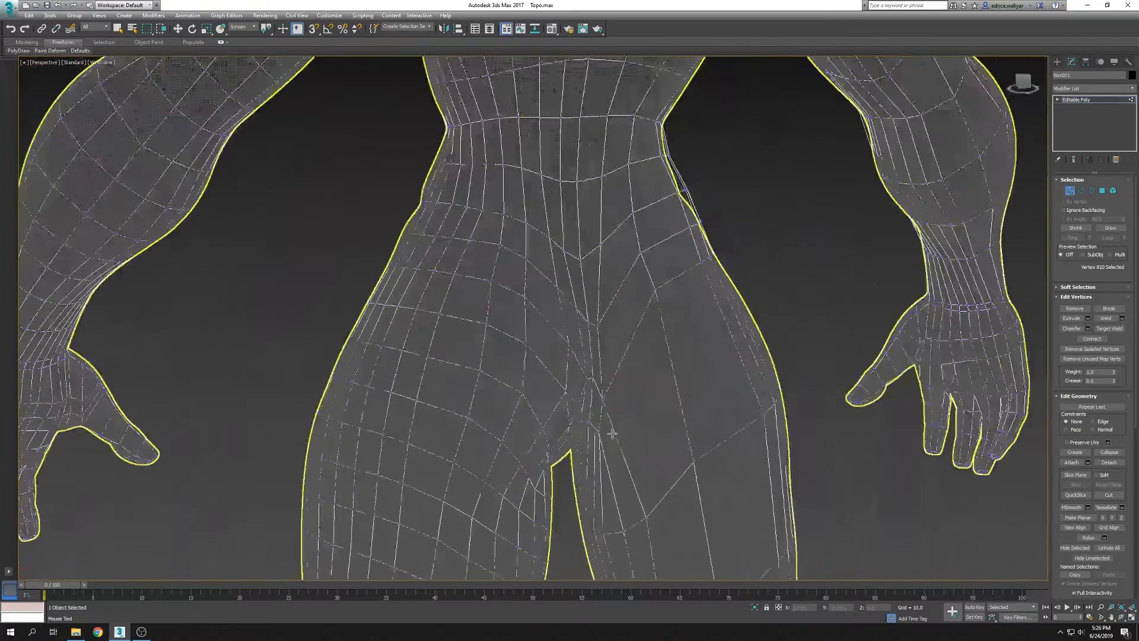
{"action": "scroll", "coordinate": [612, 434], "scroll_direction": "down", "scroll_amount": 4}
{"action": "key", "text": "F3"}
{"action": "right_click", "coordinate": [670, 405]}
{"action": "right_click", "coordinate": [671, 405]}
{"action": "left_click", "coordinate": [700, 374]}
Switch to edge editing and select the horizontal edge loop around the body's waist
{"action": "mouse_move", "coordinate": [702, 385]}
{"action": "middle_mouse_down", "text": "alt"}
{"action": "mouse_move", "coordinate": [731, 450]}
{"action": "mouse_move", "coordinate": [823, 472]}
{"action": "middle_mouse_up", "text": "alt"}
{"action": "scroll", "coordinate": [788, 462], "scroll_direction": "down", "scroll_amount": 2}
{"action": "middle_click_drag", "start_coordinate": [823, 472], "coordinate": [799, 381]}
{"action": "scroll", "coordinate": [799, 381], "scroll_direction": "down", "scroll_amount": 2}
{"action": "middle_click_drag", "start_coordinate": [780, 430], "coordinate": [771, 395]}
{"action": "middle_click_drag", "start_coordinate": [771, 394], "coordinate": [759, 393], "text": "alt"}
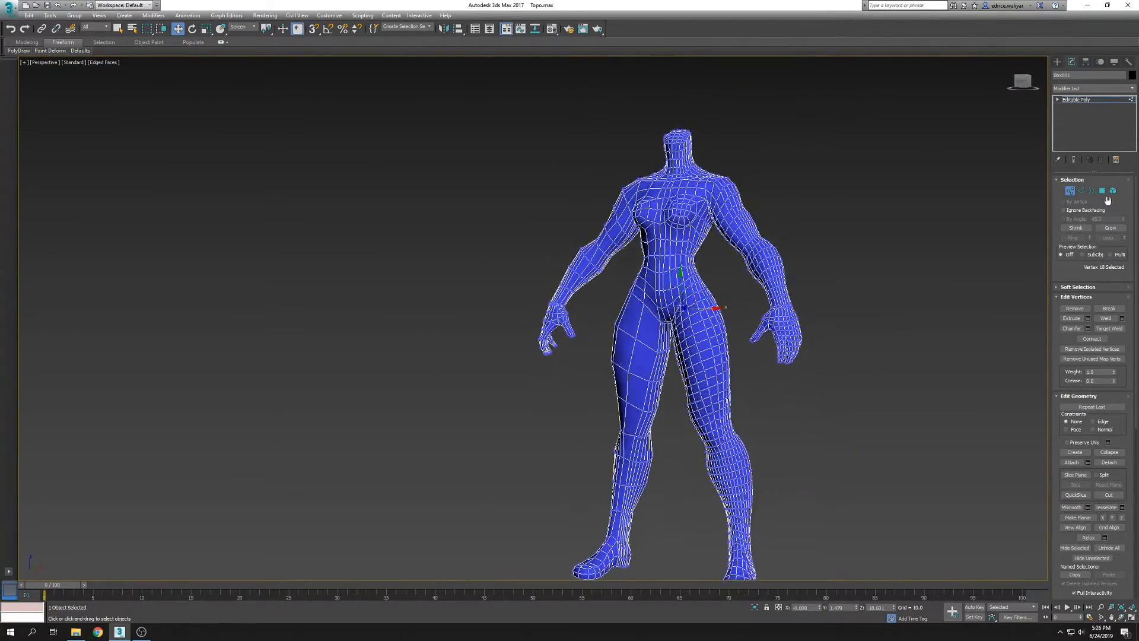
{"action": "left_click", "coordinate": [1080, 190]}
{"action": "scroll", "coordinate": [638, 297], "scroll_direction": "up", "scroll_amount": 5}
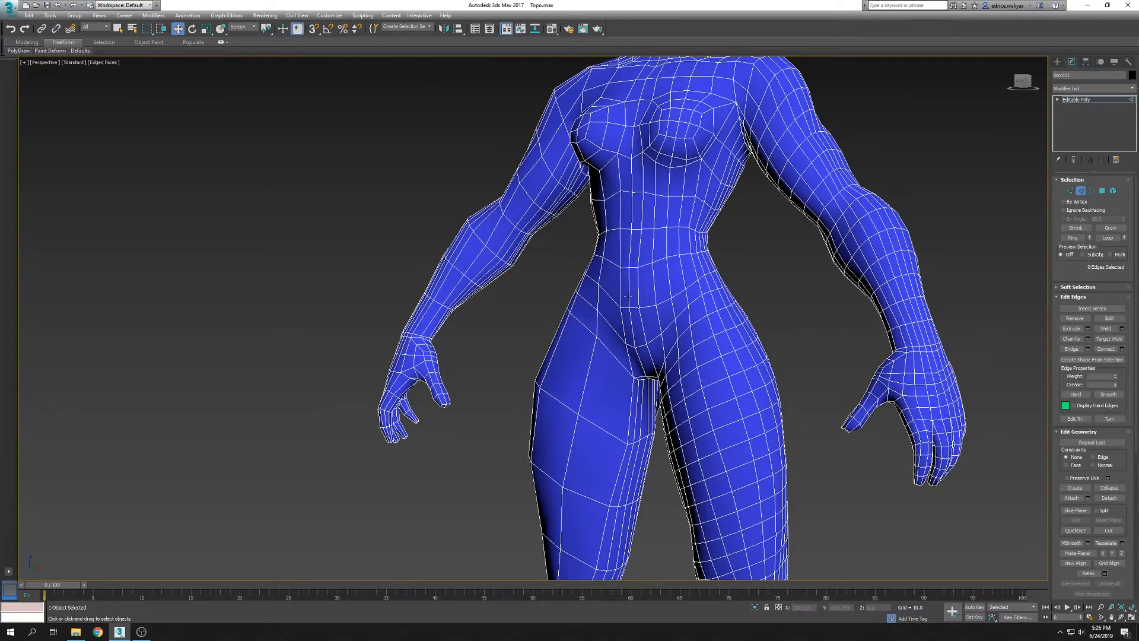
{"action": "middle_click_drag", "start_coordinate": [829, 528], "coordinate": [712, 362], "text": "alt"}
{"action": "left_click", "coordinate": [658, 340]}
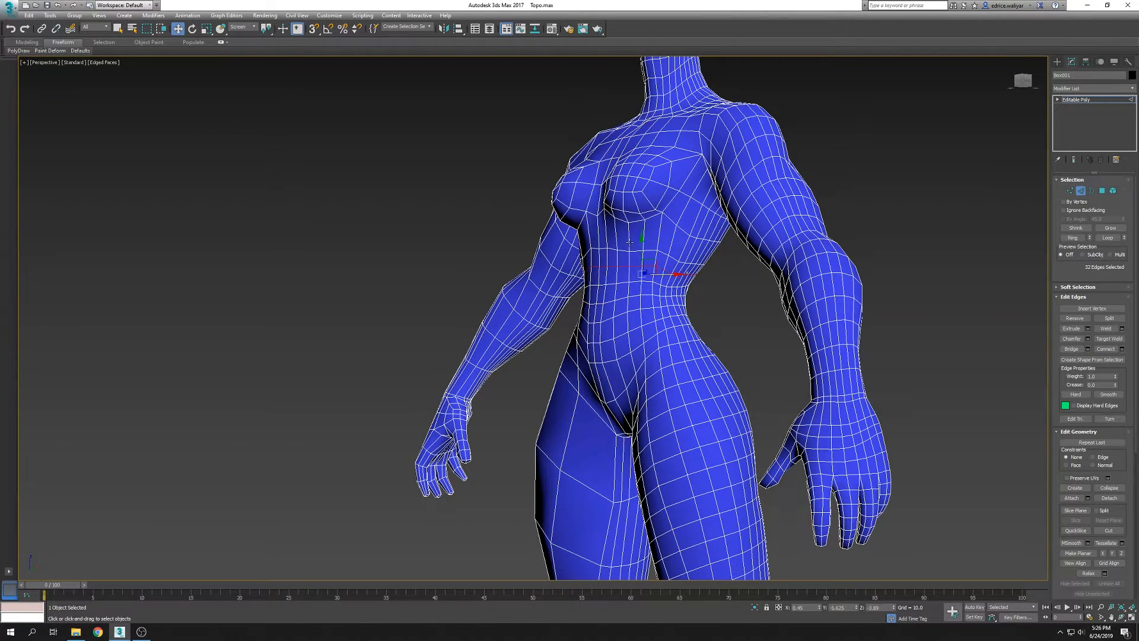
Select the edge loop around the character's left breast
{"action": "double_click", "coordinate": [686, 180]}
{"action": "middle_click_drag", "start_coordinate": [686, 180], "coordinate": [630, 381], "text": "alt"}
{"action": "middle_click_drag", "start_coordinate": [631, 419], "coordinate": [238, 433], "text": "alt"}
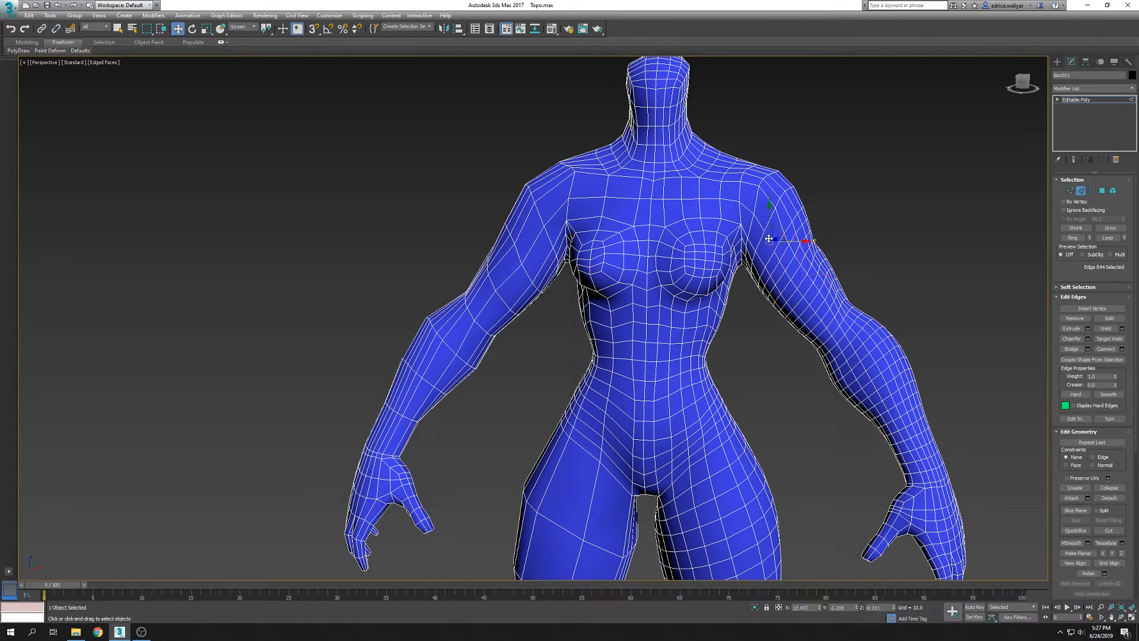
{"action": "middle_click_drag", "start_coordinate": [860, 292], "coordinate": [866, 385], "text": "alt"}
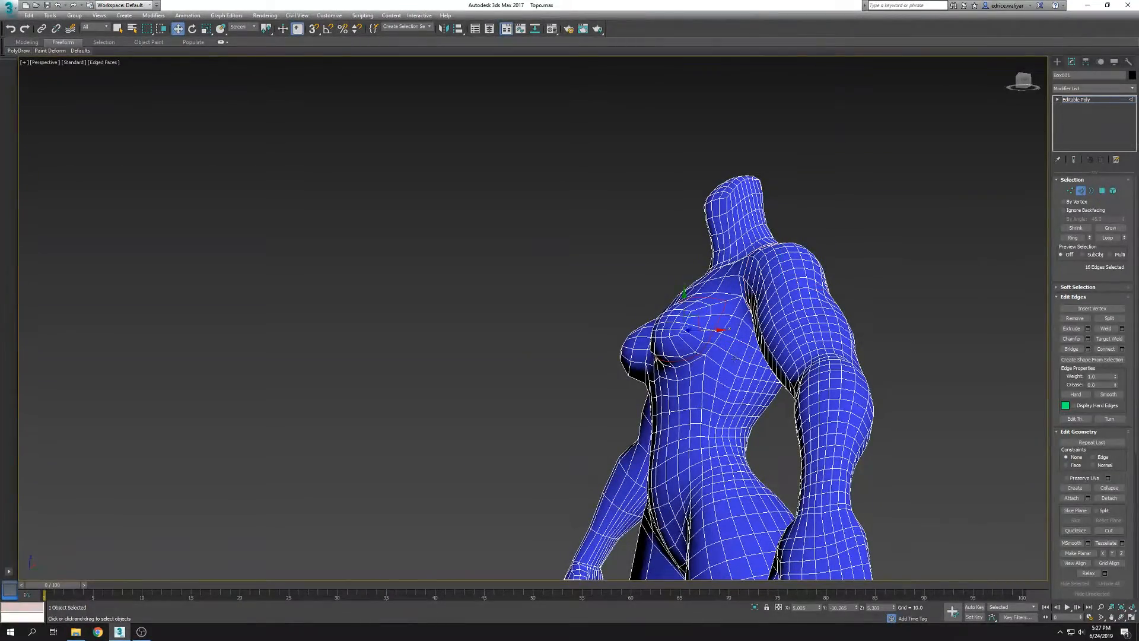
{"action": "scroll", "coordinate": [689, 328], "scroll_direction": "up", "scroll_amount": 2}
{"action": "left_click", "coordinate": [697, 332]}
Bring up the Loops tools and select the edge loop around the base of the character's left thumb
{"action": "left_click", "coordinate": [35, 43]}
{"action": "middle_click_drag", "start_coordinate": [682, 344], "coordinate": [738, 490], "text": "alt"}
{"action": "mouse_move", "coordinate": [180, 52]}
{"action": "left_click", "coordinate": [242, 106]}
{"action": "middle_click_drag", "start_coordinate": [738, 490], "coordinate": [620, 450]}
{"action": "double_click", "coordinate": [501, 453]}
{"action": "middle_click_drag", "start_coordinate": [515, 460], "coordinate": [692, 445], "text": "alt"}
{"action": "scroll", "coordinate": [646, 425], "scroll_direction": "up", "scroll_amount": 3}
{"action": "scroll", "coordinate": [627, 440], "scroll_direction": "down", "scroll_amount": 3}
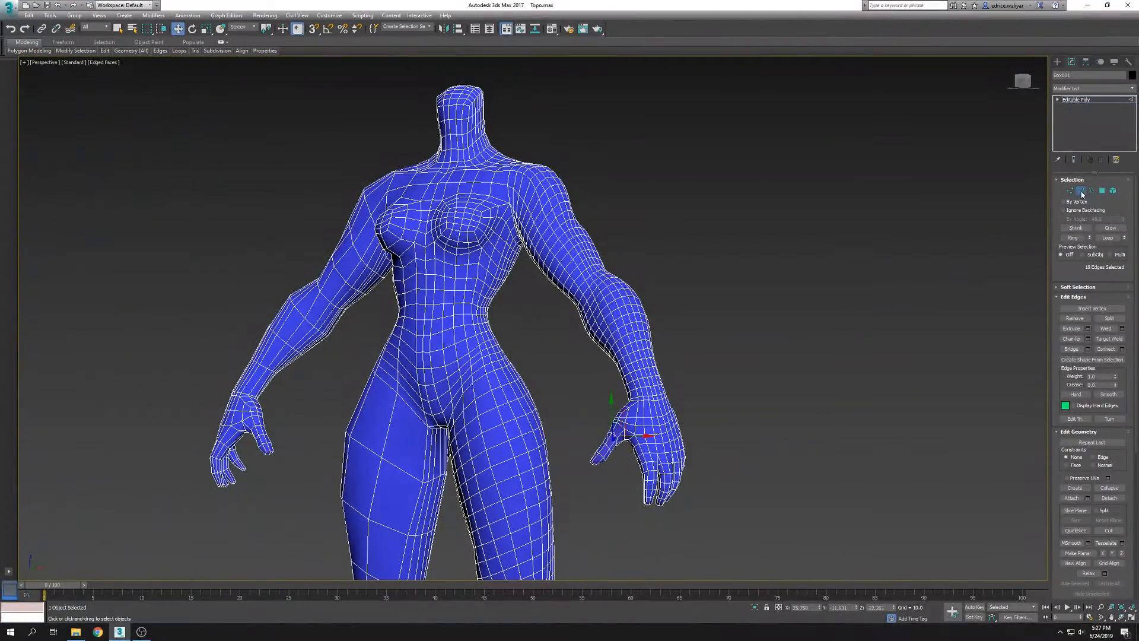
Leave edge editing, check the body's smooth shading without the wireframe, and restore the edged-faces display
{"action": "left_click", "coordinate": [1081, 194]}
{"action": "scroll", "coordinate": [816, 400], "scroll_direction": "down", "scroll_amount": 8}
{"action": "left_click", "coordinate": [771, 409]}
{"action": "key", "text": "F4"}
{"action": "scroll", "coordinate": [781, 356], "scroll_direction": "up", "scroll_amount": 9}
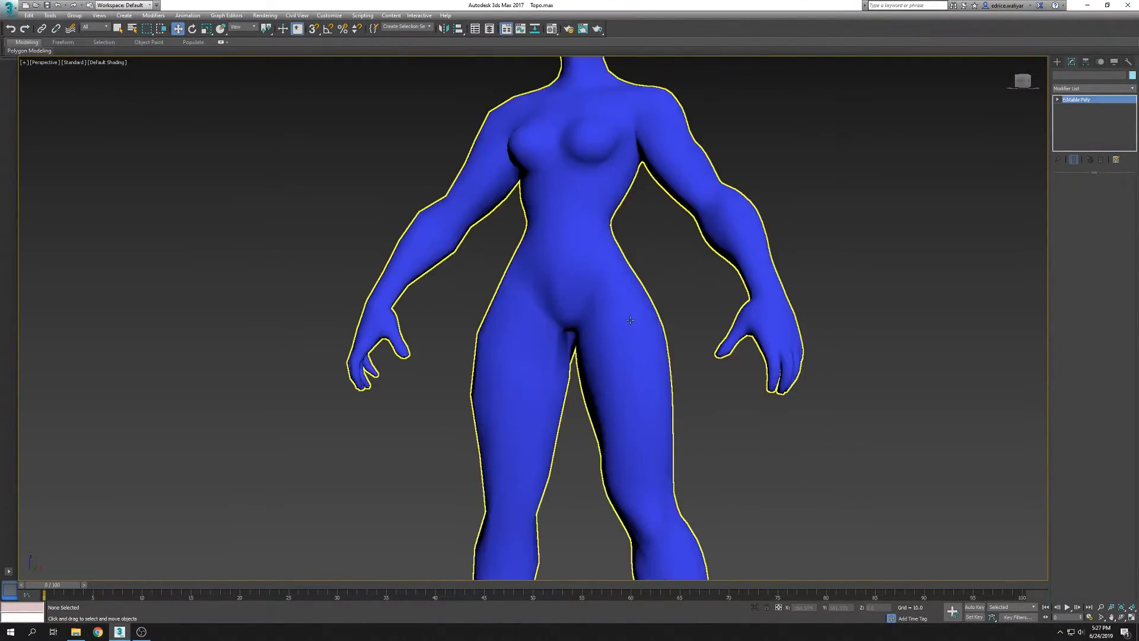
{"action": "left_click", "coordinate": [630, 320]}
{"action": "key", "text": "F4"}
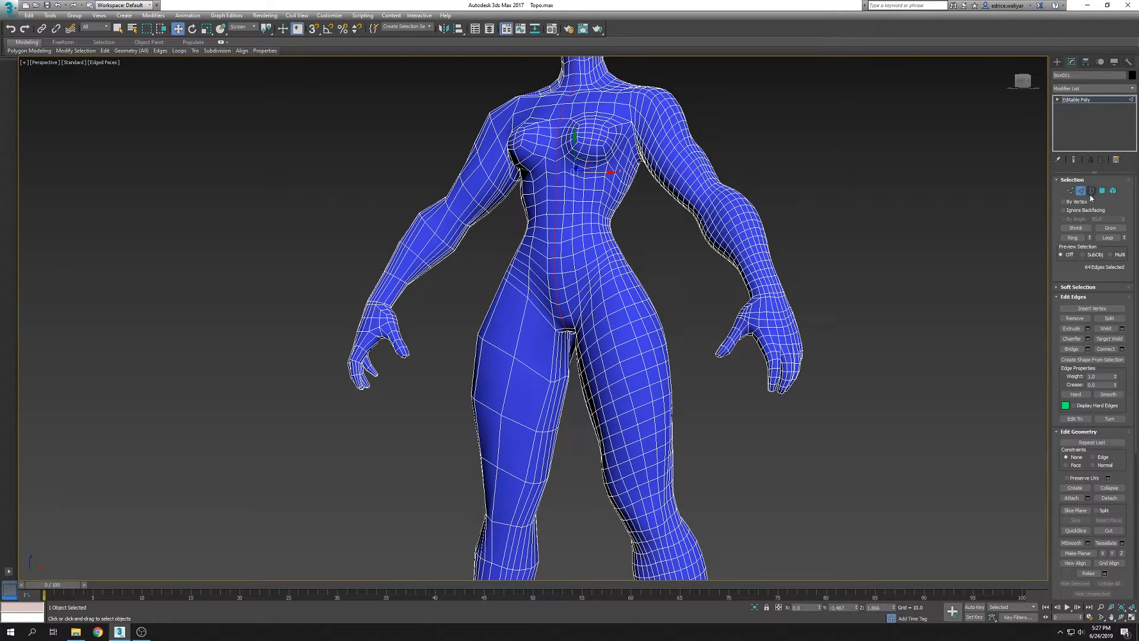
Activate the PolyDraw Conform brush on the whole low-poly mesh, drawing on Body
{"action": "key", "text": "2"}
{"action": "scroll", "coordinate": [795, 325], "scroll_direction": "down", "scroll_amount": 4}
{"action": "left_click", "coordinate": [63, 42]}
{"action": "mouse_move", "coordinate": [25, 54]}
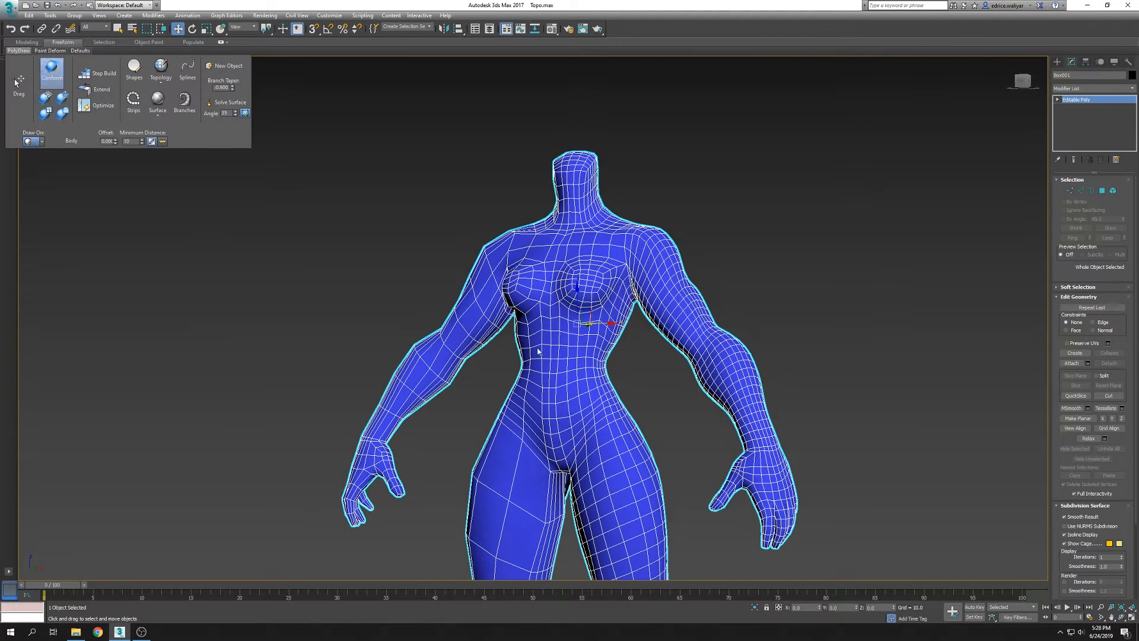
{"action": "left_click", "coordinate": [51, 69]}
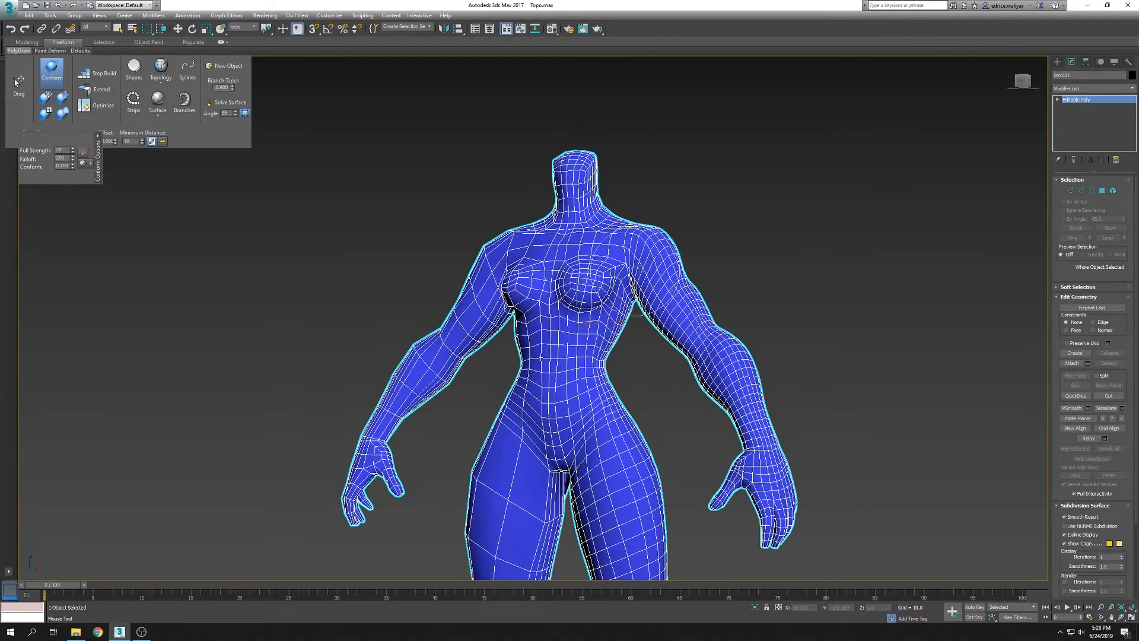
Examine the mesh flow on the back, buttocks, left forearm, hand and front torso from several angles
{"action": "middle_click_drag", "start_coordinate": [593, 308], "coordinate": [531, 315], "text": "alt"}
{"action": "scroll", "coordinate": [531, 315], "scroll_direction": "up", "scroll_amount": 3}
{"action": "middle_click_drag", "start_coordinate": [462, 264], "coordinate": [593, 235], "text": "alt"}
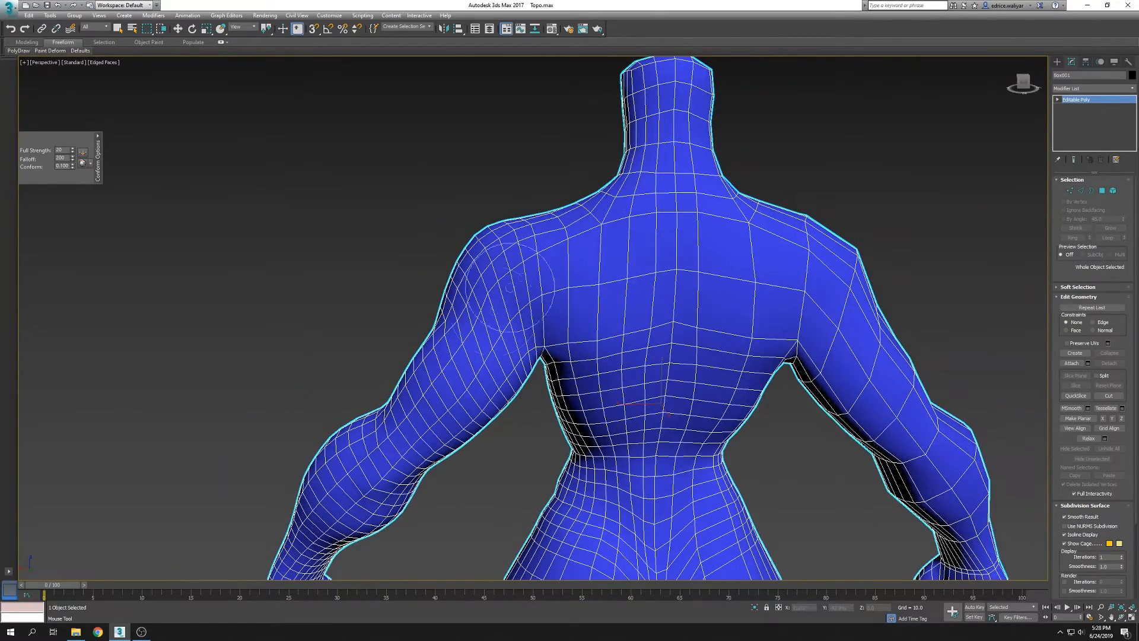
{"action": "scroll", "coordinate": [637, 280], "scroll_direction": "down", "scroll_amount": 4}
{"action": "scroll", "coordinate": [584, 534], "scroll_direction": "up", "scroll_amount": 4}
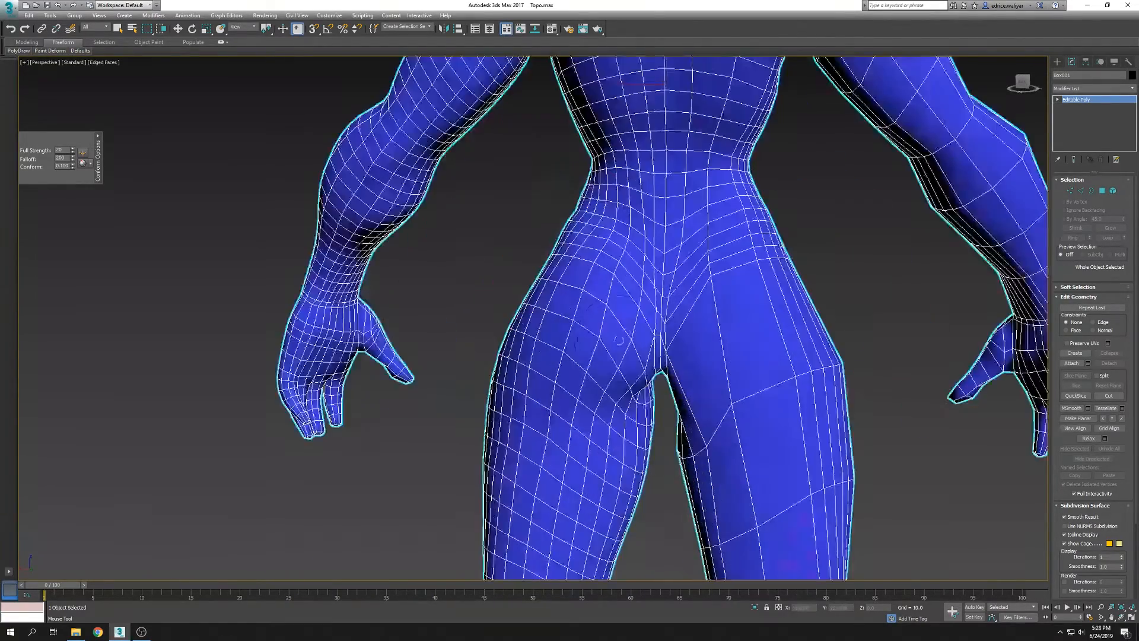
{"action": "middle_click_drag", "start_coordinate": [629, 455], "coordinate": [655, 379], "text": "alt"}
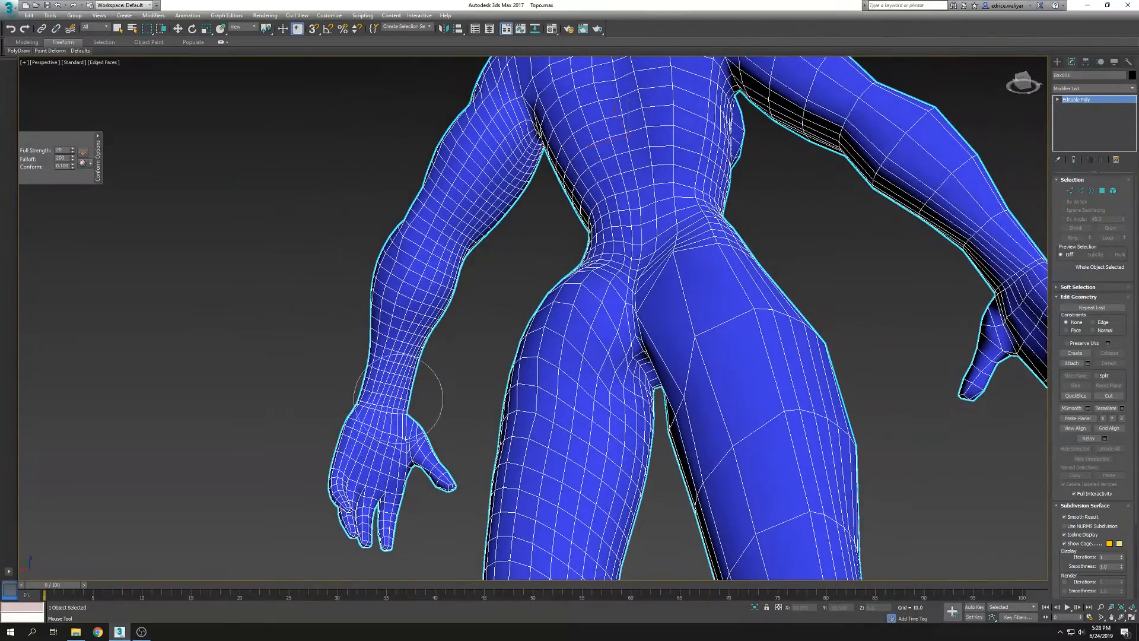
{"action": "scroll", "coordinate": [423, 422], "scroll_direction": "up", "scroll_amount": 5}
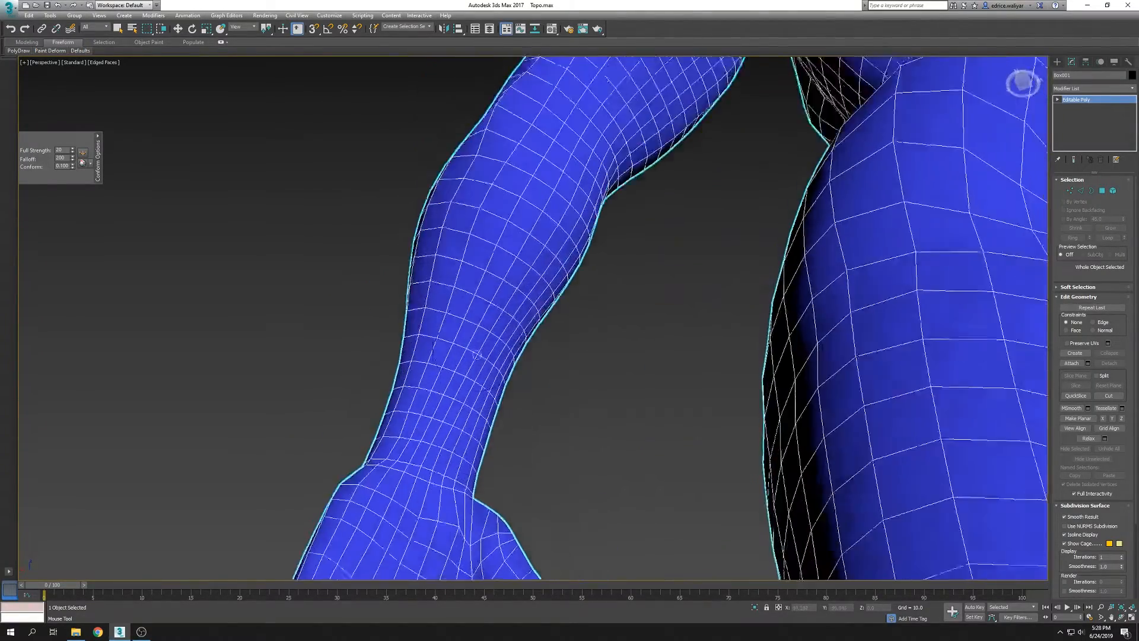
{"action": "middle_click_drag", "start_coordinate": [479, 487], "coordinate": [493, 504], "text": "alt"}
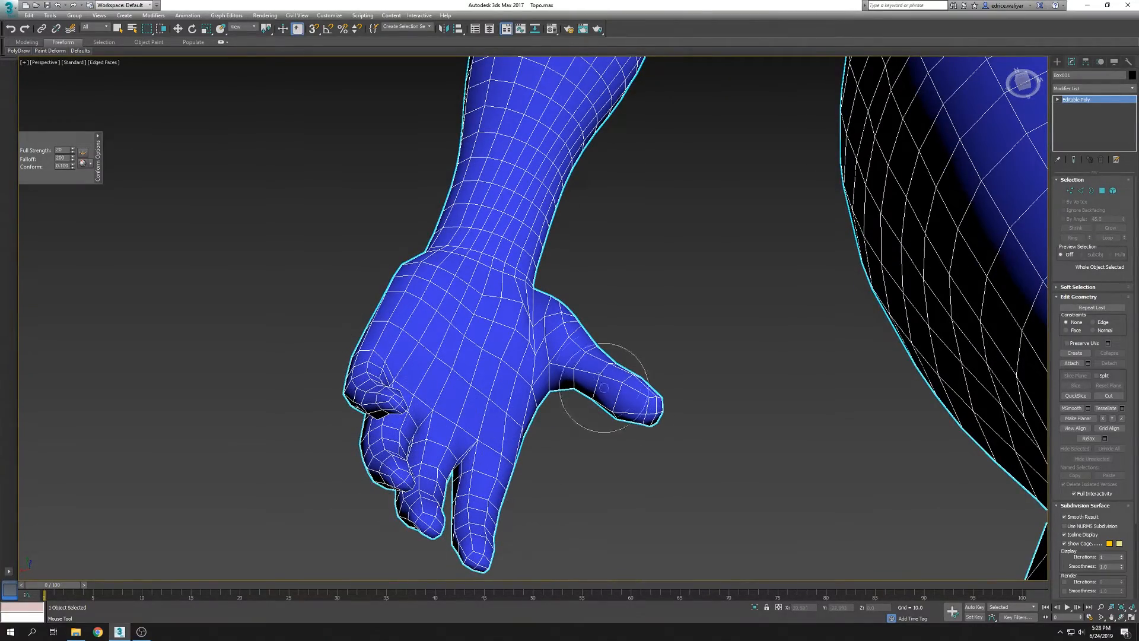
{"action": "middle_click_drag", "start_coordinate": [641, 454], "coordinate": [664, 342], "text": "alt"}
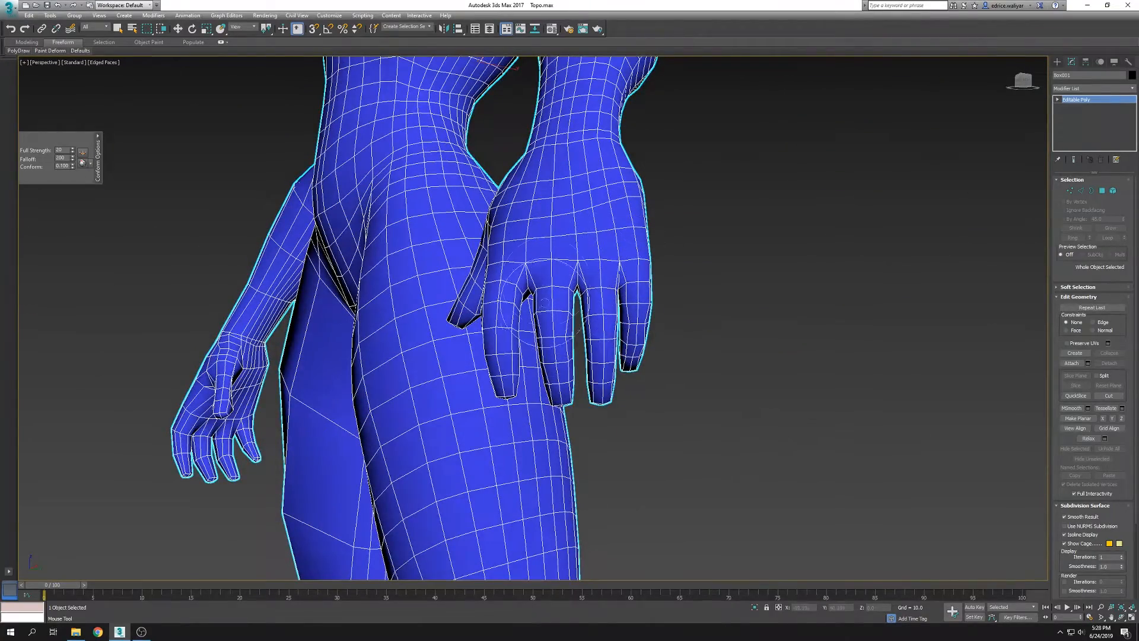
{"action": "middle_click_drag", "start_coordinate": [528, 374], "coordinate": [672, 273], "text": "alt"}
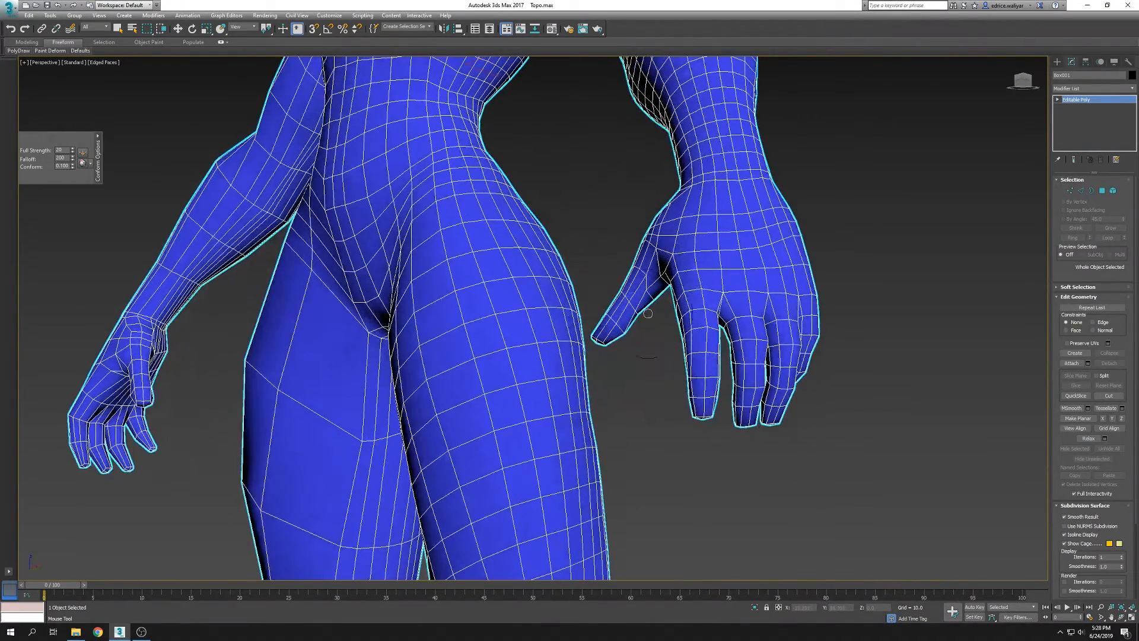
{"action": "middle_click_drag", "start_coordinate": [619, 318], "coordinate": [682, 296], "text": "alt"}
{"action": "middle_click_drag", "start_coordinate": [869, 396], "coordinate": [418, 471], "text": "alt"}
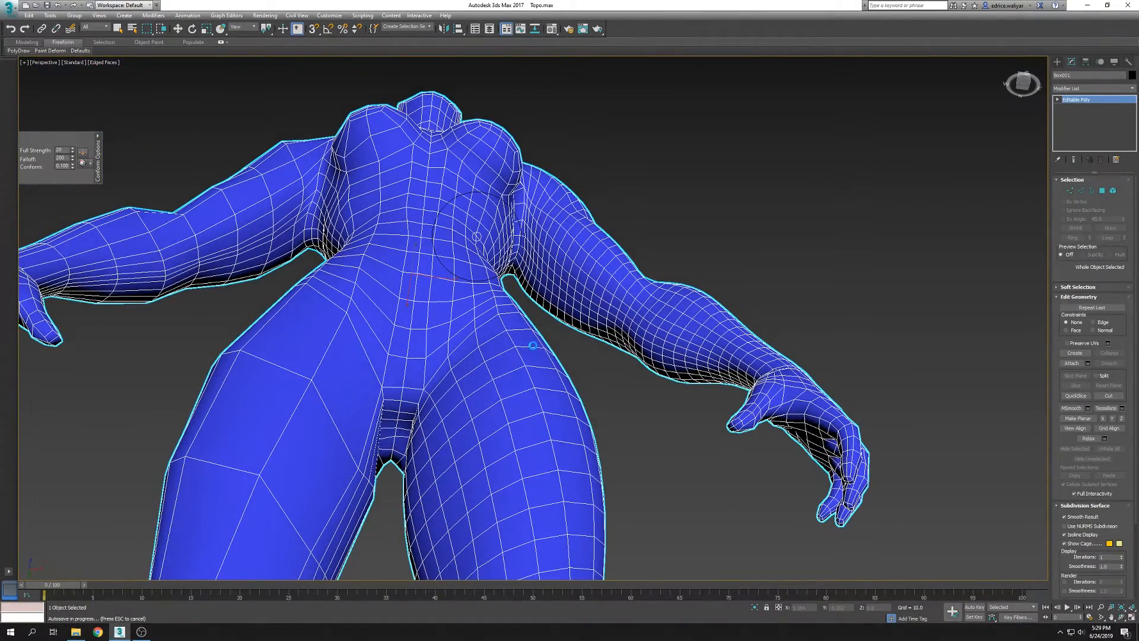
{"action": "middle_click_drag", "start_coordinate": [533, 345], "coordinate": [499, 399], "text": "alt"}
{"action": "scroll", "coordinate": [498, 400], "scroll_direction": "down", "scroll_amount": 6}
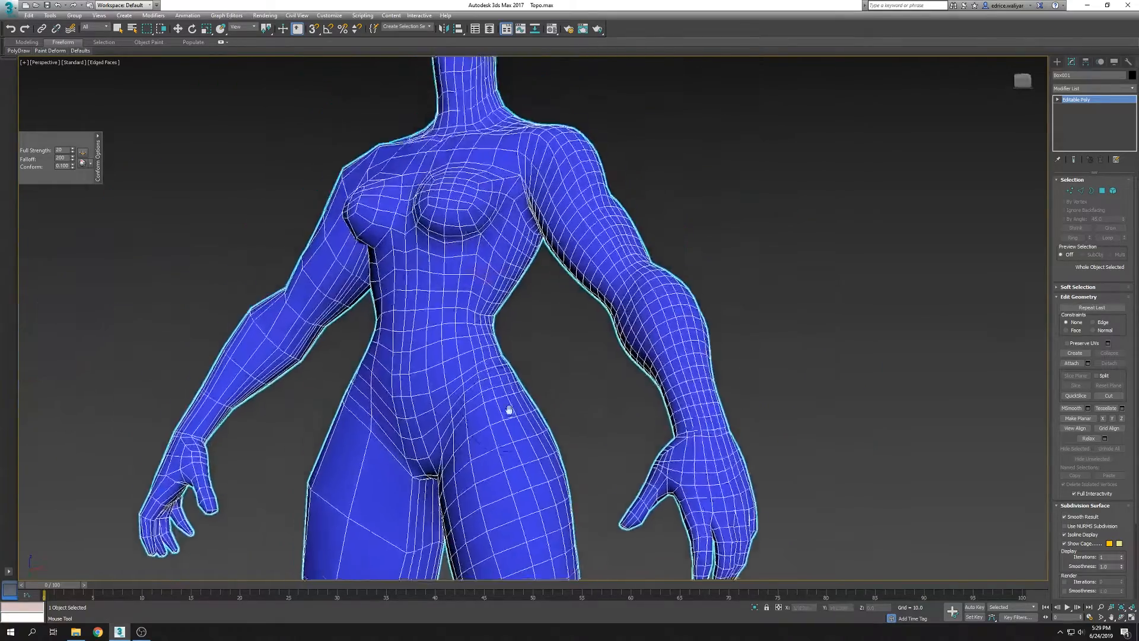
{"action": "mouse_move", "coordinate": [574, 246]}
{"action": "middle_mouse_down", "text": "alt"}
{"action": "mouse_move", "coordinate": [525, 354]}
{"action": "mouse_move", "coordinate": [565, 265]}
{"action": "middle_mouse_up", "text": "alt"}
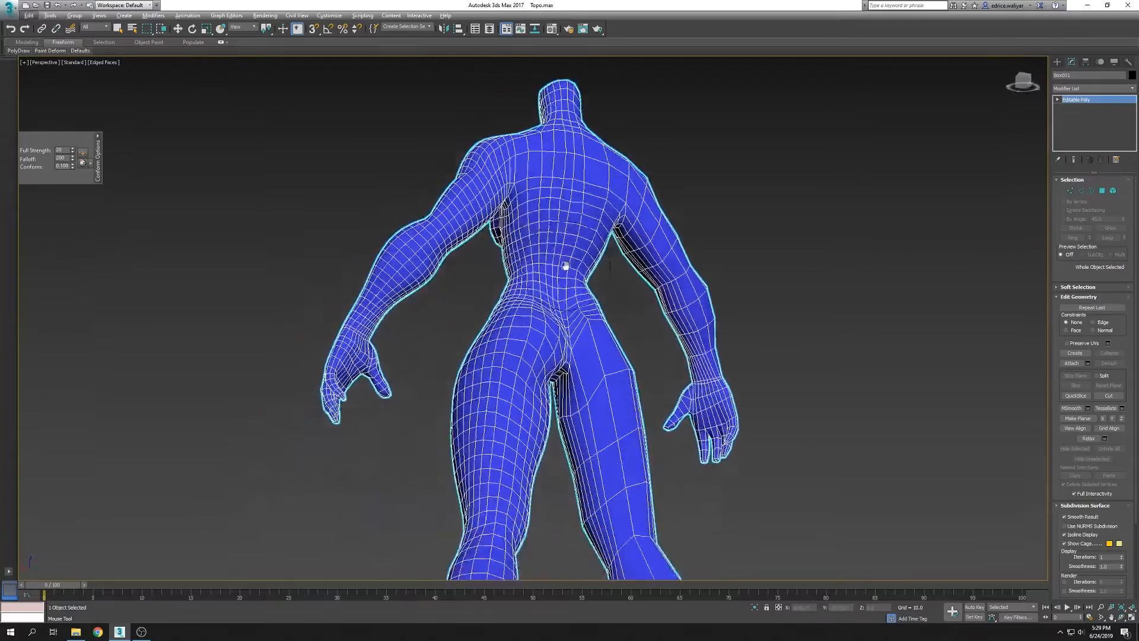
Leave the Conform brush and reposition the vertices between the left wrist and thumb base with the Drag tool
{"action": "scroll", "coordinate": [562, 318], "scroll_direction": "up", "scroll_amount": 10}
{"action": "right_click", "coordinate": [562, 317]}
{"action": "key", "text": "1"}
{"action": "mouse_move", "coordinate": [25, 51]}
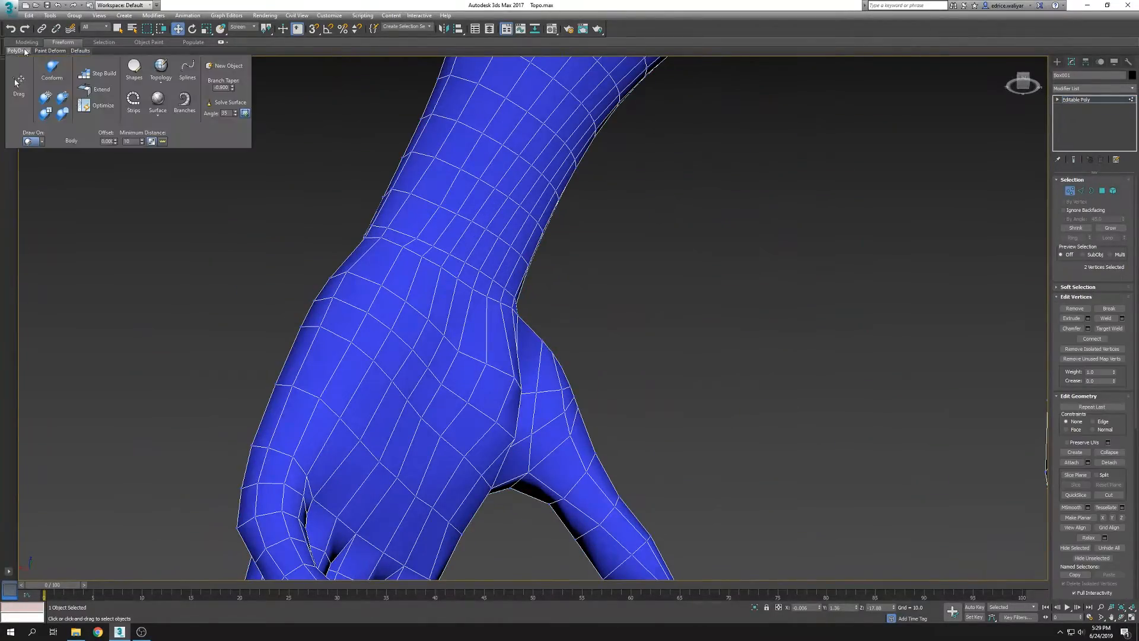
{"action": "scroll", "coordinate": [608, 423], "scroll_direction": "down", "scroll_amount": 5}
{"action": "scroll", "coordinate": [608, 398], "scroll_direction": "up", "scroll_amount": 6}
{"action": "left_click", "coordinate": [608, 398]}
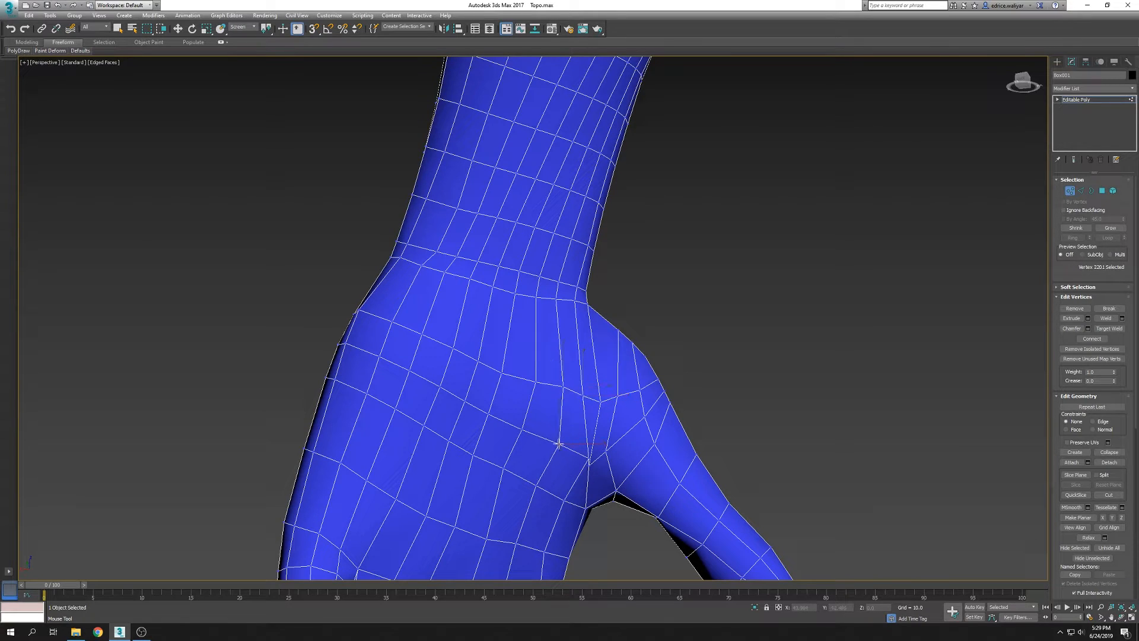
{"action": "middle_click_drag", "start_coordinate": [564, 388], "coordinate": [673, 453], "text": "alt"}
{"action": "left_click", "coordinate": [618, 389]}
{"action": "middle_click_drag", "start_coordinate": [577, 397], "coordinate": [812, 413], "text": "alt"}
{"action": "left_click", "coordinate": [704, 432]}
{"action": "left_click", "coordinate": [793, 457]}
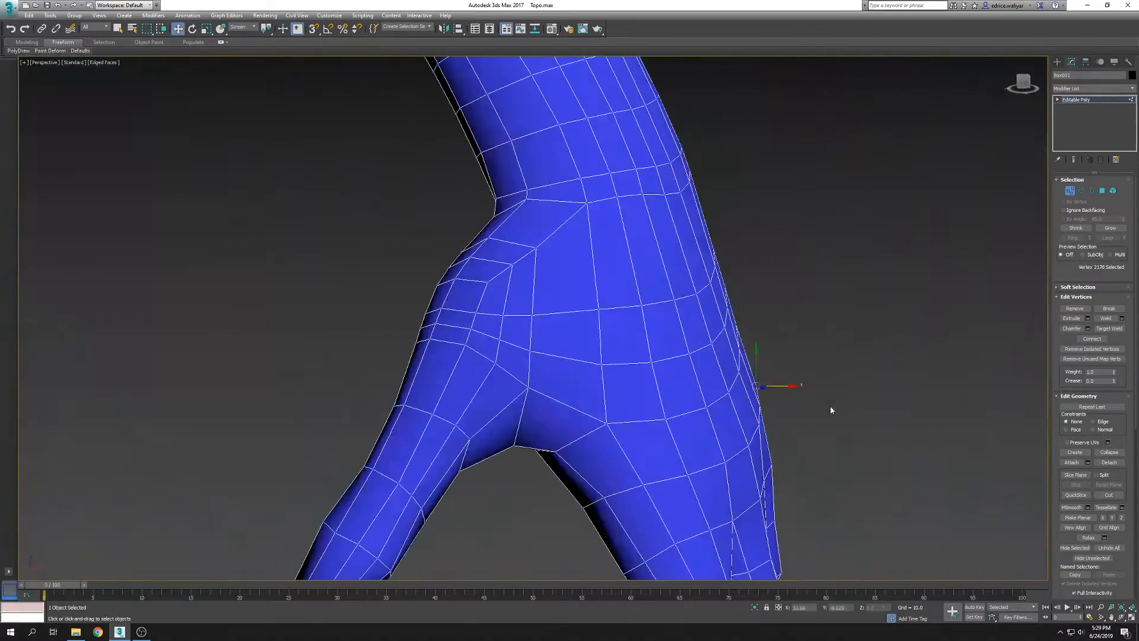
Switch to edge editing and select the edge loop across the back of the left hand below the wrist
{"action": "left_click", "coordinate": [1081, 193]}
{"action": "middle_click_drag", "start_coordinate": [824, 332], "coordinate": [617, 356], "text": "alt"}
{"action": "scroll", "coordinate": [600, 332], "scroll_direction": "down", "scroll_amount": 3}
{"action": "scroll", "coordinate": [638, 394], "scroll_direction": "down", "scroll_amount": 3}
{"action": "scroll", "coordinate": [611, 379], "scroll_direction": "up", "scroll_amount": 4}
{"action": "scroll", "coordinate": [667, 367], "scroll_direction": "down", "scroll_amount": 3}
{"action": "scroll", "coordinate": [691, 353], "scroll_direction": "up", "scroll_amount": 2}
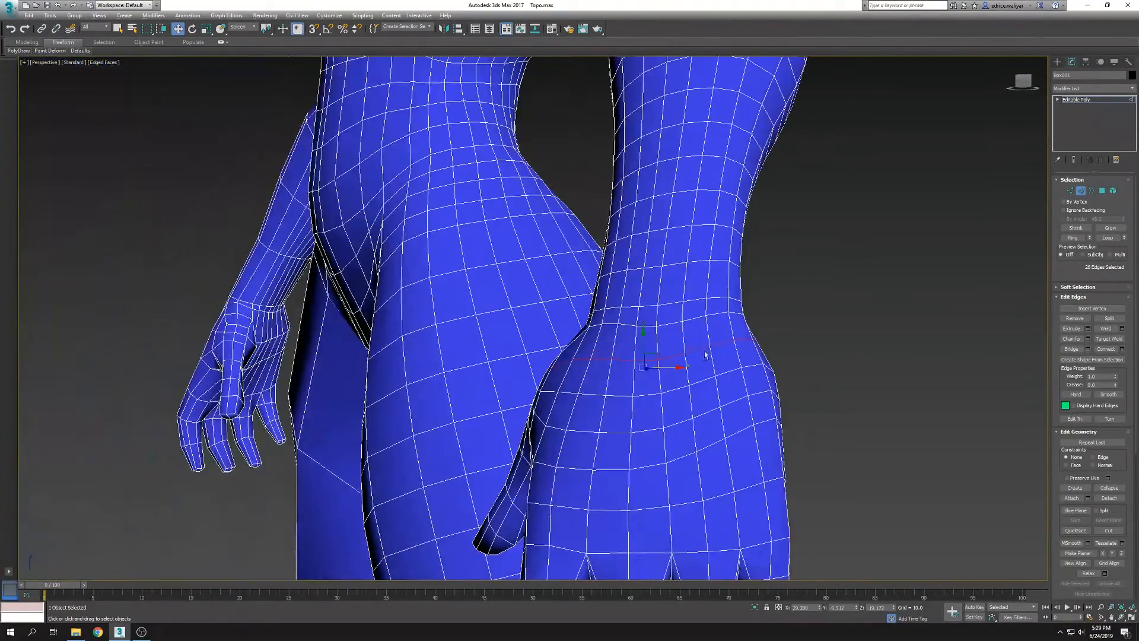
Select the edge ring running across the upper back and arms, and return to object level
{"action": "middle_click_drag", "start_coordinate": [699, 349], "coordinate": [746, 359], "text": "alt"}
{"action": "scroll", "coordinate": [745, 358], "scroll_direction": "down", "scroll_amount": 4}
{"action": "scroll", "coordinate": [746, 359], "scroll_direction": "down", "scroll_amount": 4}
{"action": "middle_click_drag", "start_coordinate": [686, 433], "coordinate": [735, 368], "text": "alt"}
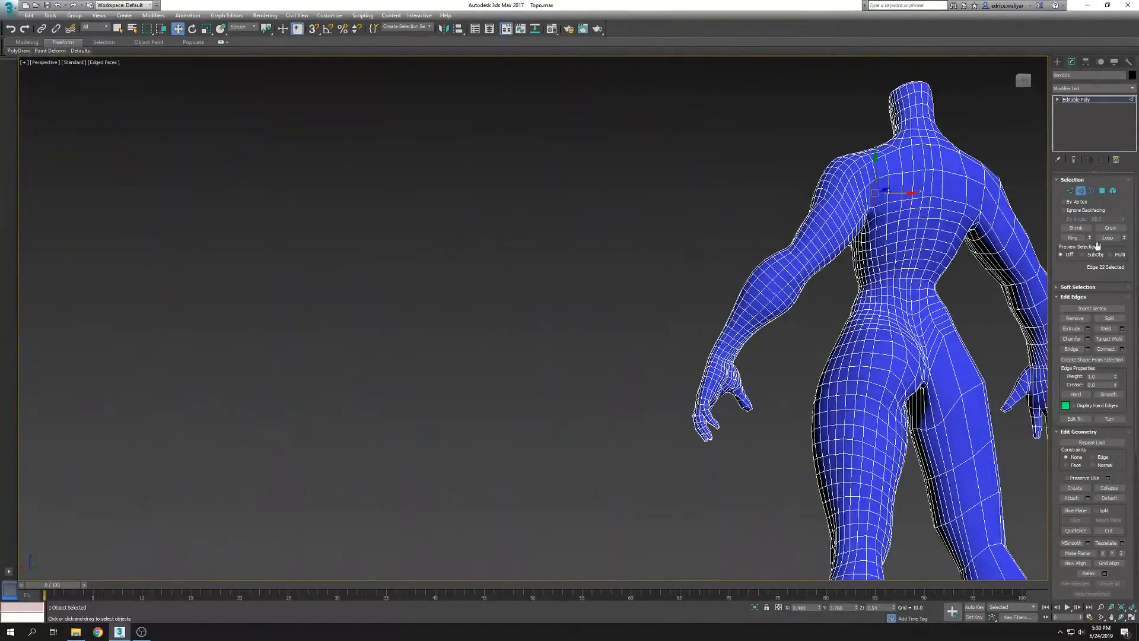
{"action": "middle_click_drag", "start_coordinate": [848, 393], "coordinate": [904, 518], "text": "alt"}
{"action": "scroll", "coordinate": [944, 409], "scroll_direction": "up", "scroll_amount": 3}
{"action": "scroll", "coordinate": [903, 517], "scroll_direction": "down", "scroll_amount": 3}
{"action": "middle_click_drag", "start_coordinate": [945, 462], "coordinate": [1032, 451], "text": "alt"}
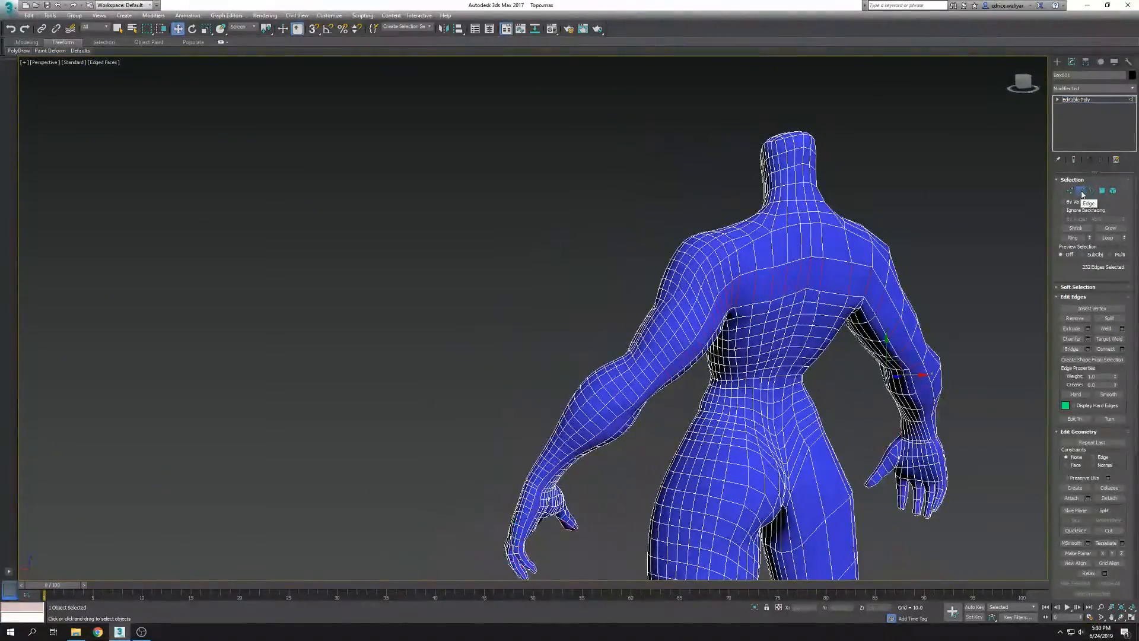
{"action": "left_click", "coordinate": [1083, 194]}
{"action": "middle_click_drag", "start_coordinate": [830, 350], "coordinate": [864, 343], "text": "alt"}
{"action": "middle_click_drag", "start_coordinate": [877, 383], "coordinate": [935, 331], "text": "alt"}
{"action": "scroll", "coordinate": [935, 330], "scroll_direction": "down", "scroll_amount": 3}
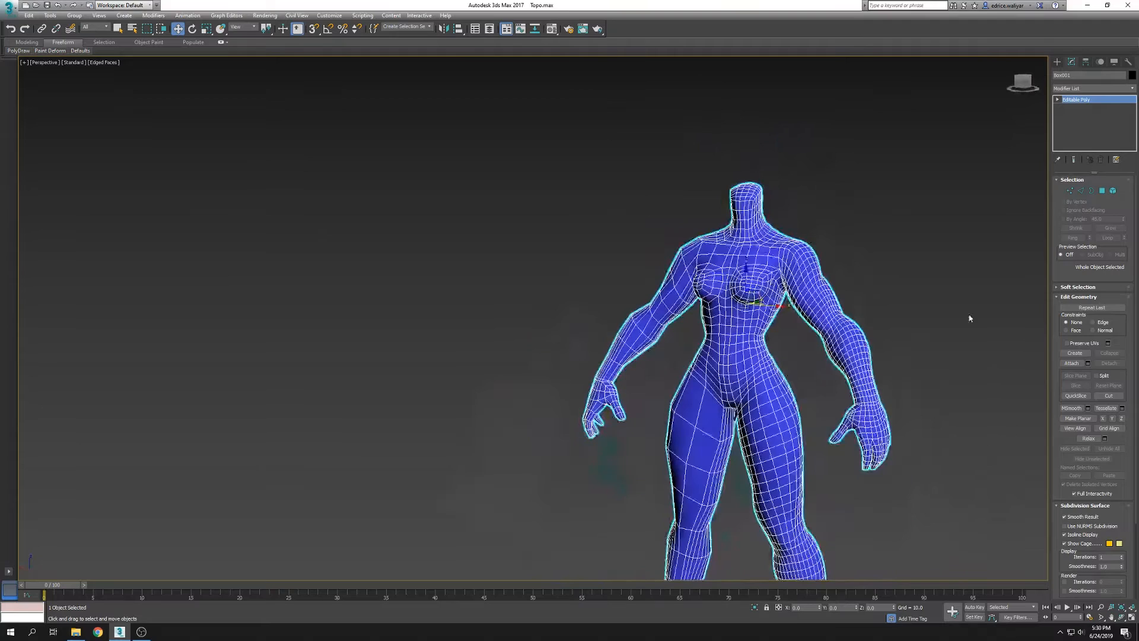
Select the vertical edge loop along the body's centre line in edge editing and return to object level
{"action": "left_click", "coordinate": [1081, 191]}
{"action": "scroll", "coordinate": [818, 348], "scroll_direction": "up", "scroll_amount": 5}
{"action": "left_click", "coordinate": [819, 349]}
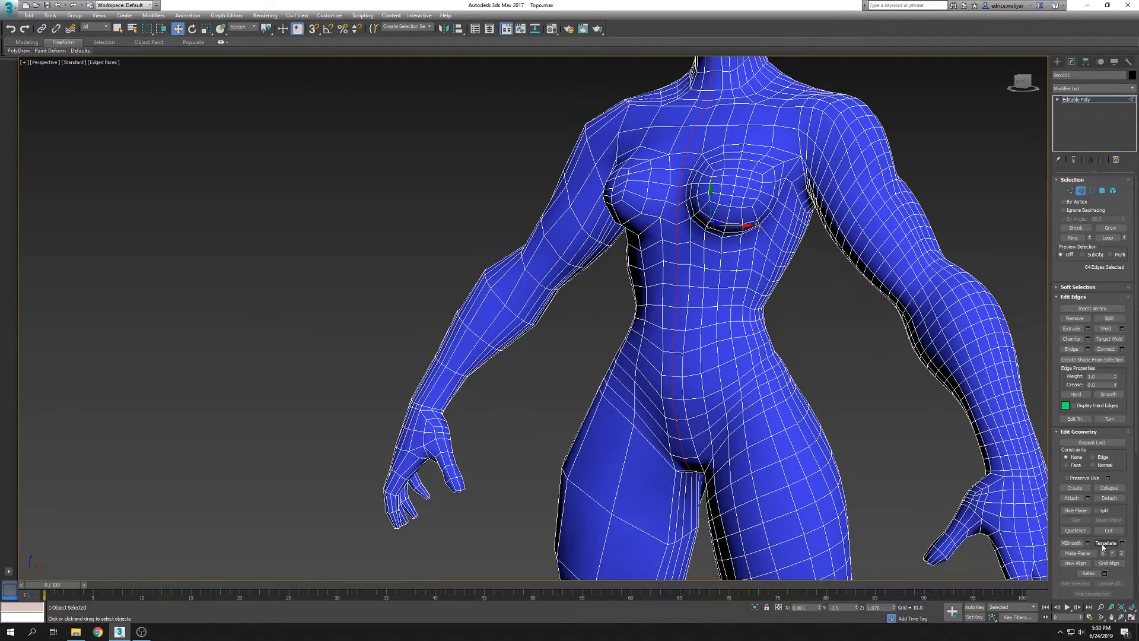
{"action": "left_click", "coordinate": [1079, 192]}
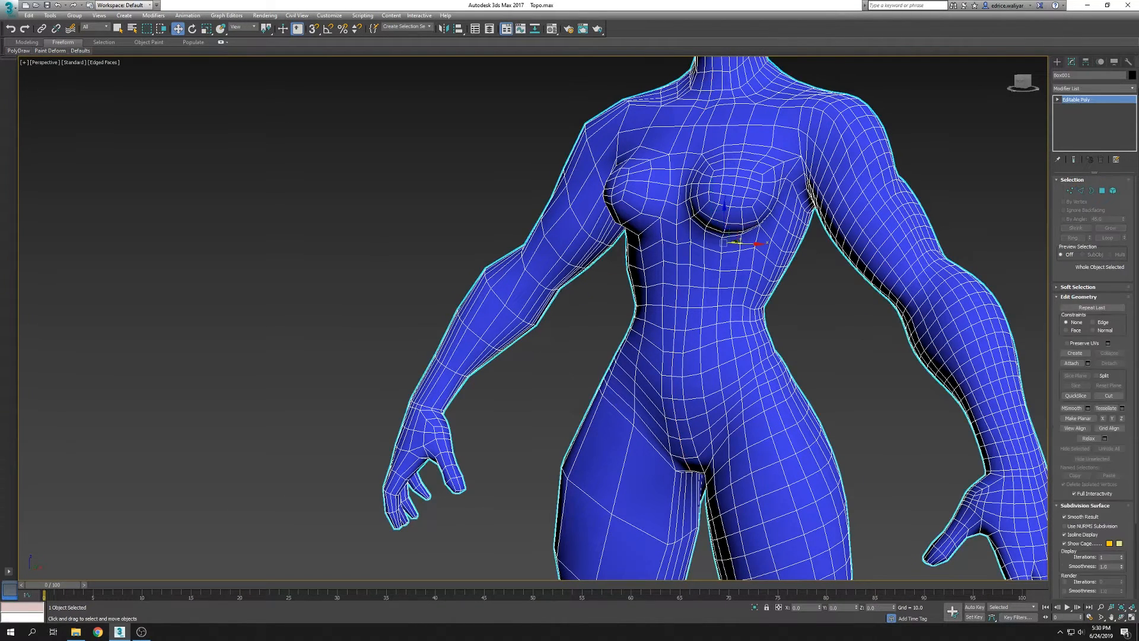
Mirror the detailed half of the mesh onto the other side with a Symmetry modifier and collapse the stack
{"action": "left_click", "coordinate": [1093, 89]}
{"action": "scroll", "coordinate": [1090, 237], "scroll_direction": "down", "scroll_amount": 10}
{"action": "left_click", "coordinate": [1082, 477]}
{"action": "middle_click_drag", "start_coordinate": [848, 432], "coordinate": [888, 436], "text": "alt"}
{"action": "scroll", "coordinate": [888, 436], "scroll_direction": "down", "scroll_amount": 6}
{"action": "key", "text": "F4"}
{"action": "right_click", "coordinate": [1084, 101]}
{"action": "left_click", "coordinate": [1076, 181]}
Enter vertex editing on the low-poly mesh, display edged faces and unhide the Body mesh
{"action": "left_click", "coordinate": [611, 351]}
{"action": "scroll", "coordinate": [778, 447], "scroll_direction": "up", "scroll_amount": 5}
{"action": "left_click", "coordinate": [1070, 191]}
{"action": "middle_click_drag", "start_coordinate": [652, 172], "coordinate": [682, 439]}
{"action": "key", "text": "F4"}
{"action": "middle_click_drag", "start_coordinate": [664, 380], "coordinate": [610, 355], "text": "alt"}
{"action": "right_click", "coordinate": [609, 355]}
{"action": "left_click", "coordinate": [646, 325]}
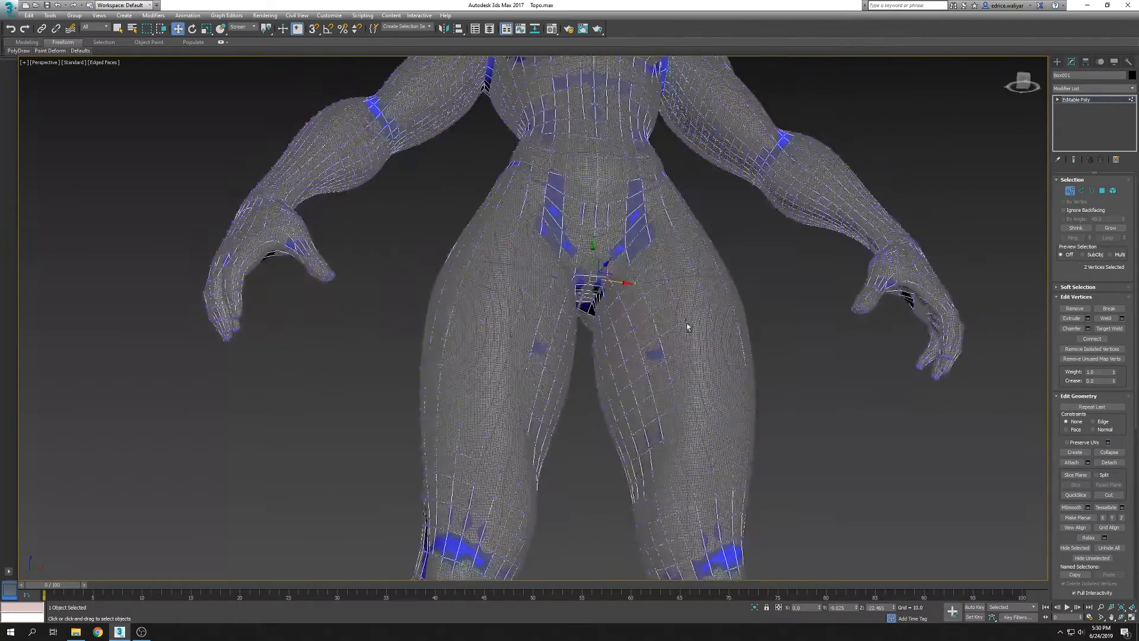
Reposition the vertices around the crotch on the Body surface with the Drag tool
{"action": "scroll", "coordinate": [686, 322], "scroll_direction": "up", "scroll_amount": 5}
{"action": "left_click", "coordinate": [18, 50]}
{"action": "left_click", "coordinate": [18, 86]}
{"action": "scroll", "coordinate": [599, 309], "scroll_direction": "up", "scroll_amount": 4}
{"action": "left_click", "coordinate": [602, 308]}
{"action": "middle_click_drag", "start_coordinate": [584, 351], "coordinate": [656, 344], "text": "alt"}
{"action": "scroll", "coordinate": [617, 433], "scroll_direction": "down", "scroll_amount": 3}
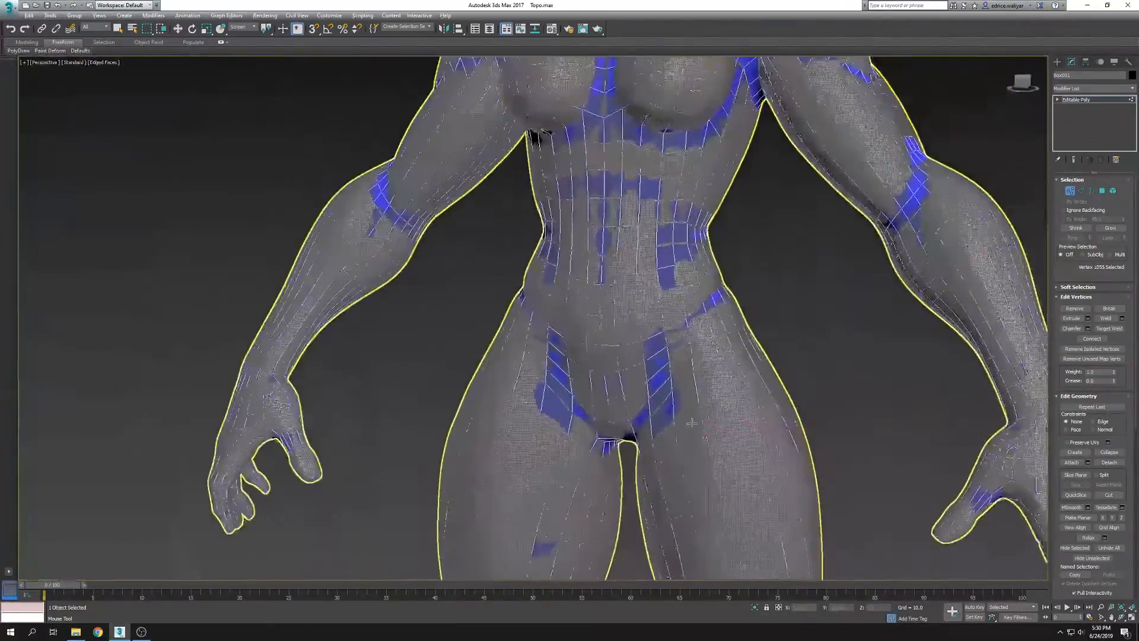
Drag the vertices on the character's left upper thigh along the Body surface
{"action": "scroll", "coordinate": [572, 521], "scroll_direction": "up", "scroll_amount": 4}
{"action": "scroll", "coordinate": [780, 336], "scroll_direction": "up", "scroll_amount": 4}
{"action": "left_click_drag", "start_coordinate": [782, 356], "coordinate": [807, 335]}
{"action": "left_click_drag", "start_coordinate": [866, 315], "coordinate": [855, 305]}
{"action": "scroll", "coordinate": [854, 305], "scroll_direction": "down", "scroll_amount": 5}
{"action": "middle_click_drag", "start_coordinate": [855, 305], "coordinate": [700, 285], "text": "alt"}
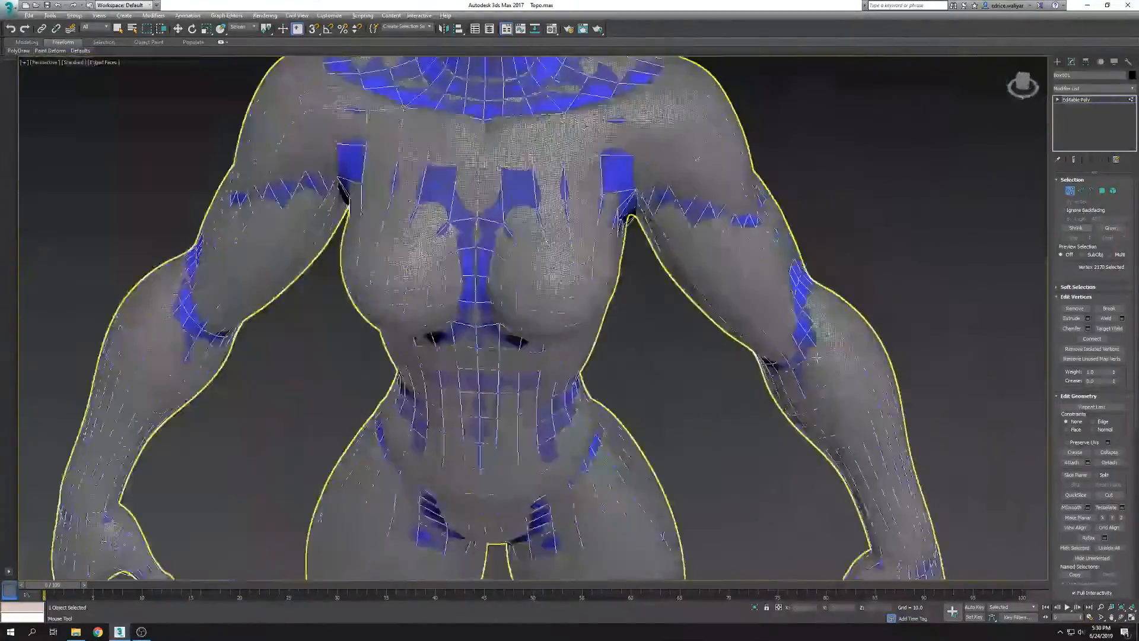
Adjust the vertices in the character's left armpit to follow the Body surface
{"action": "scroll", "coordinate": [700, 285], "scroll_direction": "down", "scroll_amount": 4}
{"action": "scroll", "coordinate": [704, 271], "scroll_direction": "up", "scroll_amount": 4}
{"action": "scroll", "coordinate": [704, 271], "scroll_direction": "up", "scroll_amount": 8}
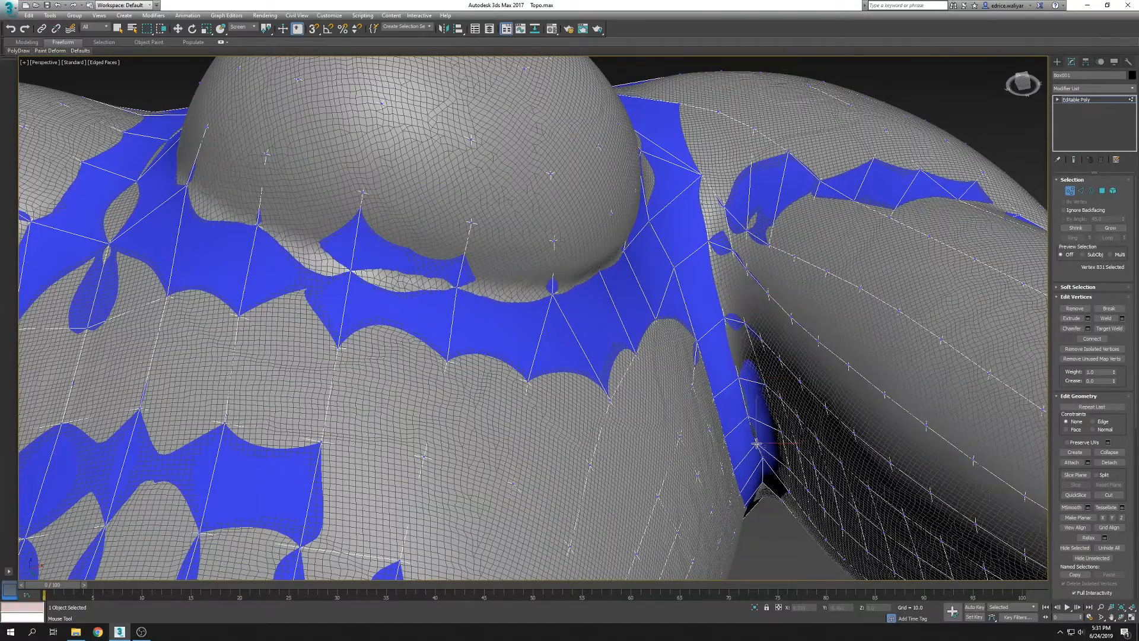
{"action": "scroll", "coordinate": [734, 407], "scroll_direction": "down", "scroll_amount": 8}
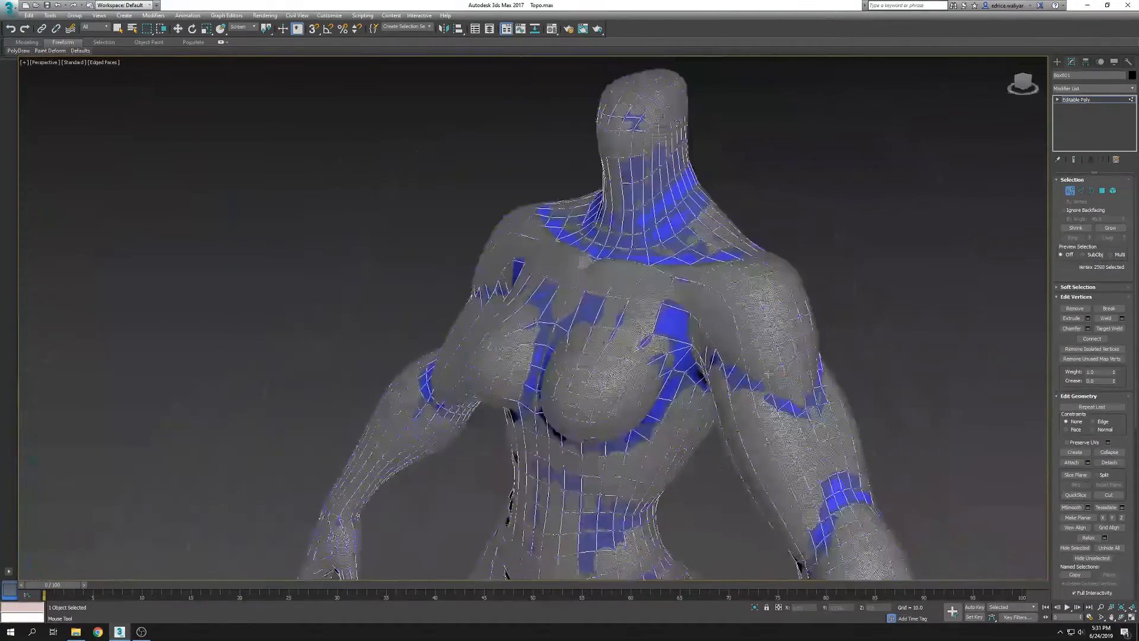
Leave vertex editing, hide the Body mesh and show the low-poly mesh shaded without edges
{"action": "left_click", "coordinate": [1070, 191]}
{"action": "key", "text": "alt+w"}
{"action": "key", "text": "alt+w"}
{"action": "right_click", "coordinate": [805, 393]}
{"action": "left_click", "coordinate": [845, 364]}
{"action": "key", "text": "F4"}
{"action": "scroll", "coordinate": [838, 386], "scroll_direction": "down", "scroll_amount": 2}
{"action": "scroll", "coordinate": [808, 437], "scroll_direction": "up", "scroll_amount": 5}
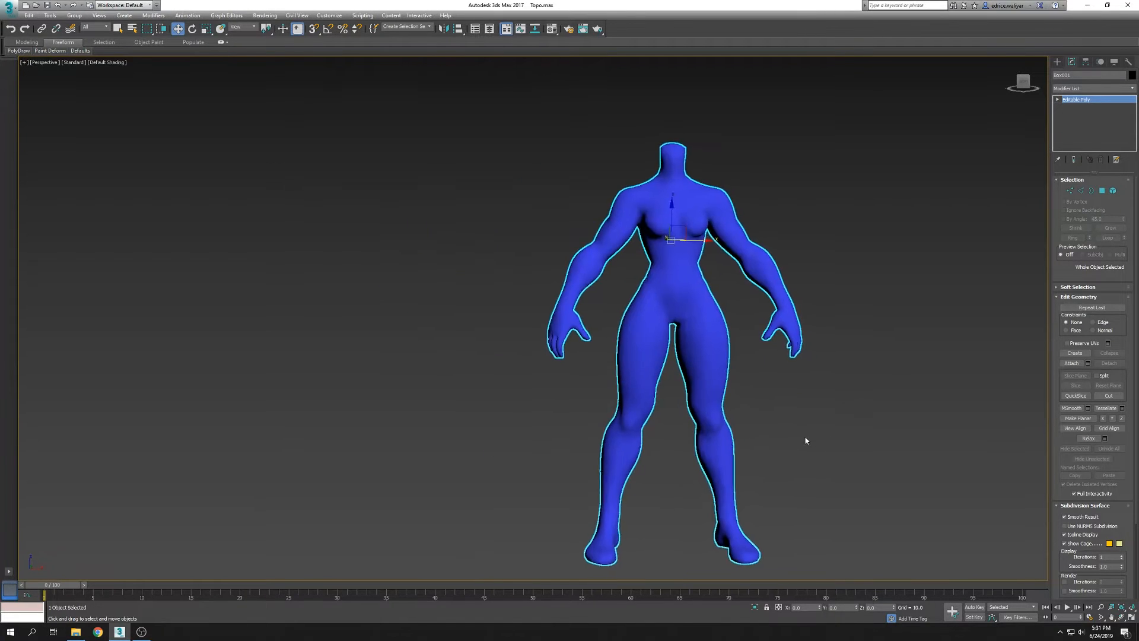
Deselect the low-poly body mesh and display it with edged faces
{"action": "left_click", "coordinate": [770, 399]}
{"action": "key", "text": "F4"}
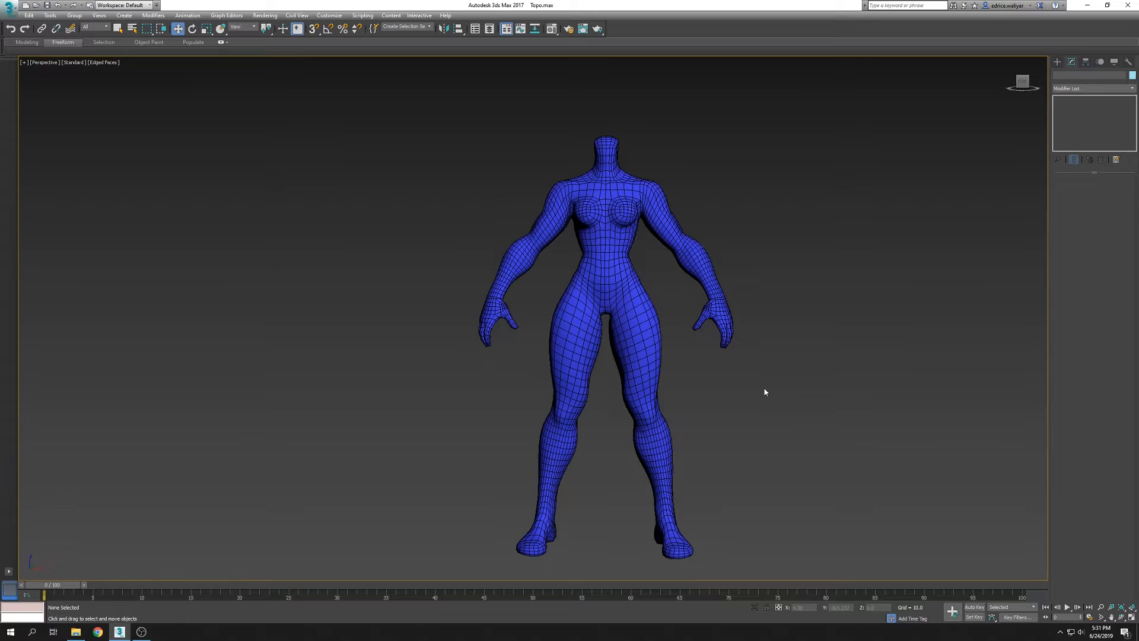
{"action": "middle_click_drag", "start_coordinate": [712, 376], "coordinate": [696, 406]}
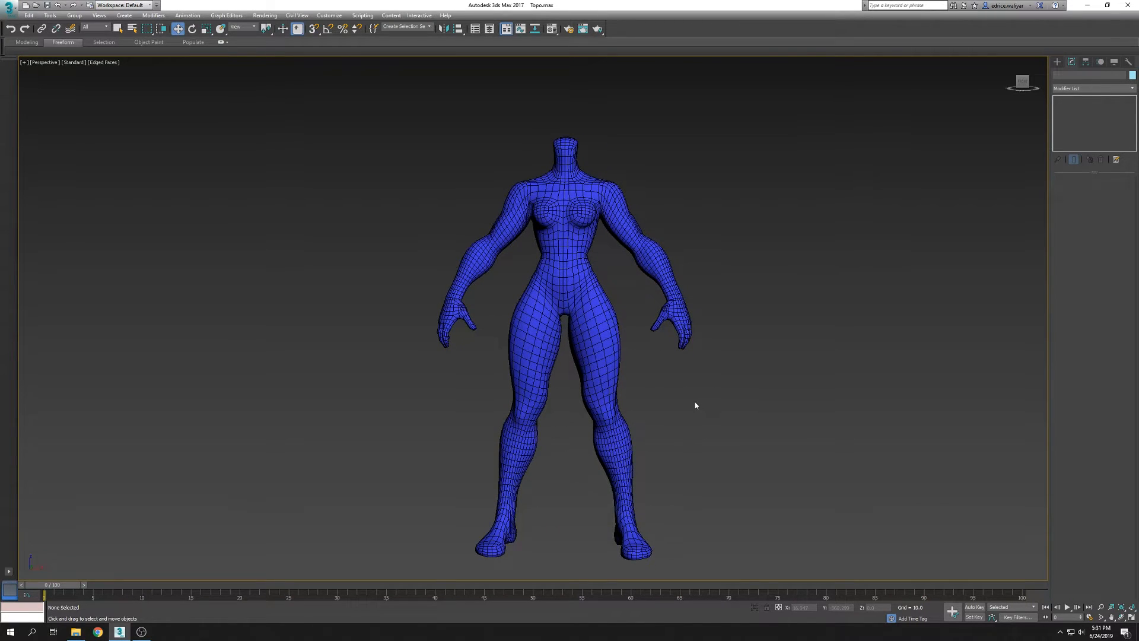
{"action": "middle_click_drag", "start_coordinate": [734, 427], "coordinate": [717, 407], "text": "alt"}
Delete all polygons on the character's right half of the low-poly mesh in the Front view
{"action": "left_click", "coordinate": [625, 328]}
{"action": "key", "text": "4"}
{"action": "key", "text": "ctrl+a"}
{"action": "key", "text": "alt+w"}
{"action": "middle_click", "coordinate": [829, 219]}
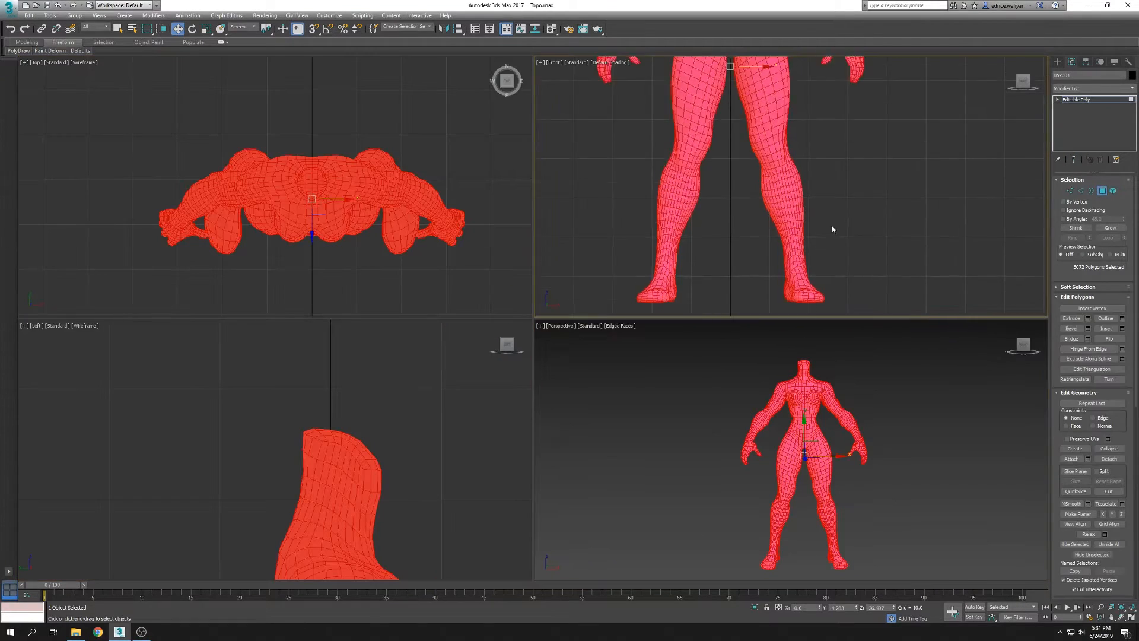
{"action": "scroll", "coordinate": [829, 219], "scroll_direction": "down", "scroll_amount": 4}
{"action": "key", "text": "alt+w"}
{"action": "scroll", "coordinate": [783, 219], "scroll_direction": "down", "scroll_amount": 2}
{"action": "left_click_drag", "start_coordinate": [478, 93], "coordinate": [621, 501]}
{"action": "scroll", "coordinate": [632, 172], "scroll_direction": "up", "scroll_amount": 5}
{"action": "key", "text": "Delete"}
{"action": "scroll", "coordinate": [643, 480], "scroll_direction": "up", "scroll_amount": 4}
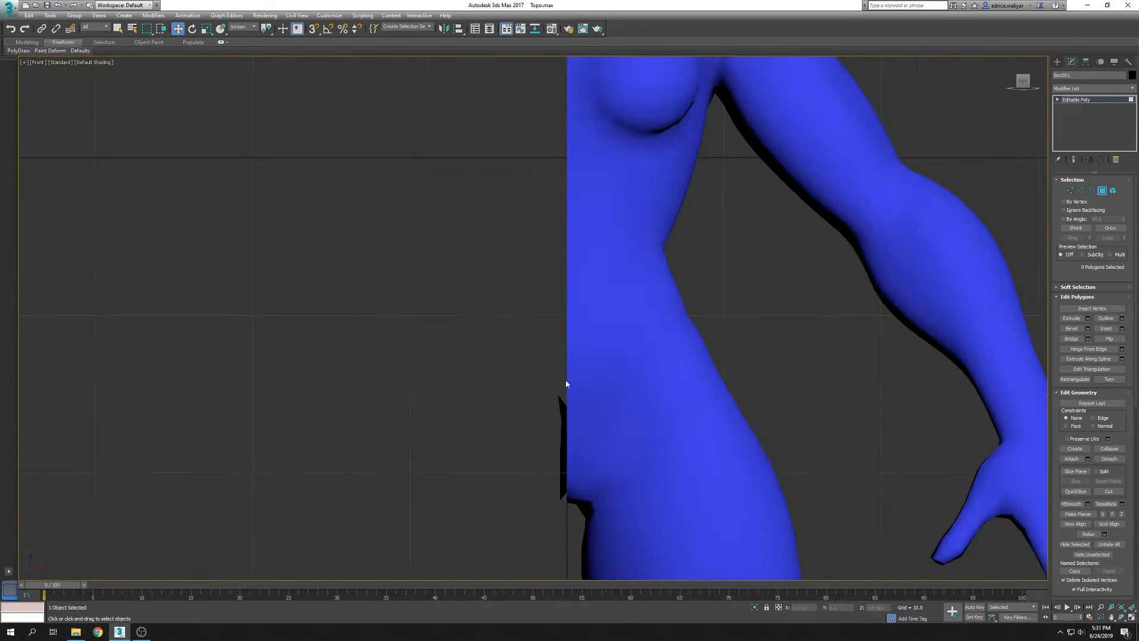
Return to the Perspective view, leave polygon editing and add an Unwrap UVW modifier to the remaining half body
{"action": "scroll", "coordinate": [665, 451], "scroll_direction": "down", "scroll_amount": 4}
{"action": "key", "text": "alt+w"}
{"action": "left_click", "coordinate": [744, 514]}
{"action": "key", "text": "alt+w"}
{"action": "scroll", "coordinate": [744, 510], "scroll_direction": "up", "scroll_amount": 3}
{"action": "middle_click_drag", "start_coordinate": [744, 504], "coordinate": [790, 402], "text": "alt"}
{"action": "scroll", "coordinate": [789, 402], "scroll_direction": "down", "scroll_amount": 3}
{"action": "middle_click_drag", "start_coordinate": [790, 402], "coordinate": [863, 404]}
{"action": "right_click", "coordinate": [862, 404]}
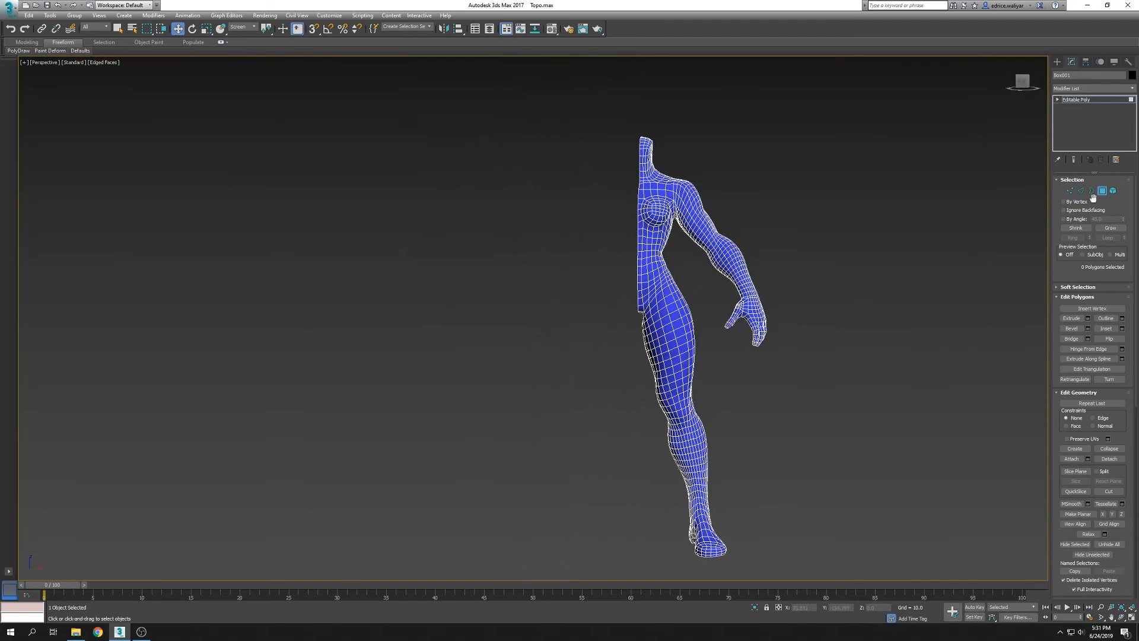
{"action": "left_click", "coordinate": [1092, 192]}
{"action": "left_click", "coordinate": [1093, 88]}
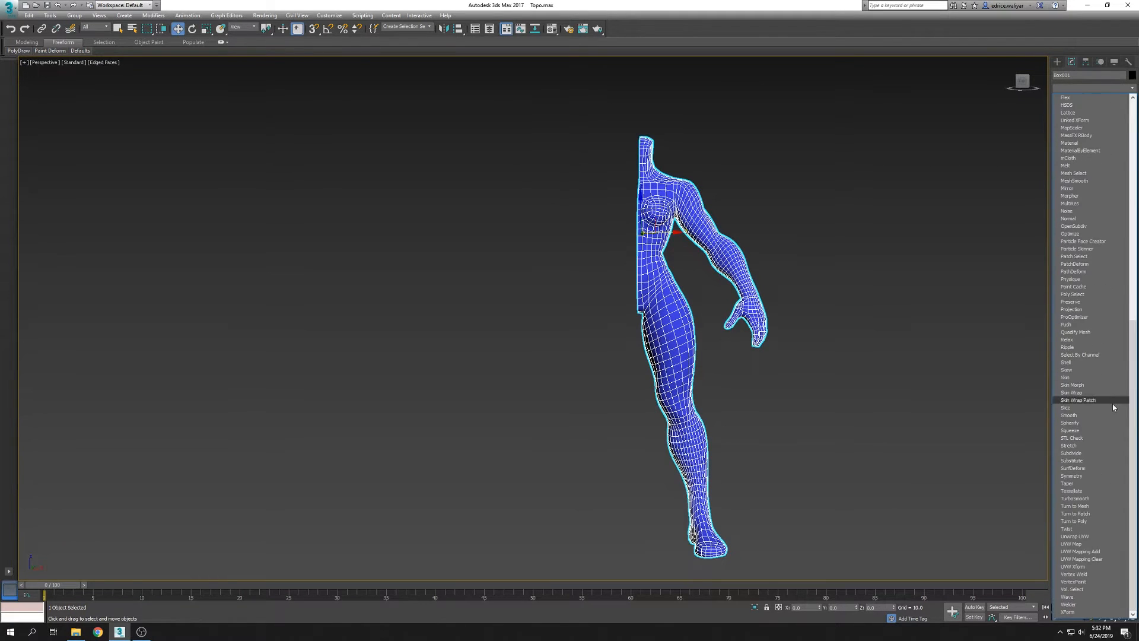
Open the UV editor and apply a planar projection to all polygons of the half body
{"action": "left_click", "coordinate": [1091, 368]}
{"action": "key", "text": "ctrl+a"}
{"action": "left_click", "coordinate": [1081, 397]}
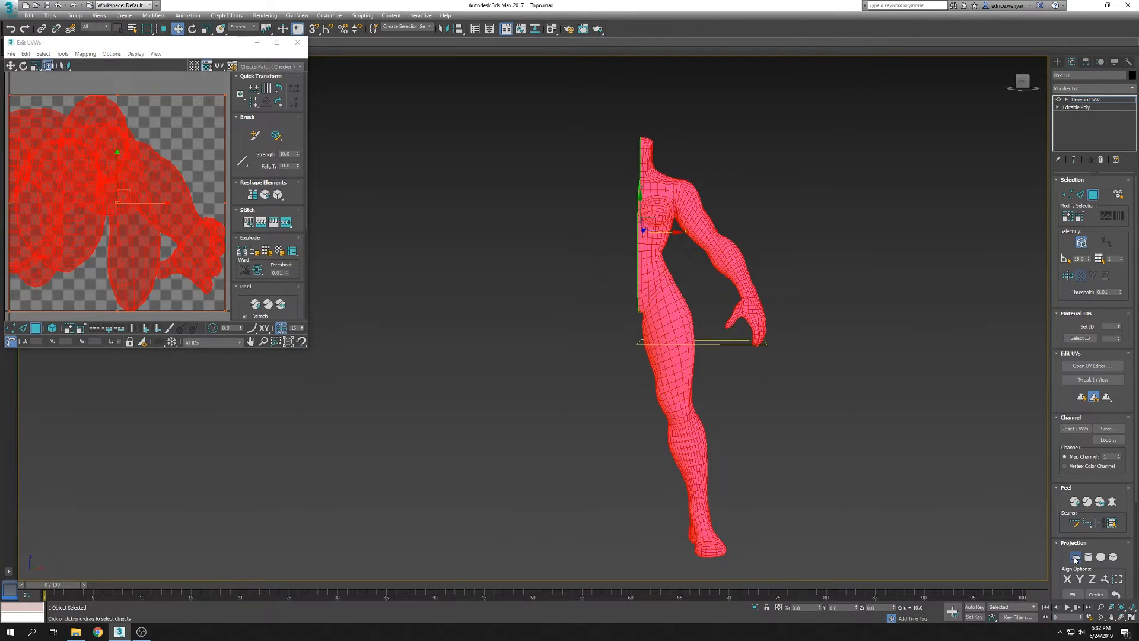
Select the edge loop around the wrist and break the UVs along it
{"action": "left_click", "coordinate": [1081, 116]}
{"action": "scroll", "coordinate": [739, 309], "scroll_direction": "up", "scroll_amount": 5}
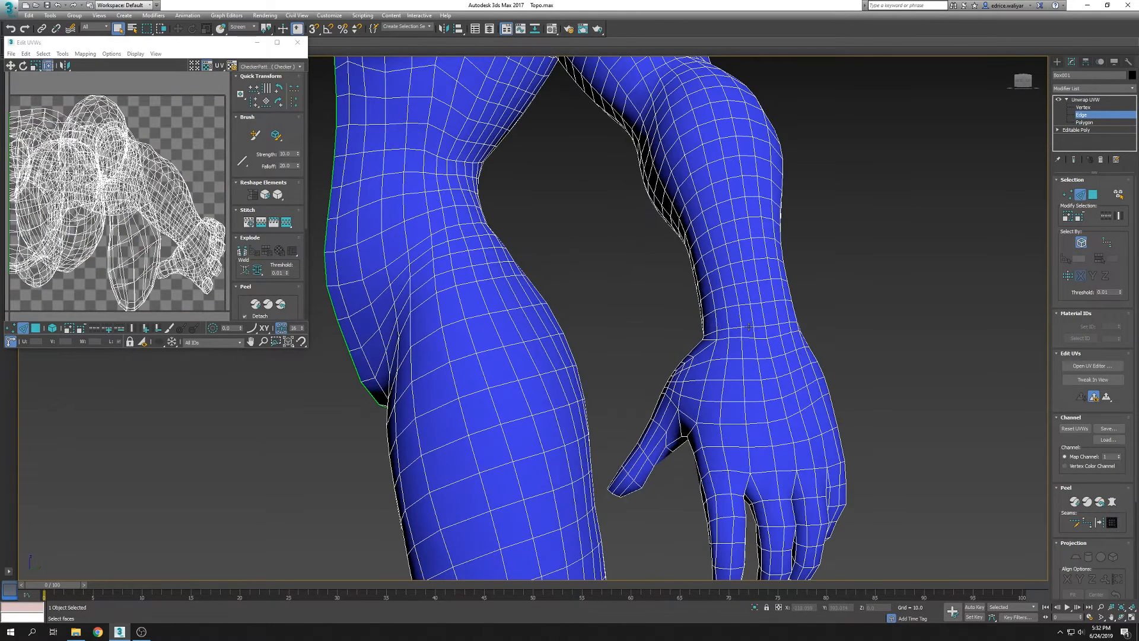
{"action": "right_click", "coordinate": [152, 250]}
{"action": "left_click", "coordinate": [144, 274]}
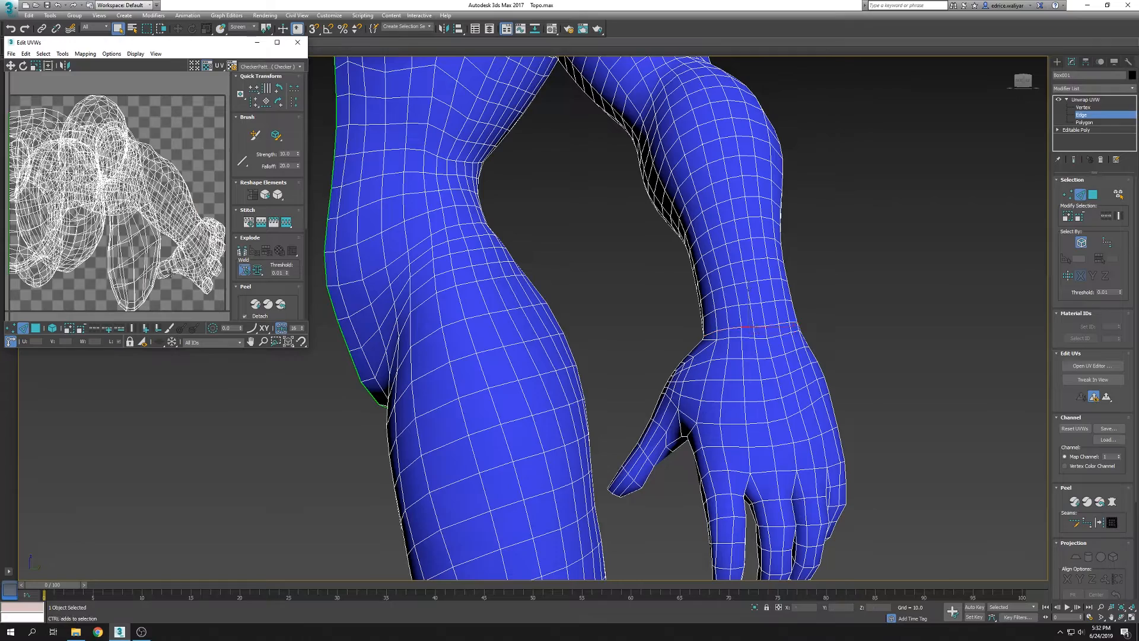
{"action": "right_click", "coordinate": [202, 261]}
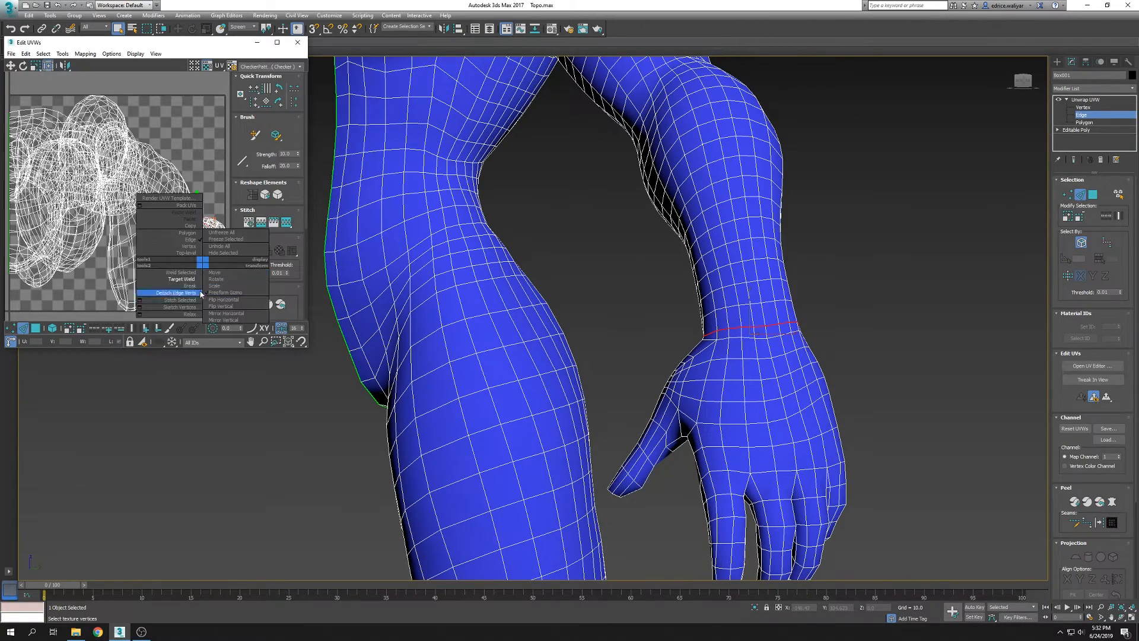
{"action": "left_click", "coordinate": [193, 289]}
Select the edge loop around the shoulder and armpit and break the UVs along it
{"action": "mouse_move", "coordinate": [724, 317]}
{"action": "middle_mouse_down", "text": "alt"}
{"action": "mouse_move", "coordinate": [823, 316]}
{"action": "mouse_move", "coordinate": [721, 332]}
{"action": "middle_mouse_up", "text": "alt"}
{"action": "left_click", "coordinate": [823, 315]}
{"action": "scroll", "coordinate": [547, 270], "scroll_direction": "up", "scroll_amount": 5}
{"action": "middle_click_drag", "start_coordinate": [555, 110], "coordinate": [514, 211]}
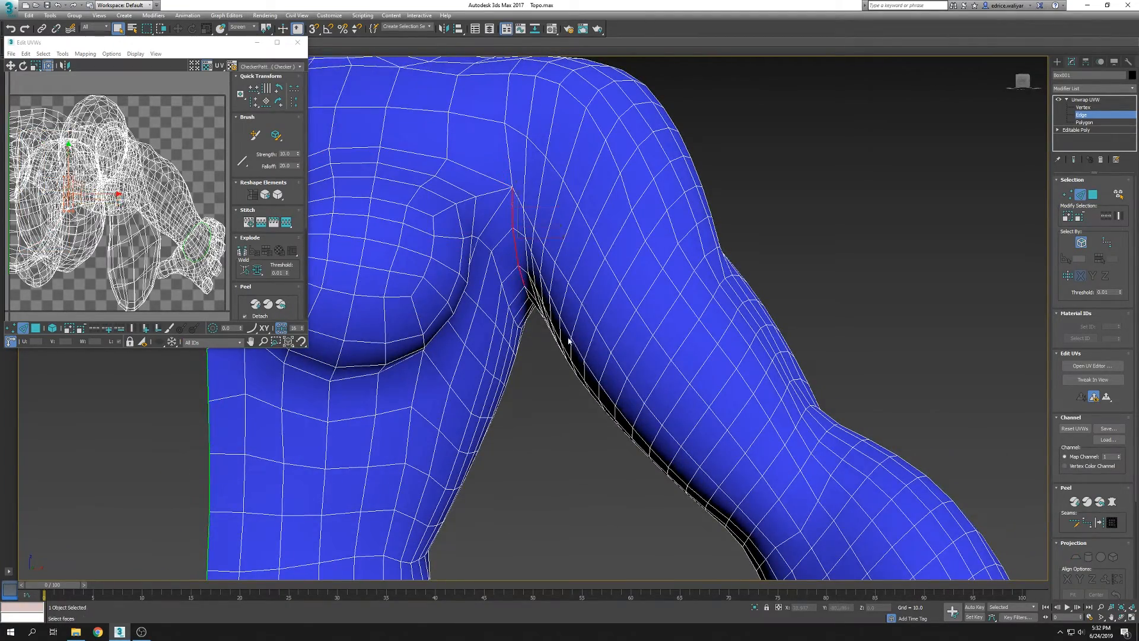
{"action": "middle_click_drag", "start_coordinate": [569, 341], "coordinate": [536, 304], "text": "alt"}
{"action": "middle_click_drag", "start_coordinate": [719, 403], "coordinate": [599, 241], "text": "alt"}
{"action": "middle_click_drag", "start_coordinate": [566, 164], "coordinate": [687, 281], "text": "alt"}
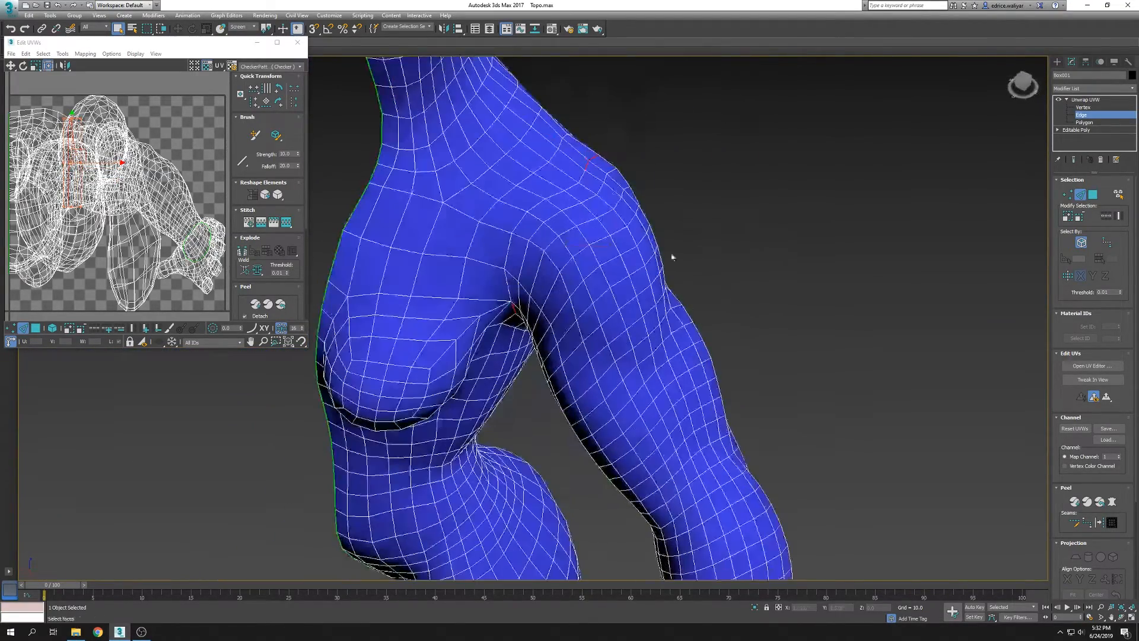
{"action": "left_click", "coordinate": [507, 281], "text": "ctrl"}
{"action": "middle_click_drag", "start_coordinate": [516, 288], "coordinate": [691, 332], "text": "alt"}
{"action": "right_click", "coordinate": [153, 216]}
{"action": "left_click", "coordinate": [142, 240]}
Break the UVs along the edge loop where the upper thigh meets the hip
{"action": "middle_click_drag", "start_coordinate": [569, 368], "coordinate": [624, 327], "text": "alt"}
{"action": "middle_click_drag", "start_coordinate": [773, 364], "coordinate": [528, 288], "text": "alt"}
{"action": "right_click", "coordinate": [79, 212]}
{"action": "left_click", "coordinate": [66, 238]}
Select the edge loop around the ankle and break the UVs to separate the foot
{"action": "middle_click_drag", "start_coordinate": [475, 350], "coordinate": [644, 338], "text": "alt"}
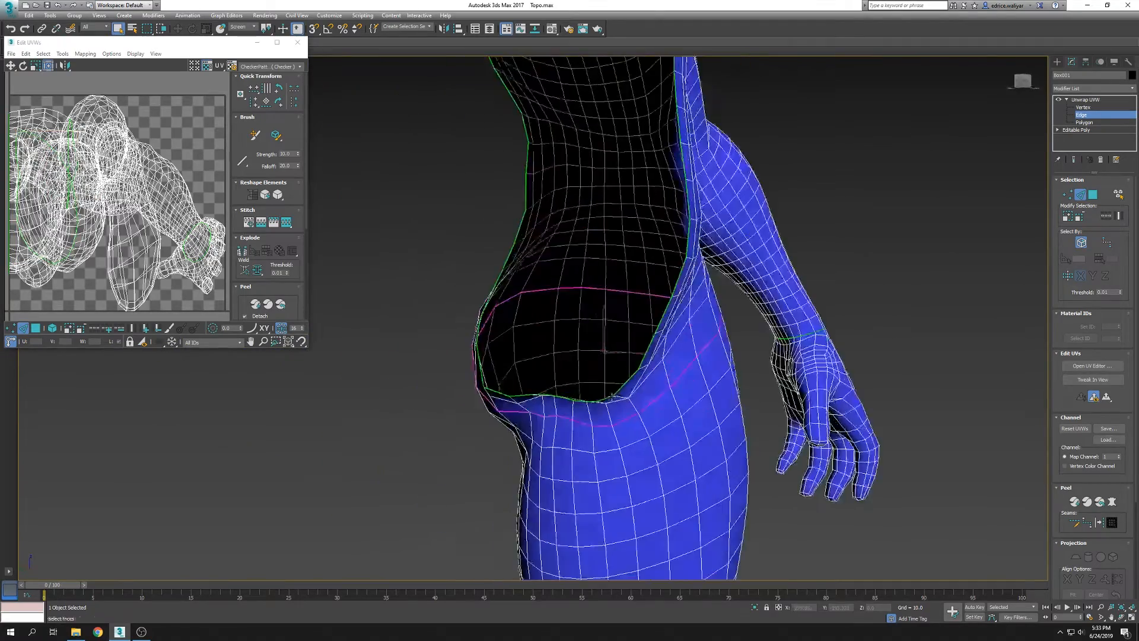
{"action": "scroll", "coordinate": [647, 339], "scroll_direction": "down", "scroll_amount": 5}
{"action": "middle_click_drag", "start_coordinate": [722, 462], "coordinate": [569, 290]}
{"action": "scroll", "coordinate": [514, 453], "scroll_direction": "up", "scroll_amount": 7}
{"action": "double_click", "coordinate": [531, 422], "text": "ctrl"}
{"action": "middle_click_drag", "start_coordinate": [700, 418], "coordinate": [529, 435], "text": "alt"}
{"action": "right_click", "coordinate": [127, 224]}
{"action": "left_click", "coordinate": [115, 249]}
Break the UVs along the edge loop at the base of the neck
{"action": "middle_click_drag", "start_coordinate": [605, 401], "coordinate": [681, 404], "text": "alt"}
{"action": "scroll", "coordinate": [681, 404], "scroll_direction": "down", "scroll_amount": 5}
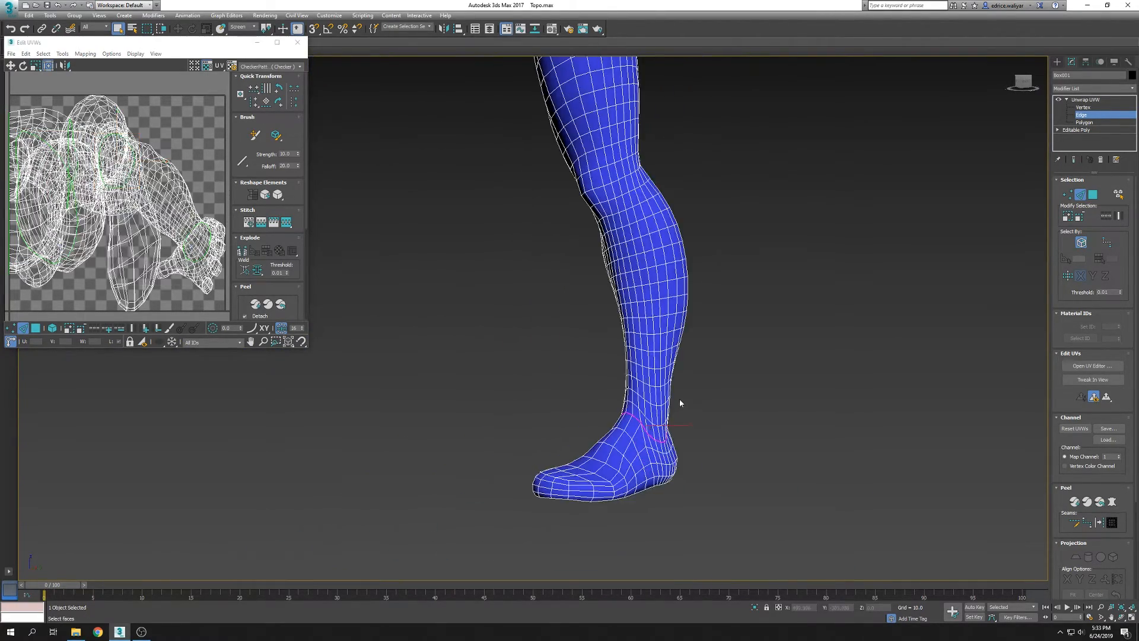
{"action": "scroll", "coordinate": [679, 403], "scroll_direction": "down", "scroll_amount": 8}
{"action": "middle_click_drag", "start_coordinate": [585, 412], "coordinate": [691, 362], "text": "alt"}
{"action": "scroll", "coordinate": [687, 273], "scroll_direction": "up", "scroll_amount": 7}
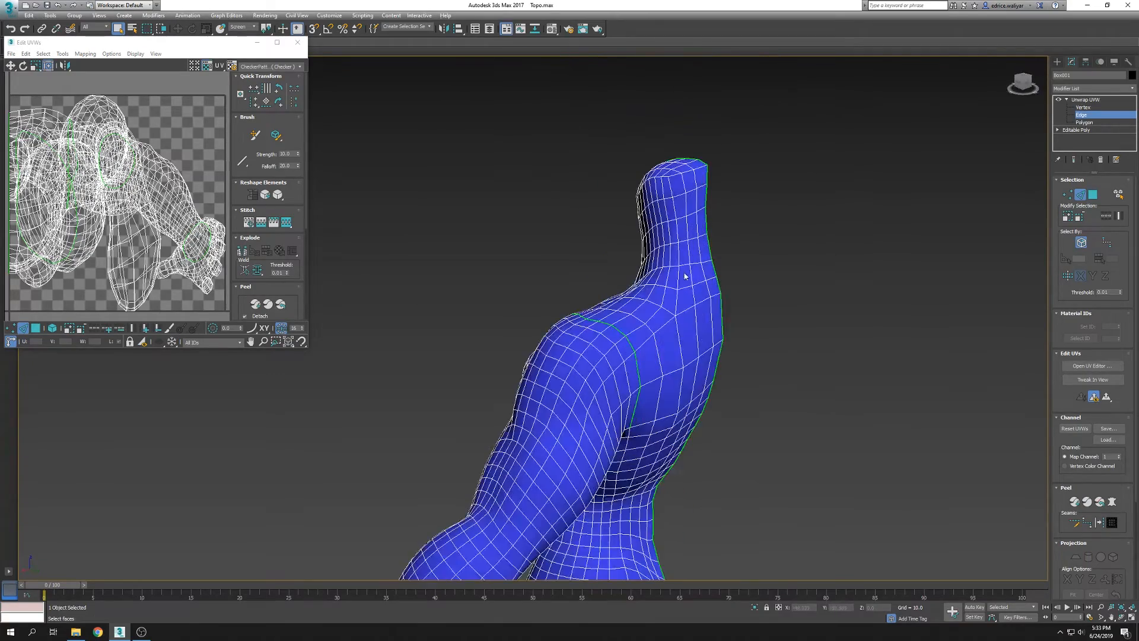
{"action": "middle_click_drag", "start_coordinate": [569, 386], "coordinate": [709, 379], "text": "alt"}
{"action": "right_click", "coordinate": [153, 269]}
{"action": "left_click", "coordinate": [141, 294]}
Select the edges around the base of the index finger and break the UVs along them
{"action": "middle_click_drag", "start_coordinate": [710, 435], "coordinate": [686, 338]}
{"action": "scroll", "coordinate": [686, 338], "scroll_direction": "down", "scroll_amount": 4}
{"action": "middle_click_drag", "start_coordinate": [706, 504], "coordinate": [754, 332]}
{"action": "middle_click_drag", "start_coordinate": [753, 404], "coordinate": [807, 385], "text": "alt"}
{"action": "scroll", "coordinate": [801, 356], "scroll_direction": "up", "scroll_amount": 5}
{"action": "middle_click_drag", "start_coordinate": [878, 368], "coordinate": [782, 362], "text": "alt"}
{"action": "middle_click_drag", "start_coordinate": [495, 353], "coordinate": [604, 404], "text": "alt"}
{"action": "middle_click_drag", "start_coordinate": [532, 342], "coordinate": [406, 306], "text": "alt"}
{"action": "middle_click_drag", "start_coordinate": [561, 390], "coordinate": [451, 350], "text": "alt"}
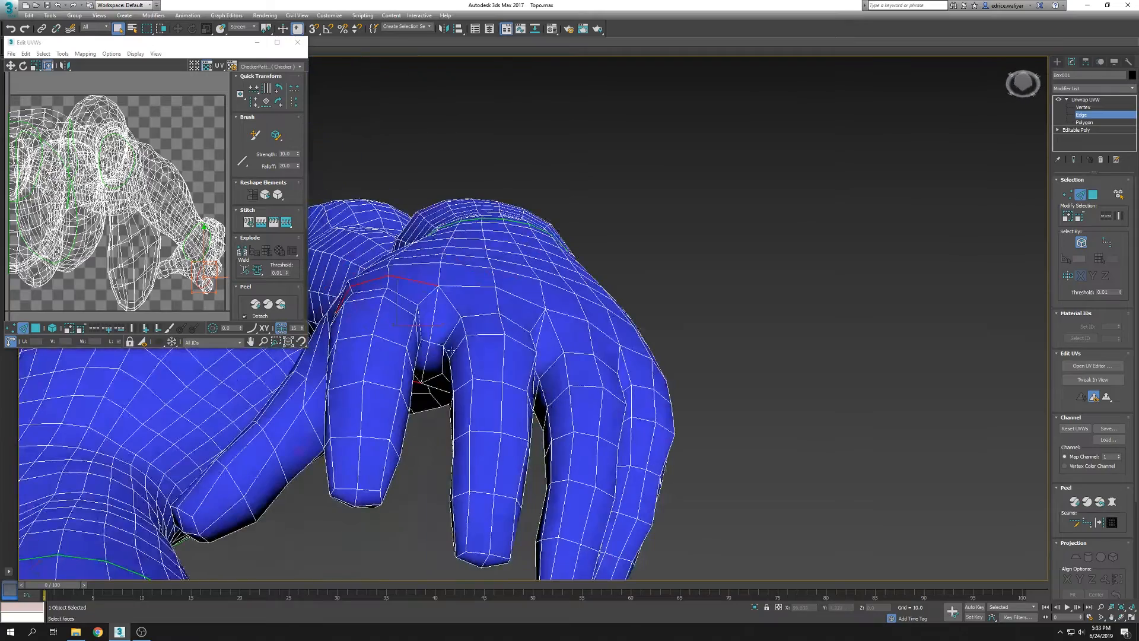
{"action": "right_click", "coordinate": [184, 233]}
{"action": "left_click", "coordinate": [171, 258]}
Select the index finger's polygons by growing the selection from its tip, and move its UVs clear of the body layout
{"action": "middle_click_drag", "start_coordinate": [476, 394], "coordinate": [447, 297], "text": "alt"}
{"action": "middle_click_drag", "start_coordinate": [512, 284], "coordinate": [615, 293], "text": "alt"}
{"action": "left_click", "coordinate": [1093, 123]}
{"action": "middle_click_drag", "start_coordinate": [718, 362], "coordinate": [771, 415], "text": "alt"}
{"action": "left_click", "coordinate": [743, 476]}
{"action": "left_click_drag", "start_coordinate": [742, 475], "coordinate": [675, 422]}
{"action": "middle_click_drag", "start_coordinate": [148, 252], "coordinate": [130, 249]}
{"action": "left_click", "coordinate": [69, 329]}
{"action": "left_click", "coordinate": [68, 329]}
{"action": "left_click", "coordinate": [68, 329]}
{"action": "left_click", "coordinate": [68, 328]}
{"action": "left_click", "coordinate": [68, 329]}
{"action": "middle_click_drag", "start_coordinate": [201, 263], "coordinate": [183, 275]}
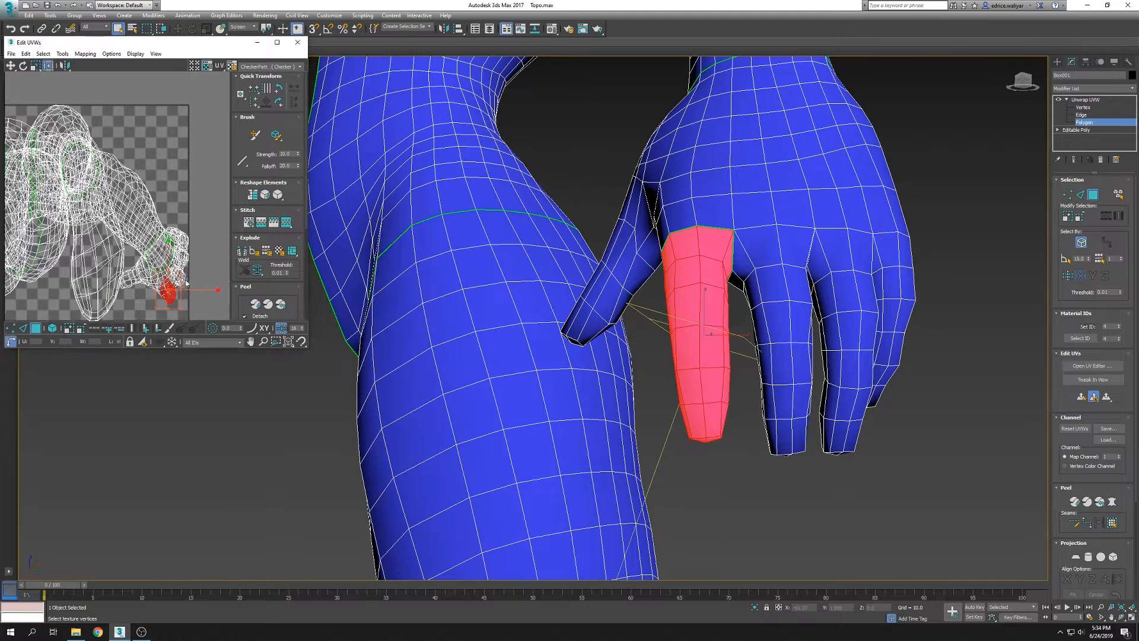
Select the middle finger's polygons from its tip to its base and move their UVs beside the index finger's island
{"action": "left_click_drag", "start_coordinate": [811, 476], "coordinate": [761, 433]}
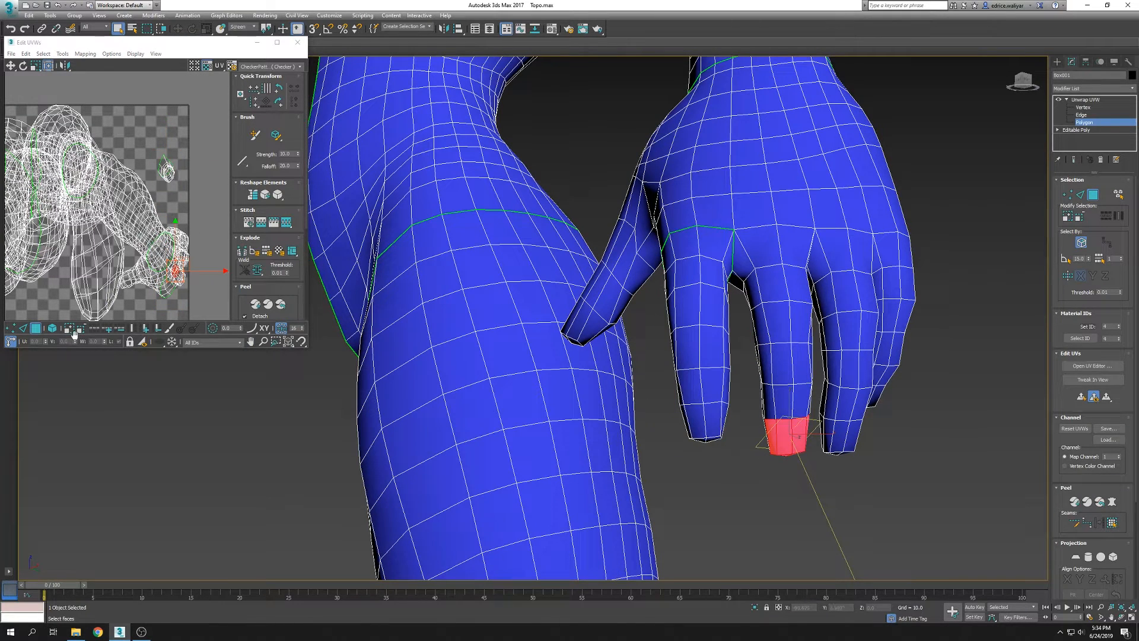
{"action": "middle_click_drag", "start_coordinate": [141, 293], "coordinate": [114, 311]}
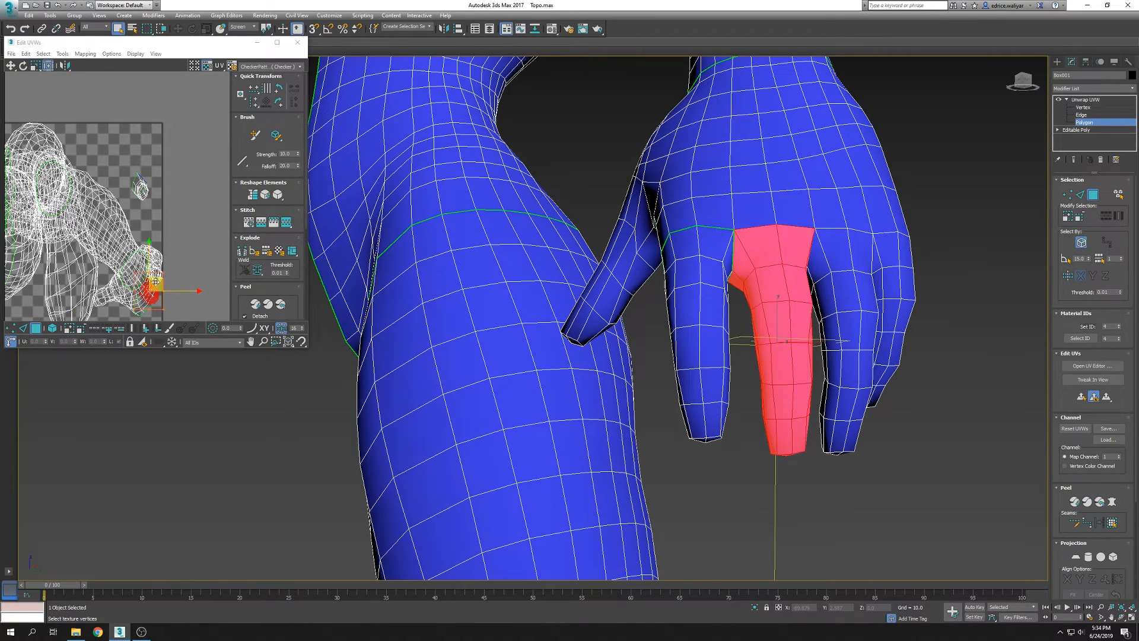
{"action": "left_click_drag", "start_coordinate": [165, 272], "coordinate": [132, 130]}
Select the ring finger's polygons, break off their UVs and place them beside the other finger islands
{"action": "middle_click_drag", "start_coordinate": [800, 415], "coordinate": [908, 477], "text": "alt"}
{"action": "left_click_drag", "start_coordinate": [908, 478], "coordinate": [852, 441]}
{"action": "middle_click_drag", "start_coordinate": [852, 441], "coordinate": [949, 385], "text": "alt"}
{"action": "middle_click_drag", "start_coordinate": [863, 468], "coordinate": [851, 514], "text": "alt"}
{"action": "left_click_drag", "start_coordinate": [850, 514], "coordinate": [779, 478]}
{"action": "middle_click_drag", "start_coordinate": [779, 478], "coordinate": [818, 486], "text": "alt"}
{"action": "scroll", "coordinate": [808, 486], "scroll_direction": "up", "scroll_amount": 5}
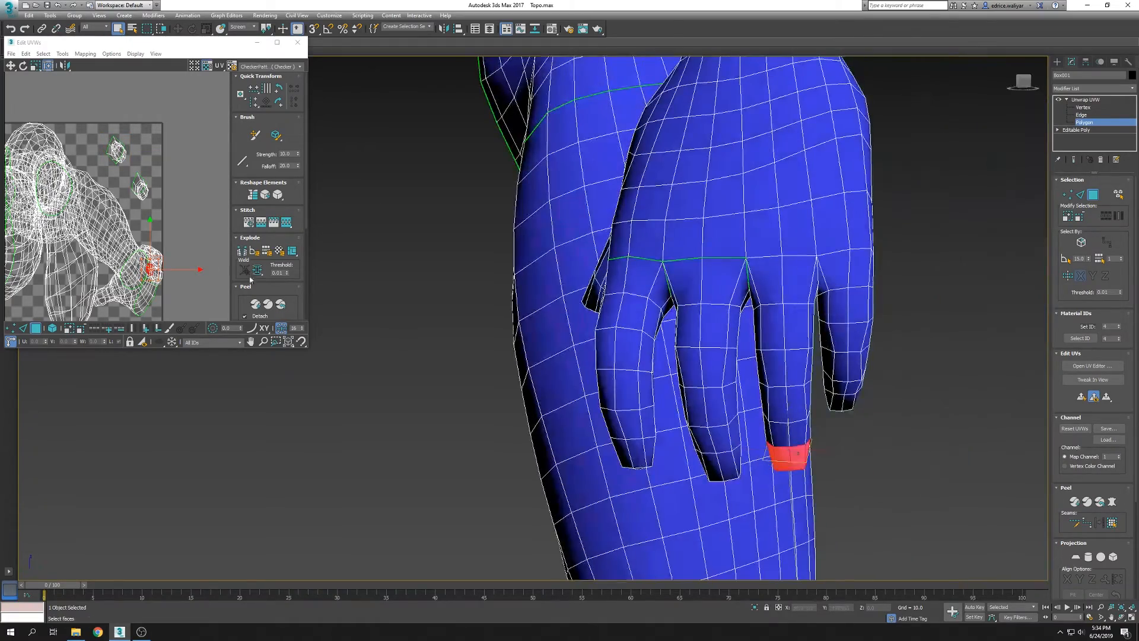
{"action": "key", "text": "ctrl+z"}
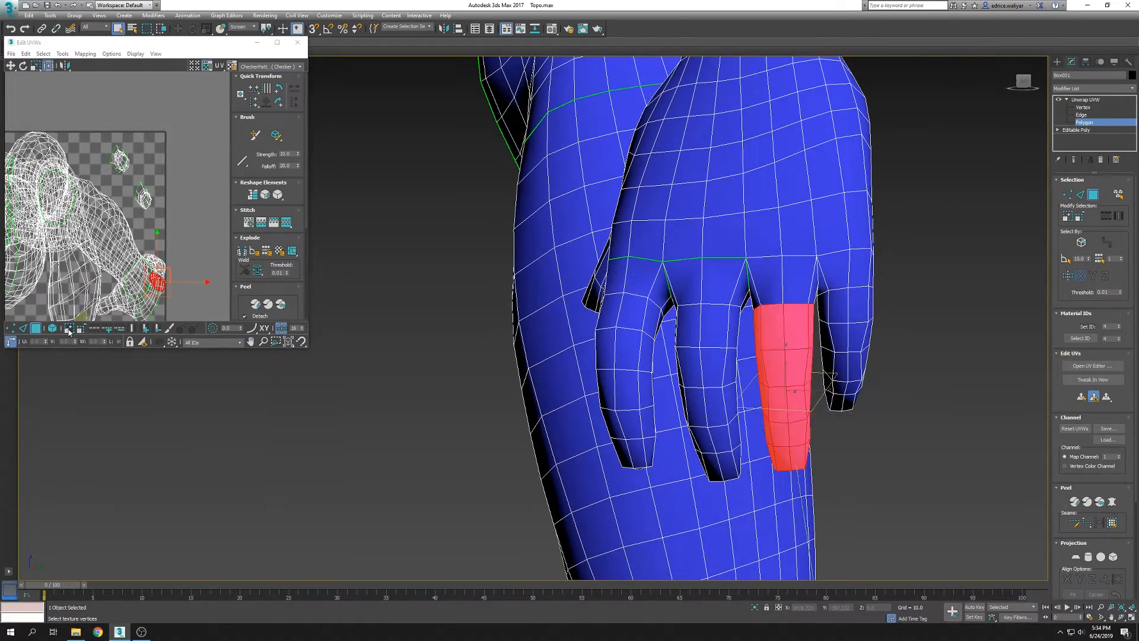
{"action": "key", "text": "shift+z"}
{"action": "key", "text": "shift+z"}
{"action": "right_click", "coordinate": [174, 242]}
{"action": "left_click", "coordinate": [167, 273]}
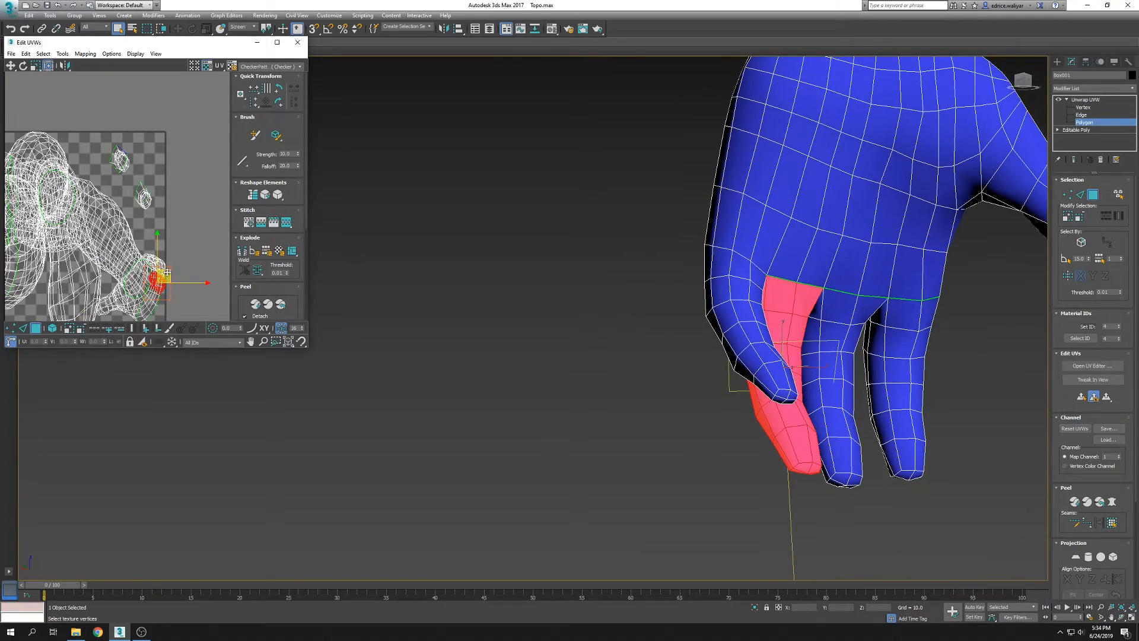
Select the little finger's polygons, break off their UVs and place them in line with the other finger islands
{"action": "middle_click_drag", "start_coordinate": [855, 492], "coordinate": [949, 457], "text": "alt"}
{"action": "left_click", "coordinate": [949, 456]}
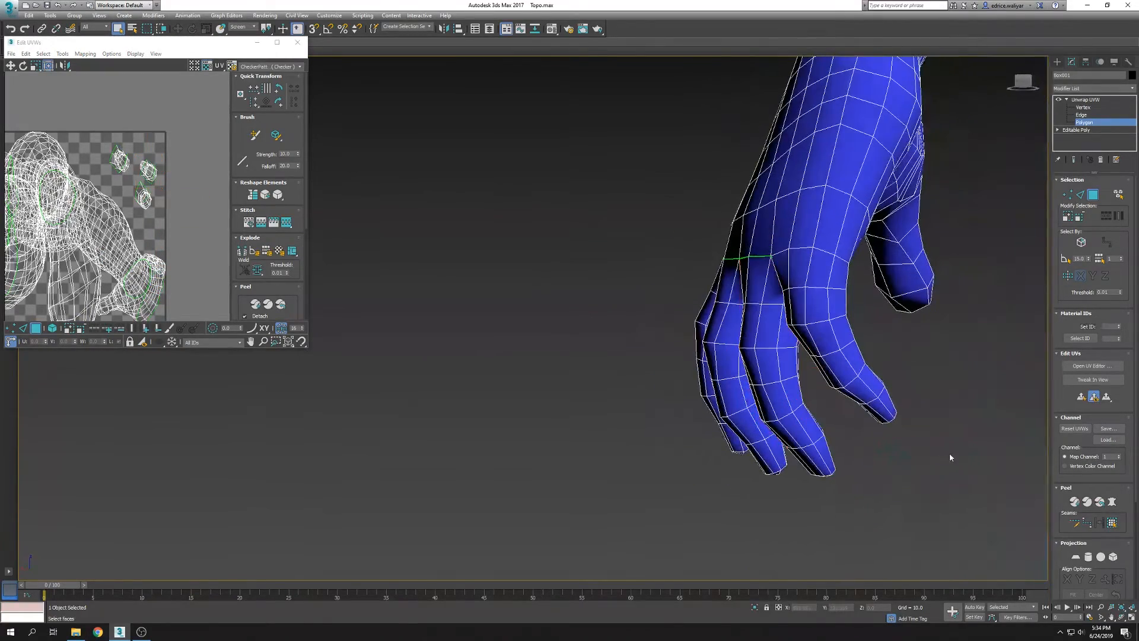
{"action": "middle_click_drag", "start_coordinate": [149, 261], "coordinate": [124, 264]}
{"action": "key", "text": "ctrl+Page_Up"}
{"action": "key", "text": "ctrl+Page_Up"}
{"action": "key", "text": "ctrl+Page_Up"}
{"action": "right_click", "coordinate": [132, 252]}
{"action": "left_click", "coordinate": [119, 276]}
Select the thumb's polygons up to the wrist seam, break off their UVs and move them away from the body layout
{"action": "middle_click_drag", "start_coordinate": [855, 522], "coordinate": [712, 522], "text": "alt"}
{"action": "scroll", "coordinate": [552, 516], "scroll_direction": "down", "scroll_amount": 5}
{"action": "key", "text": "ctrl+Page_Down"}
{"action": "key", "text": "ctrl+Page_Down"}
{"action": "key", "text": "ctrl+Page_Down"}
{"action": "mouse_move", "coordinate": [553, 522]}
{"action": "middle_mouse_down", "text": "alt"}
{"action": "mouse_move", "coordinate": [643, 433]}
{"action": "mouse_move", "coordinate": [564, 516]}
{"action": "middle_mouse_up", "text": "alt"}
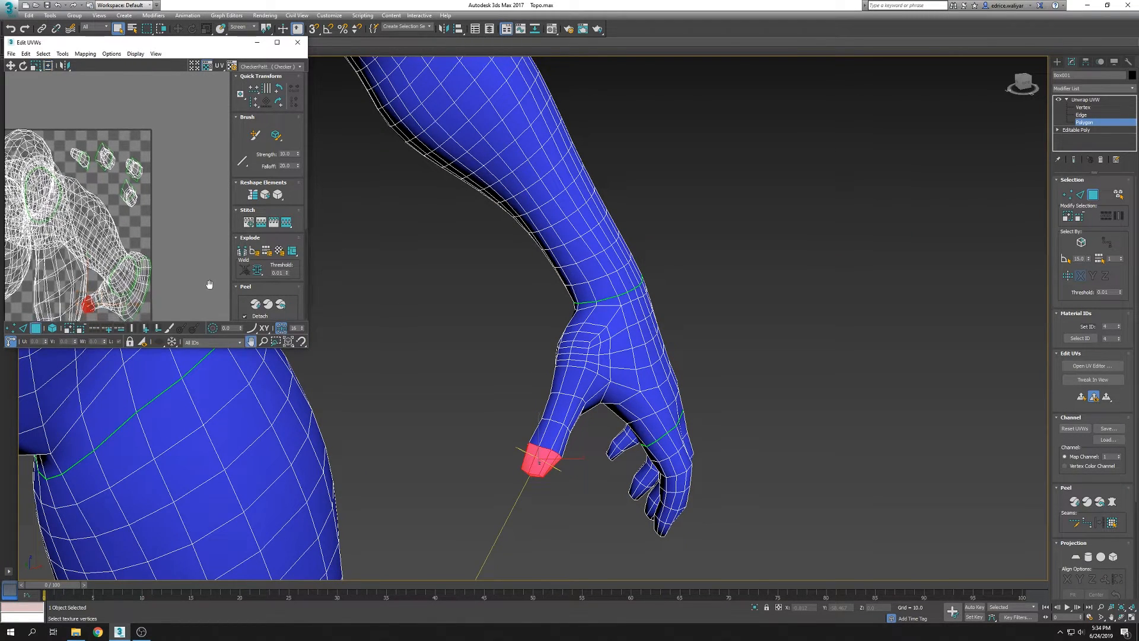
{"action": "left_click", "coordinate": [70, 329]}
{"action": "left_click", "coordinate": [69, 328]}
{"action": "middle_click_drag", "start_coordinate": [534, 475], "coordinate": [558, 380], "text": "alt"}
{"action": "key", "text": "ctrl+Page_Up"}
{"action": "scroll", "coordinate": [118, 267], "scroll_direction": "up", "scroll_amount": 2}
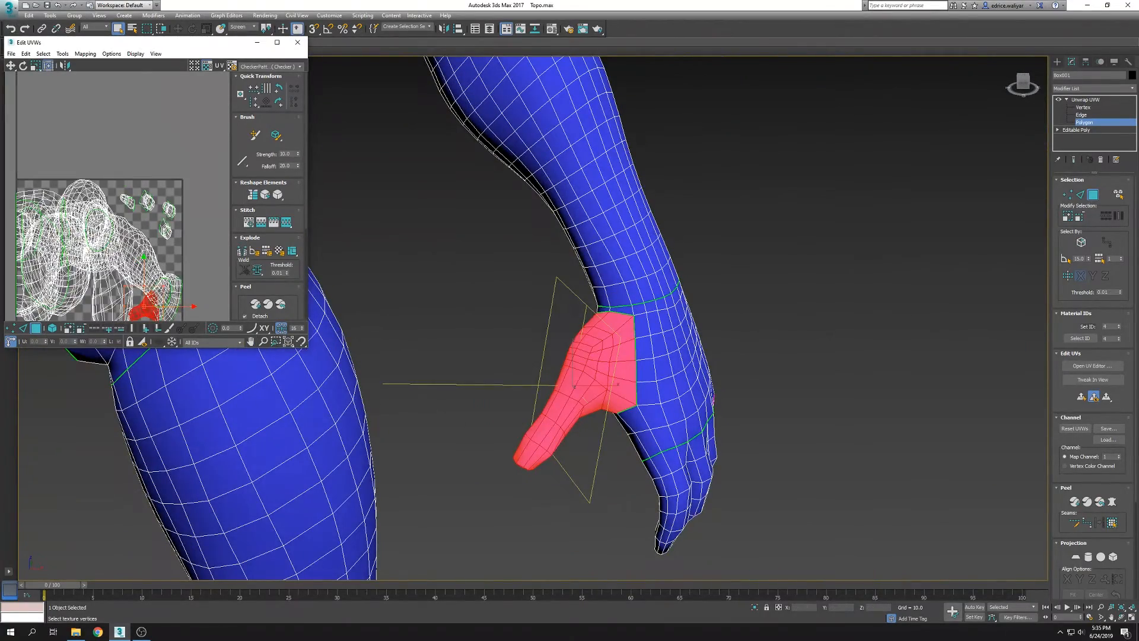
{"action": "left_click", "coordinate": [152, 239]}
Check the hand's seams, close the UV editor and add a Symmetry modifier to the half body
{"action": "middle_click_drag", "start_coordinate": [683, 415], "coordinate": [755, 452], "text": "alt"}
{"action": "scroll", "coordinate": [712, 451], "scroll_direction": "up", "scroll_amount": 3}
{"action": "left_click", "coordinate": [655, 450]}
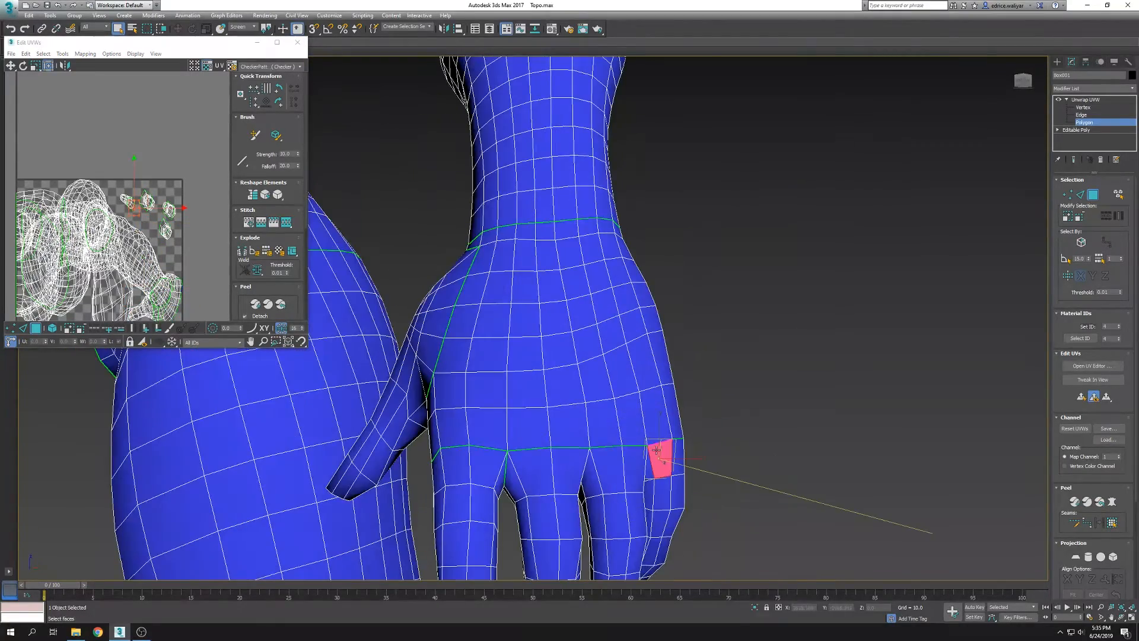
{"action": "left_click", "coordinate": [764, 532]}
{"action": "scroll", "coordinate": [764, 532], "scroll_direction": "down", "scroll_amount": 10}
{"action": "middle_click_drag", "start_coordinate": [836, 508], "coordinate": [809, 411], "text": "alt"}
{"action": "middle_click_drag", "start_coordinate": [861, 283], "coordinate": [831, 367], "text": "alt"}
{"action": "left_click", "coordinate": [298, 42]}
{"action": "left_click", "coordinate": [1131, 88]}
{"action": "left_click_drag", "start_coordinate": [1133, 136], "coordinate": [1133, 361]}
{"action": "left_click", "coordinate": [1092, 474]}
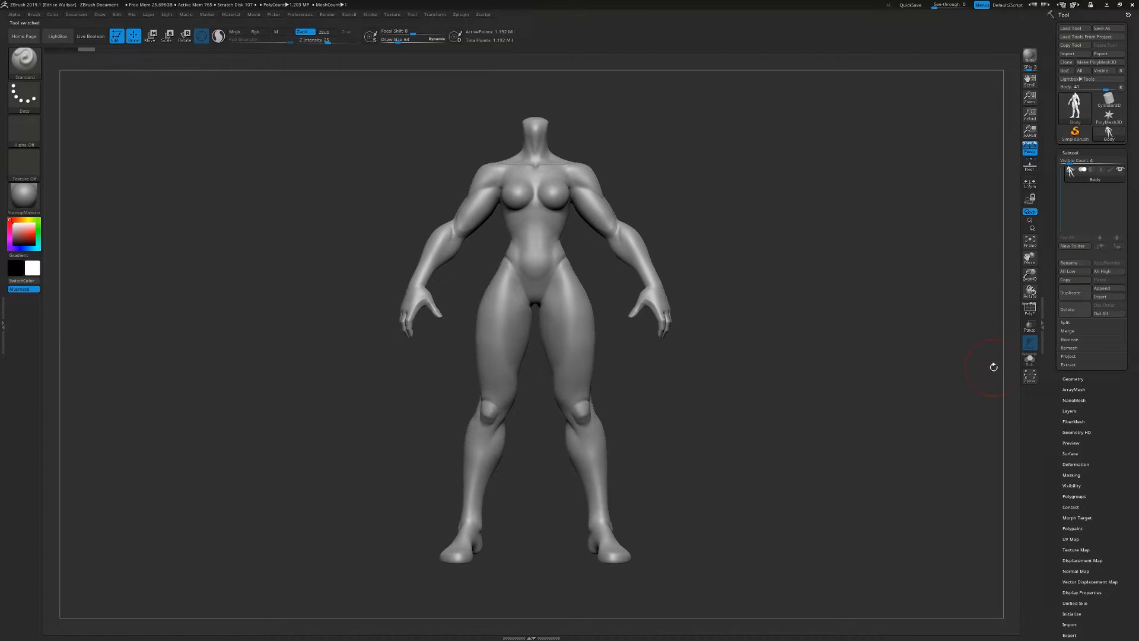
Switch to ZBrush, append a PolyMesh3D subtool to the Body tool and select the new subtool
{"action": "left_click_drag", "start_coordinate": [1031, 259], "coordinate": [1012, 301]}
{"action": "right_click_drag", "start_coordinate": [984, 338], "coordinate": [802, 366]}
{"action": "right_click", "coordinate": [981, 350]}
{"action": "left_click", "coordinate": [1102, 288]}
{"action": "left_click", "coordinate": [890, 332]}
{"action": "left_click", "coordinate": [1095, 188]}
Import the Low_Body mesh into the new subtool, hide the Body subtool and show the polyframe
{"action": "left_click", "coordinate": [1073, 54]}
{"action": "double_click", "coordinate": [419, 107]}
{"action": "left_click", "coordinate": [1120, 170]}
{"action": "key", "text": "shift+f"}
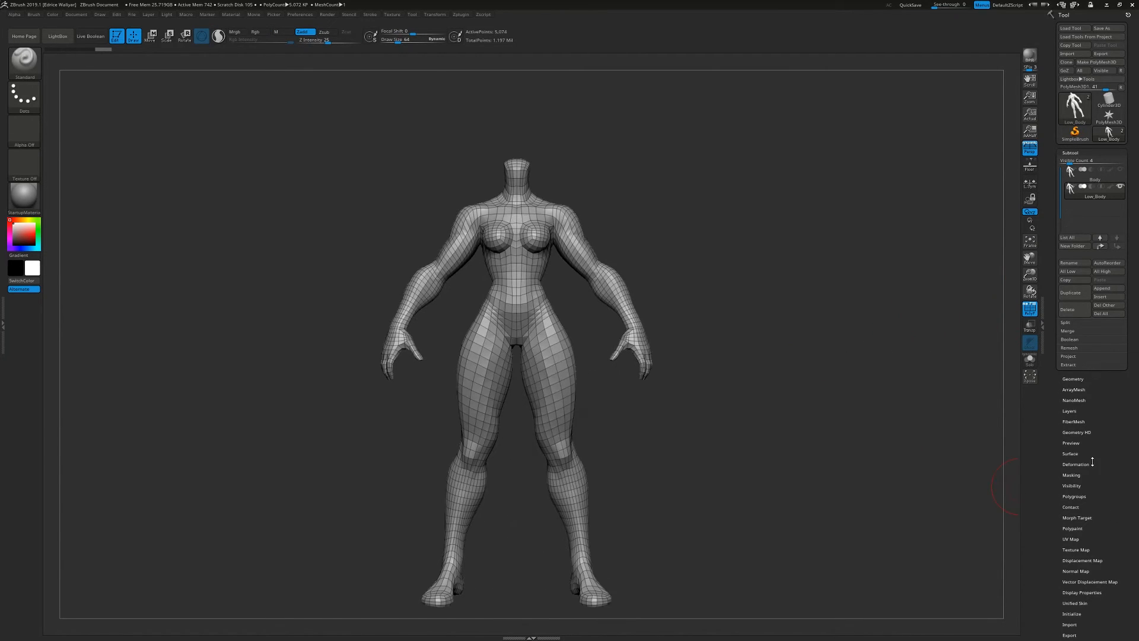
Create polygroups from the Low_Body UV islands with Auto Groups With UV, and try merging similar groups
{"action": "left_click", "coordinate": [1075, 496]}
{"action": "left_click", "coordinate": [1074, 297]}
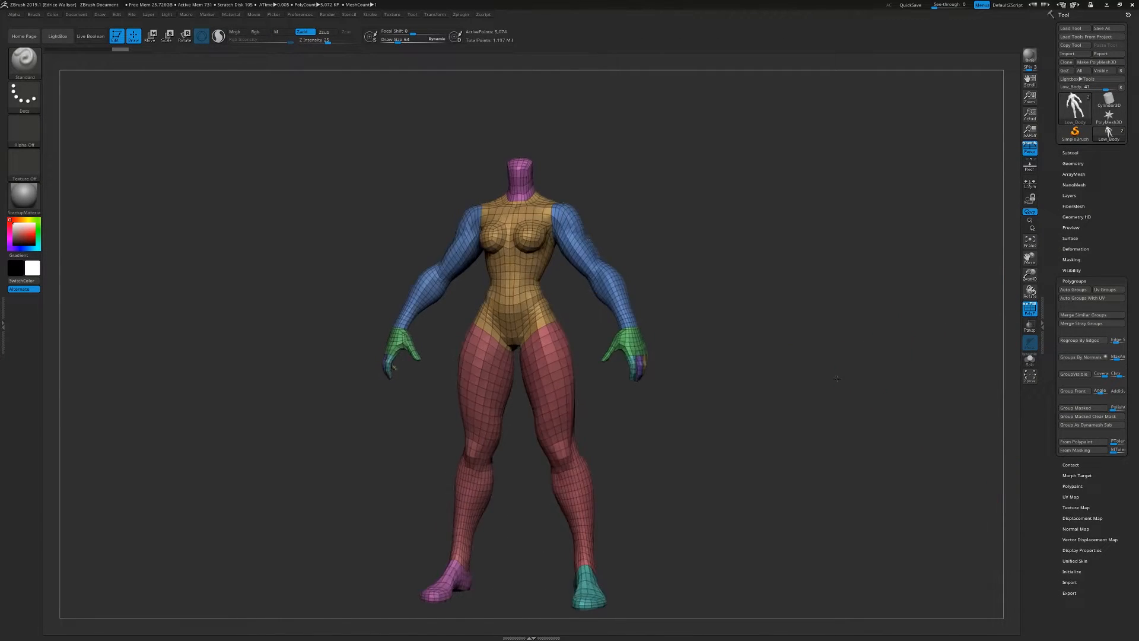
{"action": "right_click_drag", "start_coordinate": [949, 314], "coordinate": [964, 359]}
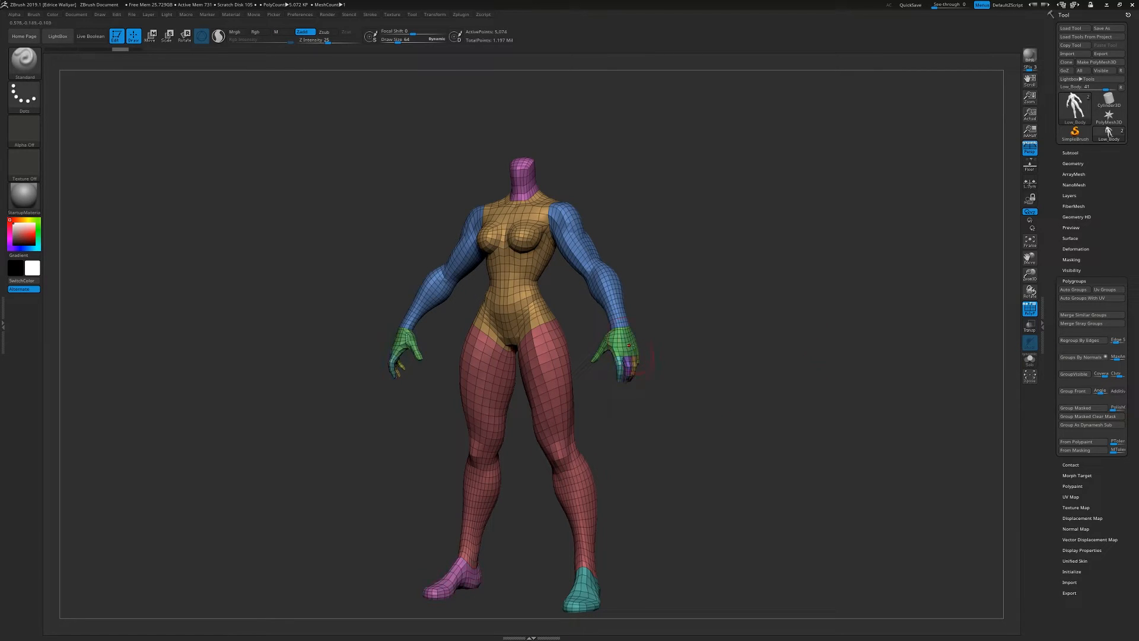
{"action": "left_click", "coordinate": [1083, 314]}
{"action": "key", "text": "ctrl+z"}
Hide every part of Low_Body except the two legs and group them into one polygroup
{"action": "left_click_drag", "start_coordinate": [829, 343], "coordinate": [848, 345]}
{"action": "left_click", "coordinate": [590, 283], "text": "ctrl+shift"}
{"action": "left_click", "coordinate": [588, 282], "text": "ctrl+shift"}
{"action": "left_click", "coordinate": [435, 273], "text": "ctrl+shift"}
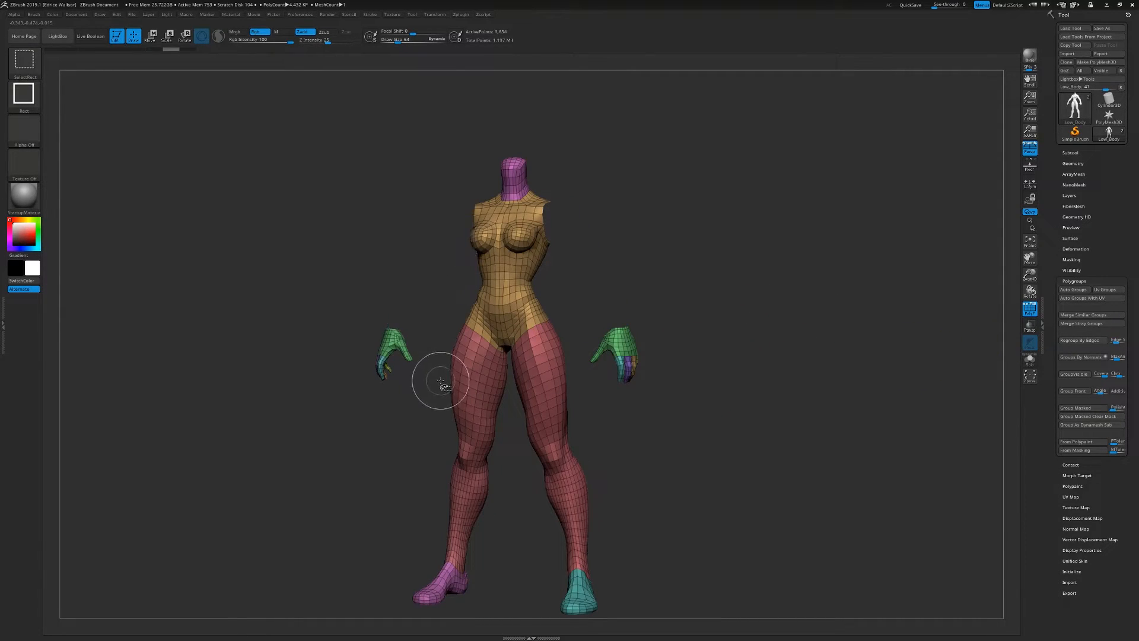
{"action": "left_click", "coordinate": [500, 231], "text": "ctrl+shift"}
{"action": "left_click", "coordinate": [511, 185], "text": "ctrl+shift"}
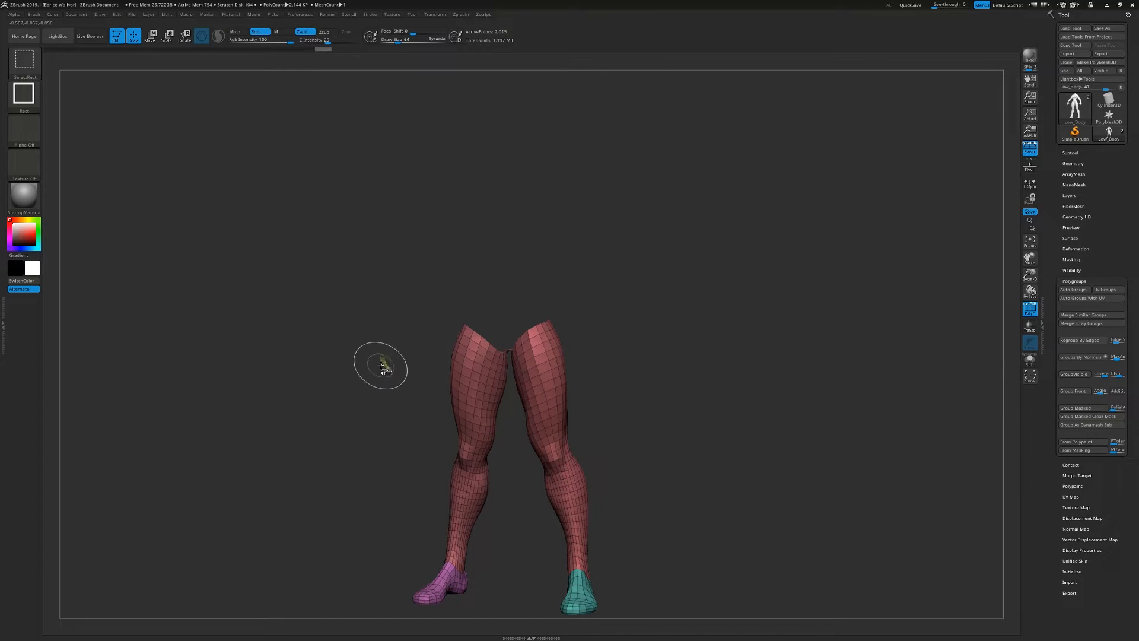
{"action": "left_click", "coordinate": [439, 587], "text": "ctrl+shift"}
{"action": "left_click", "coordinate": [578, 592], "text": "ctrl+shift"}
{"action": "left_click", "coordinate": [1080, 375]}
Isolate both feet, assign them a shared polygroup and show the whole mesh again
{"action": "left_click", "coordinate": [618, 557], "text": "ctrl+shift"}
{"action": "left_click", "coordinate": [445, 541], "text": "ctrl+shift"}
{"action": "left_click_drag", "start_coordinate": [328, 110], "coordinate": [649, 447], "text": "ctrl+alt+shift"}
{"action": "left_click", "coordinate": [1080, 375]}
{"action": "left_click", "coordinate": [699, 427], "text": "ctrl+shift"}
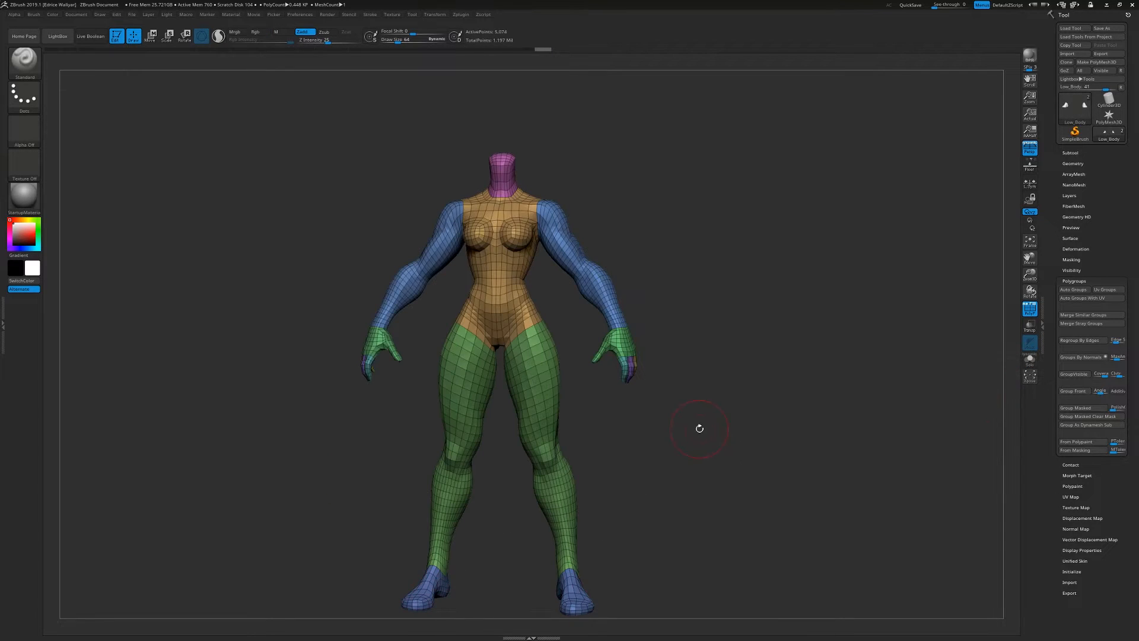
Isolate both arms to check that they share a polygroup, and restore the full mesh
{"action": "left_click", "coordinate": [623, 325], "text": "ctrl+shift"}
{"action": "left_click", "coordinate": [653, 322], "text": "ctrl+shift"}
{"action": "left_click", "coordinate": [503, 218], "text": "ctrl+alt+shift"}
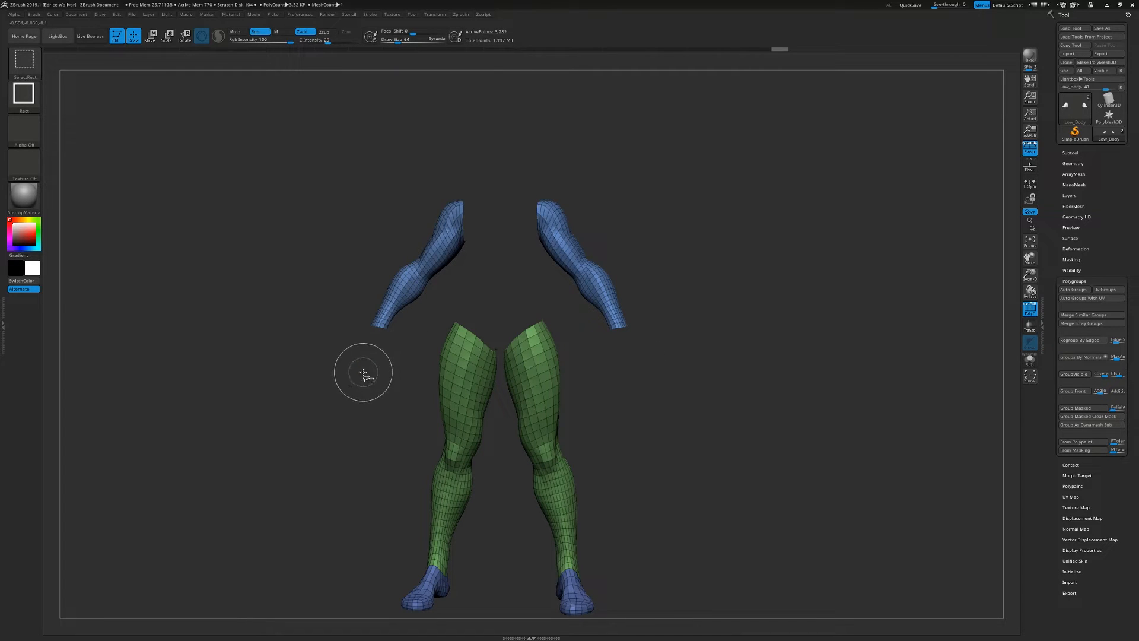
{"action": "left_click", "coordinate": [463, 389], "text": "ctrl+alt+shift"}
{"action": "left_click", "coordinate": [432, 595], "text": "ctrl+alt+shift"}
{"action": "left_click", "coordinate": [887, 376], "text": "ctrl+shift"}
Isolate the torso to check its polygroup and unhide the rest of the body
{"action": "left_click_drag", "start_coordinate": [734, 360], "coordinate": [517, 252]}
{"action": "left_click", "coordinate": [503, 181], "text": "ctrl+shift"}
{"action": "left_click", "coordinate": [490, 240], "text": "ctrl+shift"}
{"action": "left_click", "coordinate": [525, 285], "text": "ctrl+shift"}
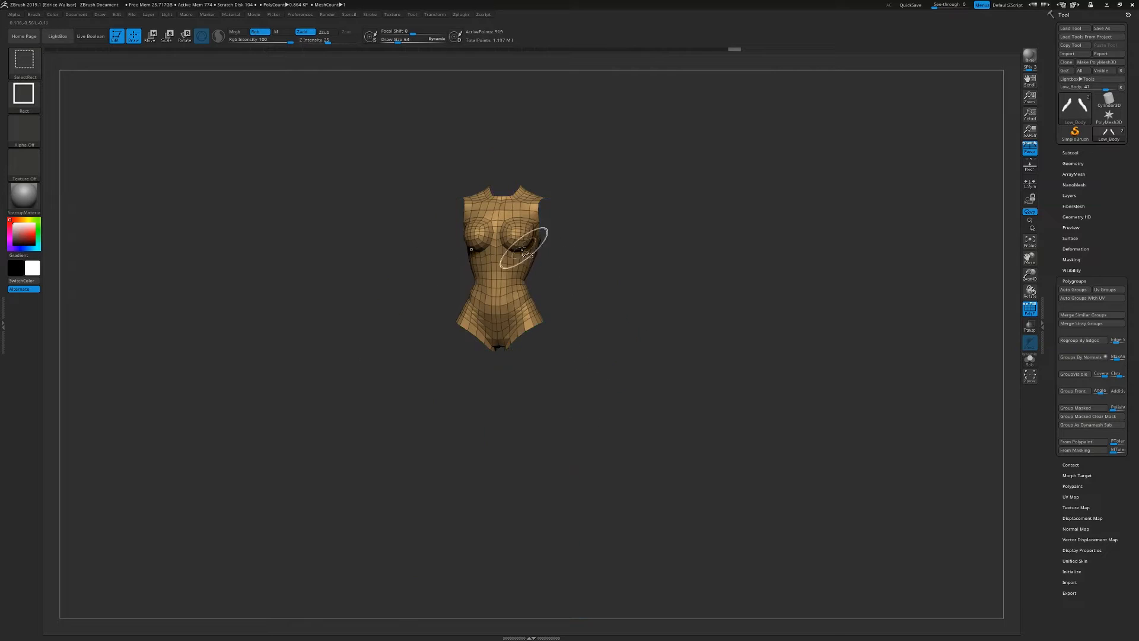
{"action": "left_click", "coordinate": [551, 252], "text": "ctrl+shift"}
Hide everything but the hands and compare the finger polygroups on both sides
{"action": "left_click", "coordinate": [515, 231], "text": "ctrl+alt+shift"}
{"action": "left_click", "coordinate": [505, 180], "text": "ctrl+alt+shift"}
{"action": "left_click", "coordinate": [550, 226], "text": "ctrl+alt+shift"}
{"action": "left_click", "coordinate": [552, 383], "text": "ctrl+alt+shift"}
{"action": "left_click", "coordinate": [572, 581], "text": "ctrl+alt+shift"}
{"action": "left_click_drag", "start_coordinate": [572, 581], "coordinate": [692, 342]}
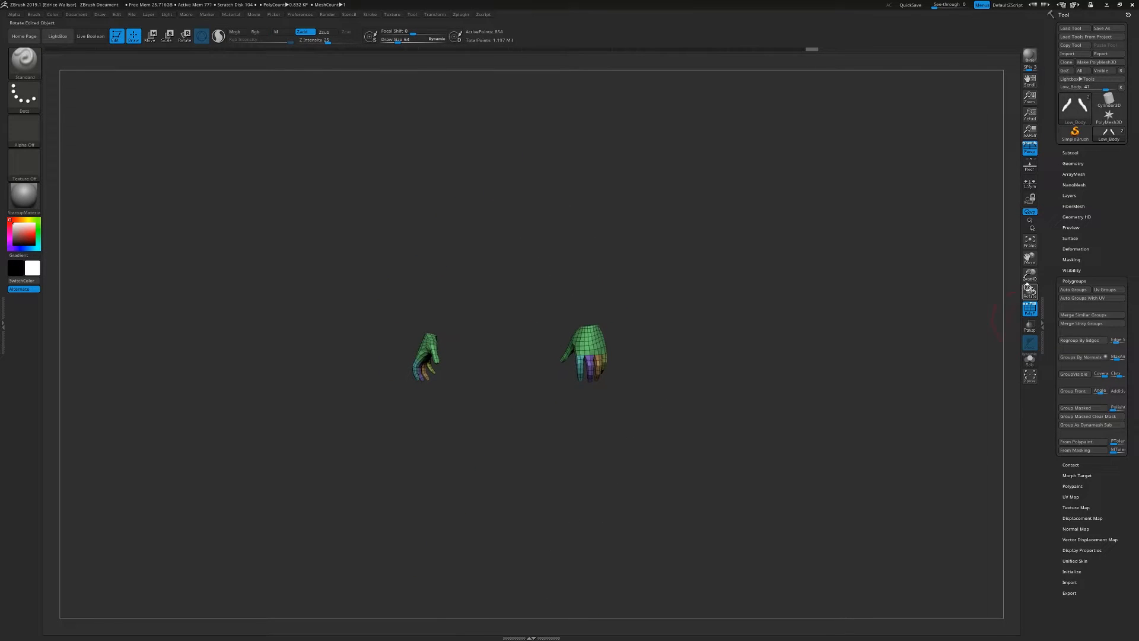
{"action": "left_click_drag", "start_coordinate": [1031, 290], "coordinate": [903, 277]}
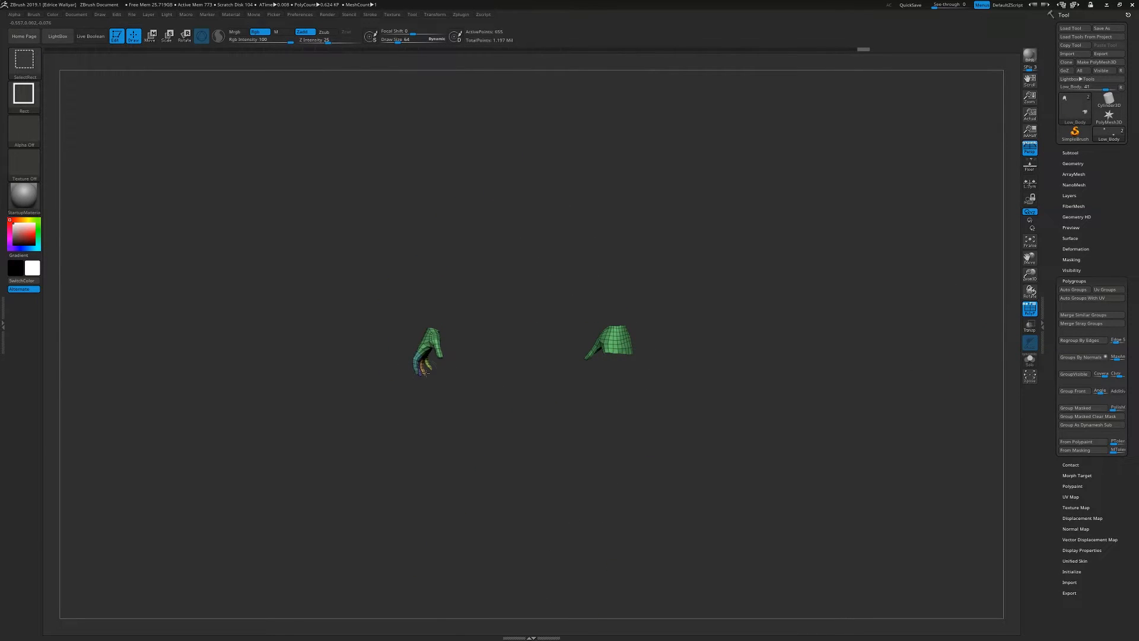
{"action": "left_click_drag", "start_coordinate": [421, 378], "coordinate": [512, 406]}
{"action": "left_click", "coordinate": [801, 393], "text": "ctrl+shift"}
{"action": "left_click_drag", "start_coordinate": [801, 393], "coordinate": [700, 361]}
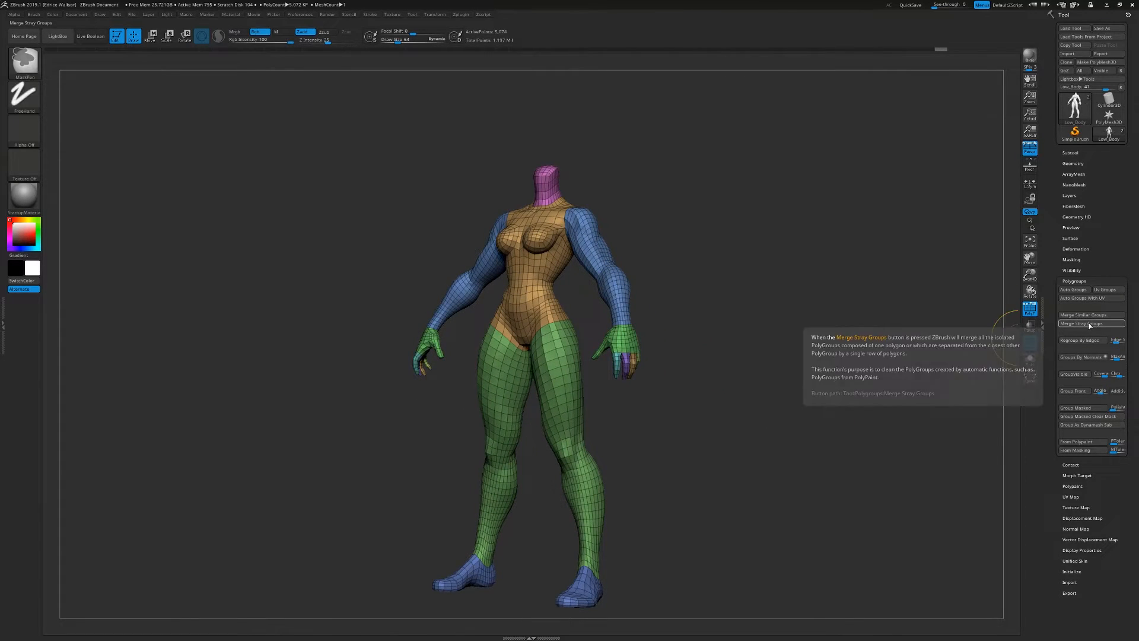
Undo the last two operations and hide the larger body groups to examine the finger polygroups
{"action": "double_click", "coordinate": [620, 338], "text": "ctrl+shift"}
{"action": "left_click", "coordinate": [694, 355], "text": "ctrl+shift"}
{"action": "key", "text": "ctrl+z"}
{"action": "key", "text": "ctrl+z"}
{"action": "left_click_drag", "start_coordinate": [745, 374], "coordinate": [836, 439]}
{"action": "left_click", "coordinate": [639, 286], "text": "ctrl+shift"}
{"action": "left_click", "coordinate": [555, 255], "text": "ctrl+shift"}
{"action": "left_click", "coordinate": [567, 329], "text": "ctrl+shift"}
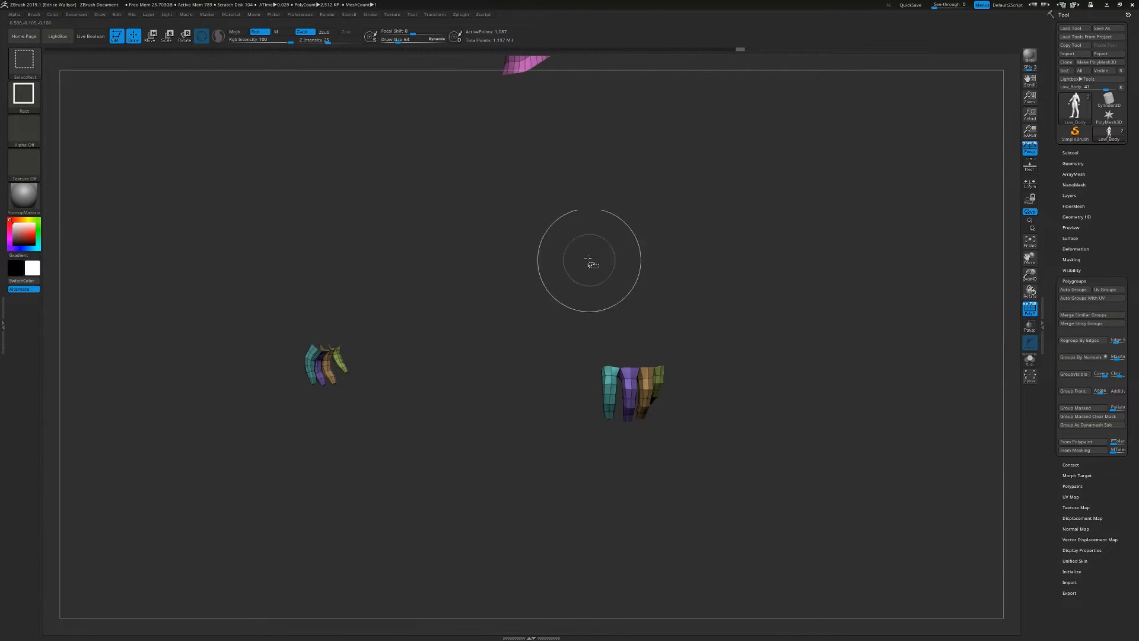
{"action": "left_click_drag", "start_coordinate": [927, 303], "coordinate": [931, 252], "text": "alt"}
{"action": "left_click", "coordinate": [931, 251], "text": "ctrl+shift"}
Isolate the index fingers of both hands, group them into one polygroup and unhide the mesh
{"action": "left_click", "coordinate": [522, 165], "text": "ctrl+shift"}
{"action": "left_click", "coordinate": [522, 166], "text": "ctrl+shift"}
{"action": "left_click", "coordinate": [519, 237], "text": "ctrl+shift"}
{"action": "left_click", "coordinate": [554, 262], "text": "ctrl+shift"}
{"action": "left_click", "coordinate": [537, 391], "text": "ctrl+shift"}
{"action": "left_click", "coordinate": [475, 573], "text": "ctrl+shift"}
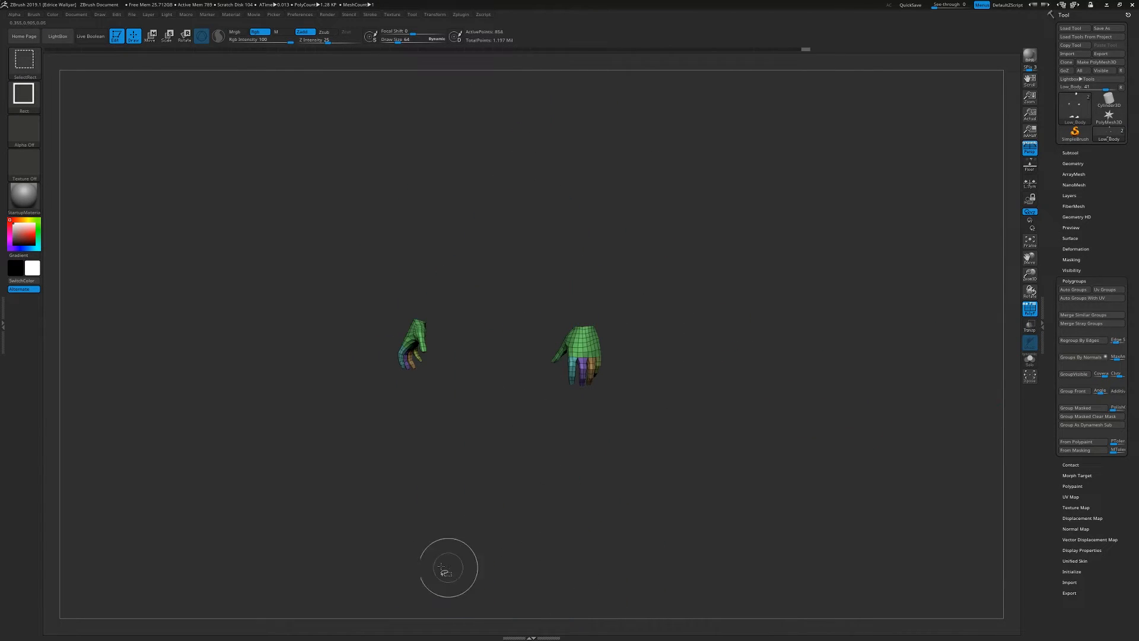
{"action": "left_click", "coordinate": [584, 338], "text": "ctrl+shift"}
{"action": "left_click", "coordinate": [590, 384], "text": "ctrl+shift"}
{"action": "left_click", "coordinate": [525, 375], "text": "ctrl+shift"}
{"action": "left_click", "coordinate": [912, 466], "text": "ctrl+shift"}
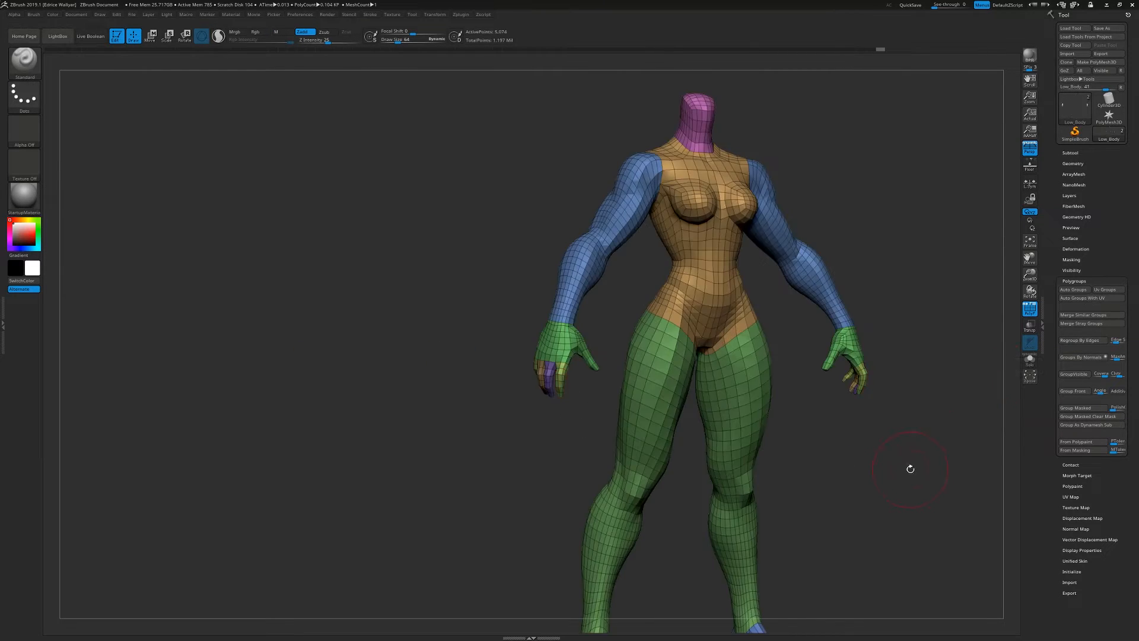
Hide all groups except the middle fingers of both hands, give them one polygroup and unhide the mesh
{"action": "left_click_drag", "start_coordinate": [910, 468], "coordinate": [954, 452]}
{"action": "left_click", "coordinate": [920, 348], "text": "ctrl+shift"}
{"action": "left_click", "coordinate": [920, 348], "text": "ctrl+shift"}
{"action": "left_click", "coordinate": [914, 378], "text": "ctrl+shift"}
{"action": "left_click", "coordinate": [880, 270], "text": "ctrl+shift"}
{"action": "left_click", "coordinate": [836, 265], "text": "ctrl+shift"}
{"action": "left_click", "coordinate": [746, 120], "text": "ctrl+shift"}
{"action": "left_click", "coordinate": [752, 243], "text": "ctrl+shift"}
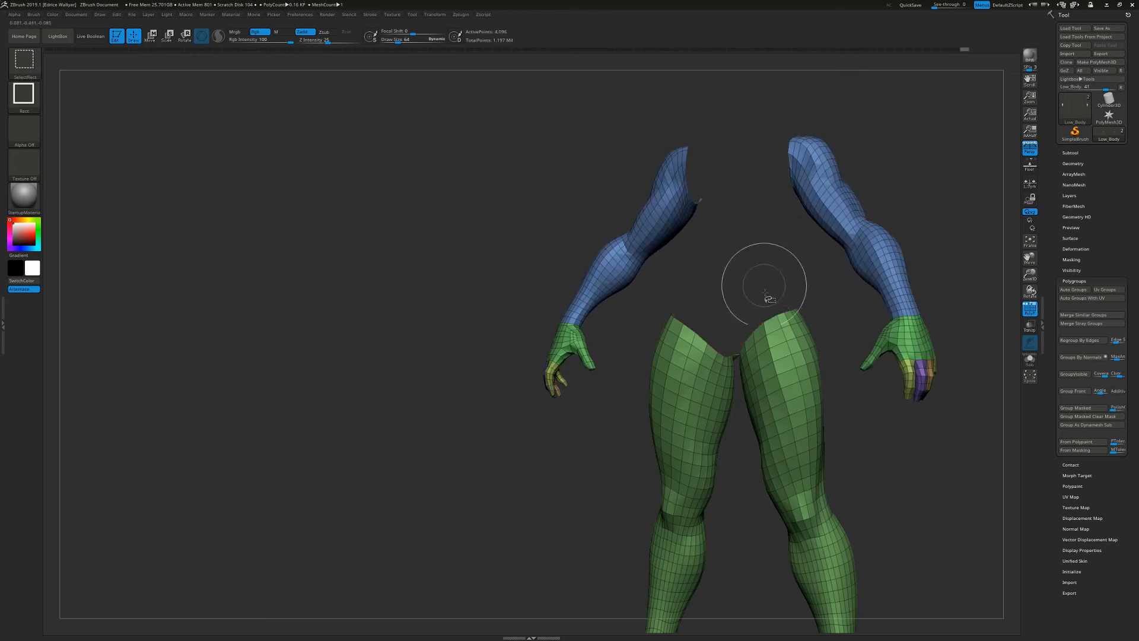
{"action": "left_click", "coordinate": [781, 350], "text": "ctrl+shift"}
{"action": "left_click", "coordinate": [881, 273], "text": "ctrl+shift"}
{"action": "left_click", "coordinate": [905, 357], "text": "ctrl+shift"}
{"action": "left_click", "coordinate": [907, 380], "text": "ctrl+shift"}
{"action": "mouse_move", "coordinate": [931, 380]}
{"action": "right_mouse_down"}
{"action": "mouse_move", "coordinate": [946, 376]}
{"action": "mouse_move", "coordinate": [920, 498]}
{"action": "mouse_move", "coordinate": [929, 214]}
{"action": "right_mouse_up"}
{"action": "left_click", "coordinate": [918, 506], "text": "ctrl+shift"}
{"action": "right_click_drag", "start_coordinate": [929, 214], "coordinate": [724, 444], "text": "alt"}
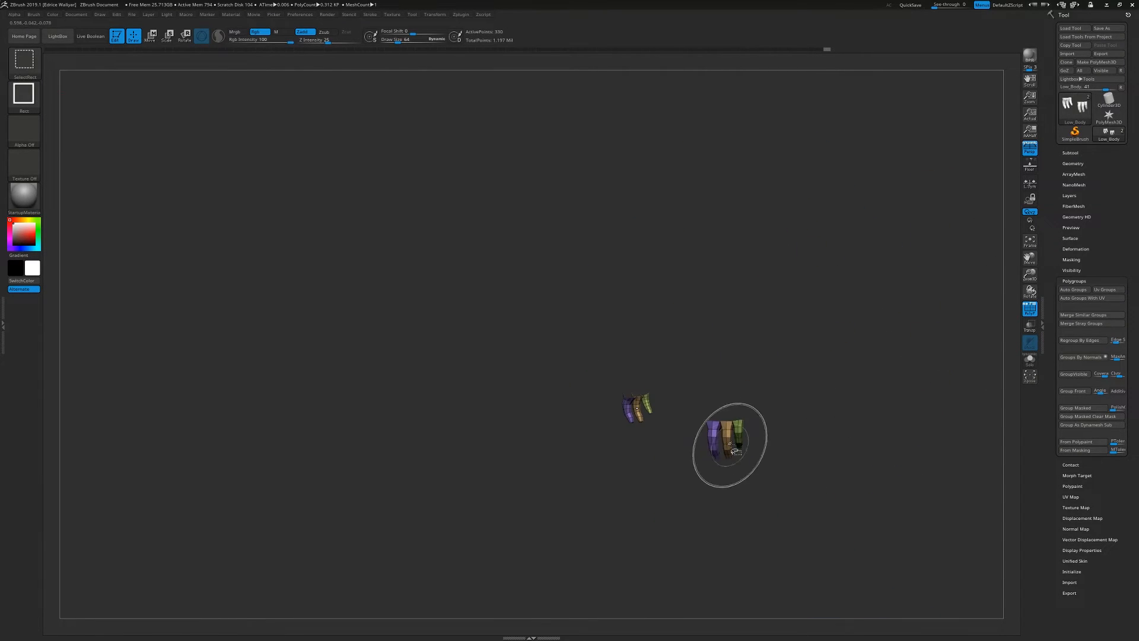
{"action": "left_click", "coordinate": [919, 400], "text": "ctrl+shift"}
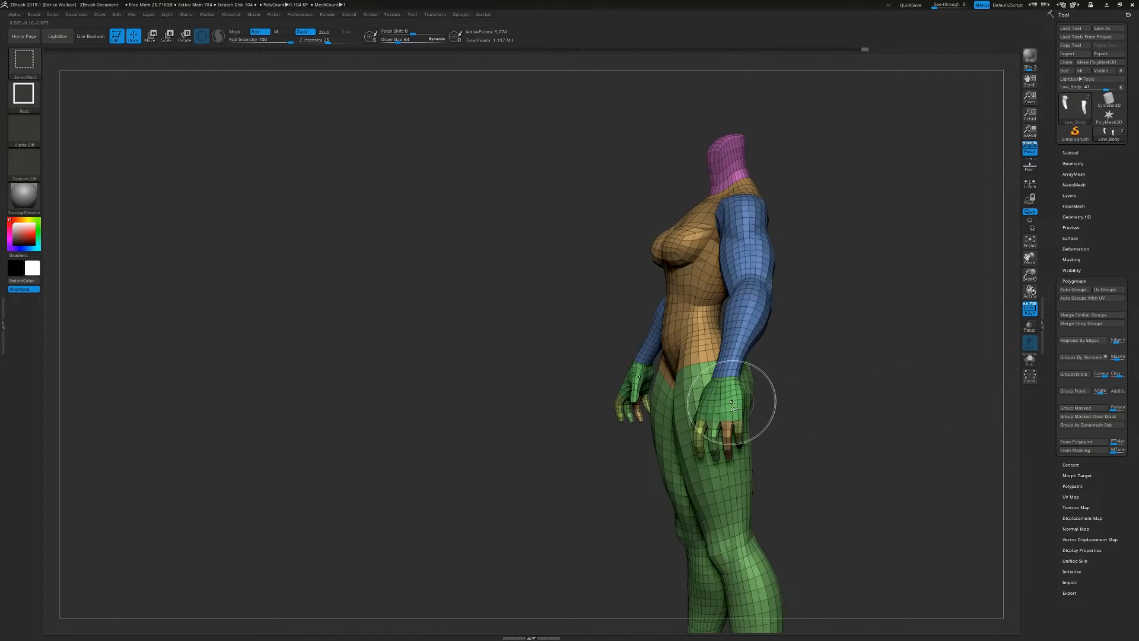
Isolate the ring fingers of both hands, group them as one polygroup and show the full body
{"action": "left_click", "coordinate": [732, 356], "text": "ctrl+shift"}
{"action": "left_click", "coordinate": [734, 388], "text": "ctrl+shift"}
{"action": "left_click", "coordinate": [733, 267], "text": "ctrl+shift"}
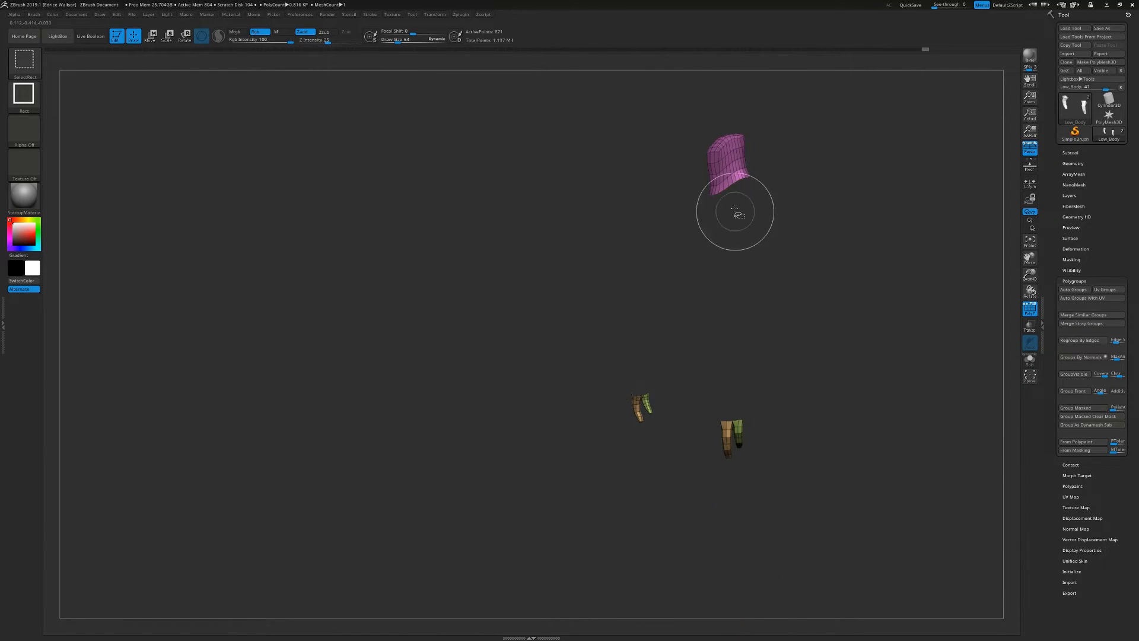
{"action": "left_click", "coordinate": [728, 174], "text": "ctrl+shift"}
{"action": "left_click", "coordinate": [649, 410], "text": "ctrl+shift"}
{"action": "right_click_drag", "start_coordinate": [649, 412], "coordinate": [709, 638], "text": "ctrl"}
{"action": "left_click", "coordinate": [655, 555], "text": "ctrl+shift"}
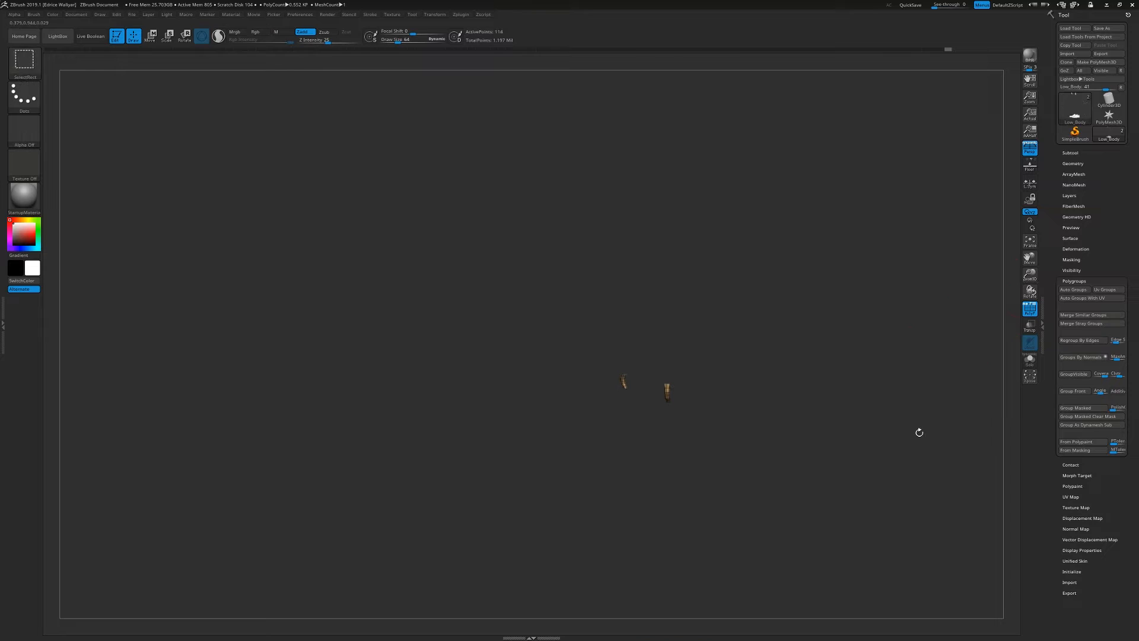
{"action": "left_click", "coordinate": [1085, 378]}
{"action": "left_click", "coordinate": [860, 397], "text": "ctrl+shift"}
Group the little fingers of both hands into one polygroup and show the complete body without the polyframe
{"action": "left_click", "coordinate": [686, 406], "text": "ctrl+shift"}
{"action": "left_click", "coordinate": [685, 402], "text": "ctrl+shift"}
{"action": "left_click", "coordinate": [680, 333], "text": "ctrl+shift"}
{"action": "left_click", "coordinate": [672, 302], "text": "ctrl+shift"}
{"action": "left_click", "coordinate": [670, 256], "text": "ctrl+shift"}
{"action": "left_click", "coordinate": [659, 552], "text": "ctrl+shift"}
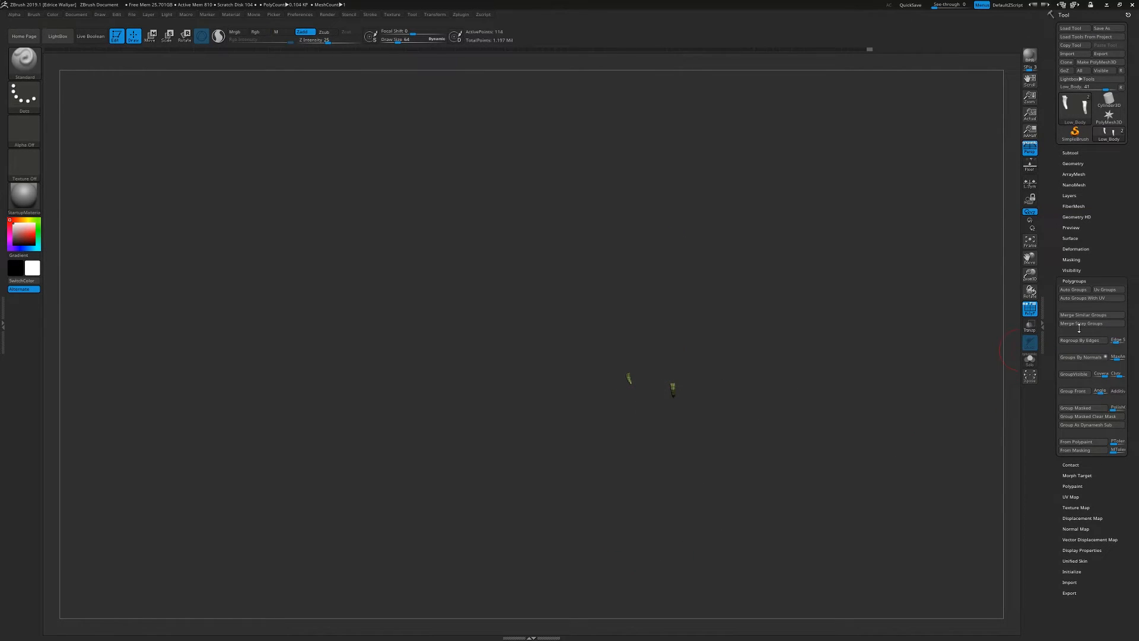
{"action": "left_click", "coordinate": [1080, 378]}
{"action": "left_click", "coordinate": [912, 394], "text": "ctrl+shift"}
{"action": "key", "text": "f"}
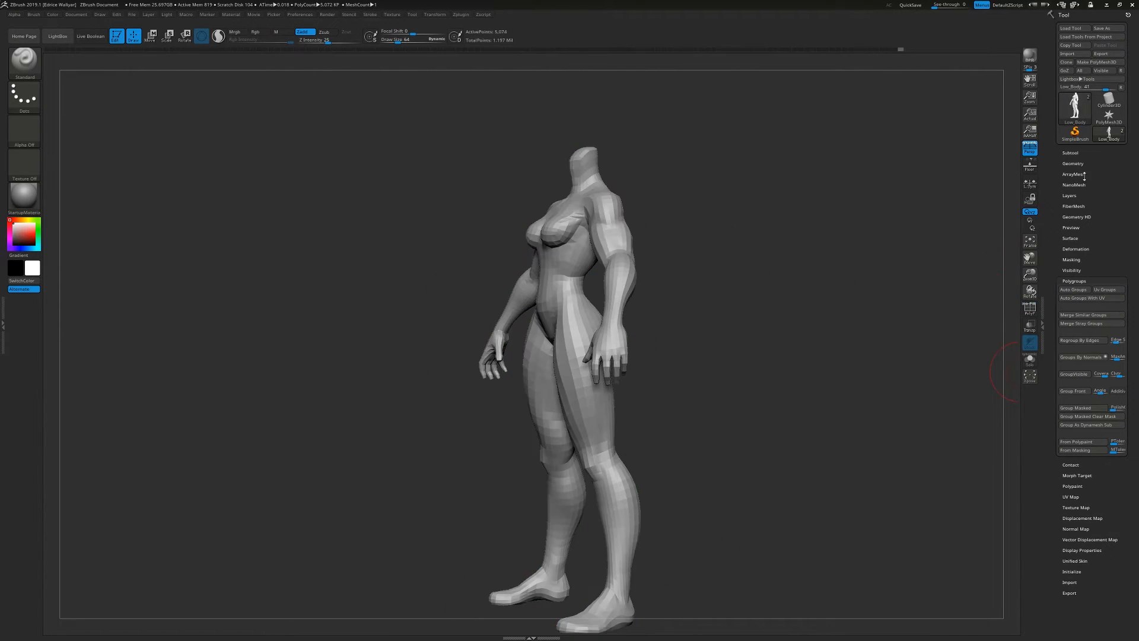
Show the Body subtool with Low_Body, subdivide Low_Body and project all of Body's detail onto it
{"action": "left_click", "coordinate": [1070, 153]}
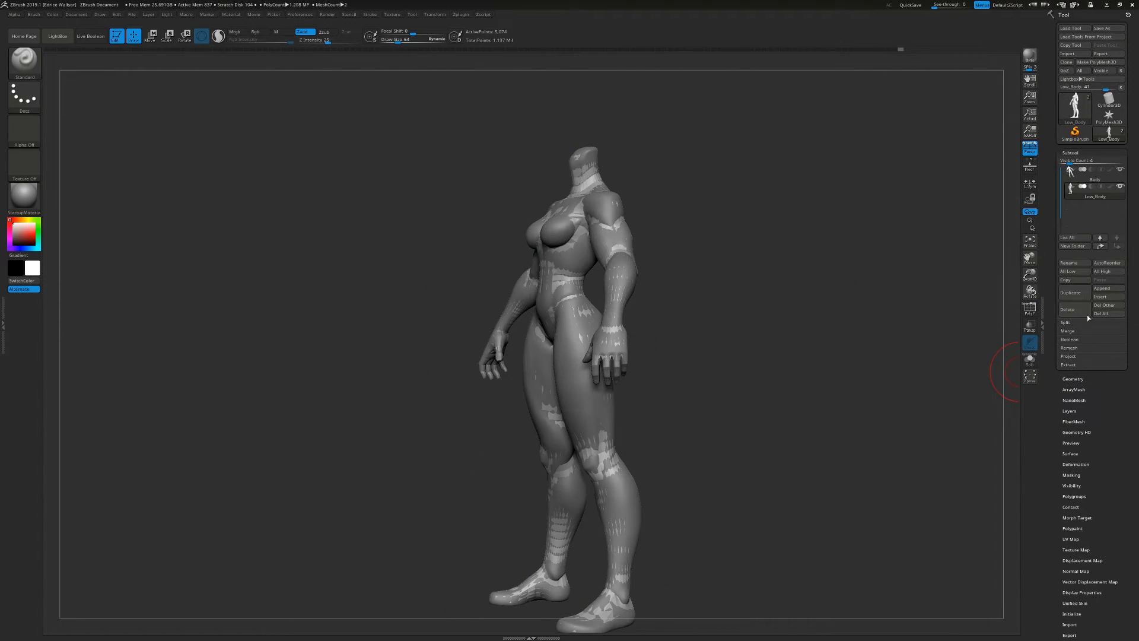
{"action": "left_click", "coordinate": [1069, 356]}
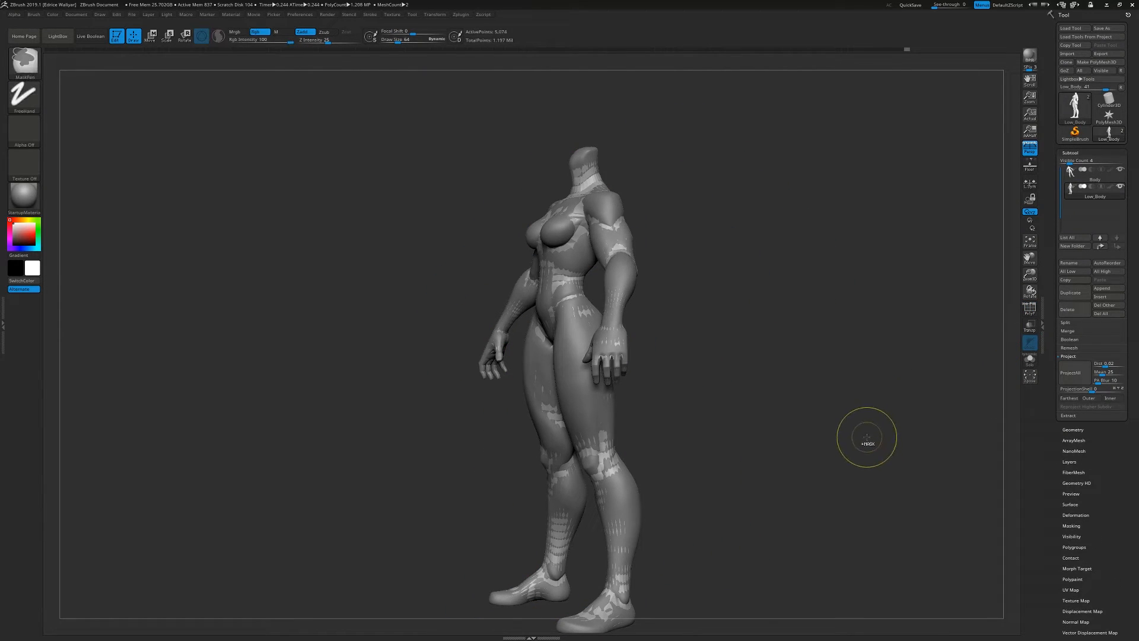
{"action": "left_click", "coordinate": [1076, 373]}
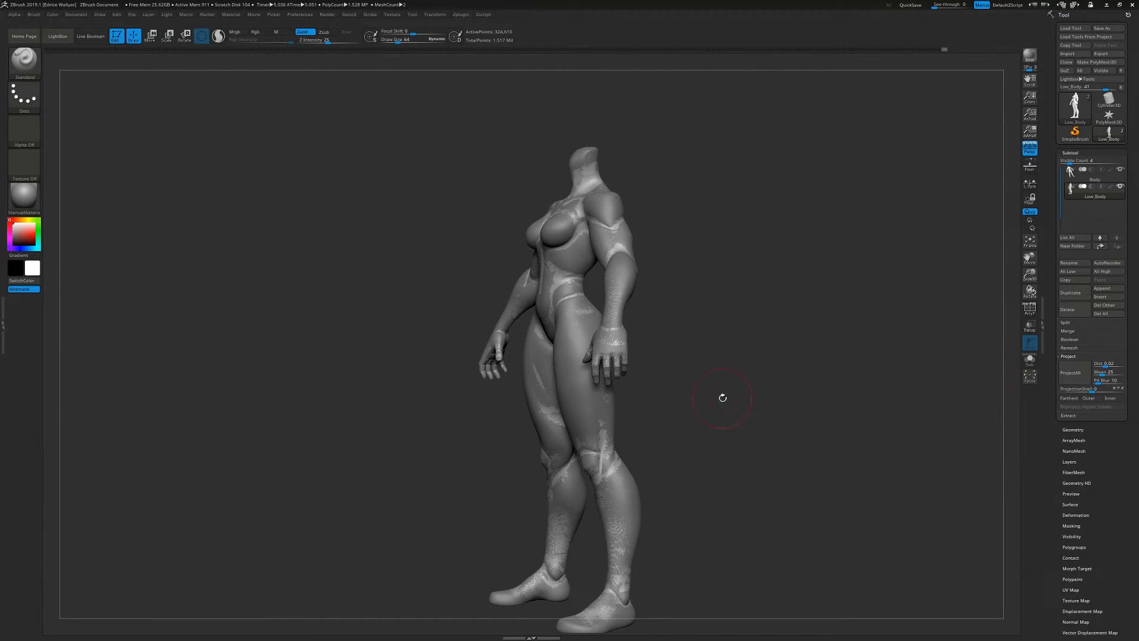
Divide Low_Body once more and run ProjectAll again to capture the finer detail
{"action": "left_click_drag", "start_coordinate": [722, 397], "coordinate": [751, 407]}
{"action": "key", "text": "ctrl+d"}
{"action": "left_click", "coordinate": [1076, 375]}
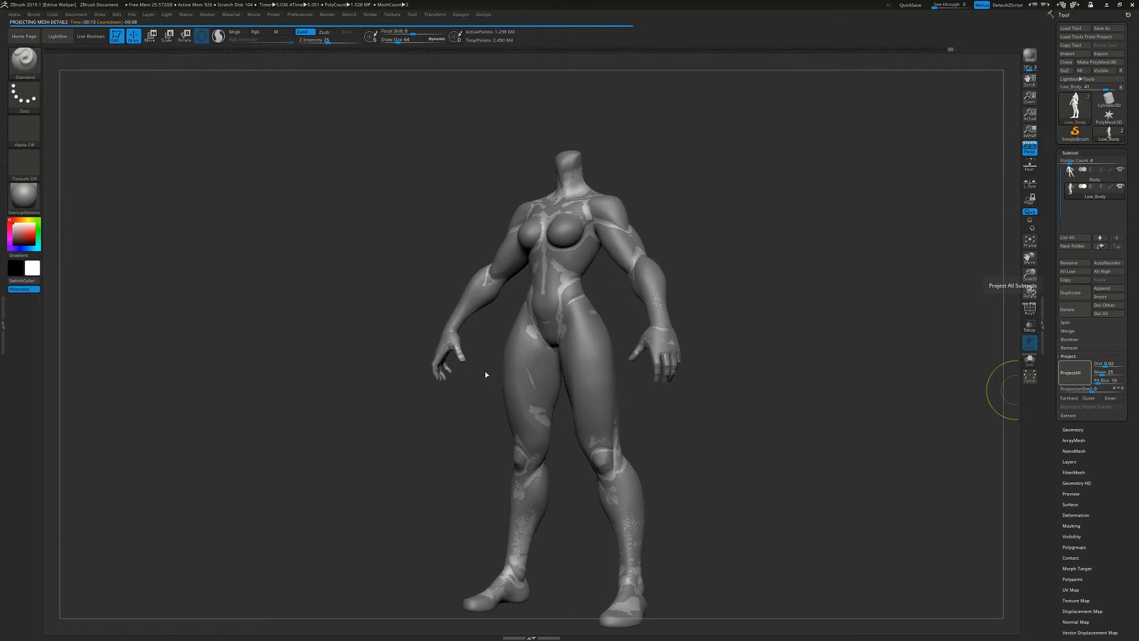
{"action": "left_click_drag", "start_coordinate": [821, 412], "coordinate": [896, 354], "text": "shift"}
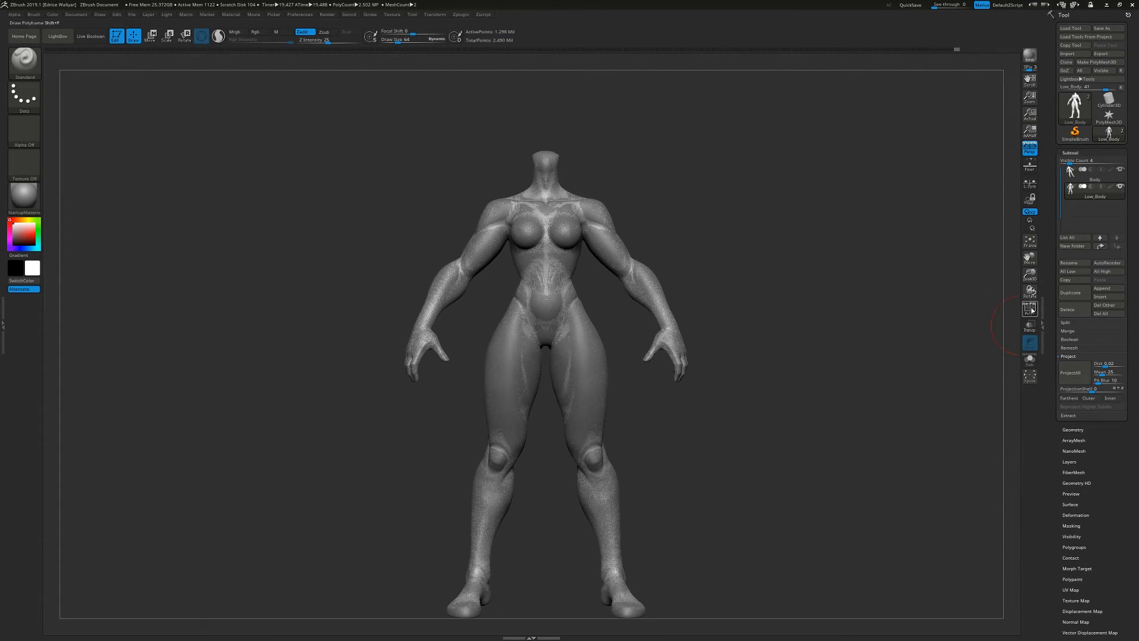
Check the projected mesh from behind with the polyframe on, turn the polyframe off and hide the Body subtool
{"action": "left_click", "coordinate": [1030, 308]}
{"action": "left_click_drag", "start_coordinate": [1030, 275], "coordinate": [1030, 305]}
{"action": "left_click_drag", "start_coordinate": [944, 250], "coordinate": [852, 350], "text": "alt"}
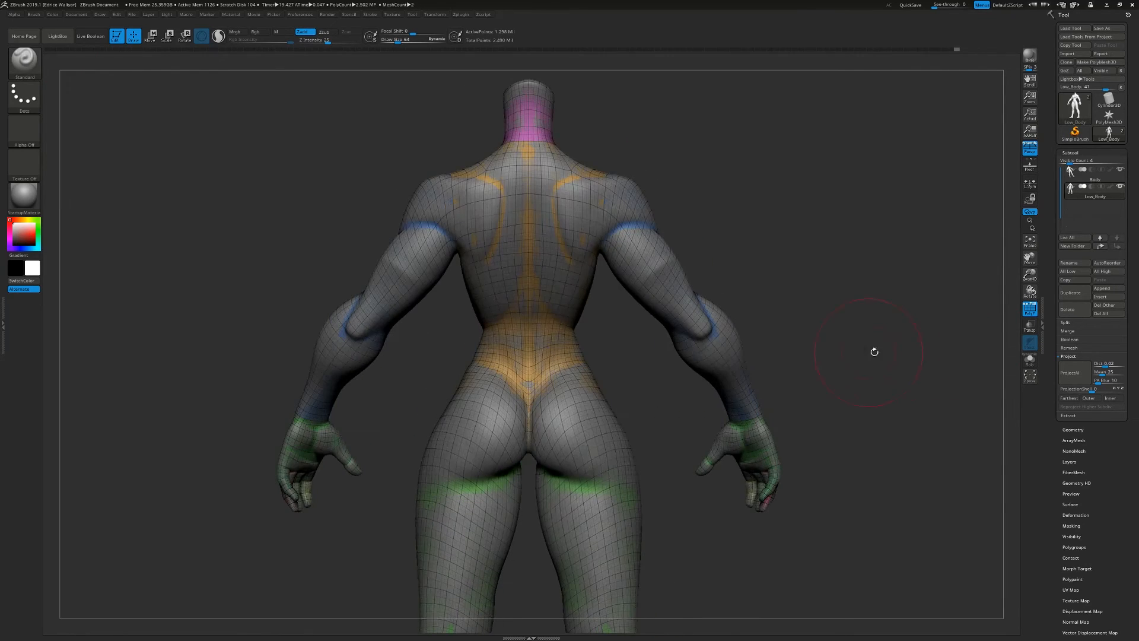
{"action": "left_click", "coordinate": [1029, 308]}
{"action": "left_click", "coordinate": [1120, 187]}
Isolate the torso and arm polygroups on the projected Low_Body to check them, restoring full visibility each time
{"action": "left_click", "coordinate": [574, 267], "text": "ctrl+shift"}
{"action": "left_click", "coordinate": [574, 267], "text": "ctrl+shift"}
{"action": "left_click", "coordinate": [864, 273], "text": "ctrl+shift"}
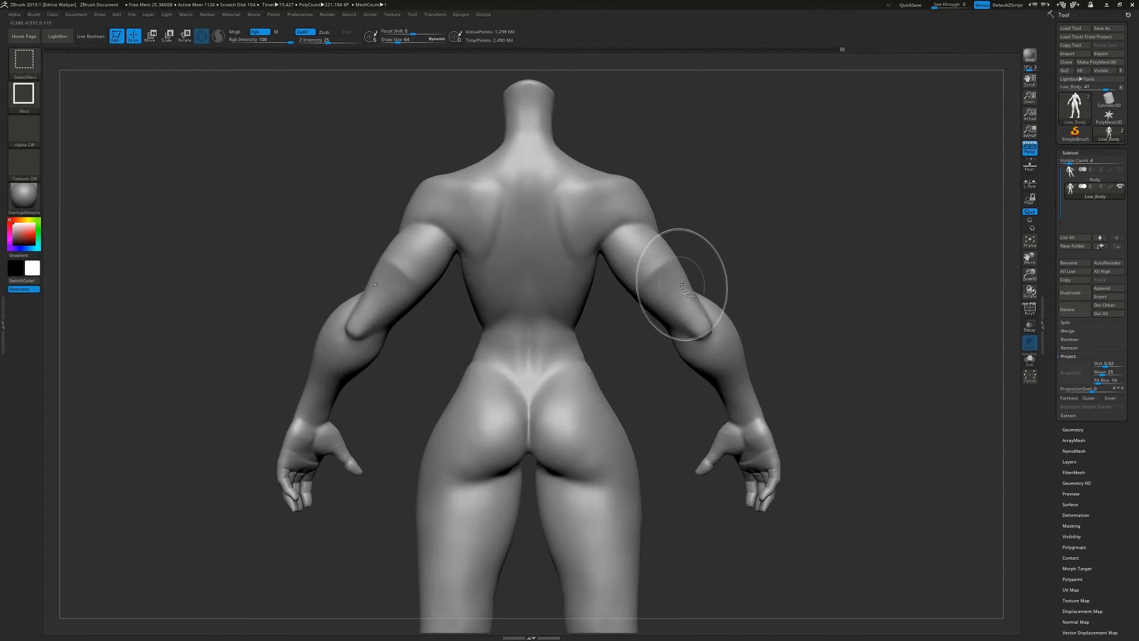
{"action": "left_click", "coordinate": [680, 267], "text": "ctrl+shift"}
{"action": "left_click", "coordinate": [680, 267], "text": "ctrl+shift"}
{"action": "left_click", "coordinate": [932, 315], "text": "ctrl+shift"}
Draw a topological mask along the hand with the transpose line and lower Low_Body to subdivision level 1
{"action": "left_click_drag", "start_coordinate": [933, 315], "coordinate": [849, 317]}
{"action": "left_click_drag", "start_coordinate": [1030, 258], "coordinate": [848, 255]}
{"action": "left_click", "coordinate": [151, 36]}
{"action": "left_click", "coordinate": [202, 36]}
{"action": "left_click_drag", "start_coordinate": [769, 493], "coordinate": [746, 416], "text": "ctrl"}
{"action": "left_click", "coordinate": [1073, 429]}
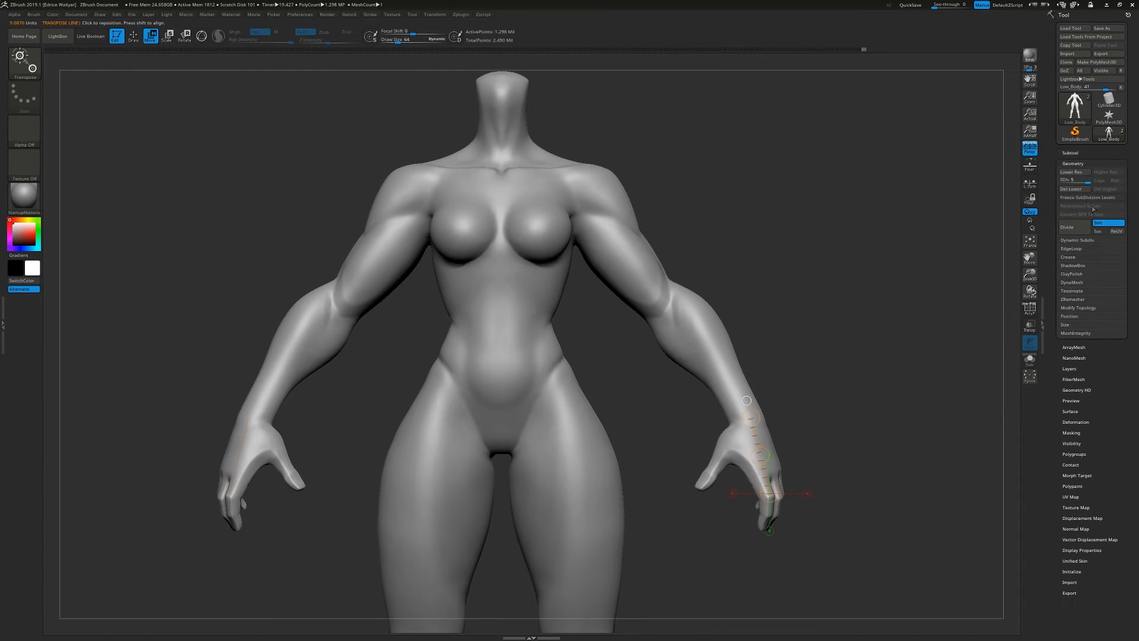
{"action": "left_click_drag", "start_coordinate": [1086, 180], "coordinate": [1061, 180]}
Try topological masks along the arm with the transpose line, invert the mask and clear it
{"action": "left_click_drag", "start_coordinate": [738, 433], "coordinate": [737, 424]}
{"action": "left_click_drag", "start_coordinate": [612, 223], "coordinate": [706, 385], "text": "ctrl"}
{"action": "left_click", "coordinate": [706, 385], "text": "ctrl"}
{"action": "left_click_drag", "start_coordinate": [831, 356], "coordinate": [534, 355], "text": "shift"}
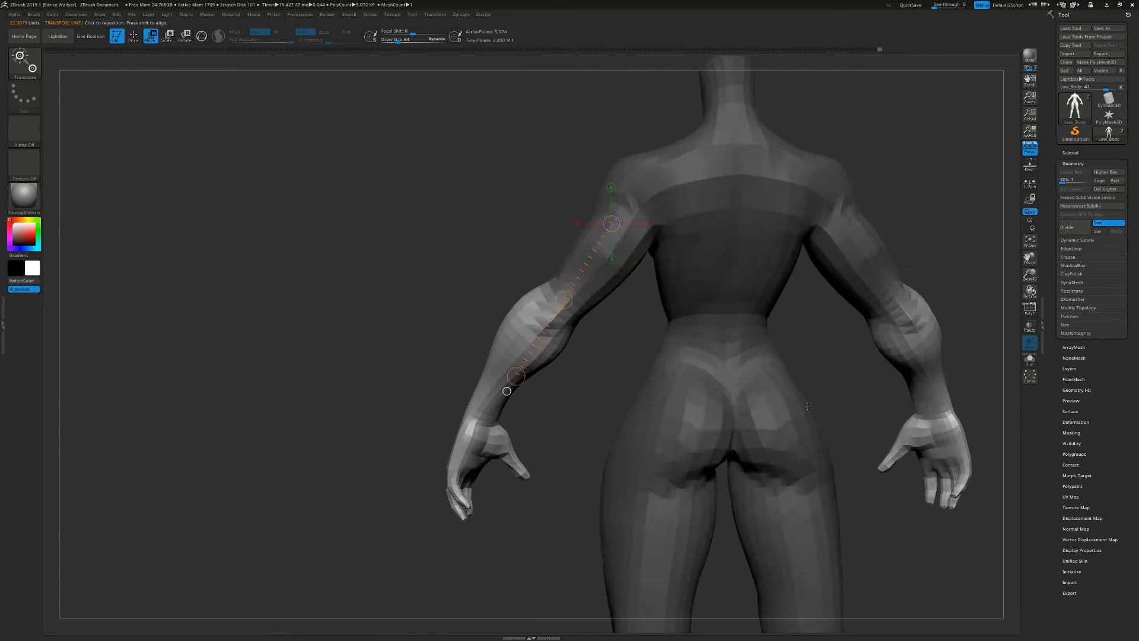
{"action": "left_click_drag", "start_coordinate": [380, 333], "coordinate": [415, 374], "text": "ctrl"}
{"action": "left_click_drag", "start_coordinate": [501, 360], "coordinate": [455, 389], "text": "ctrl"}
{"action": "left_click", "coordinate": [713, 217], "text": "ctrl"}
{"action": "left_click", "coordinate": [714, 217], "text": "ctrl"}
{"action": "key", "text": "q"}
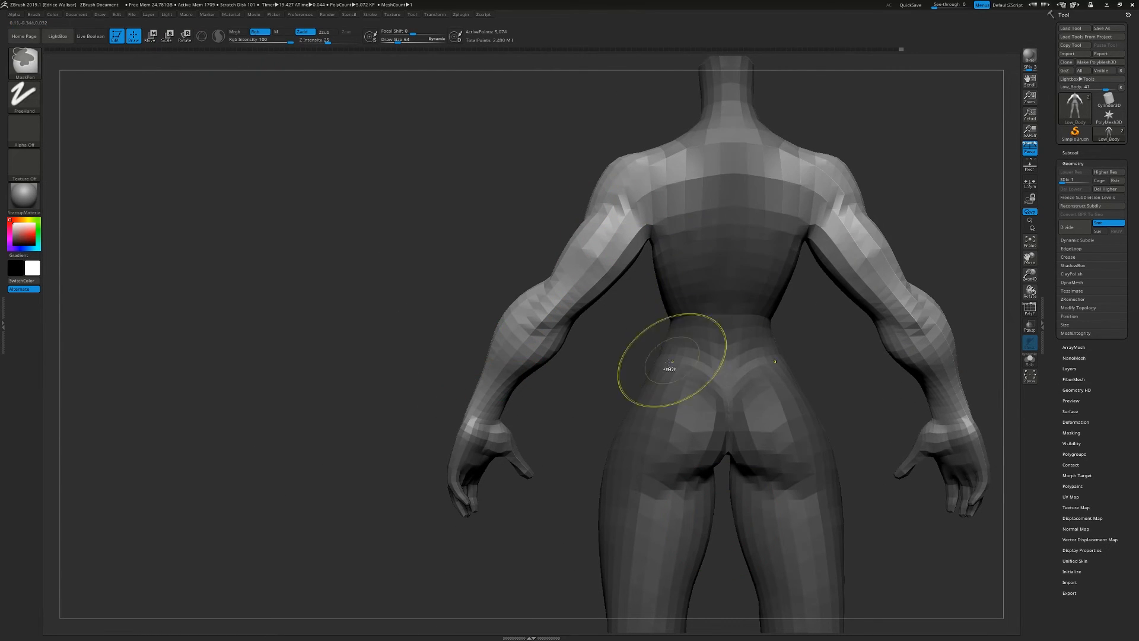
{"action": "left_click_drag", "start_coordinate": [403, 423], "coordinate": [373, 441], "text": "ctrl"}
Isolate and hide individual polygroups of the low-level mesh to test selection, and frame the whole body
{"action": "left_click", "coordinate": [669, 462], "text": "ctrl+shift"}
{"action": "left_click", "coordinate": [563, 412], "text": "ctrl+shift"}
{"action": "left_click", "coordinate": [745, 272], "text": "ctrl+shift"}
{"action": "left_click", "coordinate": [872, 379], "text": "ctrl+shift"}
{"action": "left_click_drag", "start_coordinate": [830, 504], "coordinate": [1003, 469]}
{"action": "key", "text": "f"}
Return Low_Body to its highest subdivision level and make the Body subtool visible
{"action": "left_click_drag", "start_coordinate": [1063, 182], "coordinate": [1089, 181]}
{"action": "mouse_move", "coordinate": [880, 294]}
{"action": "left_mouse_down"}
{"action": "mouse_move", "coordinate": [955, 332]}
{"action": "mouse_move", "coordinate": [905, 326]}
{"action": "mouse_move", "coordinate": [859, 346]}
{"action": "mouse_move", "coordinate": [753, 359]}
{"action": "mouse_move", "coordinate": [811, 371]}
{"action": "mouse_move", "coordinate": [961, 322]}
{"action": "mouse_move", "coordinate": [953, 309]}
{"action": "mouse_move", "coordinate": [903, 300]}
{"action": "left_mouse_up"}
{"action": "left_click", "coordinate": [1033, 311]}
{"action": "left_click", "coordinate": [1032, 310]}
{"action": "left_click", "coordinate": [1070, 153]}
{"action": "left_click", "coordinate": [1120, 169]}
Select the Body subtool and move it sideways with the gizmo so it stands beside Low_Body
{"action": "key", "text": "w"}
{"action": "key", "text": "y"}
{"action": "left_click", "coordinate": [619, 206]}
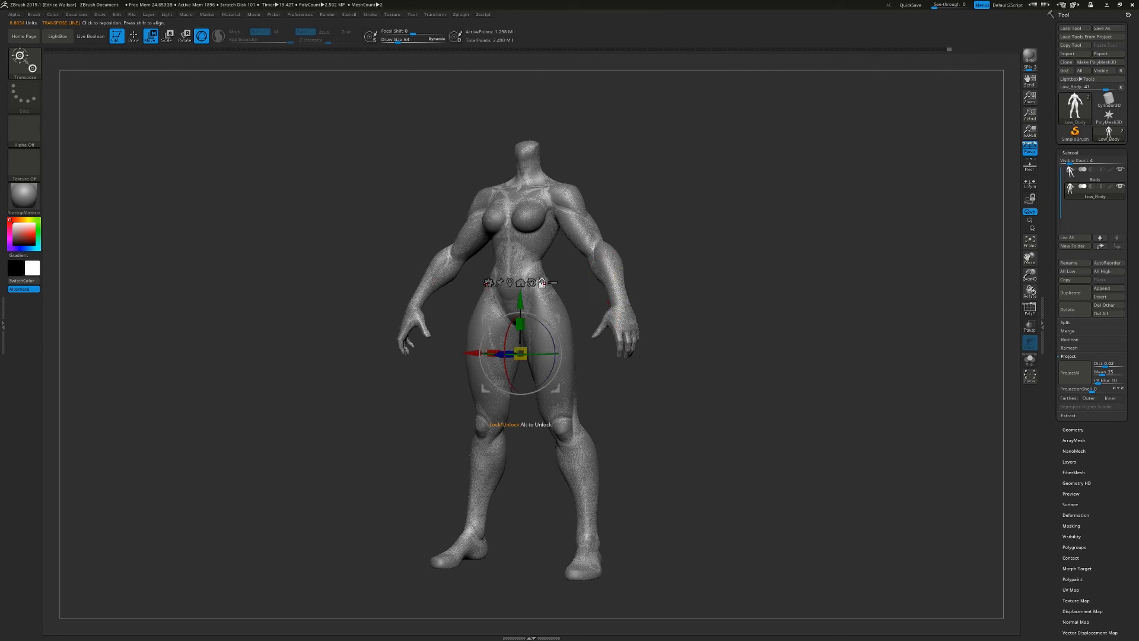
{"action": "left_click", "coordinate": [1089, 178]}
{"action": "left_click_drag", "start_coordinate": [473, 353], "coordinate": [772, 355]}
Make Low_Body the active subtool and show its polyframe next to the original Body
{"action": "left_click_drag", "start_coordinate": [982, 305], "coordinate": [1027, 258], "text": "alt"}
{"action": "left_click", "coordinate": [1029, 310]}
{"action": "key", "text": "alt+Down"}
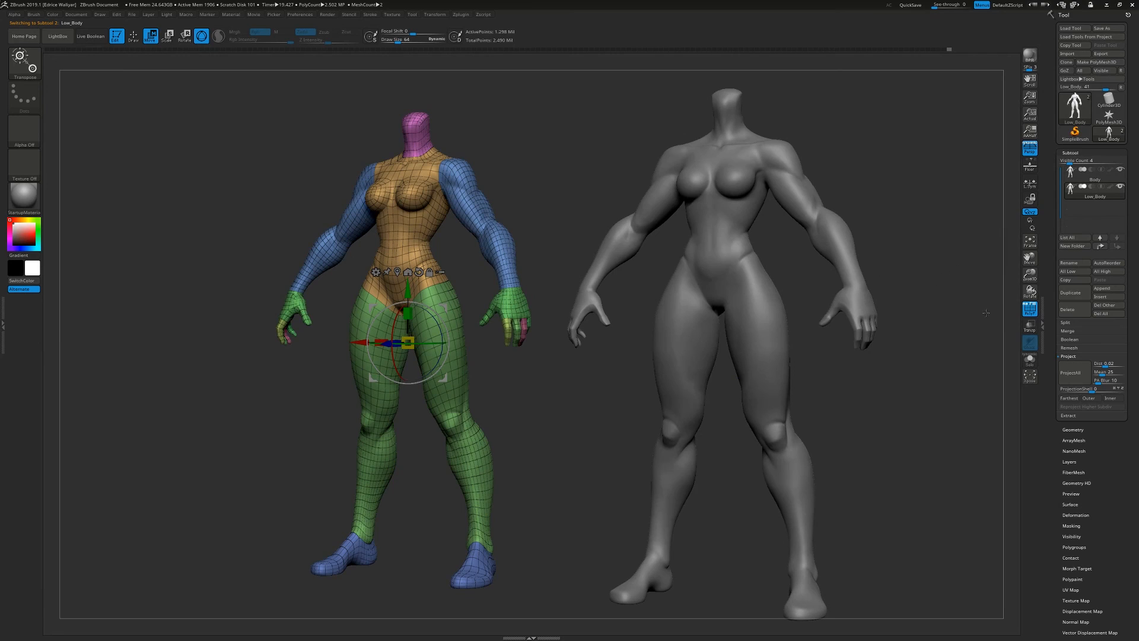
Render a best-preview of both bodies in Draw mode and set Low_Body to subdivision level 1
{"action": "left_click", "coordinate": [134, 36]}
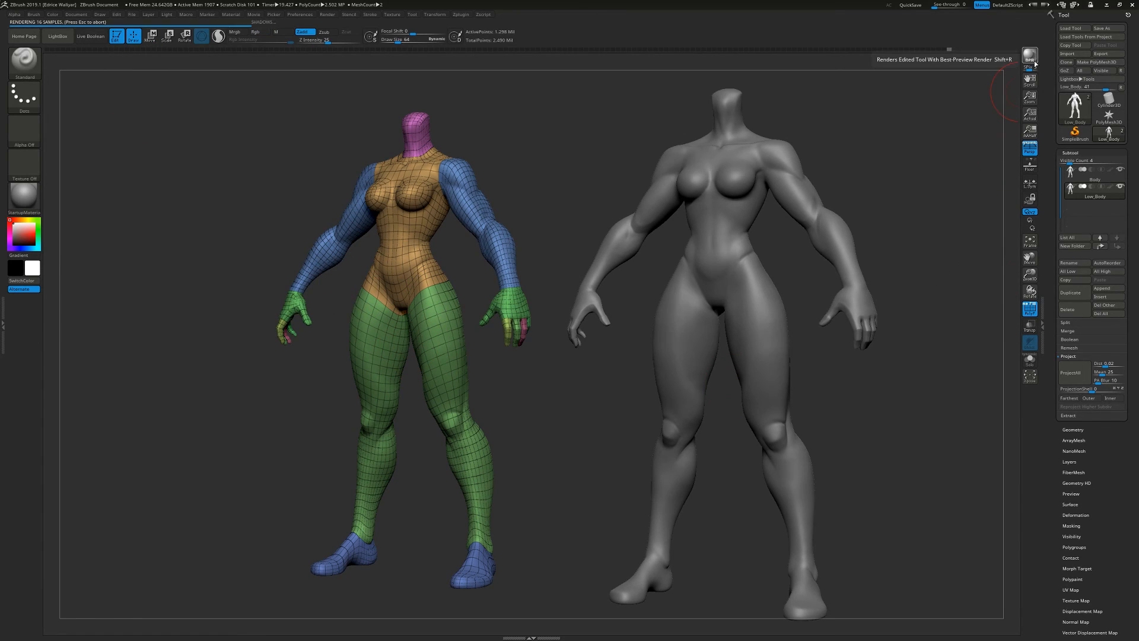
{"action": "left_click_drag", "start_coordinate": [1029, 259], "coordinate": [1008, 249]}
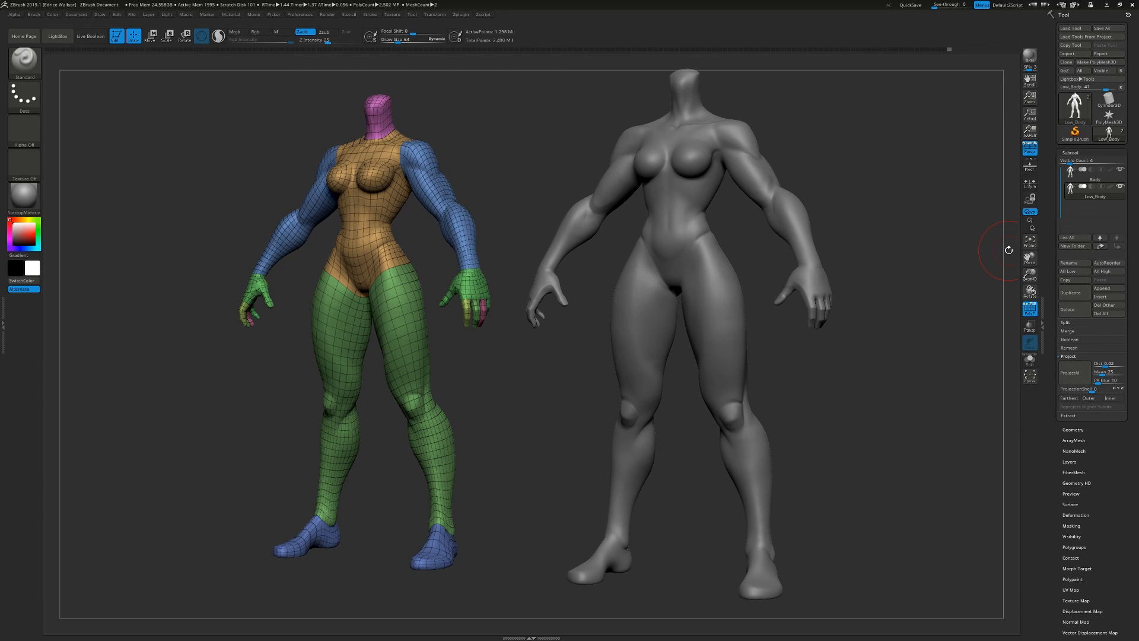
{"action": "left_click", "coordinate": [1083, 429]}
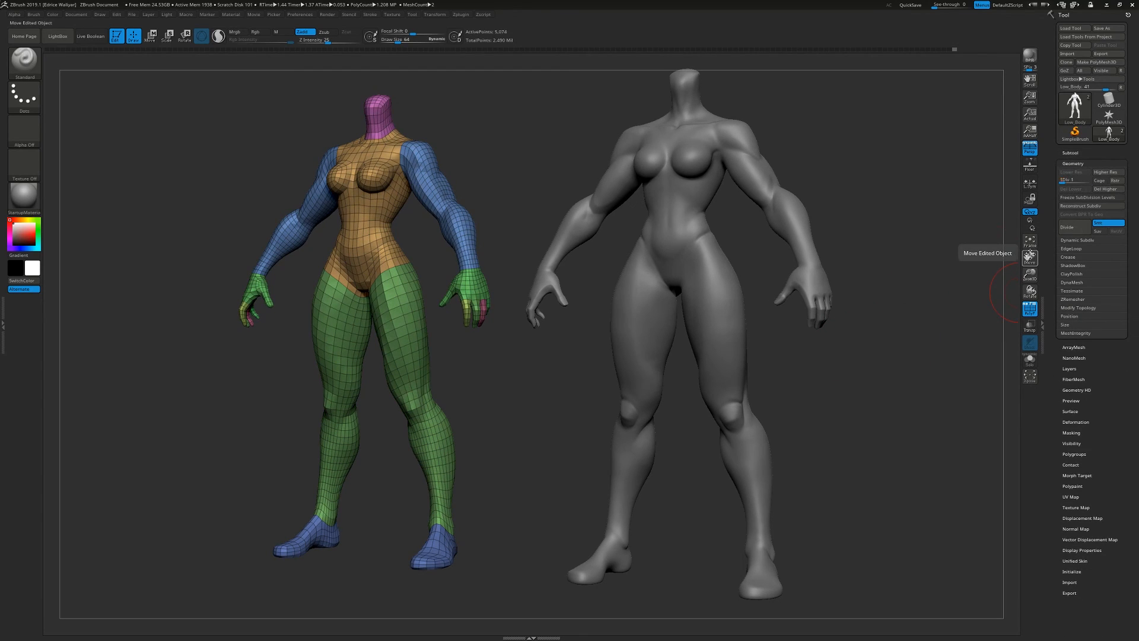